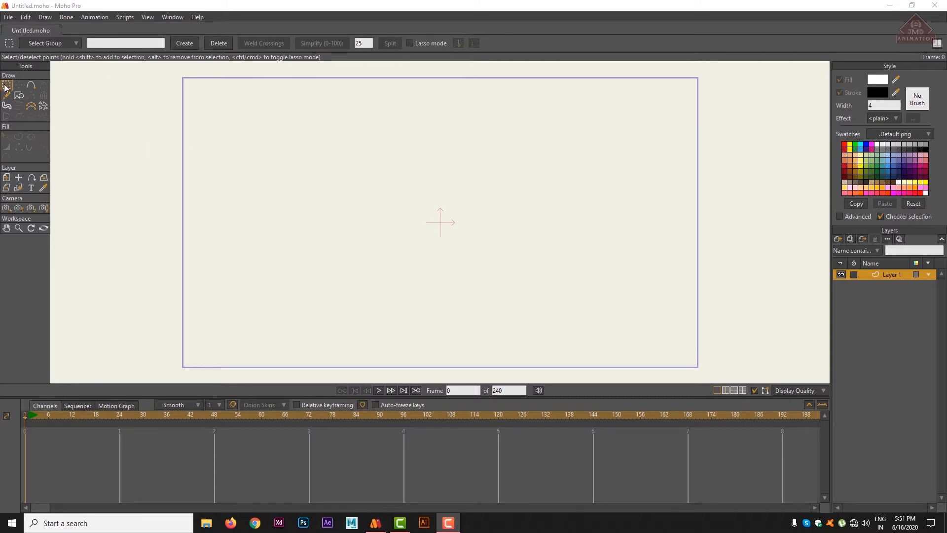
Draw a tall rectangle in the canvas's left half and nest its layer inside a new bone layer
{"action": "left_click", "coordinate": [19, 95]}
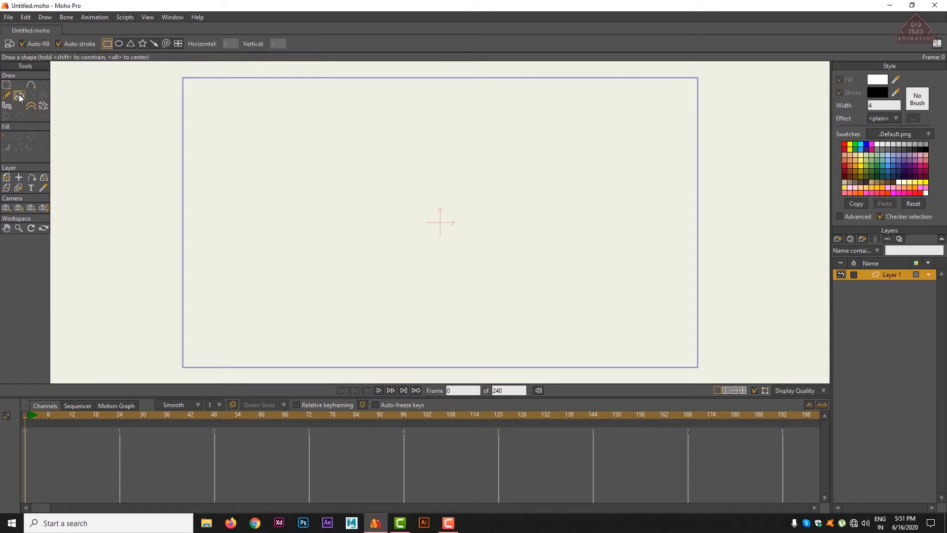
{"action": "left_click_drag", "start_coordinate": [264, 138], "coordinate": [352, 291]}
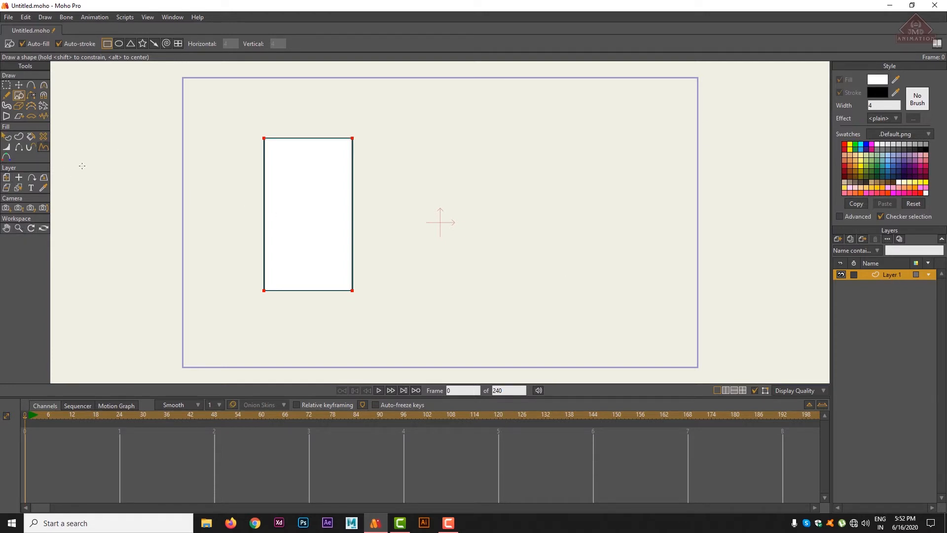
{"action": "left_click", "coordinate": [838, 240]}
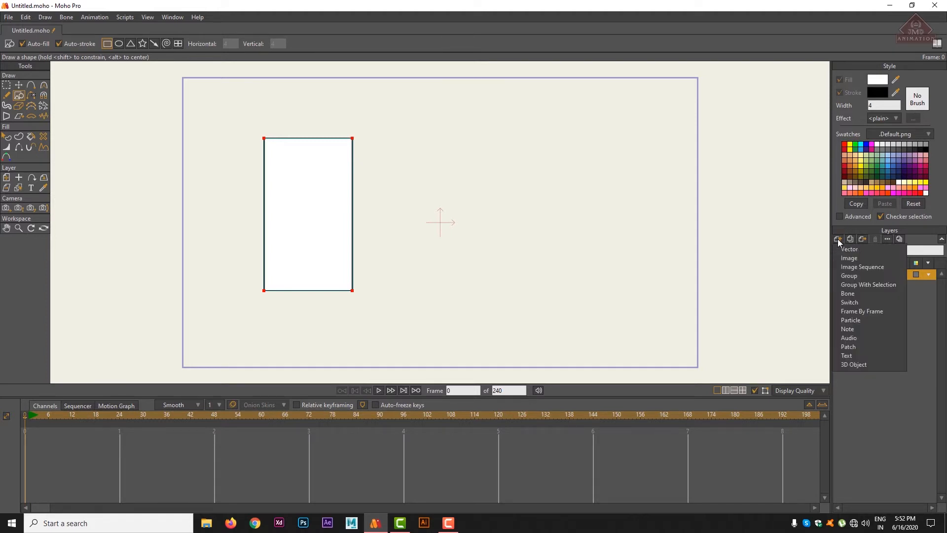
{"action": "left_click", "coordinate": [855, 294]}
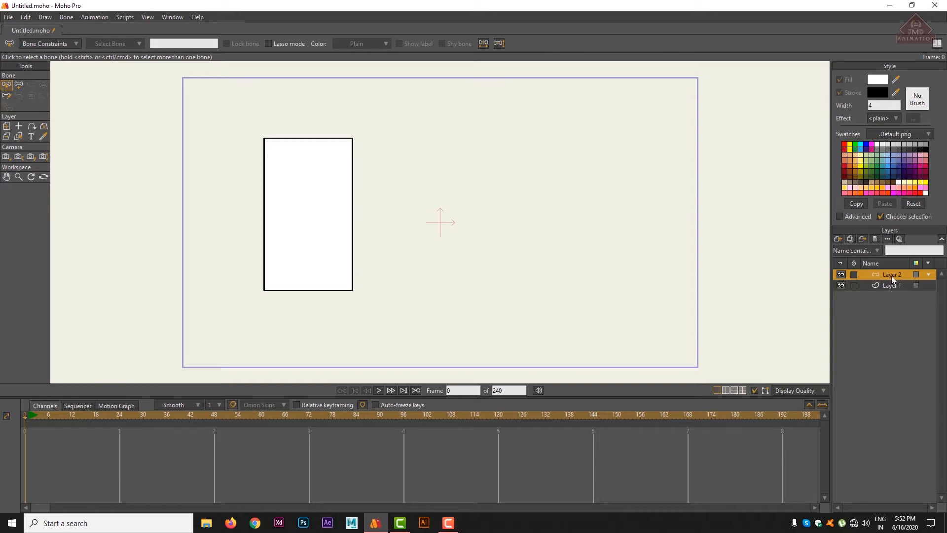
{"action": "left_click_drag", "start_coordinate": [889, 287], "coordinate": [890, 280]}
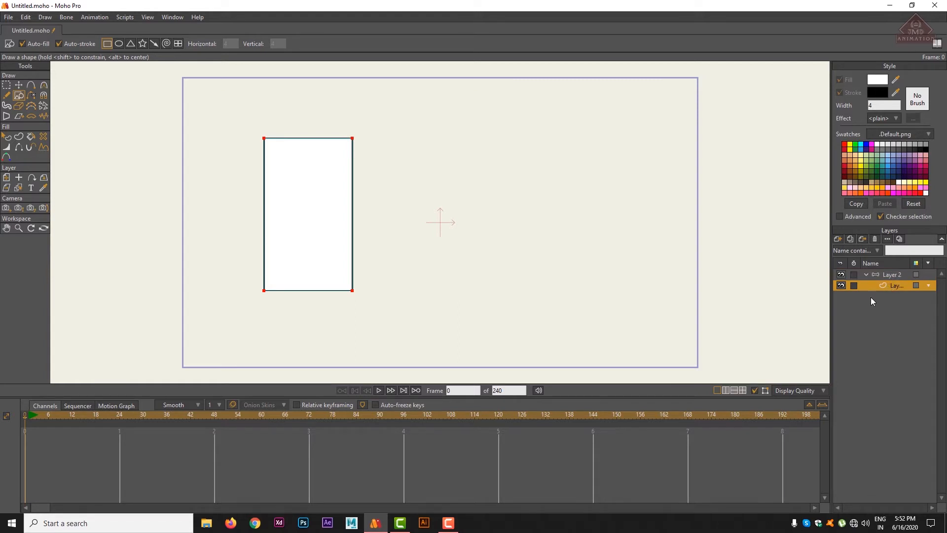
{"action": "left_click", "coordinate": [866, 275]}
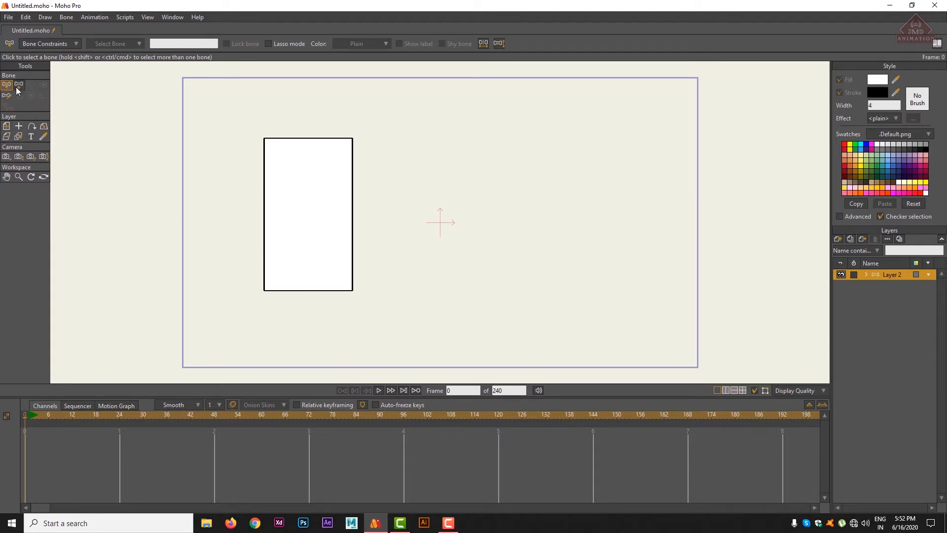
Add two chained bones on the bone layer, running up the rectangle's vertical centre from bottom edge to top edge
{"action": "left_click", "coordinate": [842, 238]}
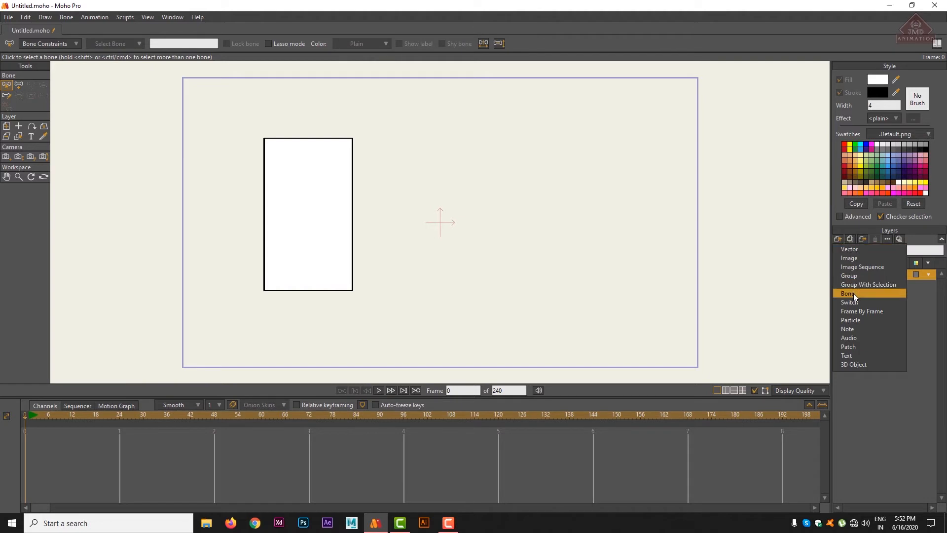
{"action": "left_click", "coordinate": [892, 410]}
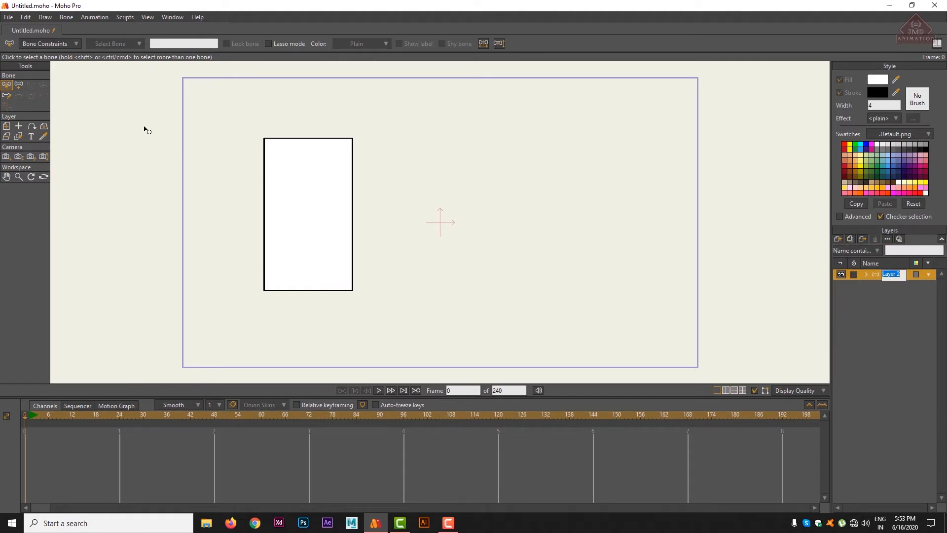
{"action": "left_click", "coordinate": [18, 86]}
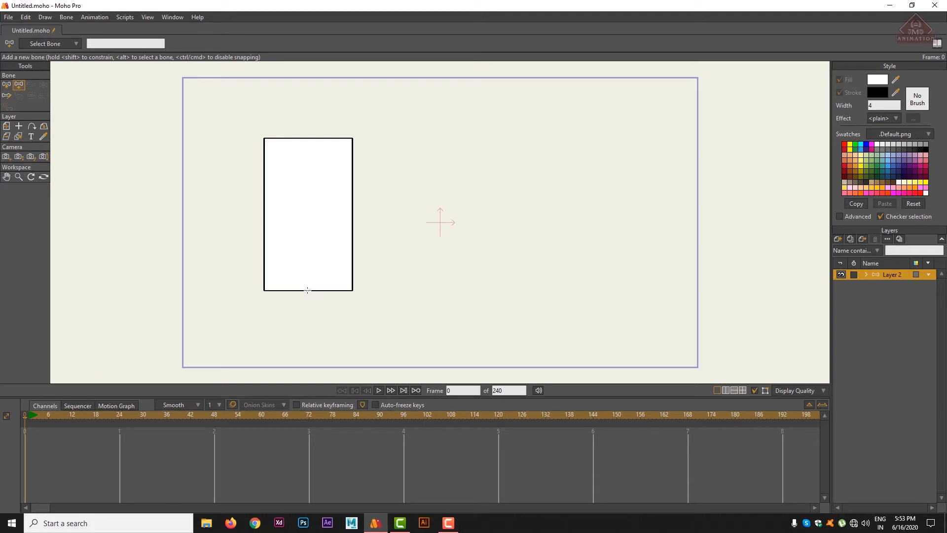
{"action": "left_click_drag", "start_coordinate": [307, 290], "coordinate": [308, 133]}
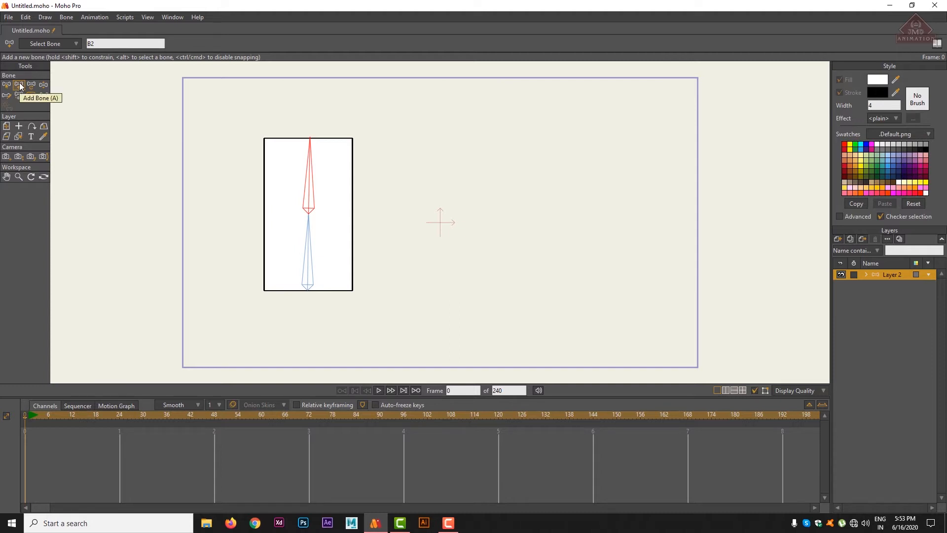
Test how the rectangle follows its bones with Manipulate Bones, and inspect its points on the nested vector layer
{"action": "left_click", "coordinate": [44, 86]}
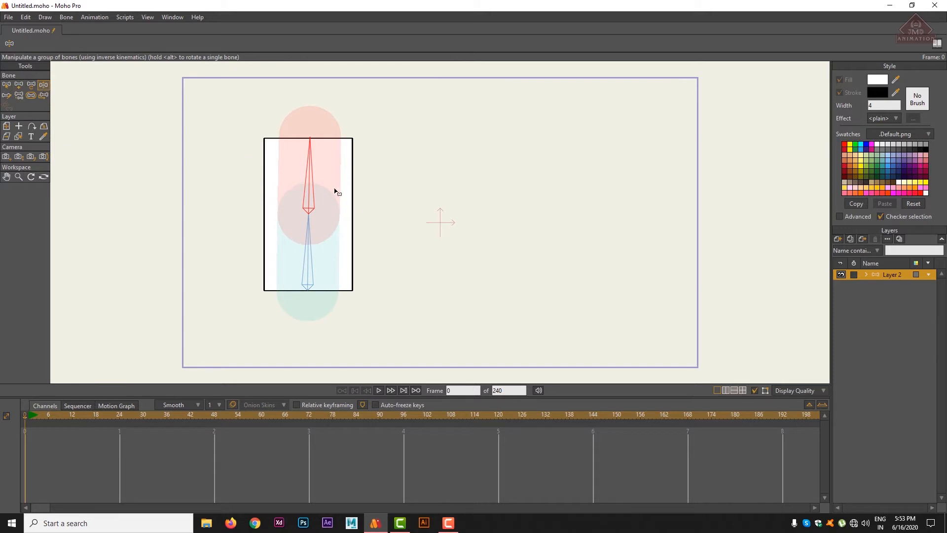
{"action": "mouse_move", "coordinate": [311, 174]}
{"action": "left_mouse_down"}
{"action": "mouse_move", "coordinate": [273, 201]}
{"action": "mouse_move", "coordinate": [291, 184]}
{"action": "mouse_move", "coordinate": [323, 185]}
{"action": "mouse_move", "coordinate": [275, 182]}
{"action": "mouse_move", "coordinate": [283, 168]}
{"action": "mouse_move", "coordinate": [369, 187]}
{"action": "mouse_move", "coordinate": [252, 148]}
{"action": "mouse_move", "coordinate": [344, 169]}
{"action": "mouse_move", "coordinate": [258, 164]}
{"action": "mouse_move", "coordinate": [353, 178]}
{"action": "mouse_move", "coordinate": [311, 154]}
{"action": "mouse_move", "coordinate": [236, 198]}
{"action": "mouse_move", "coordinate": [318, 170]}
{"action": "mouse_move", "coordinate": [258, 185]}
{"action": "mouse_move", "coordinate": [313, 180]}
{"action": "mouse_move", "coordinate": [333, 212]}
{"action": "mouse_move", "coordinate": [256, 193]}
{"action": "mouse_move", "coordinate": [332, 220]}
{"action": "mouse_move", "coordinate": [311, 186]}
{"action": "mouse_move", "coordinate": [321, 180]}
{"action": "mouse_move", "coordinate": [312, 181]}
{"action": "left_mouse_up"}
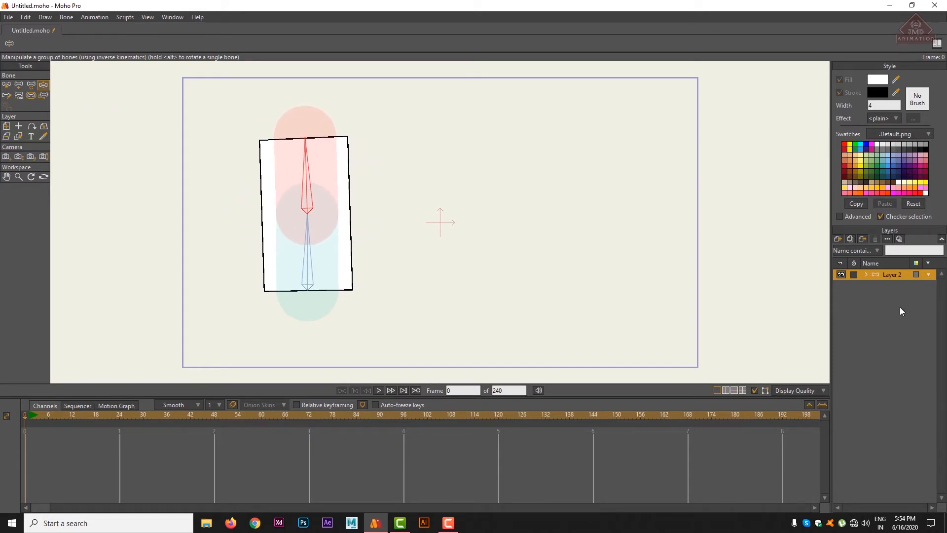
{"action": "left_click", "coordinate": [865, 274]}
{"action": "left_click", "coordinate": [886, 285]}
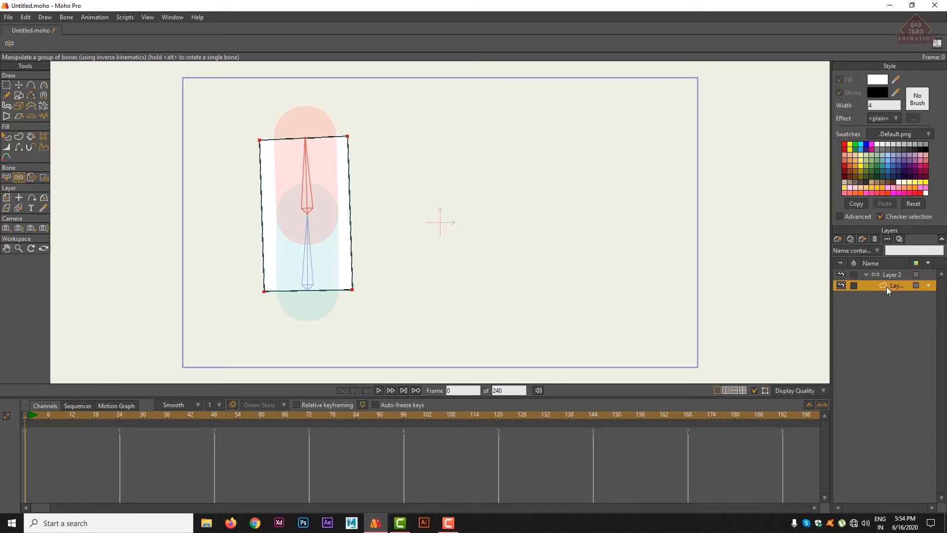
{"action": "left_click", "coordinate": [9, 86]}
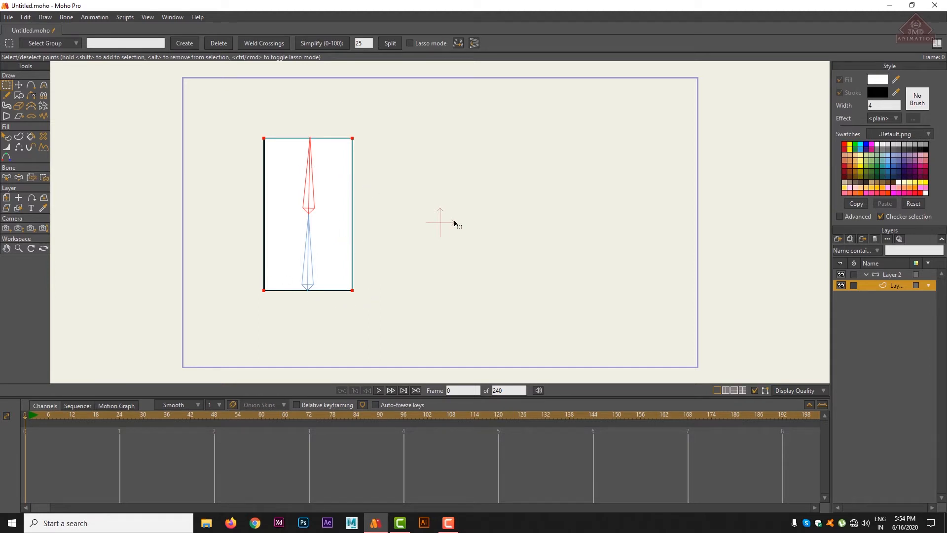
In a new document, draw a tall narrow rectangle and split its edges into eight segments per side
{"action": "left_click", "coordinate": [9, 18]}
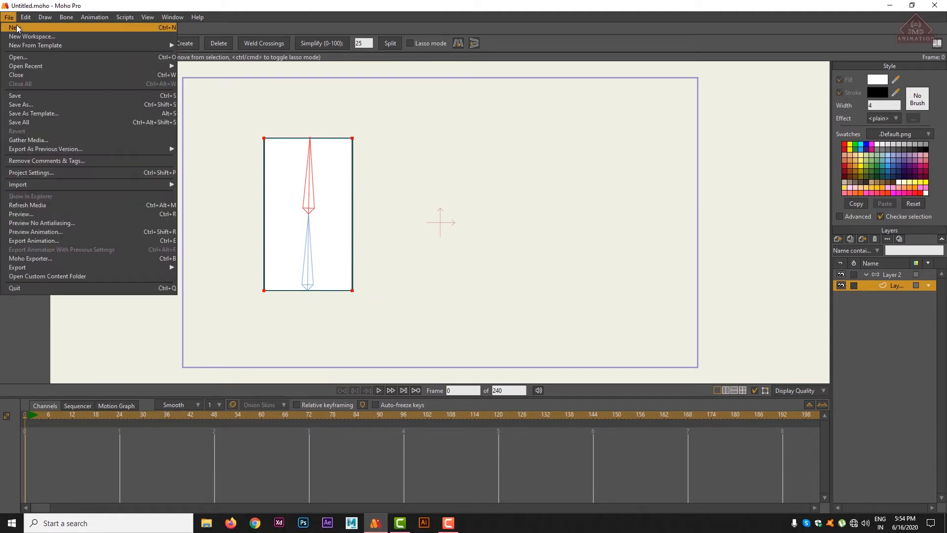
{"action": "left_click", "coordinate": [20, 31]}
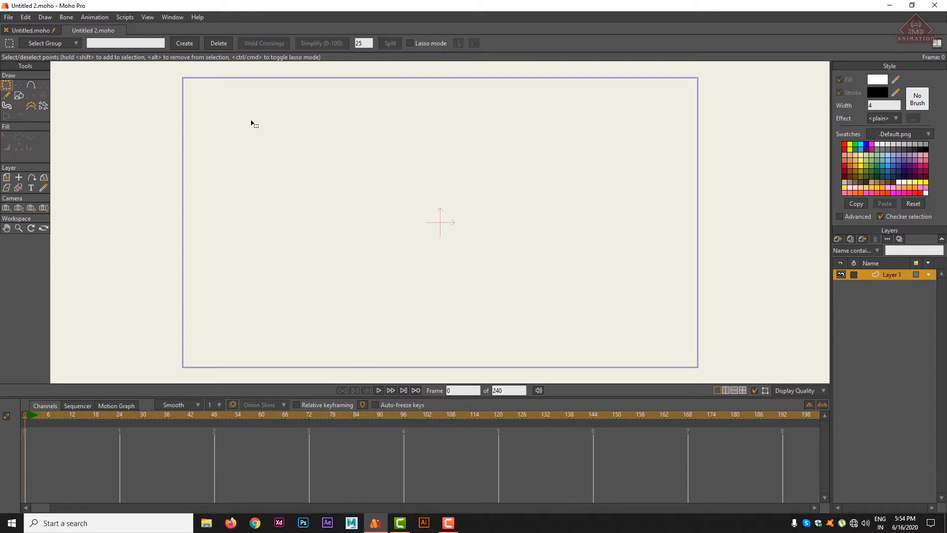
{"action": "left_click", "coordinate": [18, 95]}
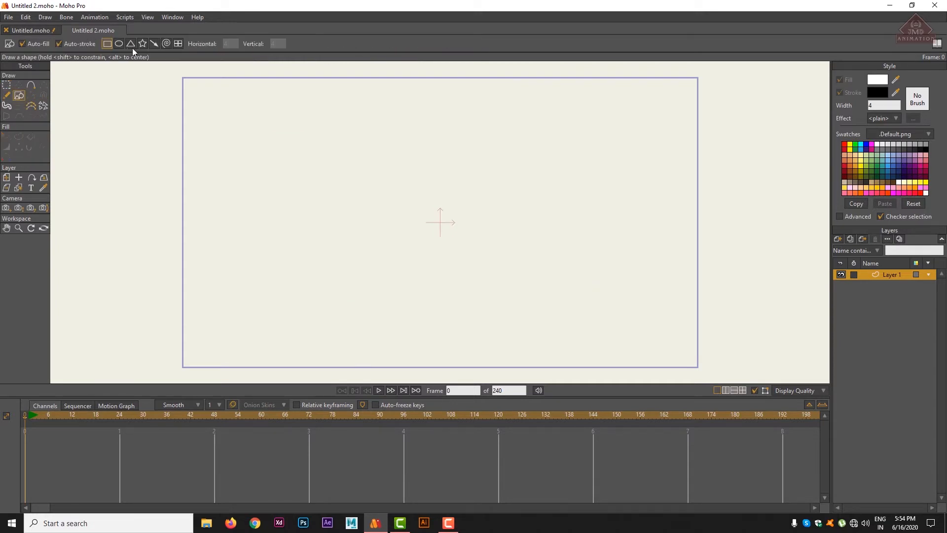
{"action": "left_click_drag", "start_coordinate": [295, 129], "coordinate": [369, 317]}
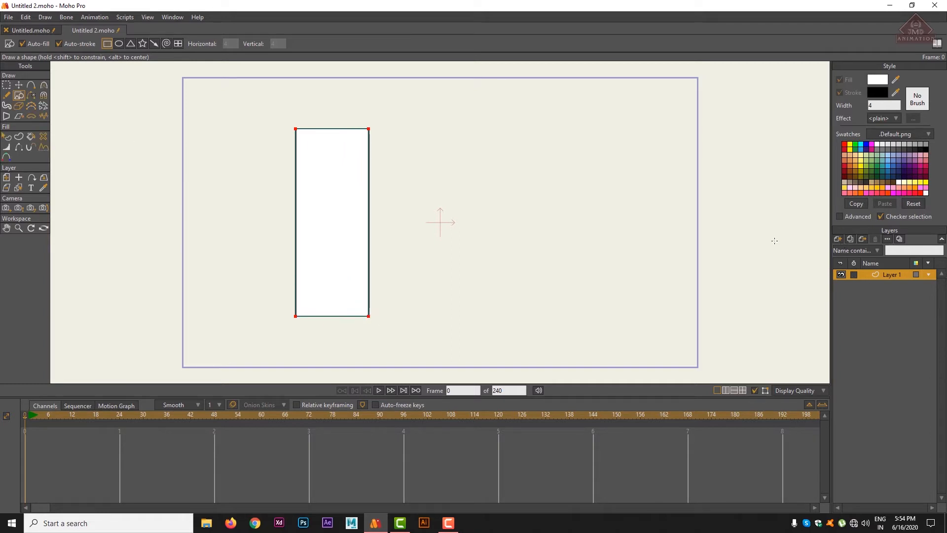
{"action": "left_click", "coordinate": [6, 85]}
{"action": "left_click", "coordinate": [390, 44]}
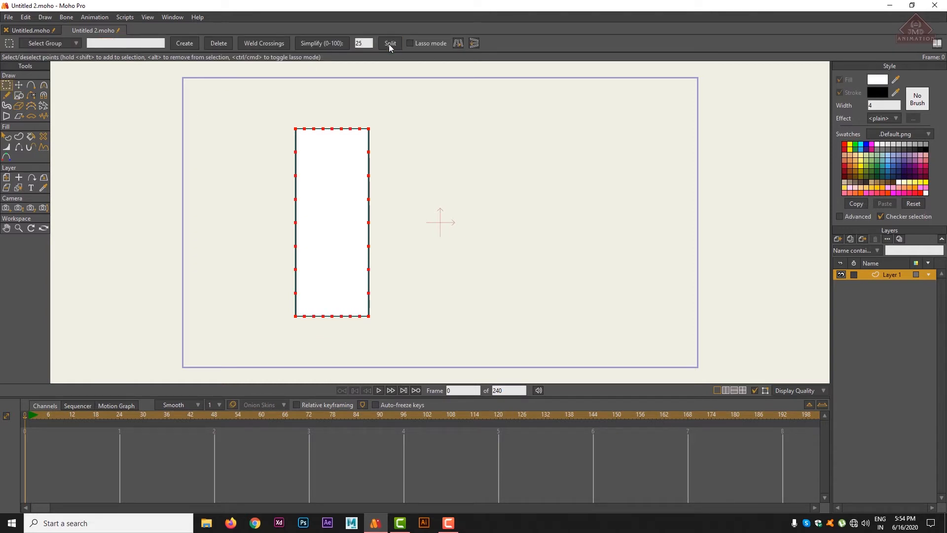
Create a bone layer and nest the subdivided rectangle's layer inside it, with the bone layer active
{"action": "left_click", "coordinate": [839, 239]}
{"action": "left_click", "coordinate": [854, 292]}
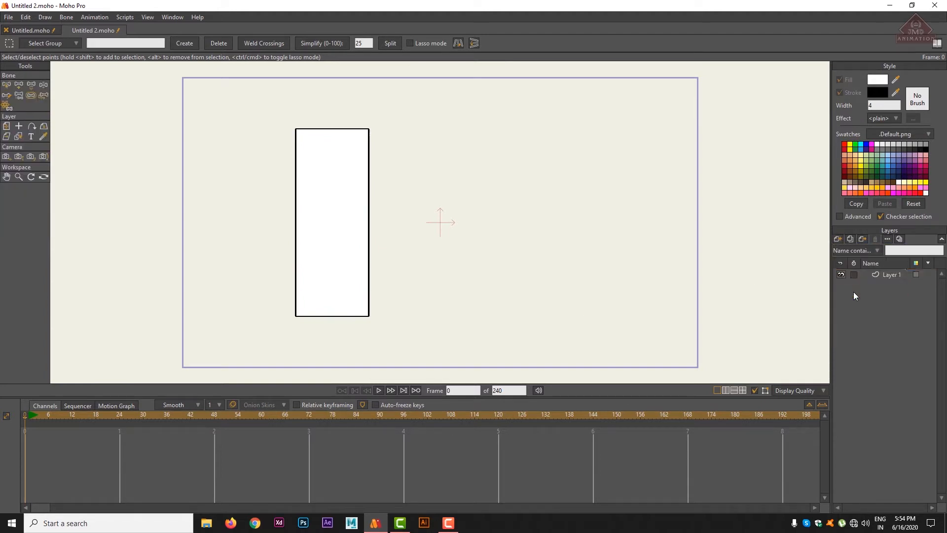
{"action": "left_click", "coordinate": [888, 286]}
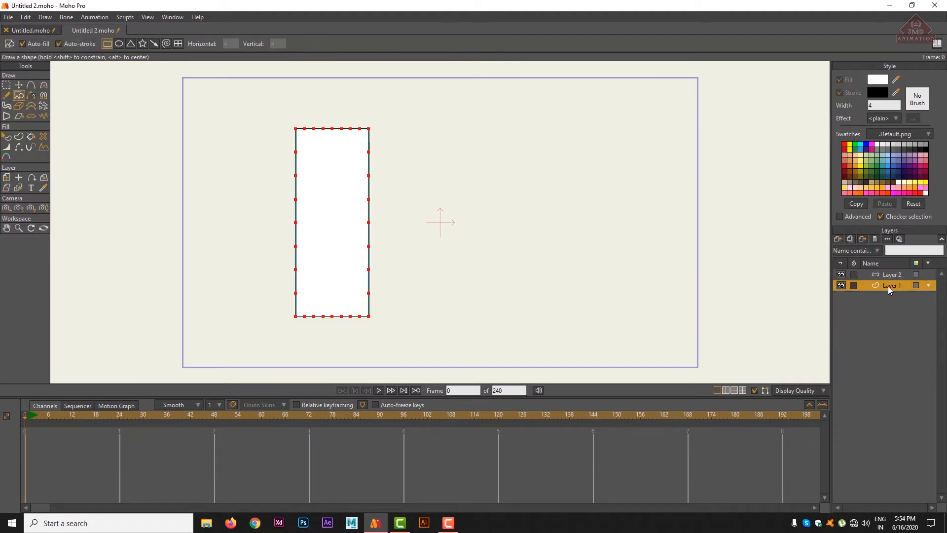
{"action": "left_click_drag", "start_coordinate": [888, 285], "coordinate": [887, 273]}
{"action": "left_click", "coordinate": [864, 275]}
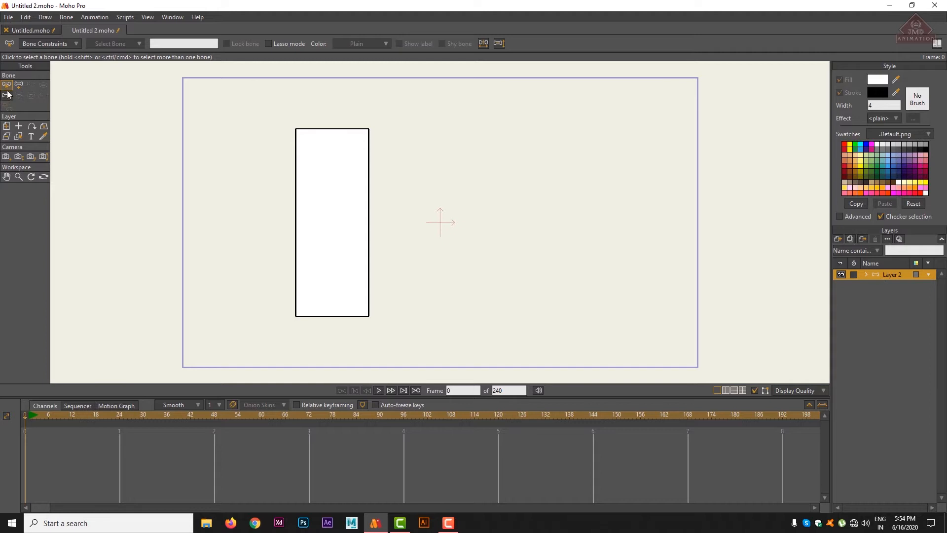
Add two chained bones up the centre of the subdivided rectangle, from its bottom edge to its top edge
{"action": "left_click", "coordinate": [21, 82]}
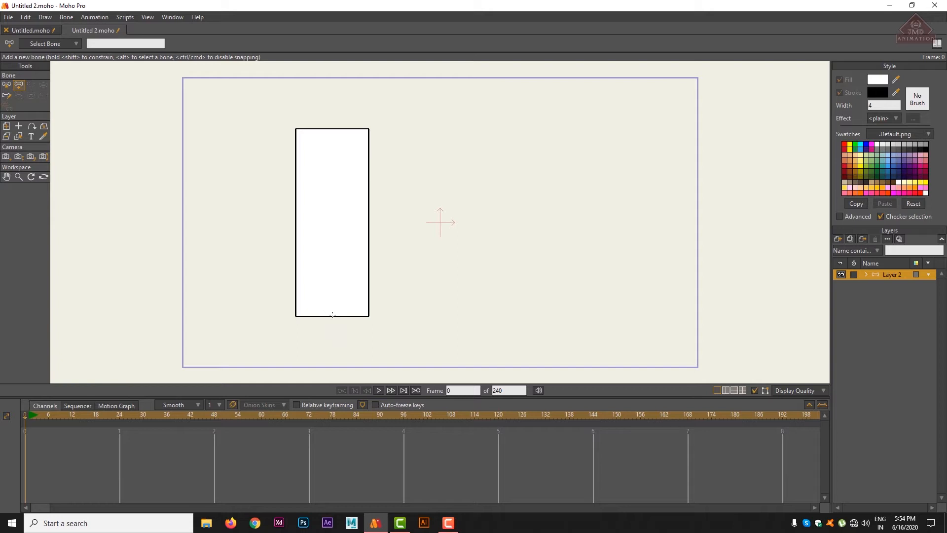
{"action": "left_click_drag", "start_coordinate": [333, 315], "coordinate": [330, 275]}
{"action": "mouse_move", "coordinate": [344, 222]}
{"action": "left_mouse_down"}
{"action": "mouse_move", "coordinate": [333, 218]}
{"action": "mouse_move", "coordinate": [328, 290]}
{"action": "mouse_move", "coordinate": [336, 275]}
{"action": "mouse_move", "coordinate": [333, 129]}
{"action": "left_mouse_up"}
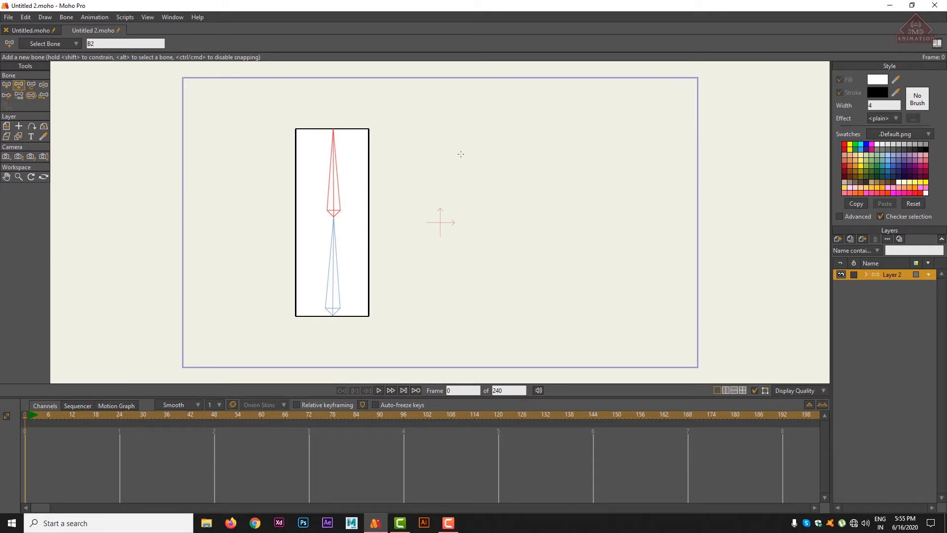
Test bending the subdivided rectangle by moving its upper bone with Manipulate Bones
{"action": "left_click", "coordinate": [43, 85]}
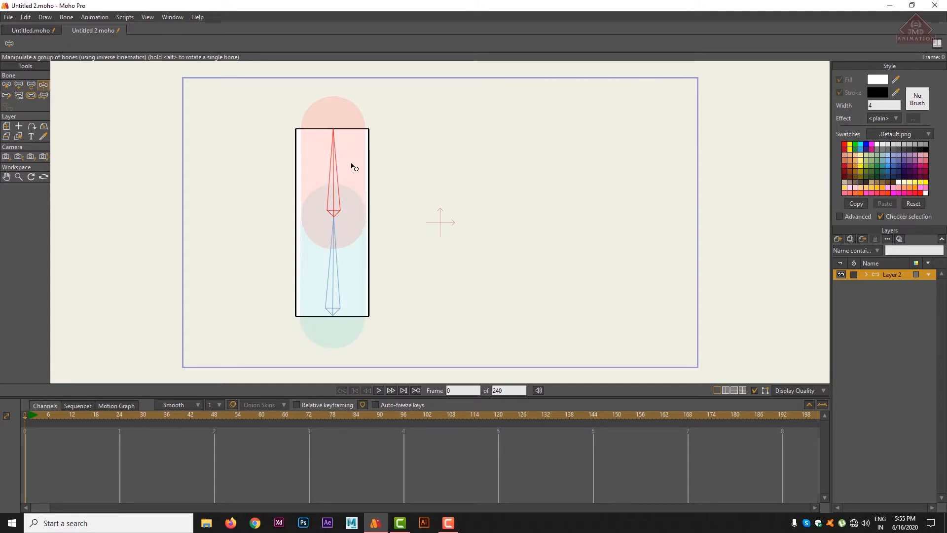
{"action": "mouse_move", "coordinate": [336, 176]}
{"action": "left_mouse_down"}
{"action": "mouse_move", "coordinate": [295, 184]}
{"action": "mouse_move", "coordinate": [299, 171]}
{"action": "mouse_move", "coordinate": [366, 182]}
{"action": "mouse_move", "coordinate": [283, 153]}
{"action": "mouse_move", "coordinate": [370, 165]}
{"action": "mouse_move", "coordinate": [360, 148]}
{"action": "mouse_move", "coordinate": [279, 170]}
{"action": "mouse_move", "coordinate": [317, 144]}
{"action": "mouse_move", "coordinate": [374, 186]}
{"action": "mouse_move", "coordinate": [289, 133]}
{"action": "mouse_move", "coordinate": [258, 165]}
{"action": "mouse_move", "coordinate": [370, 144]}
{"action": "mouse_move", "coordinate": [323, 127]}
{"action": "mouse_move", "coordinate": [277, 161]}
{"action": "mouse_move", "coordinate": [313, 141]}
{"action": "mouse_move", "coordinate": [414, 153]}
{"action": "mouse_move", "coordinate": [267, 140]}
{"action": "mouse_move", "coordinate": [315, 125]}
{"action": "mouse_move", "coordinate": [417, 148]}
{"action": "mouse_move", "coordinate": [326, 123]}
{"action": "mouse_move", "coordinate": [295, 151]}
{"action": "mouse_move", "coordinate": [336, 109]}
{"action": "mouse_move", "coordinate": [361, 99]}
{"action": "mouse_move", "coordinate": [330, 91]}
{"action": "mouse_move", "coordinate": [344, 87]}
{"action": "mouse_move", "coordinate": [332, 76]}
{"action": "mouse_move", "coordinate": [349, 72]}
{"action": "left_mouse_up"}
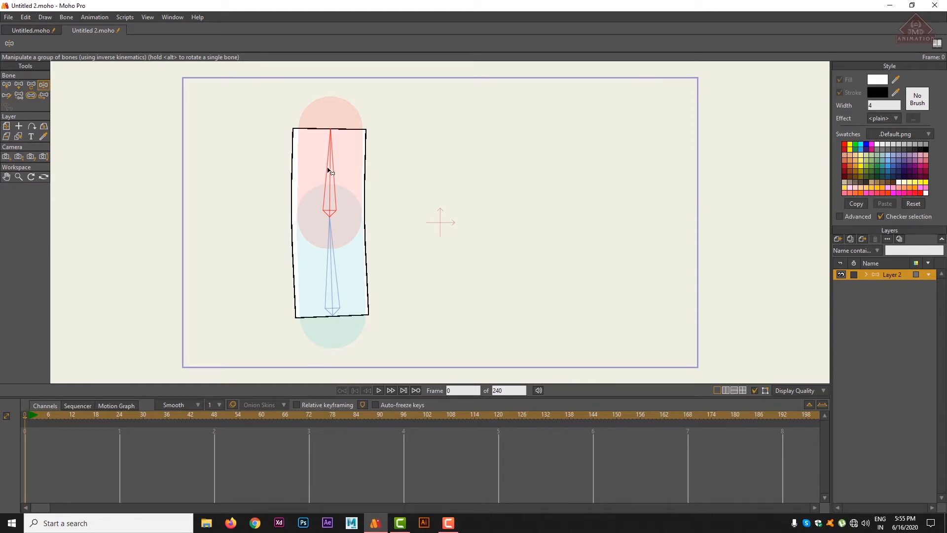
{"action": "left_click_drag", "start_coordinate": [328, 169], "coordinate": [345, 142]}
Return to the Untitled.moho document and test bending the four-point rectangle with Manipulate Bones on its bone layer
{"action": "left_click", "coordinate": [22, 30]}
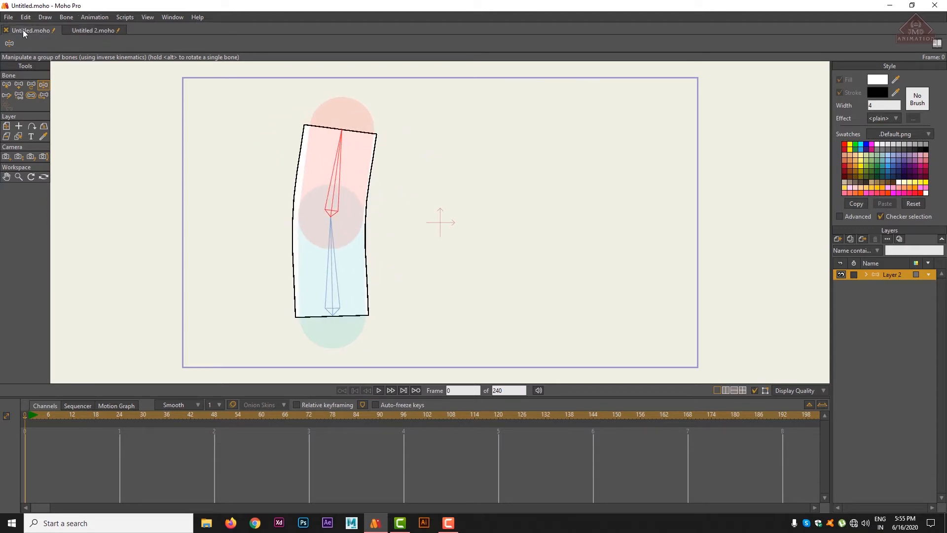
{"action": "left_click_drag", "start_coordinate": [312, 178], "coordinate": [258, 198]}
{"action": "key", "text": "ctrl+a"}
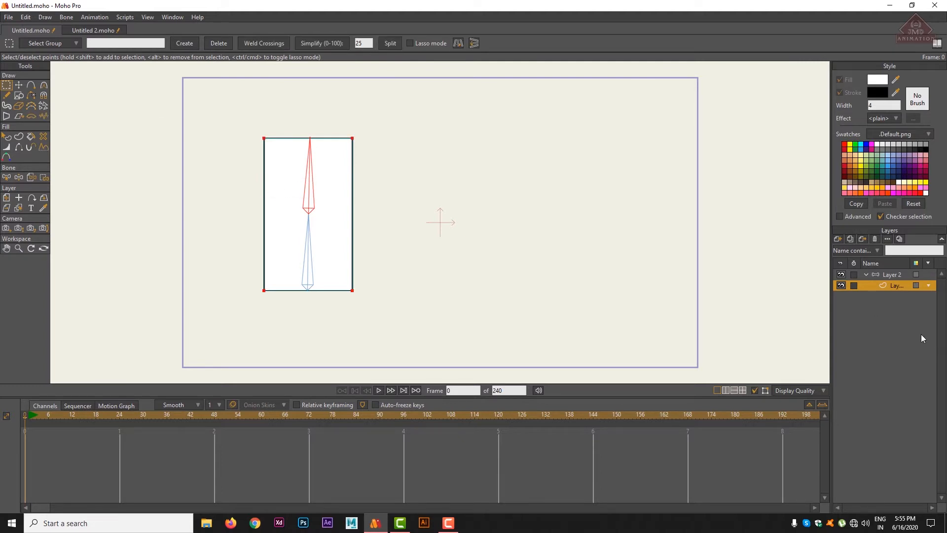
{"action": "left_click", "coordinate": [887, 274]}
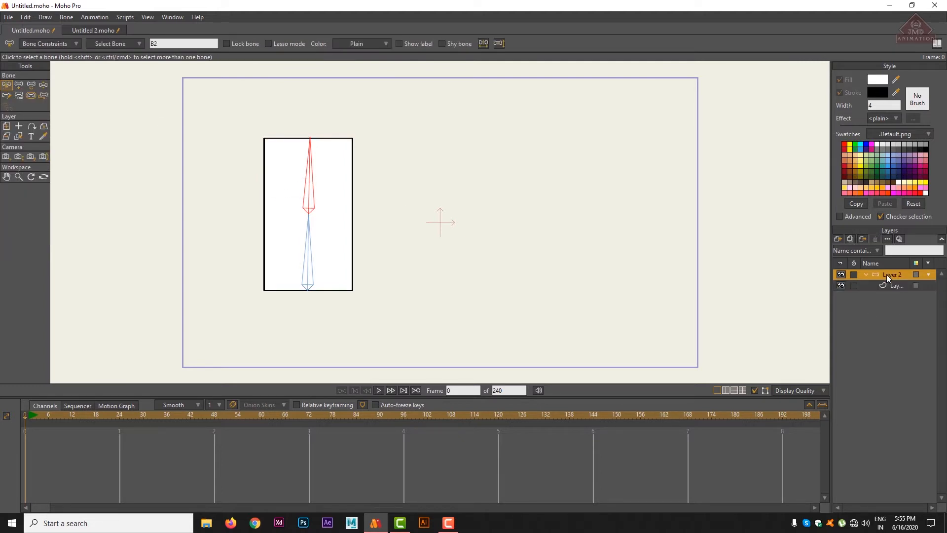
{"action": "left_click", "coordinate": [40, 87]}
{"action": "mouse_move", "coordinate": [310, 180]}
{"action": "left_mouse_down"}
{"action": "mouse_move", "coordinate": [284, 199]}
{"action": "mouse_move", "coordinate": [316, 182]}
{"action": "mouse_move", "coordinate": [349, 194]}
{"action": "mouse_move", "coordinate": [294, 184]}
{"action": "mouse_move", "coordinate": [272, 206]}
{"action": "mouse_move", "coordinate": [330, 193]}
{"action": "mouse_move", "coordinate": [332, 201]}
{"action": "mouse_move", "coordinate": [280, 194]}
{"action": "mouse_move", "coordinate": [311, 187]}
{"action": "mouse_move", "coordinate": [364, 211]}
{"action": "mouse_move", "coordinate": [294, 190]}
{"action": "mouse_move", "coordinate": [305, 197]}
{"action": "left_mouse_up"}
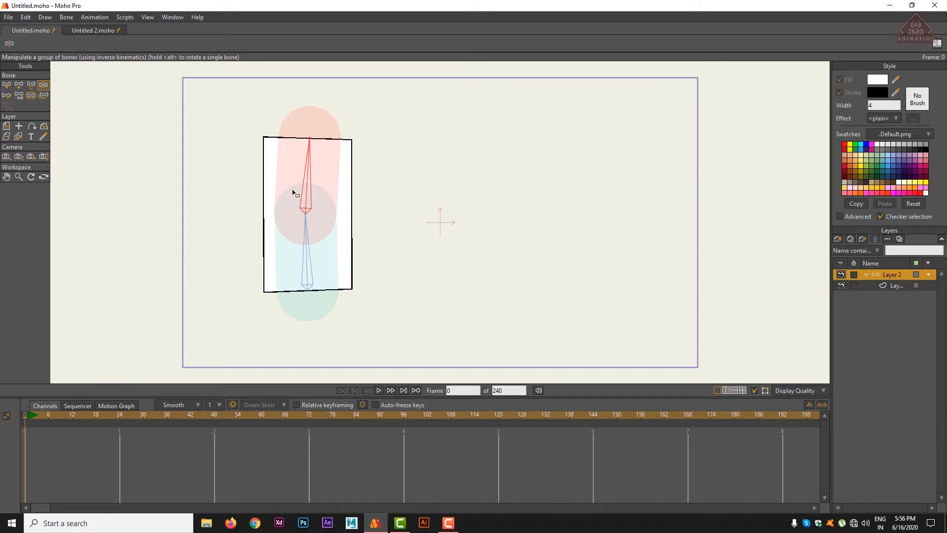
Create another blank document, and compare the bone bending of the rectangles in Untitled.moho and Untitled 2.moho
{"action": "left_click", "coordinate": [8, 17]}
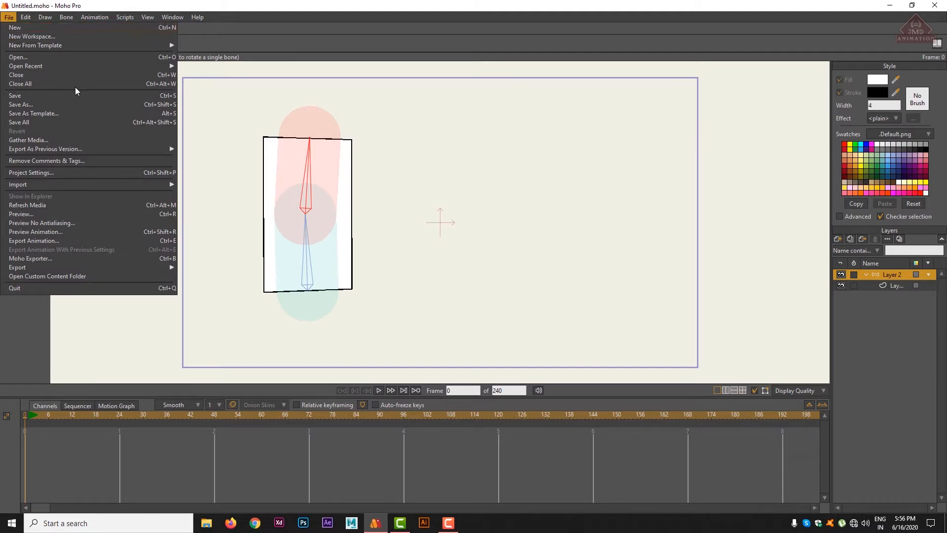
{"action": "key", "text": "ctrl+n"}
{"action": "left_click", "coordinate": [43, 31]}
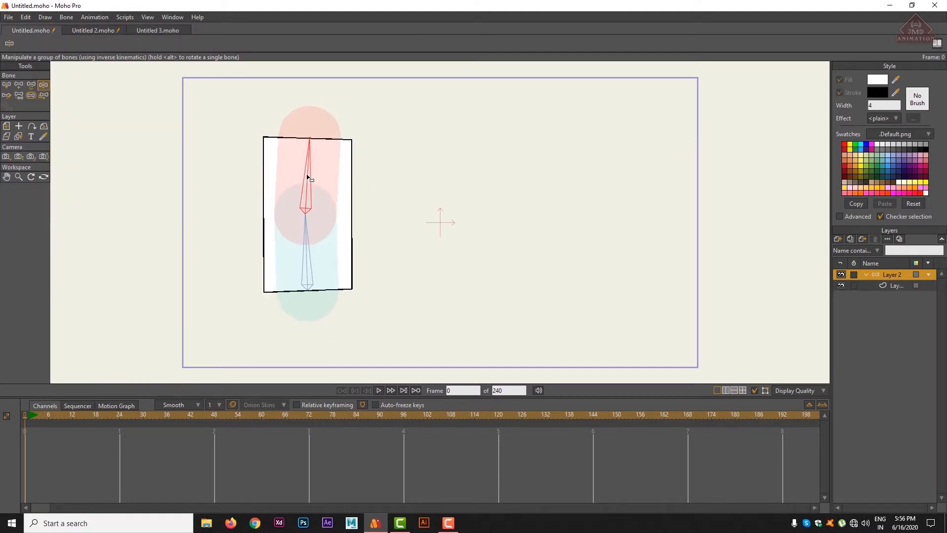
{"action": "left_click_drag", "start_coordinate": [307, 176], "coordinate": [326, 171]}
{"action": "left_click", "coordinate": [111, 31]}
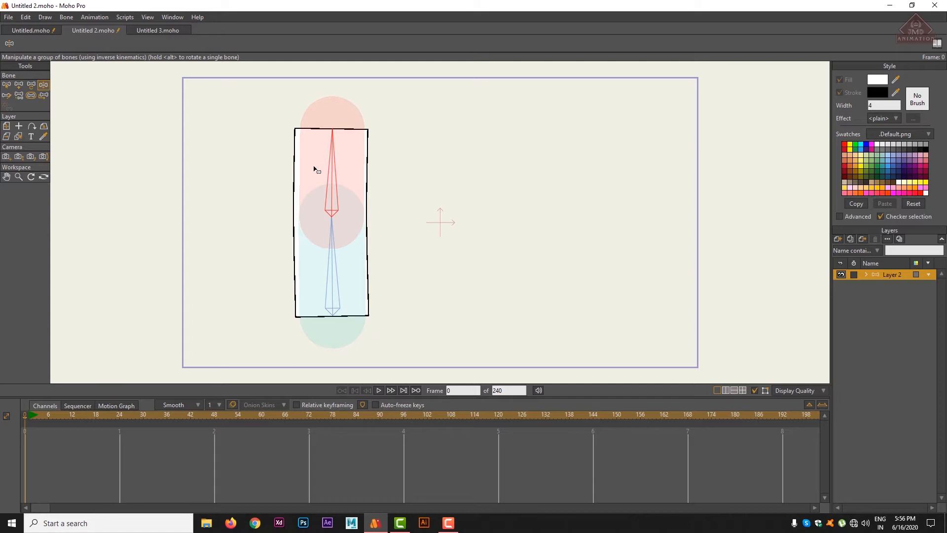
In the Untitled 3.moho document, draw a small upright oval near the upper left of the frame
{"action": "left_click", "coordinate": [150, 30]}
{"action": "left_click", "coordinate": [18, 96]}
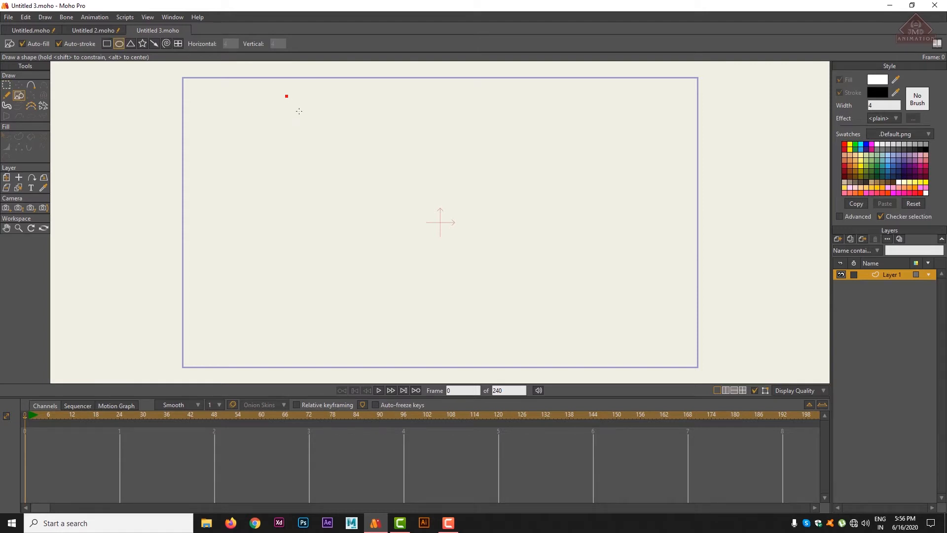
{"action": "left_click_drag", "start_coordinate": [299, 111], "coordinate": [324, 139]}
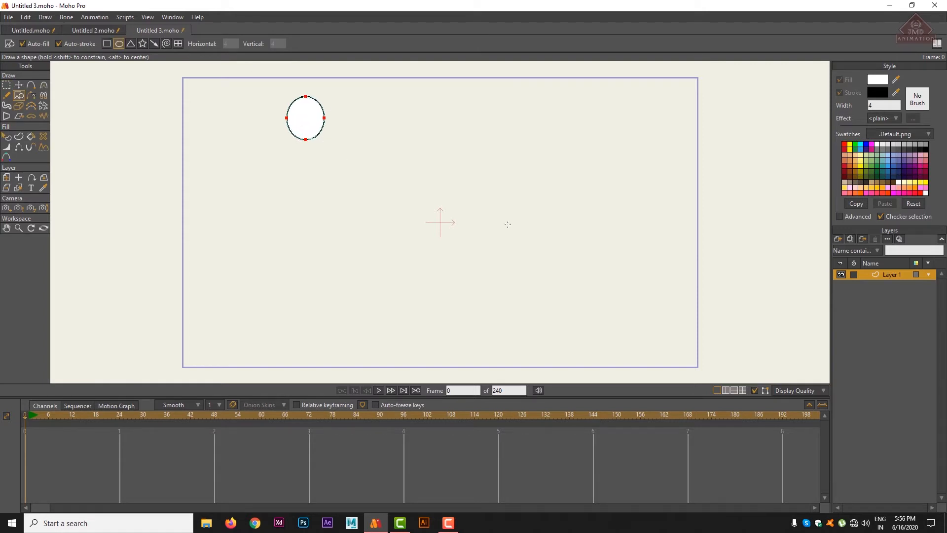
Add three new vector layers above Layer 1
{"action": "left_click", "coordinate": [839, 239]}
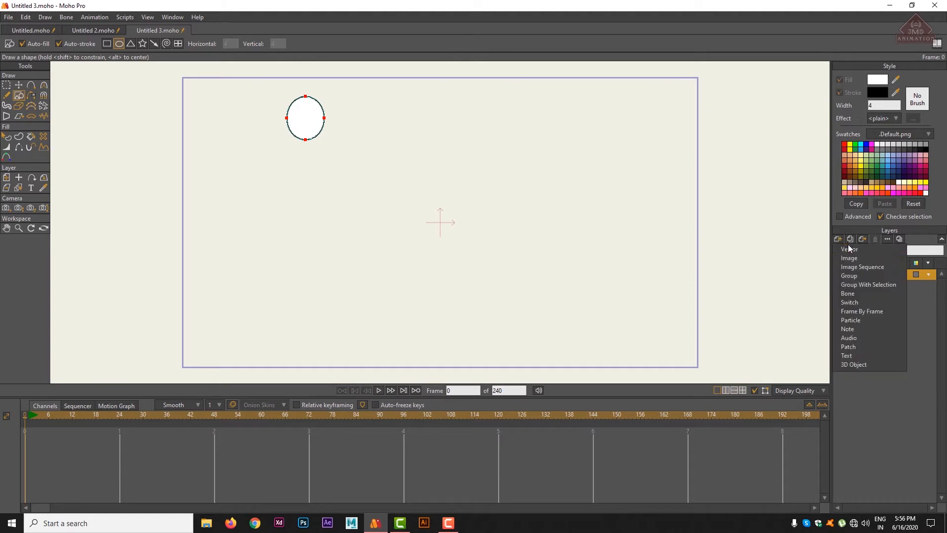
{"action": "left_click", "coordinate": [848, 244]}
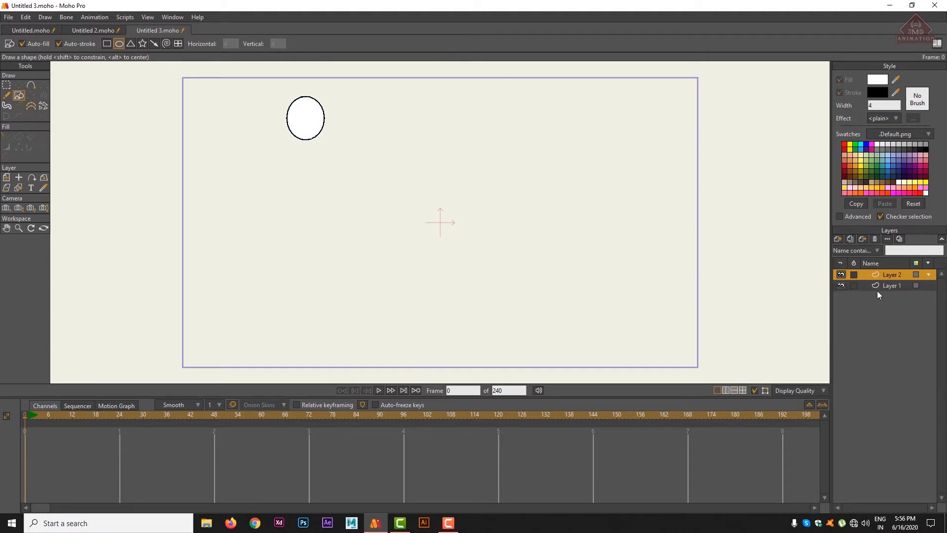
{"action": "left_click", "coordinate": [838, 240]}
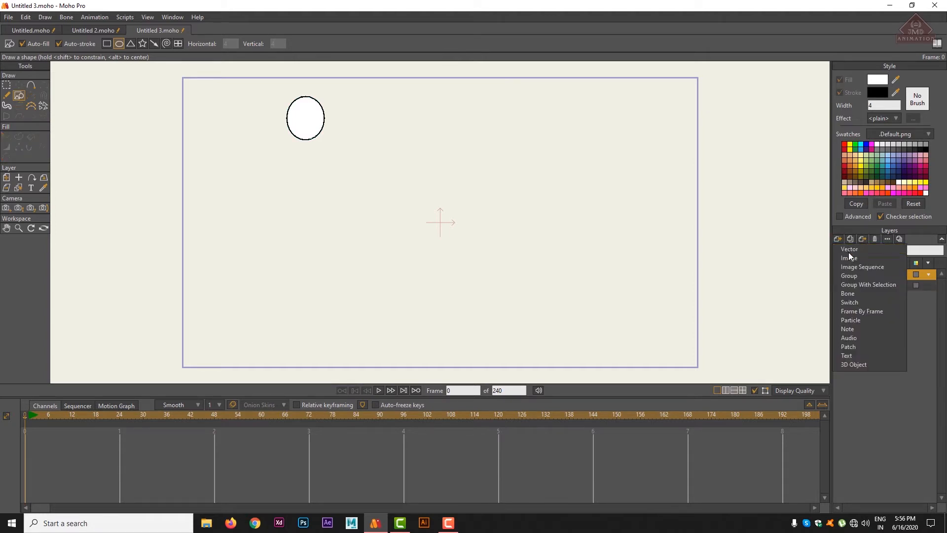
{"action": "left_click", "coordinate": [848, 251]}
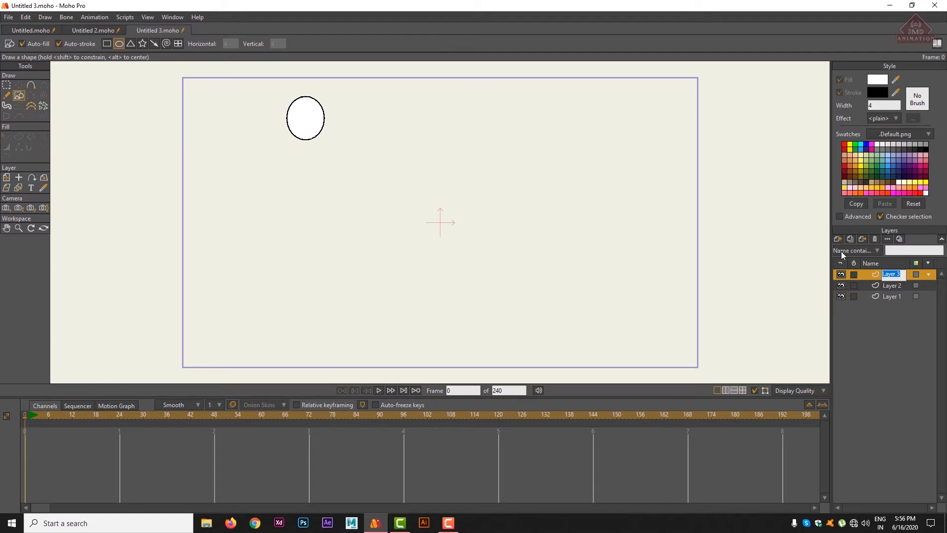
{"action": "left_click", "coordinate": [838, 239]}
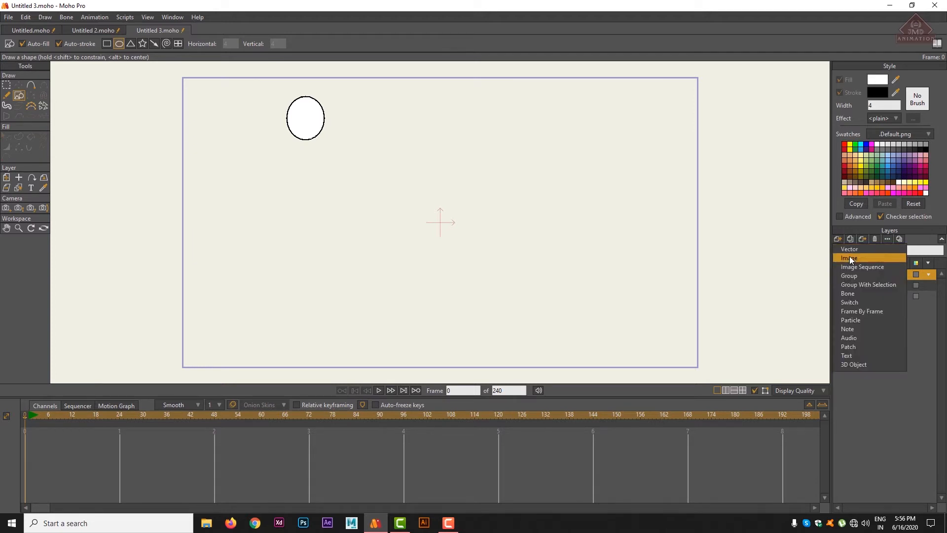
{"action": "left_click", "coordinate": [849, 249]}
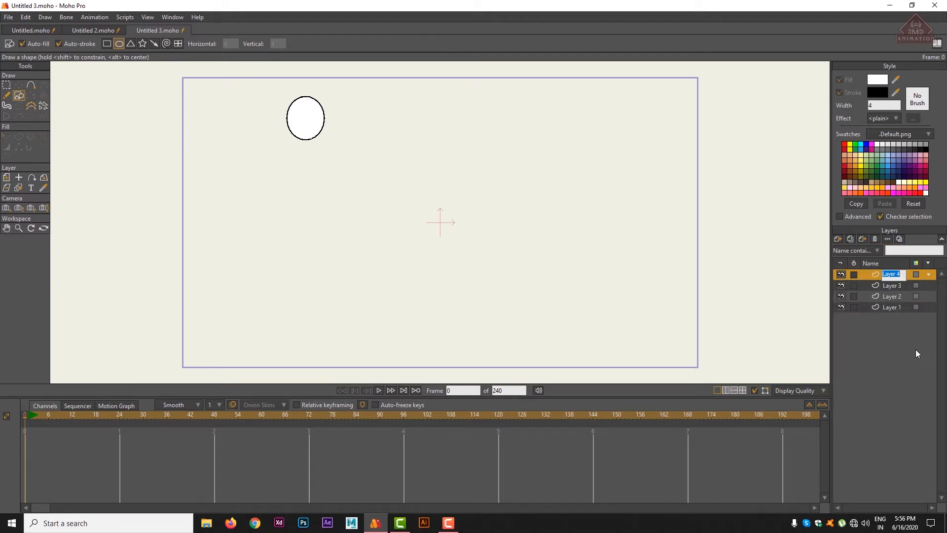
Draw a narrow upright oval below the first one on Layer 2, and a larger oval beneath it on Layer 3
{"action": "left_click", "coordinate": [893, 296]}
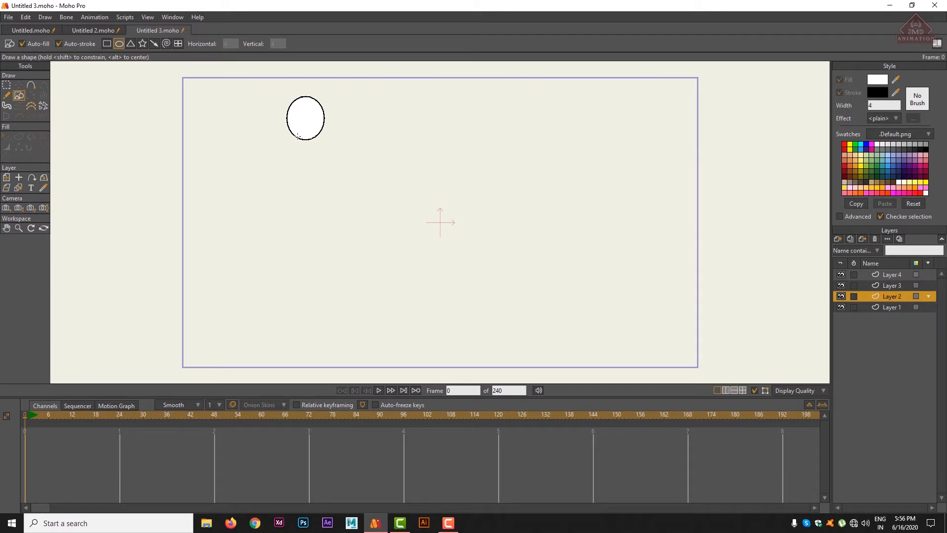
{"action": "left_click_drag", "start_coordinate": [294, 138], "coordinate": [323, 191]}
{"action": "left_click", "coordinate": [889, 285]}
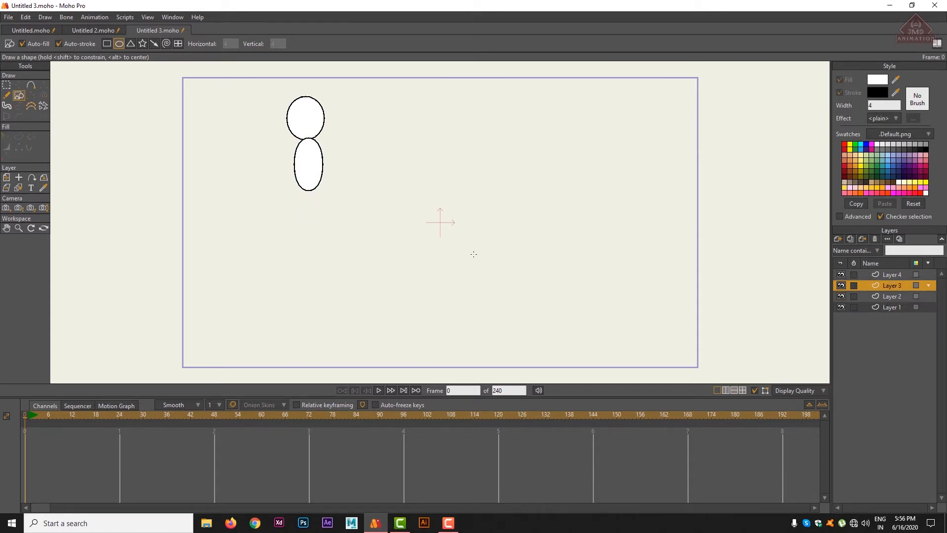
{"action": "left_click_drag", "start_coordinate": [311, 190], "coordinate": [350, 260]}
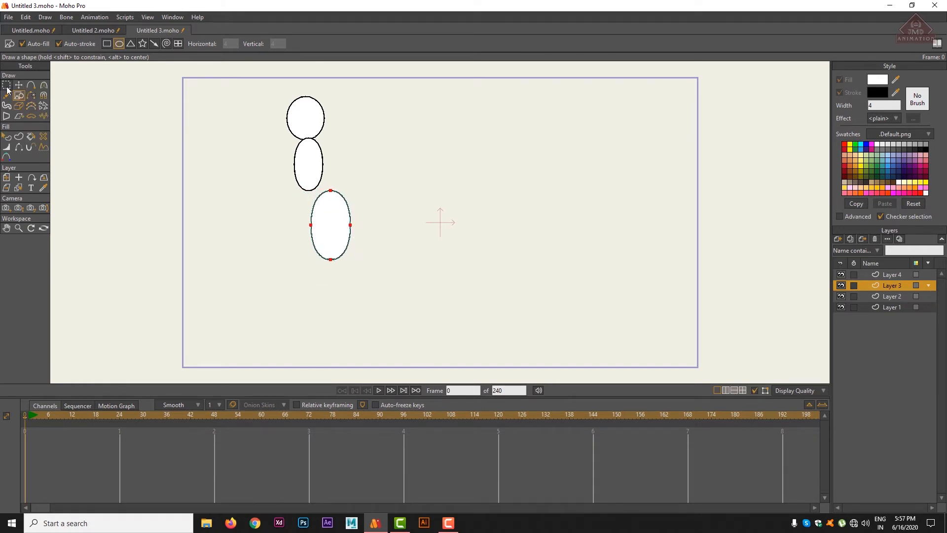
Move the ovals on Layer 3 and Layer 2 with Transform Points so they line up vertically beneath the first oval
{"action": "left_click", "coordinate": [19, 85]}
{"action": "left_click_drag", "start_coordinate": [347, 210], "coordinate": [324, 208]}
{"action": "left_click_drag", "start_coordinate": [305, 158], "coordinate": [304, 160]}
{"action": "left_click", "coordinate": [888, 298]}
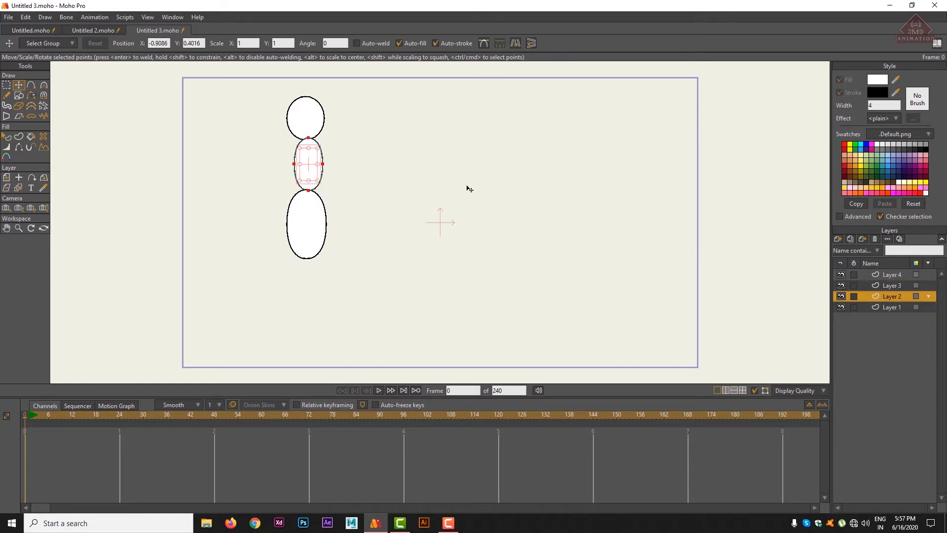
{"action": "left_click_drag", "start_coordinate": [311, 171], "coordinate": [313, 169]}
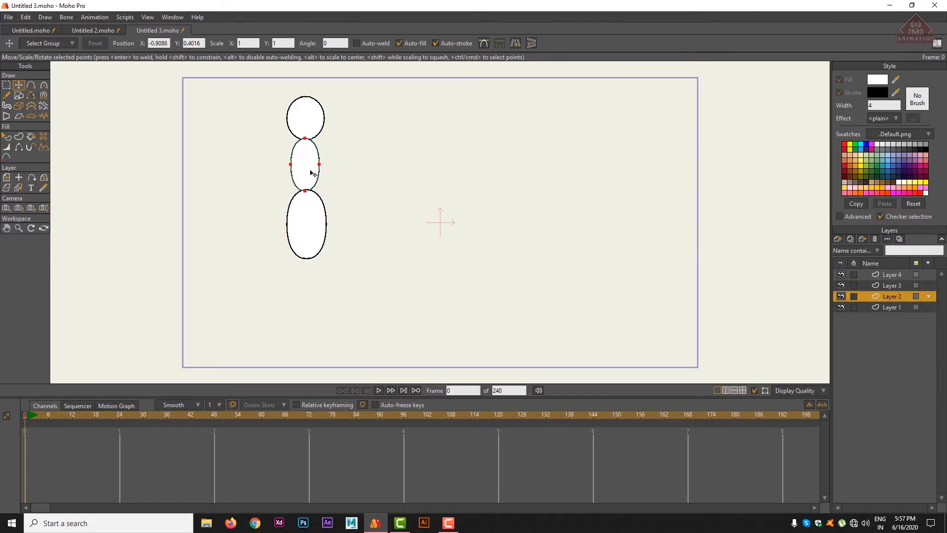
{"action": "left_click", "coordinate": [444, 175]}
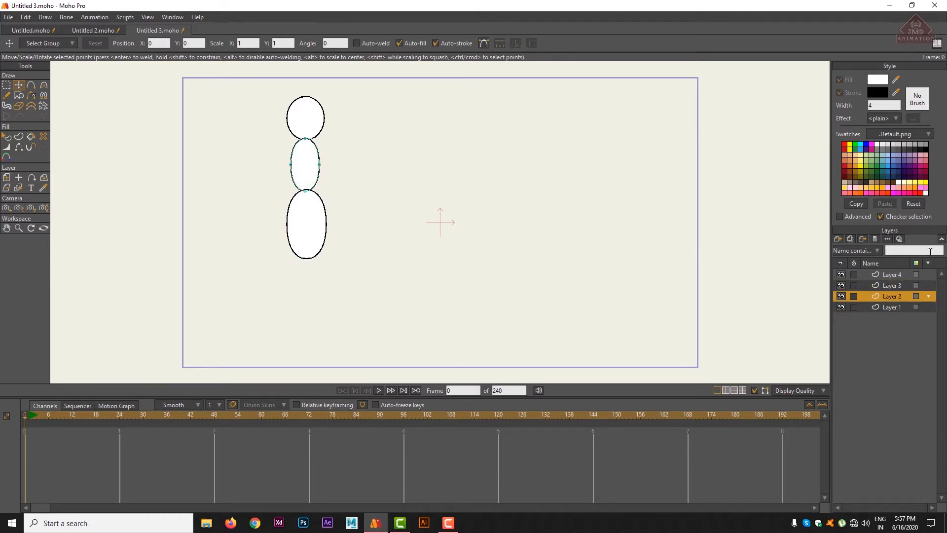
On Layer 4, draw a fourth upright oval just below the column of ovals
{"action": "left_click", "coordinate": [895, 274]}
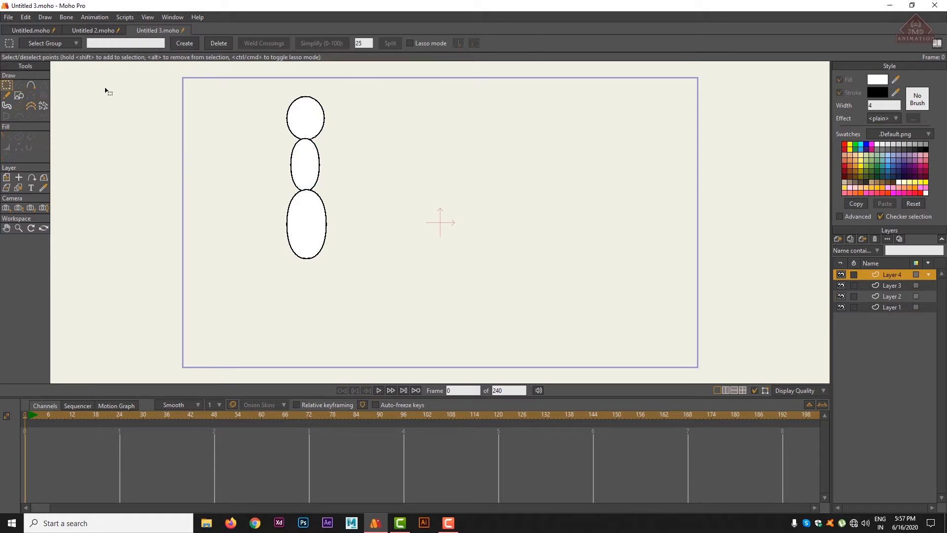
{"action": "left_click", "coordinate": [20, 95]}
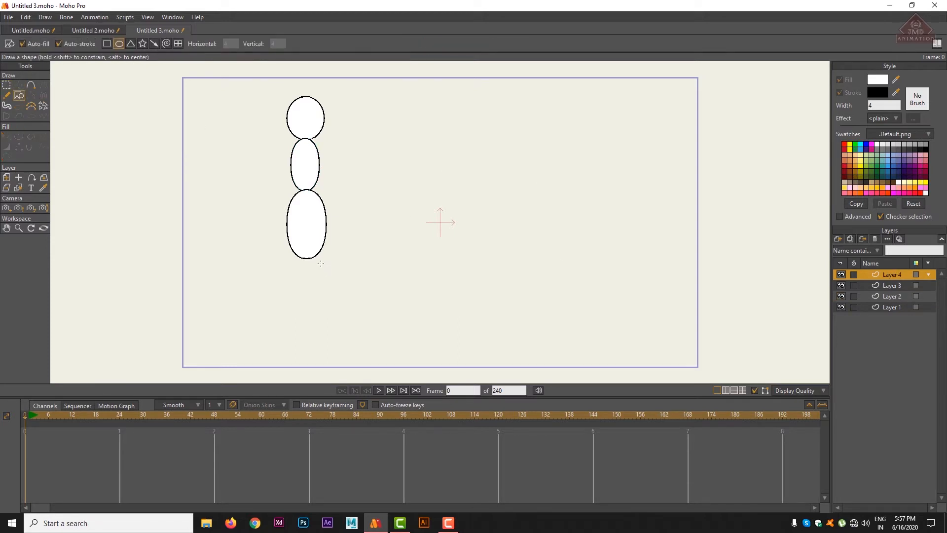
{"action": "mouse_move", "coordinate": [321, 263]}
{"action": "left_mouse_down"}
{"action": "mouse_move", "coordinate": [300, 334]}
{"action": "mouse_move", "coordinate": [284, 332]}
{"action": "left_mouse_up"}
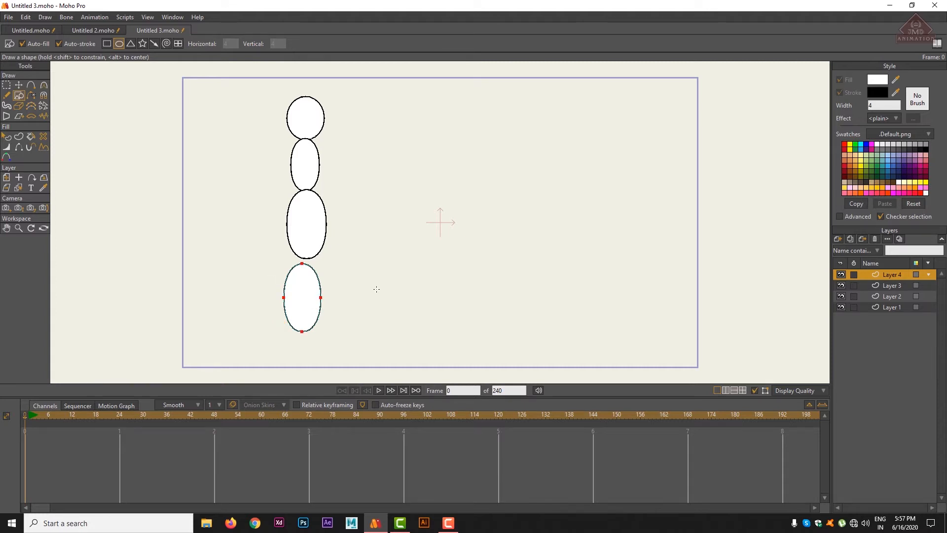
Check which oval each layer holds by toggling the layers' visibility, and compare with the boned rectangle in Untitled 2.moho
{"action": "left_click", "coordinate": [840, 274]}
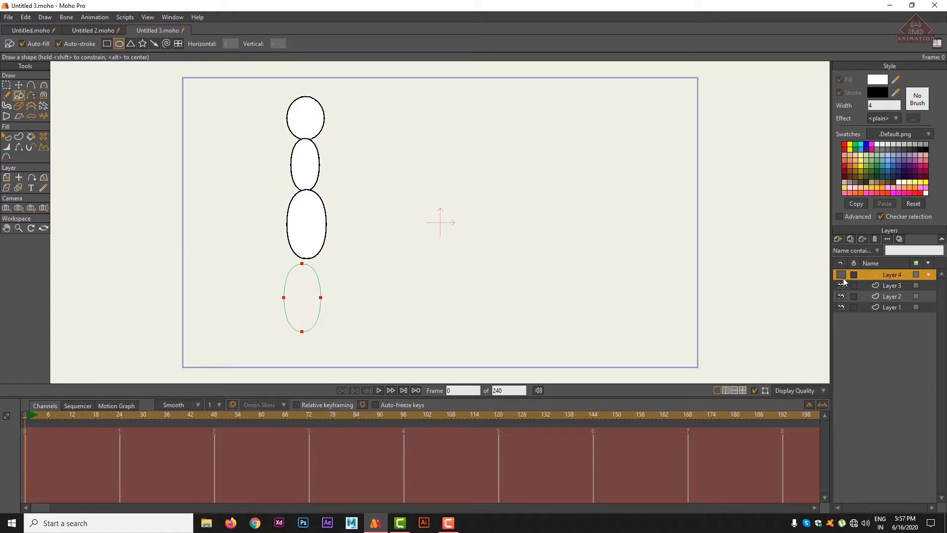
{"action": "left_click", "coordinate": [842, 277]}
{"action": "left_click", "coordinate": [842, 285]}
{"action": "left_click", "coordinate": [841, 296]}
{"action": "left_click", "coordinate": [842, 296]}
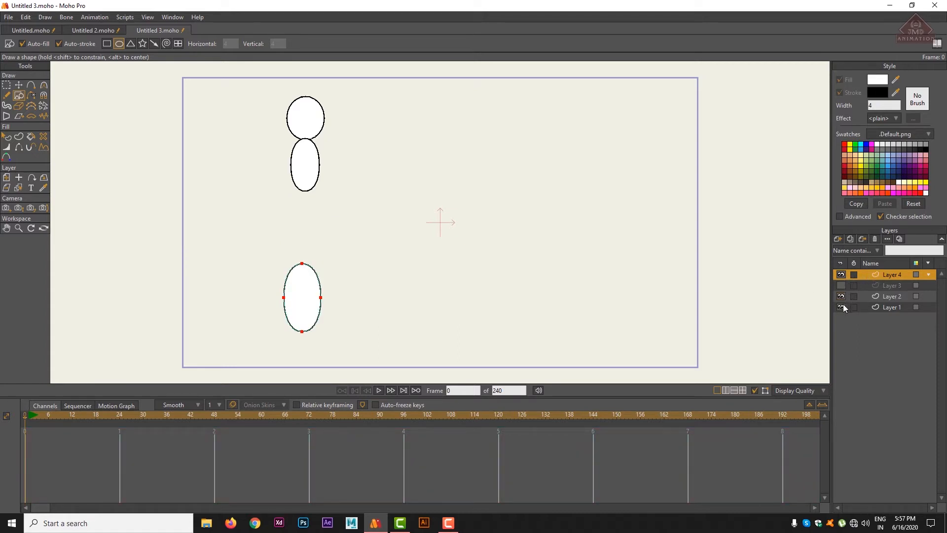
{"action": "left_click", "coordinate": [841, 307]}
{"action": "left_click", "coordinate": [841, 307]}
{"action": "left_click", "coordinate": [841, 296]}
{"action": "left_click", "coordinate": [841, 296]}
{"action": "left_click", "coordinate": [841, 286]}
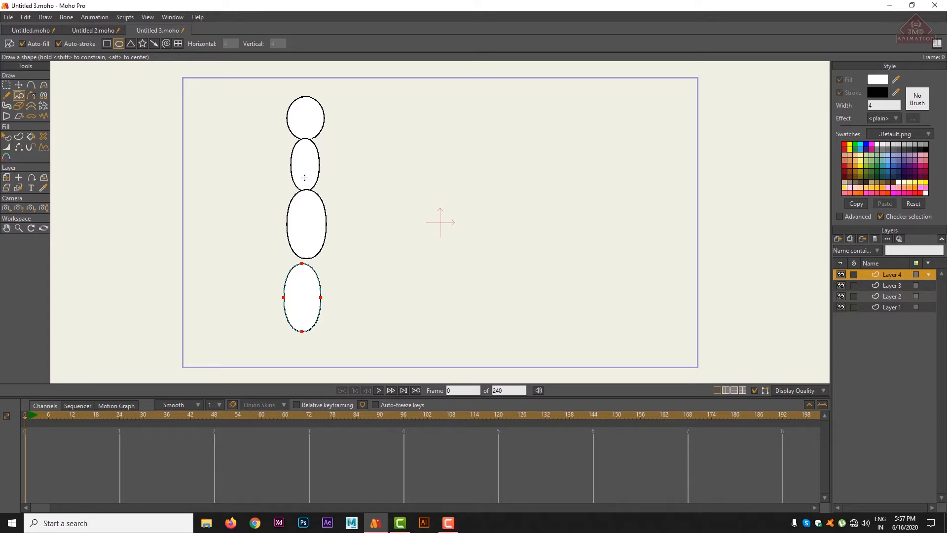
{"action": "left_click", "coordinate": [81, 30]}
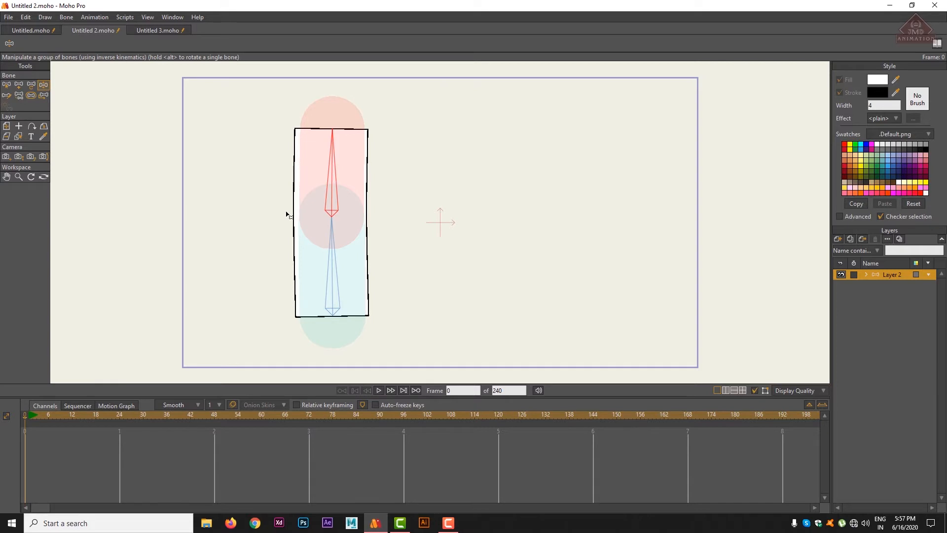
{"action": "left_click", "coordinate": [157, 32]}
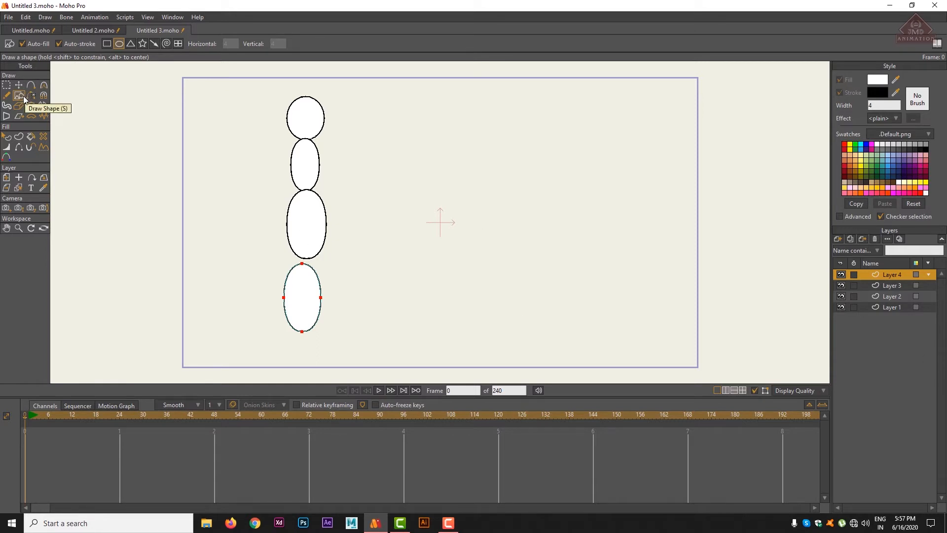
Move the Layer 4 oval up so it meets the lower end of the Layer 3 oval and lines up with the column
{"action": "left_click", "coordinate": [19, 85]}
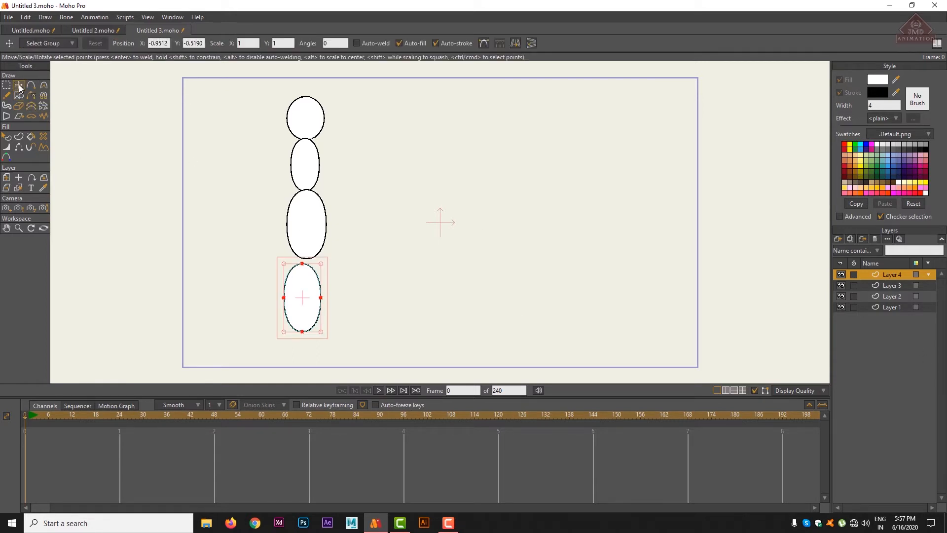
{"action": "left_click_drag", "start_coordinate": [314, 288], "coordinate": [317, 279]}
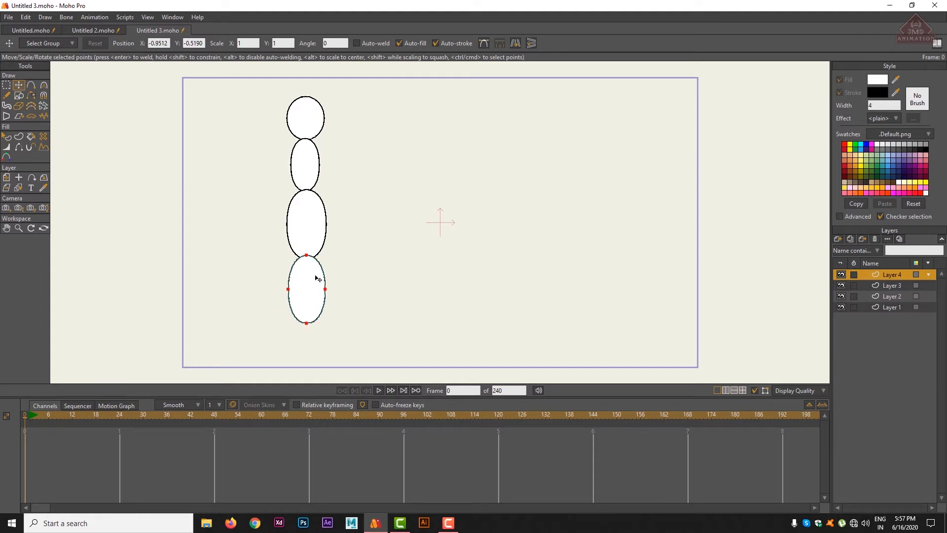
{"action": "left_click", "coordinate": [6, 85]}
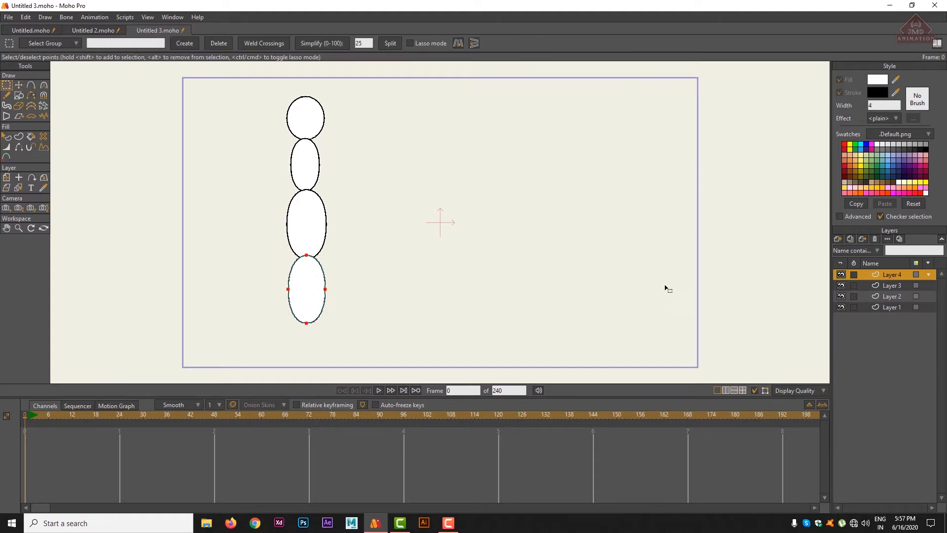
Add a bone layer above the four vector layers, keeping its default name
{"action": "left_click", "coordinate": [838, 239]}
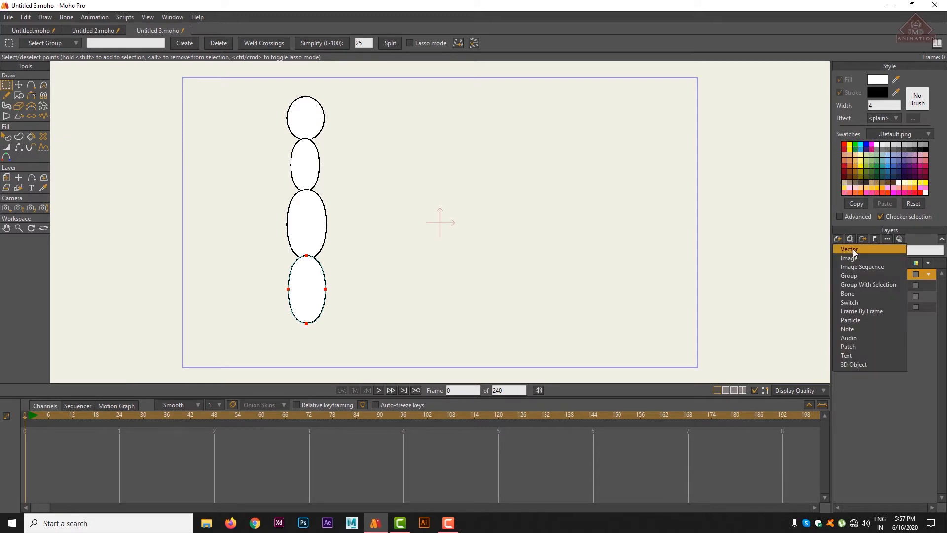
{"action": "left_click", "coordinate": [858, 295]}
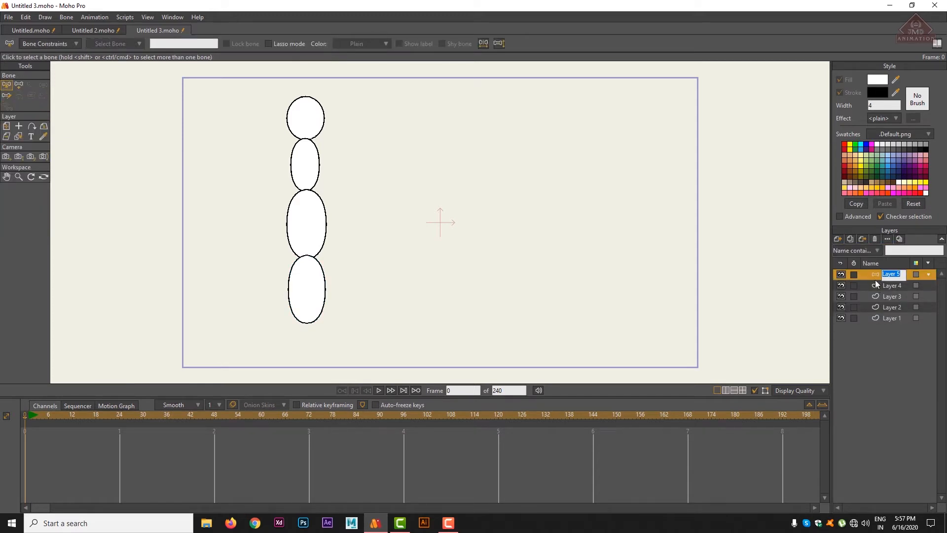
{"action": "left_click", "coordinate": [875, 277]}
{"action": "left_click", "coordinate": [893, 319], "text": "ctrl"}
{"action": "left_click", "coordinate": [892, 308], "text": "ctrl"}
{"action": "left_click", "coordinate": [892, 297], "text": "ctrl"}
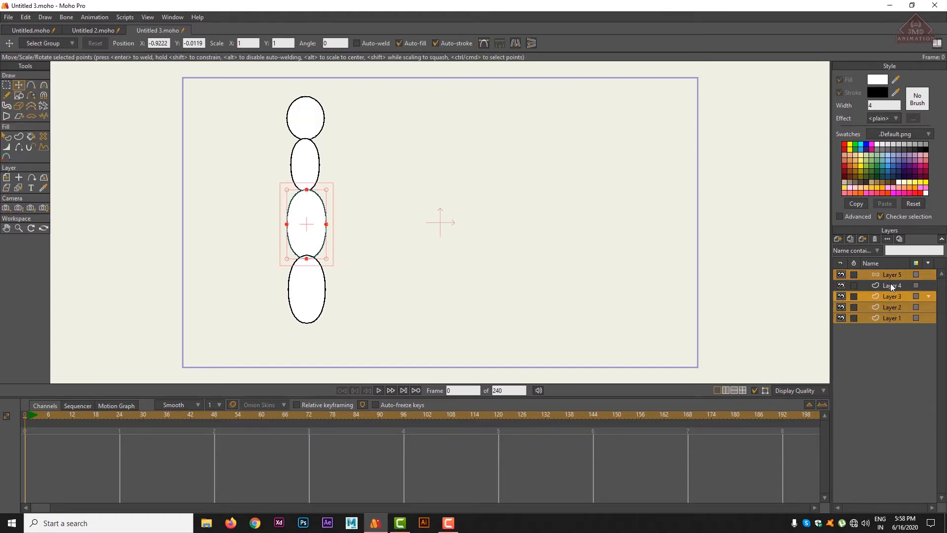
{"action": "left_click", "coordinate": [890, 286], "text": "ctrl"}
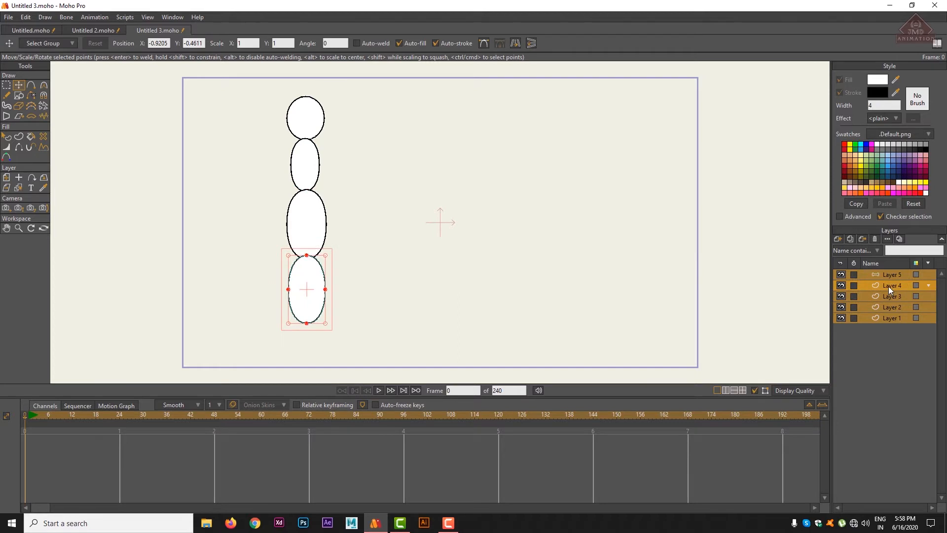
Nest Layers 1 to 4 together inside the Layer 5 bone layer and collapse it
{"action": "left_click", "coordinate": [890, 318]}
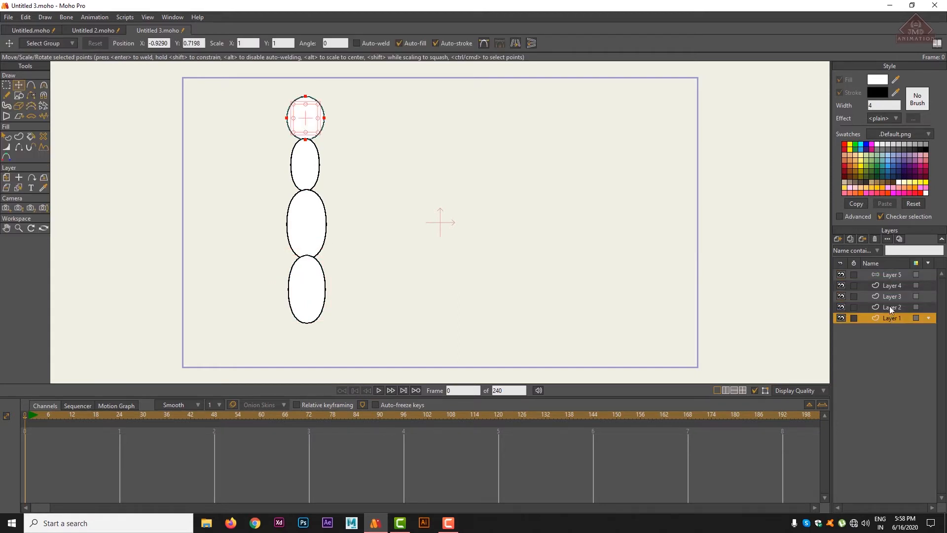
{"action": "left_click", "coordinate": [889, 306], "text": "ctrl"}
{"action": "left_click", "coordinate": [891, 297], "text": "ctrl"}
{"action": "left_click_drag", "start_coordinate": [890, 288], "coordinate": [895, 273]}
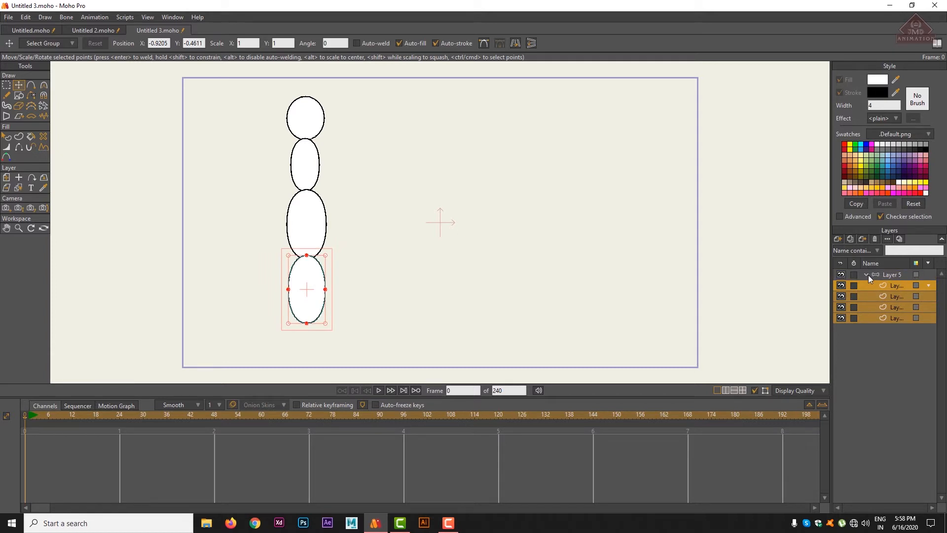
{"action": "left_click", "coordinate": [868, 275]}
On the Layer 5 bone layer, add a chain of four bones from the lowest oval upward, one per oval
{"action": "left_click", "coordinate": [890, 274]}
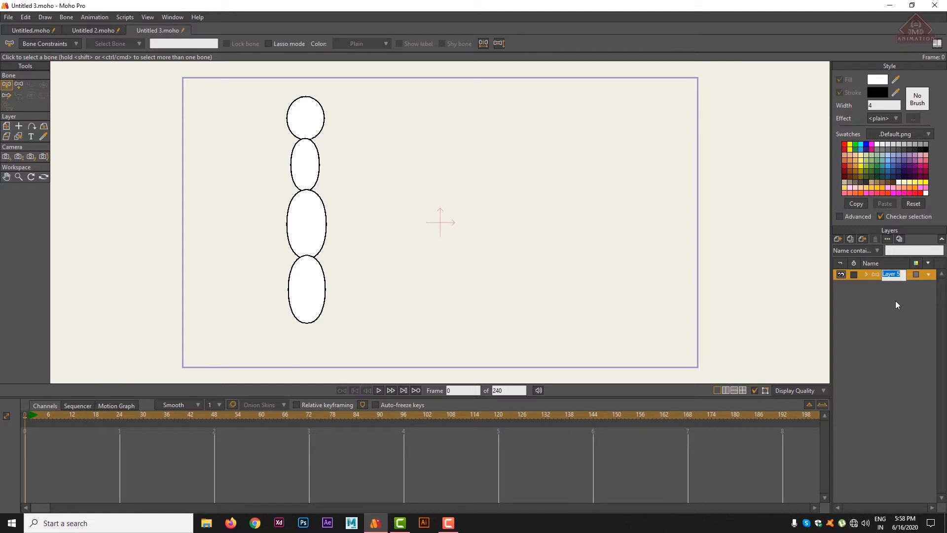
{"action": "left_click", "coordinate": [19, 84]}
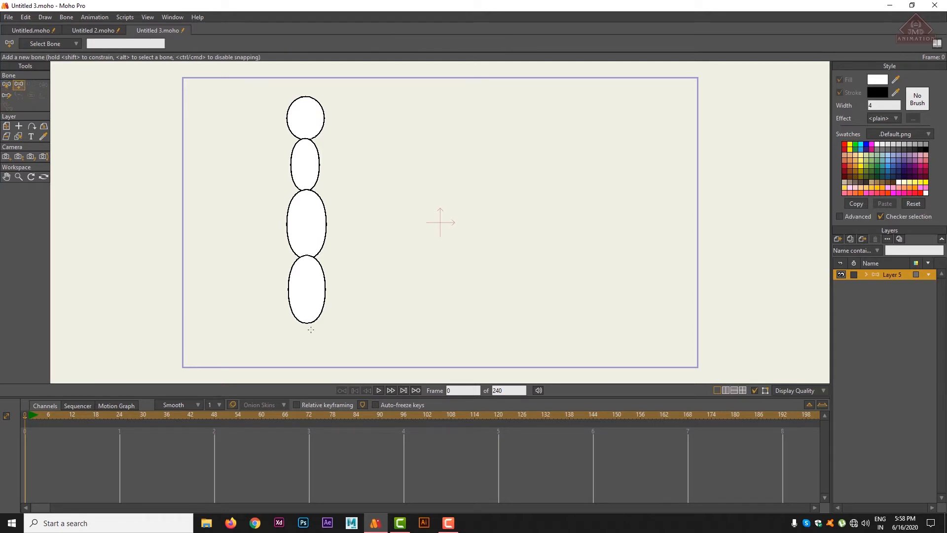
{"action": "left_click_drag", "start_coordinate": [307, 323], "coordinate": [305, 95]}
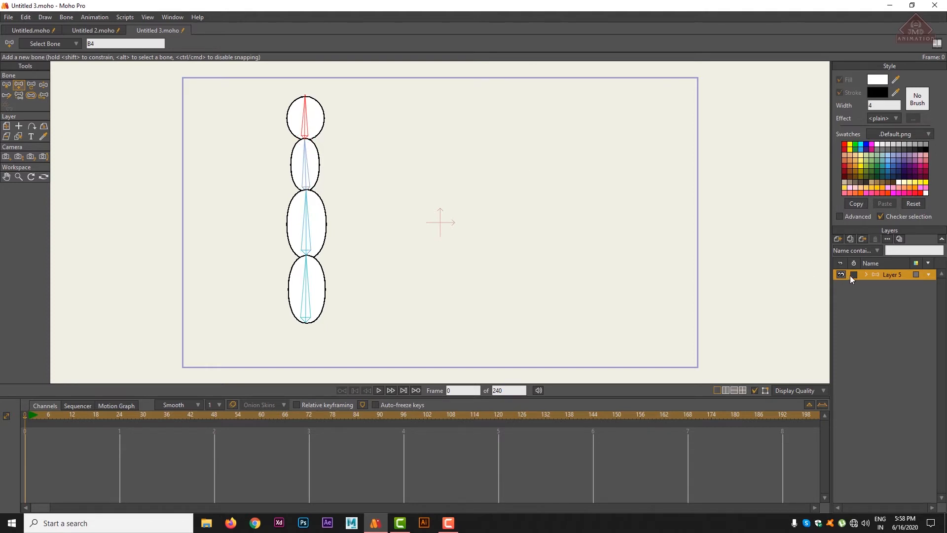
Bend the four-bone chain on the Layer 5 bone layer with Manipulate Bones to test how the ovals follow
{"action": "left_click", "coordinate": [867, 275]}
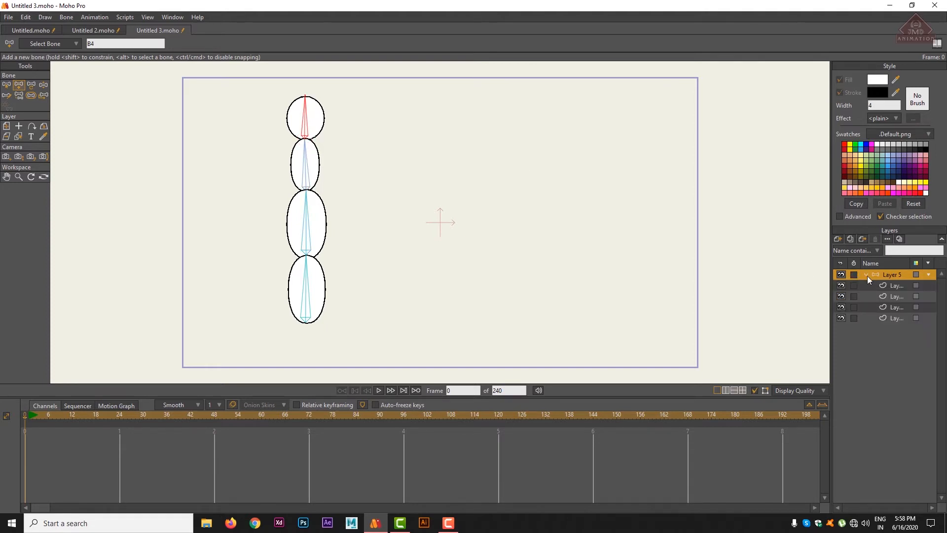
{"action": "left_click", "coordinate": [868, 276]}
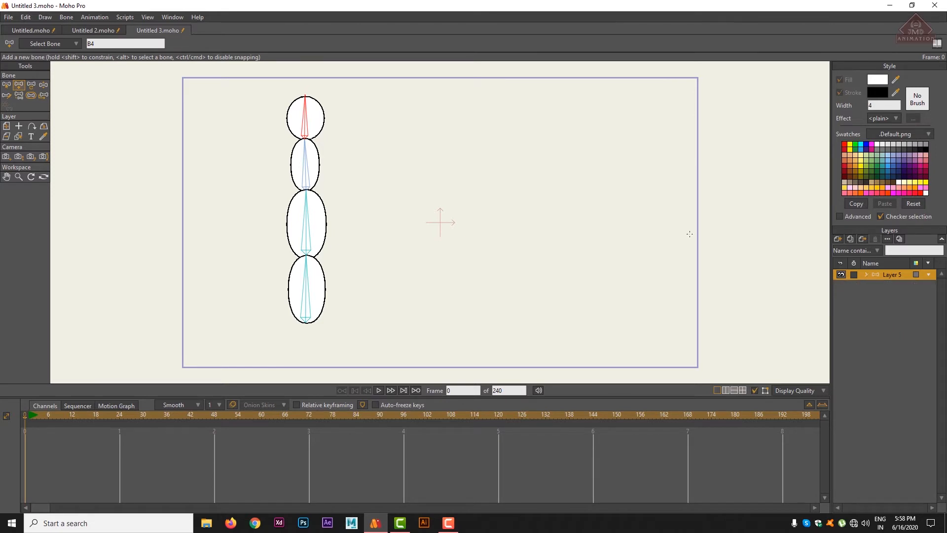
{"action": "left_click", "coordinate": [43, 85]}
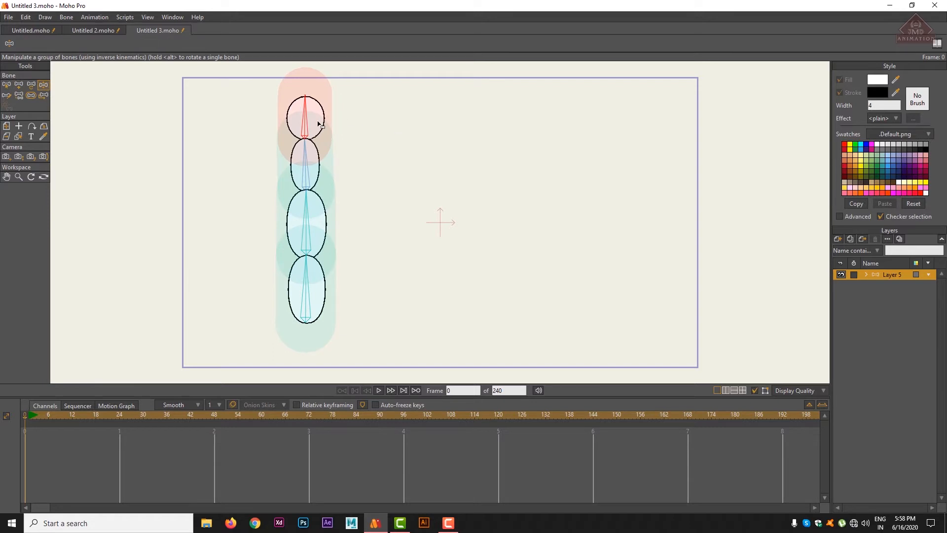
{"action": "left_click_drag", "start_coordinate": [307, 121], "coordinate": [320, 250]}
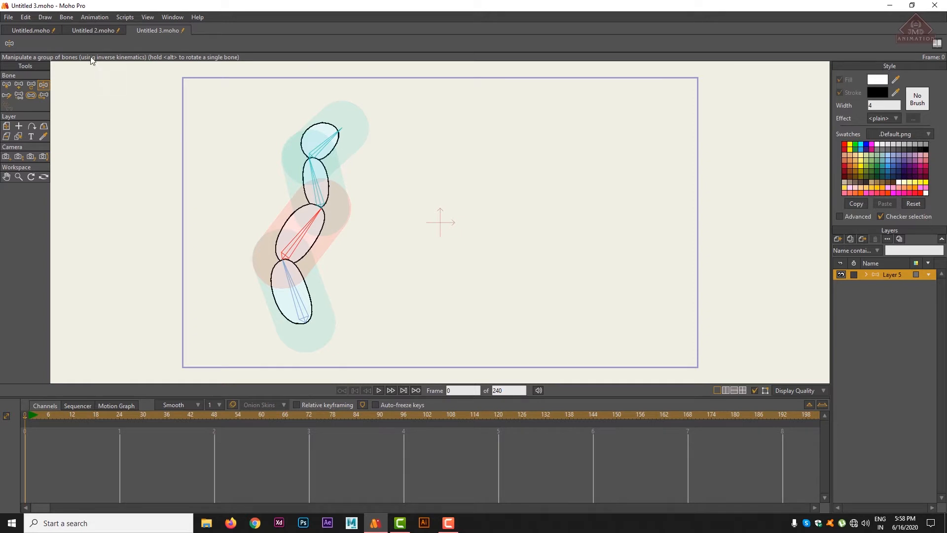
Compare the bone rigs in the Untitled and Untitled 2 projects, ending back on Untitled 3
{"action": "left_click", "coordinate": [30, 31]}
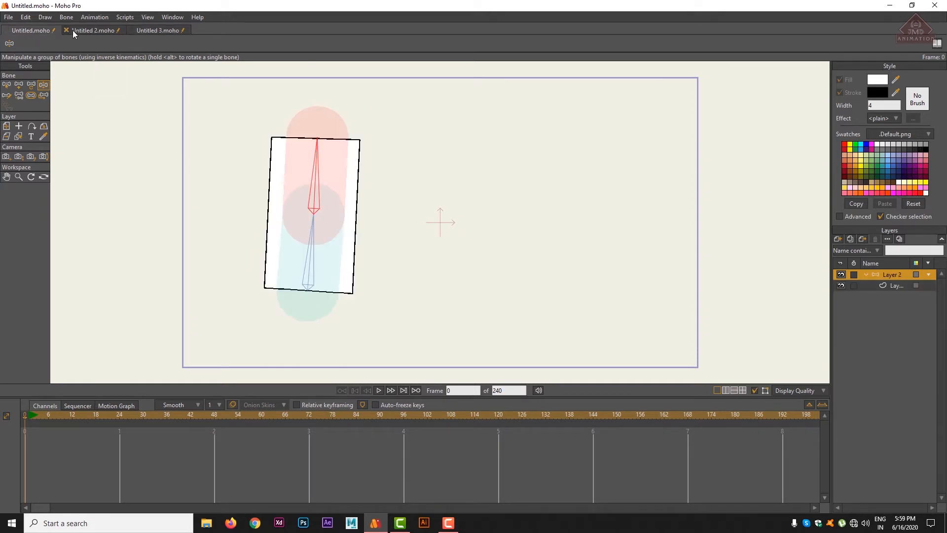
{"action": "left_click", "coordinate": [90, 30]}
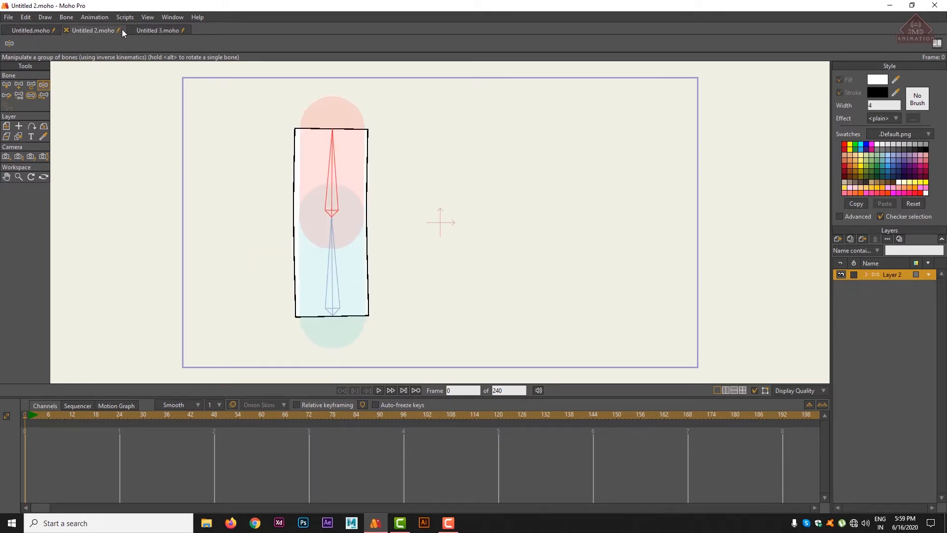
{"action": "left_click", "coordinate": [34, 28]}
{"action": "left_click", "coordinate": [85, 28]}
{"action": "left_click", "coordinate": [152, 31]}
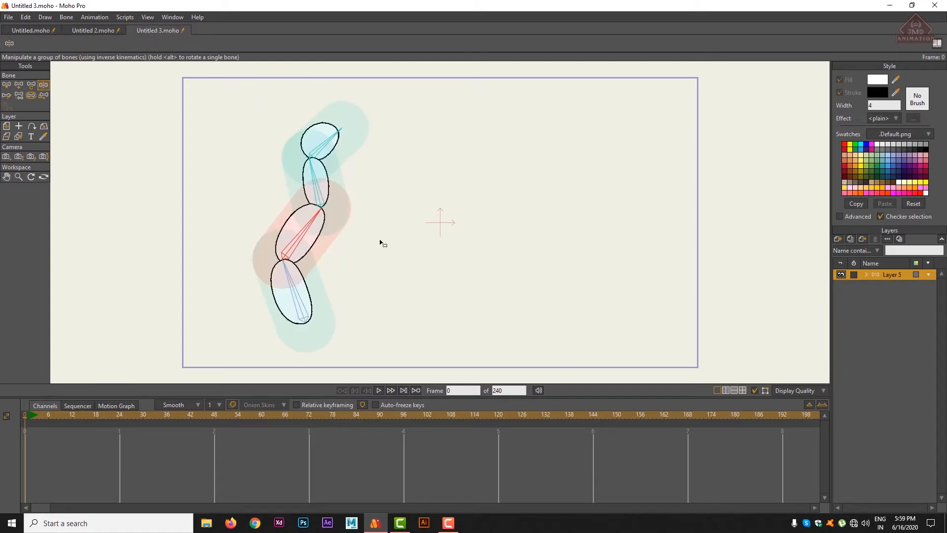
{"action": "left_click", "coordinate": [9, 18]}
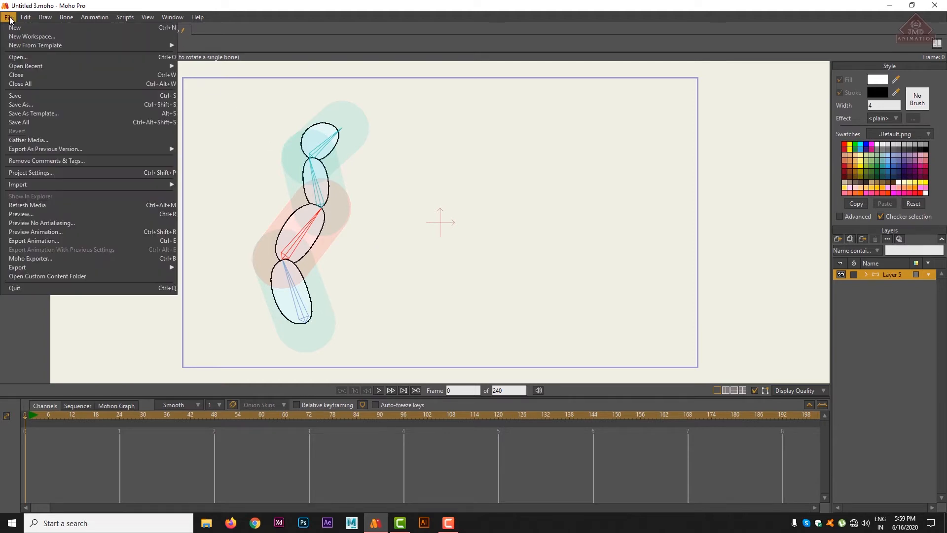
{"action": "left_click", "coordinate": [890, 5]}
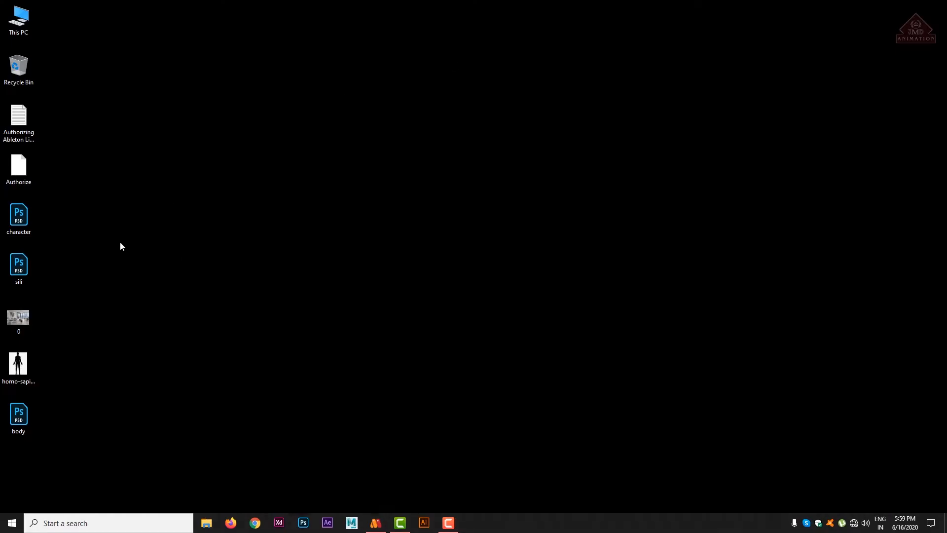
{"action": "left_click", "coordinate": [22, 222]}
{"action": "double_click", "coordinate": [22, 222]}
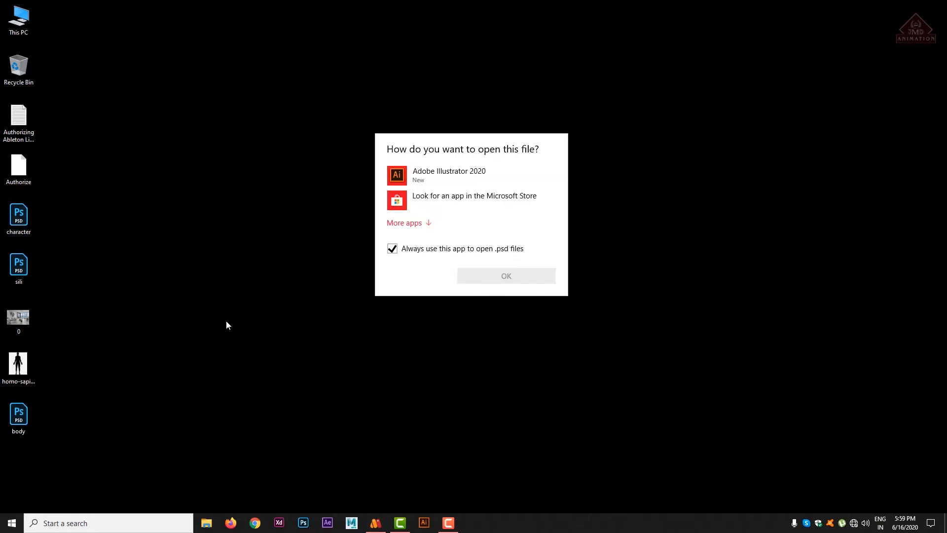
{"action": "key", "text": "Escape"}
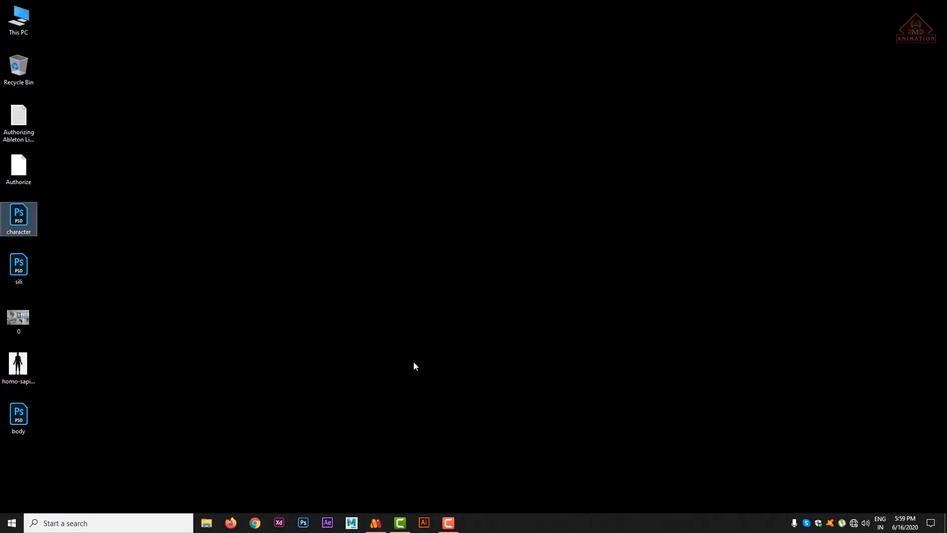
Launch Photoshop and open the character PSD file from the Desktop folder
{"action": "left_click", "coordinate": [303, 523]}
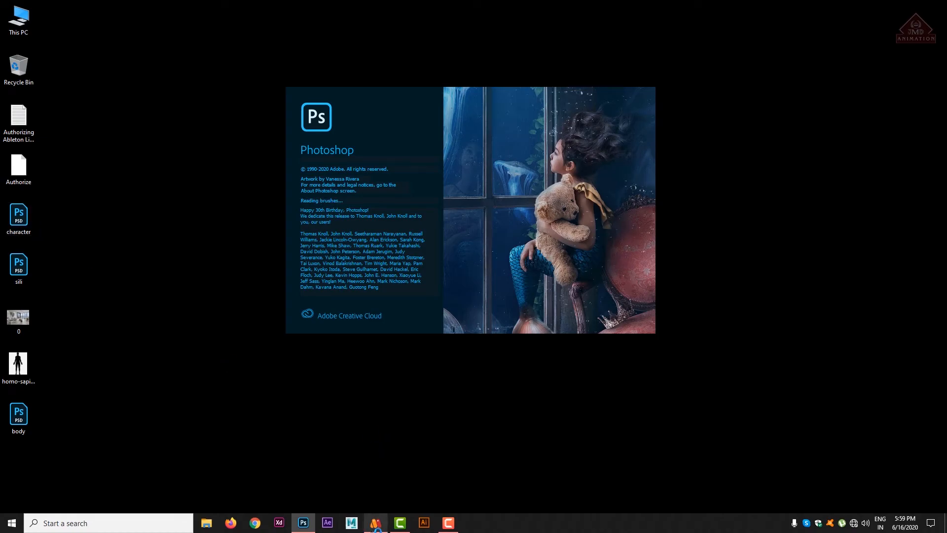
{"action": "left_click", "coordinate": [376, 525]}
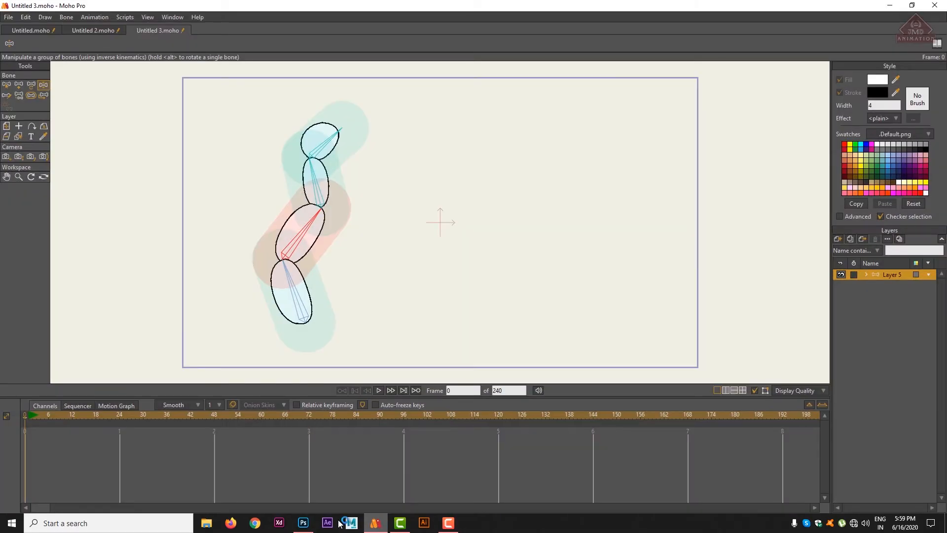
{"action": "mouse_move", "coordinate": [303, 526]}
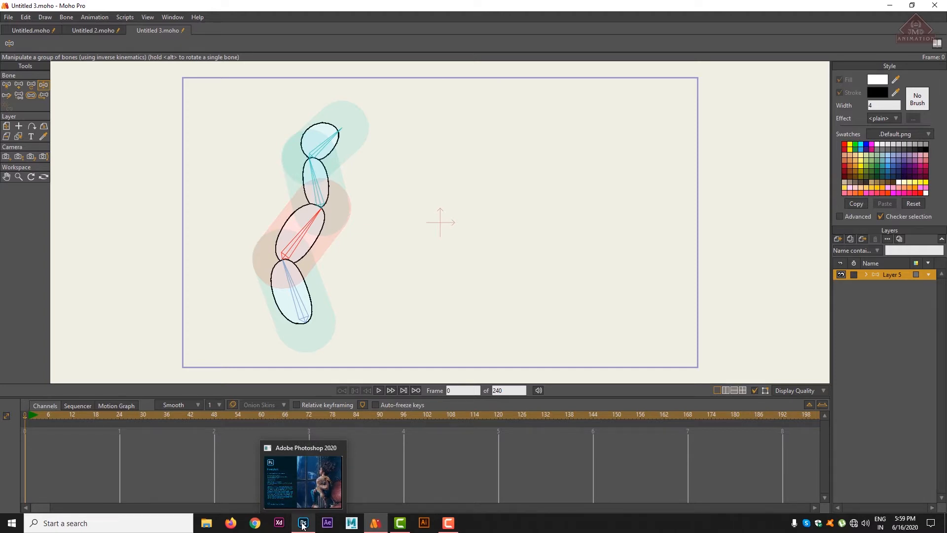
{"action": "left_click", "coordinate": [303, 525]}
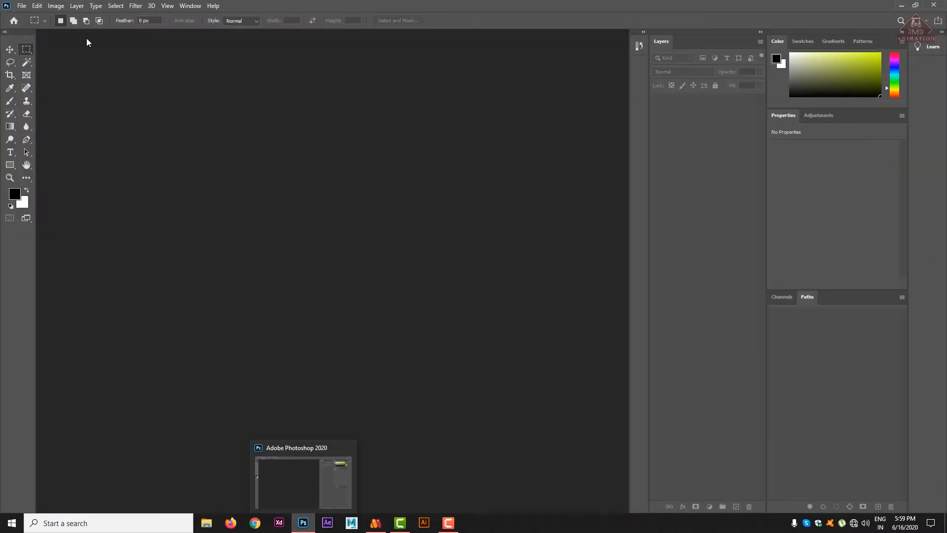
{"action": "left_click", "coordinate": [21, 6]}
{"action": "left_click", "coordinate": [37, 25]}
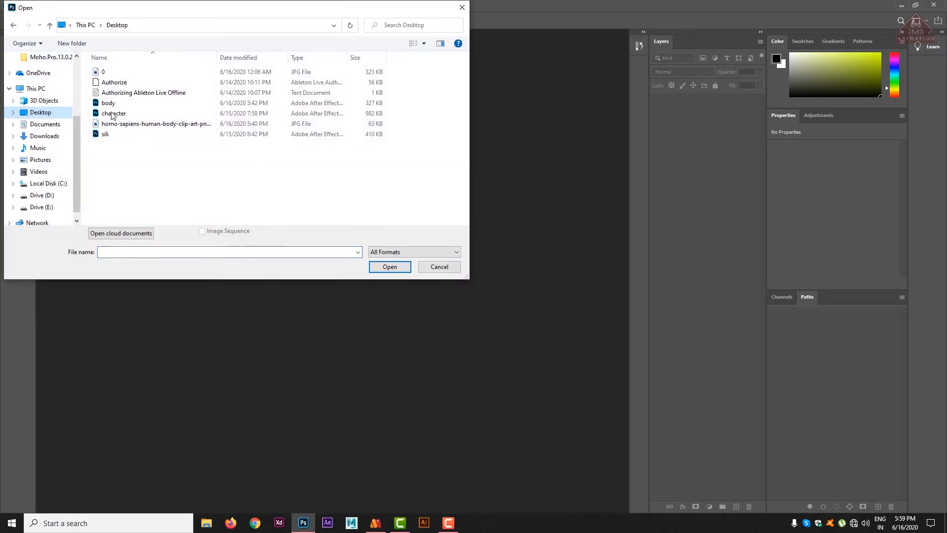
{"action": "left_click", "coordinate": [112, 116]}
{"action": "double_click", "coordinate": [119, 115]}
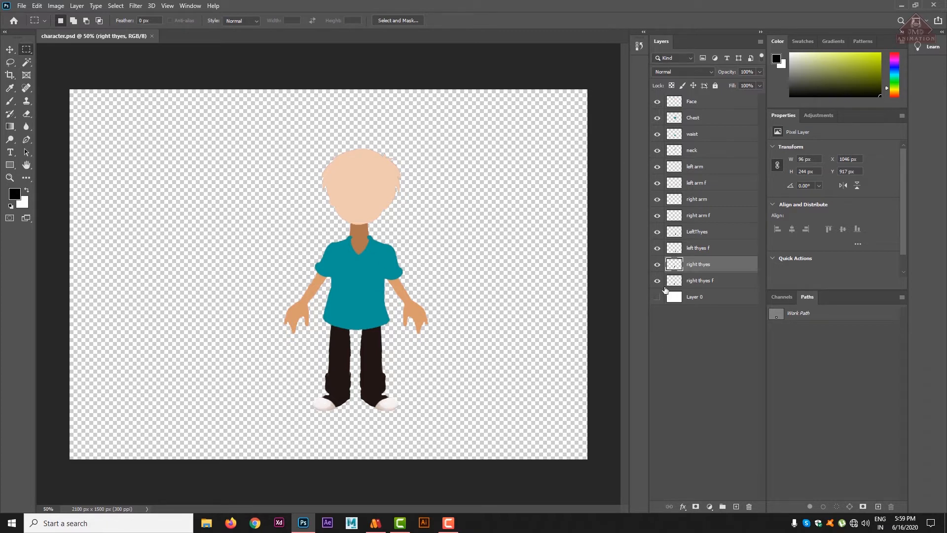
Hide and show the Face layer repeatedly to examine how the neck extends beneath the face, marking the overlap area
{"action": "left_click", "coordinate": [657, 102]}
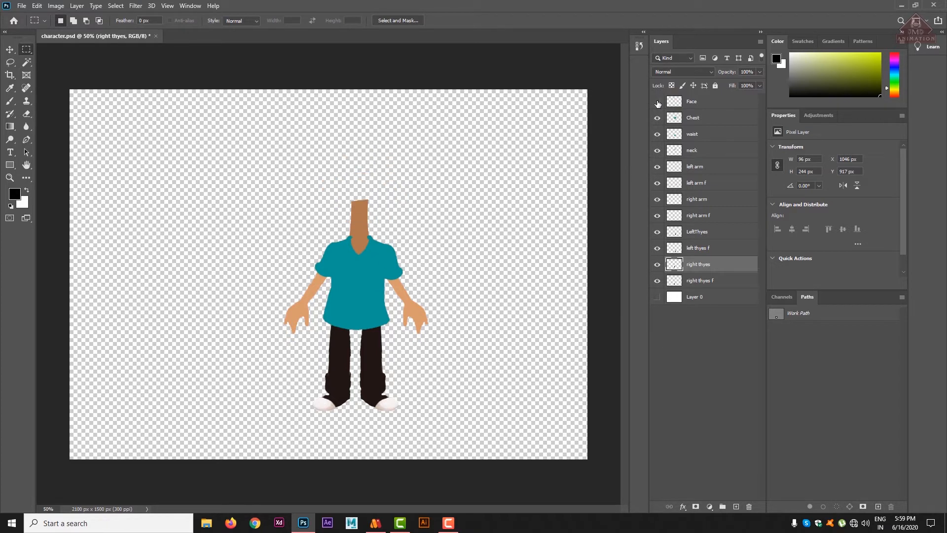
{"action": "left_click", "coordinate": [657, 102]}
{"action": "left_click", "coordinate": [658, 102]}
{"action": "left_click", "coordinate": [657, 103]}
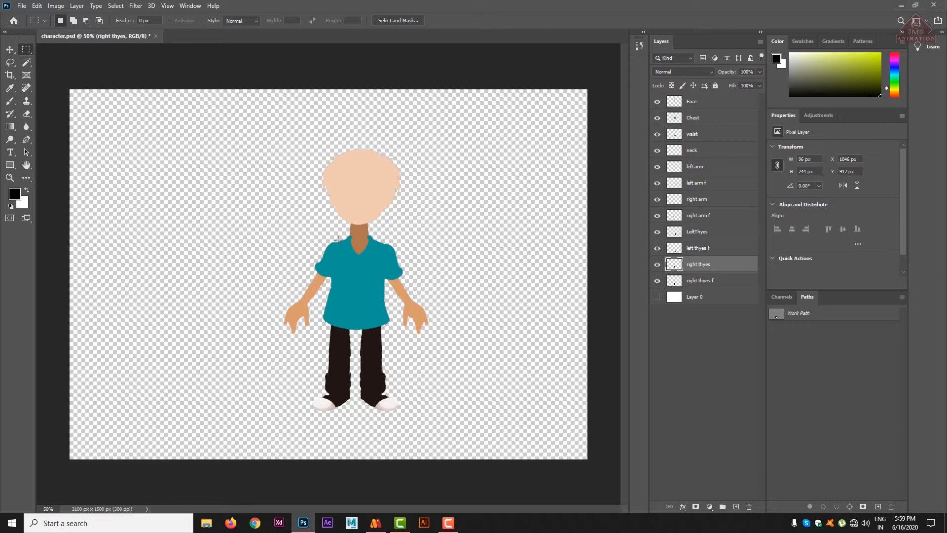
{"action": "left_click", "coordinate": [658, 101]}
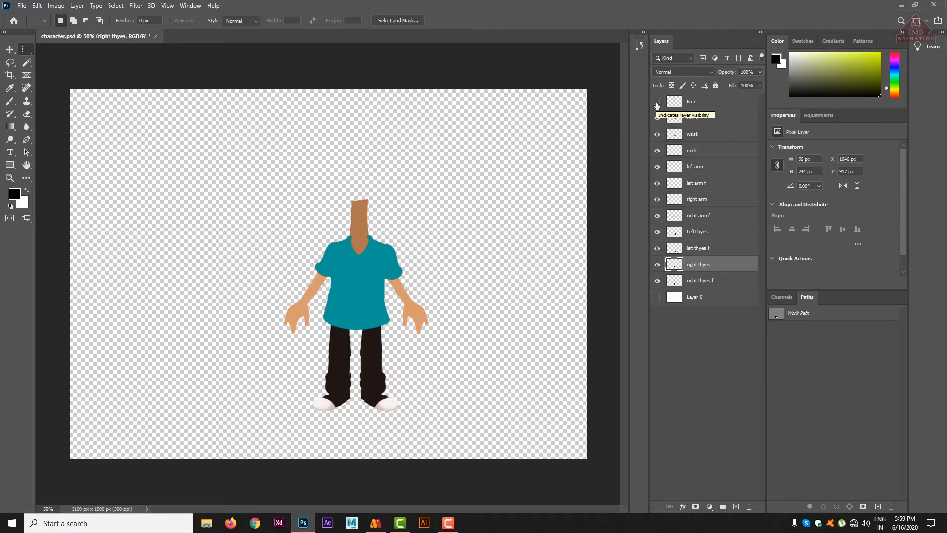
{"action": "left_click", "coordinate": [657, 102]}
{"action": "left_click", "coordinate": [657, 102]}
{"action": "left_click", "coordinate": [657, 103]}
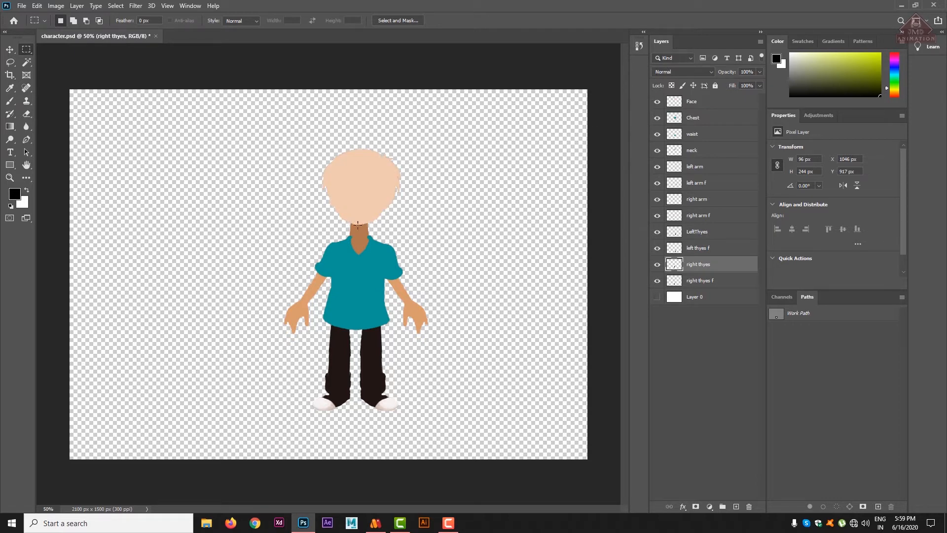
{"action": "left_click_drag", "start_coordinate": [353, 206], "coordinate": [376, 218]}
{"action": "left_click", "coordinate": [417, 218]}
Hide the body-part layers one by one from Face down to right thyes f to examine each separate piece
{"action": "left_click", "coordinate": [657, 101]}
{"action": "left_click", "coordinate": [658, 118]}
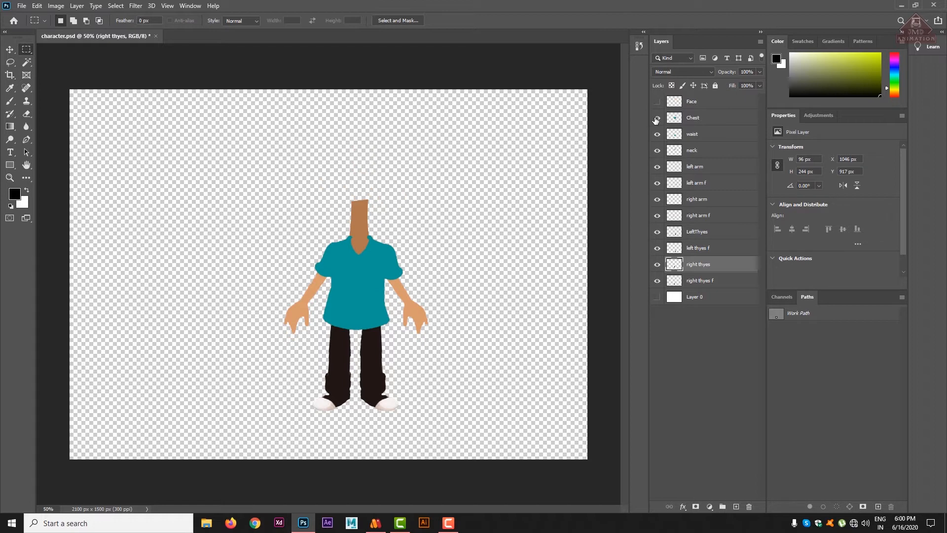
{"action": "left_click", "coordinate": [658, 134]}
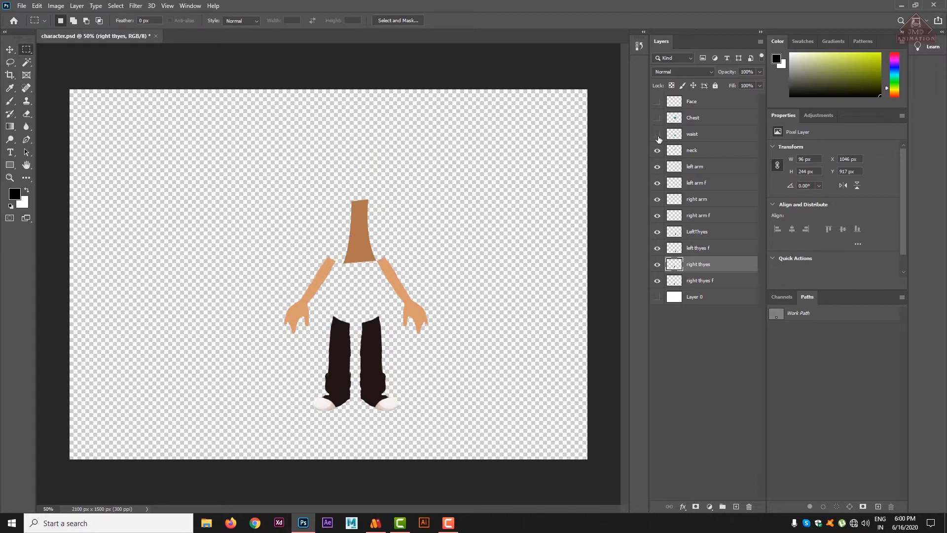
{"action": "left_click", "coordinate": [659, 150]}
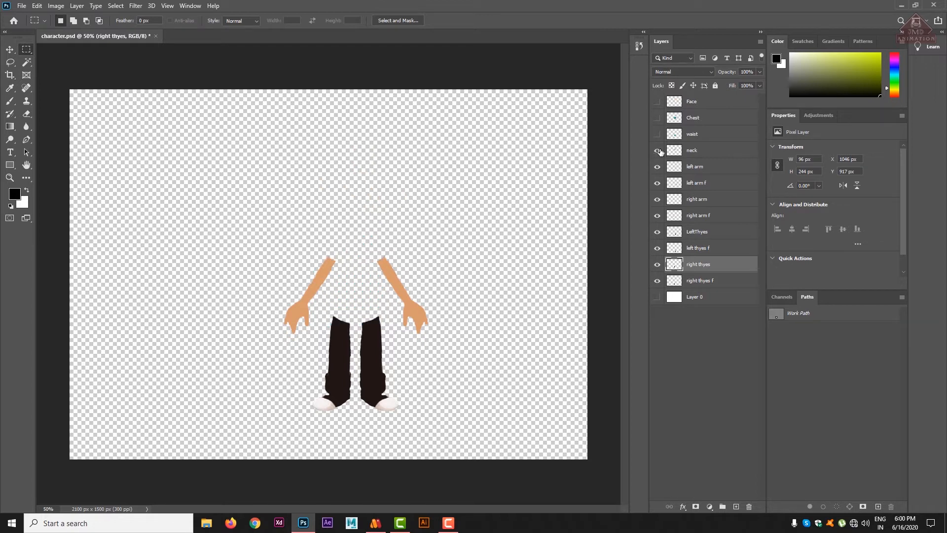
{"action": "left_click", "coordinate": [660, 151]}
{"action": "left_click", "coordinate": [658, 167]}
{"action": "left_click", "coordinate": [658, 182]}
{"action": "left_click", "coordinate": [658, 198]}
{"action": "left_click", "coordinate": [658, 215]}
{"action": "left_click", "coordinate": [657, 232]}
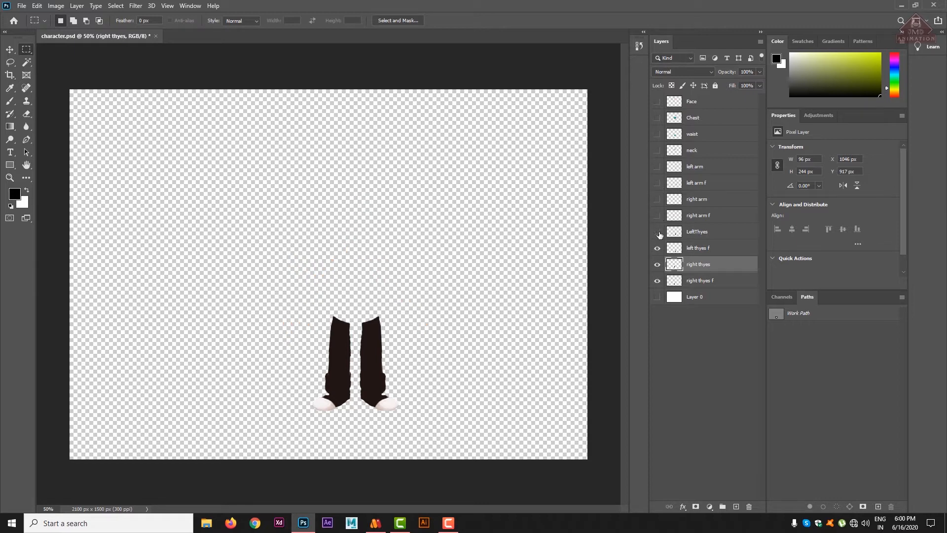
{"action": "left_click", "coordinate": [657, 248]}
{"action": "left_click", "coordinate": [658, 264]}
{"action": "left_click", "coordinate": [657, 280]}
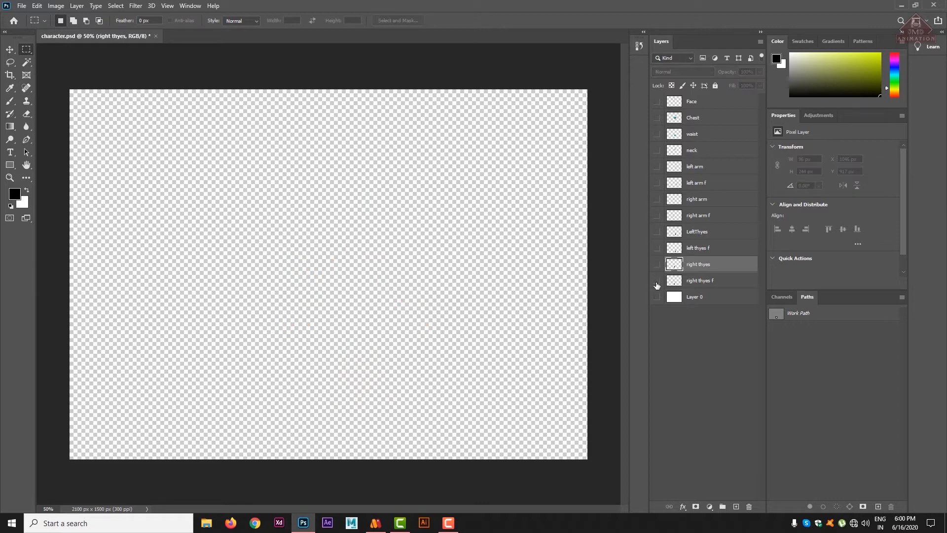
Show the body-part layers again one by one from right thyes f up to Face to review the character's build-up
{"action": "left_click", "coordinate": [657, 280]}
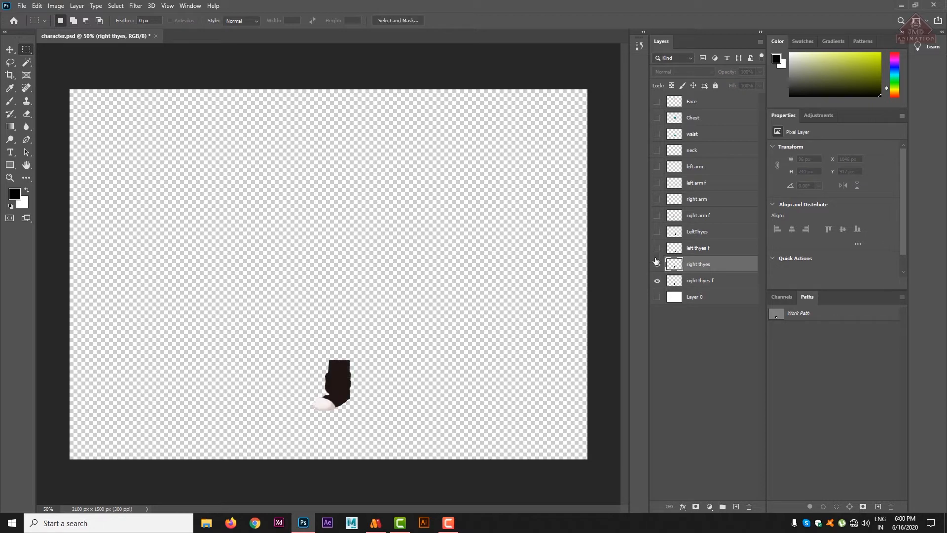
{"action": "left_click", "coordinate": [657, 264]}
{"action": "left_click", "coordinate": [657, 247]}
{"action": "left_click", "coordinate": [657, 232]}
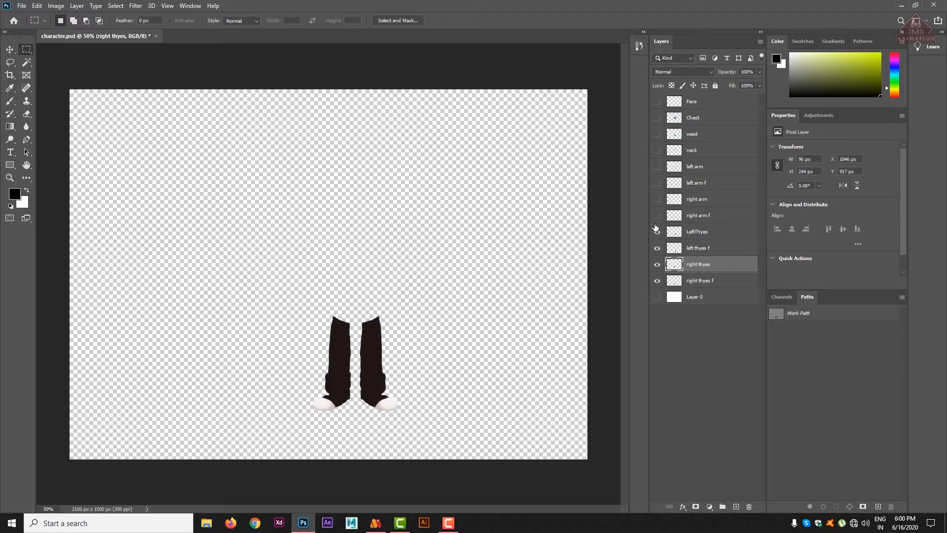
{"action": "left_click", "coordinate": [657, 215]}
{"action": "left_click", "coordinate": [665, 200]}
{"action": "left_click", "coordinate": [656, 199]}
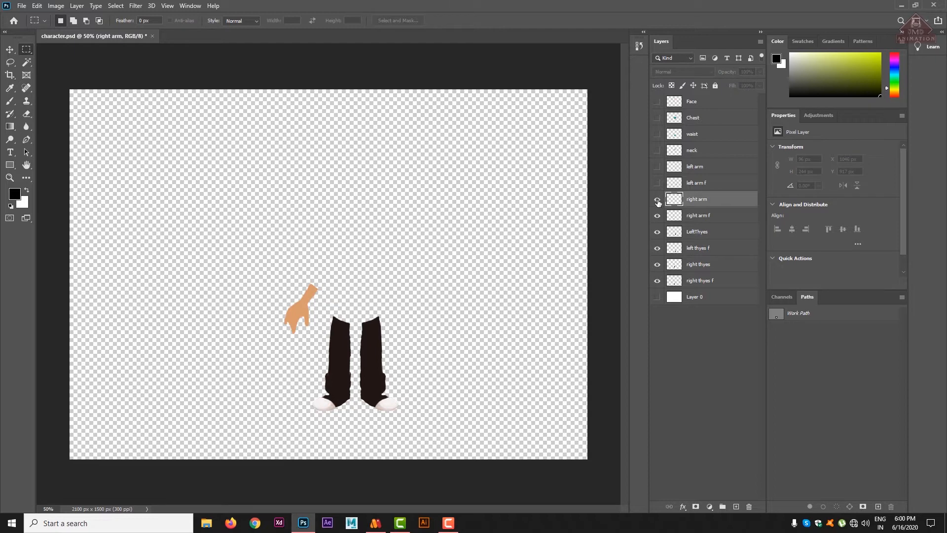
{"action": "left_click", "coordinate": [656, 168]}
{"action": "left_click", "coordinate": [656, 183]}
{"action": "left_click", "coordinate": [657, 150]}
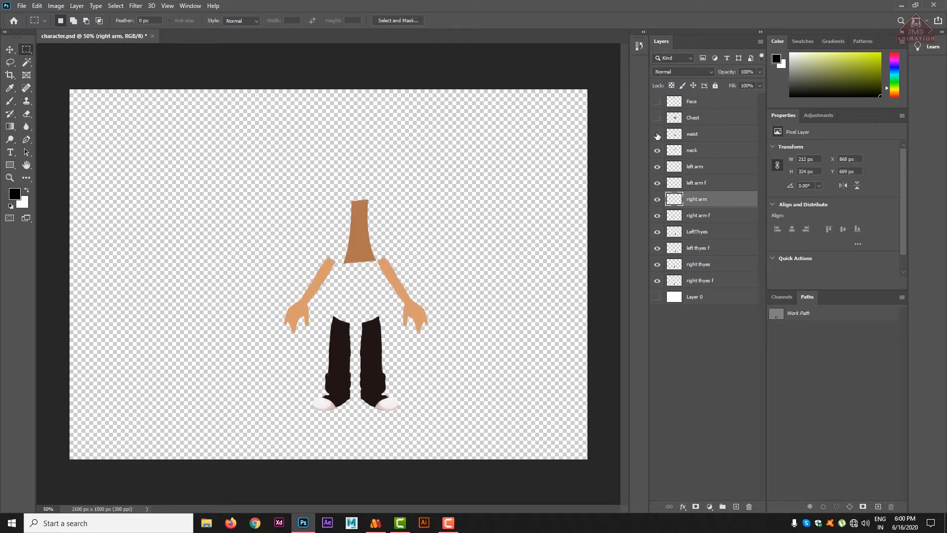
{"action": "left_click", "coordinate": [657, 133]}
{"action": "left_click", "coordinate": [657, 117]}
{"action": "left_click", "coordinate": [657, 102]}
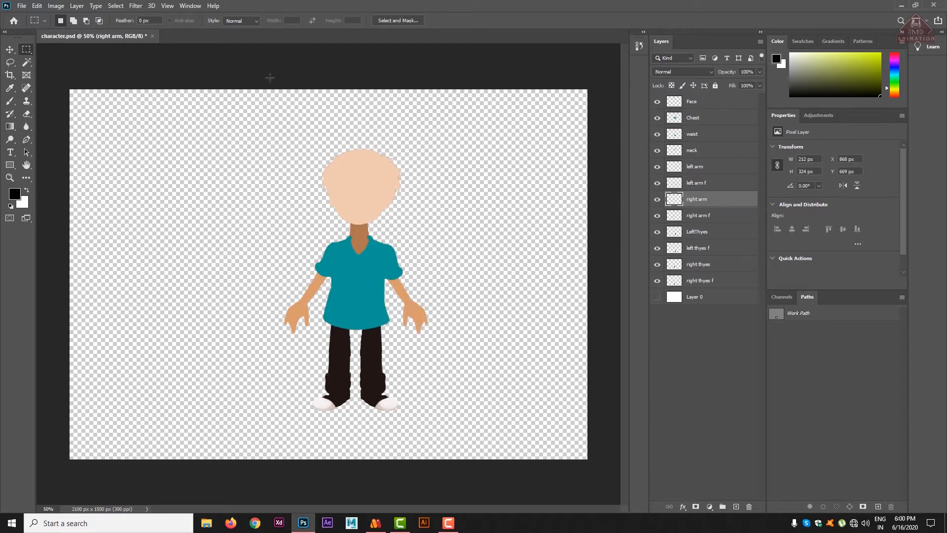
Quit Photoshop without saving the changes to character.psd and create a new project in Moho
{"action": "left_click", "coordinate": [934, 4]}
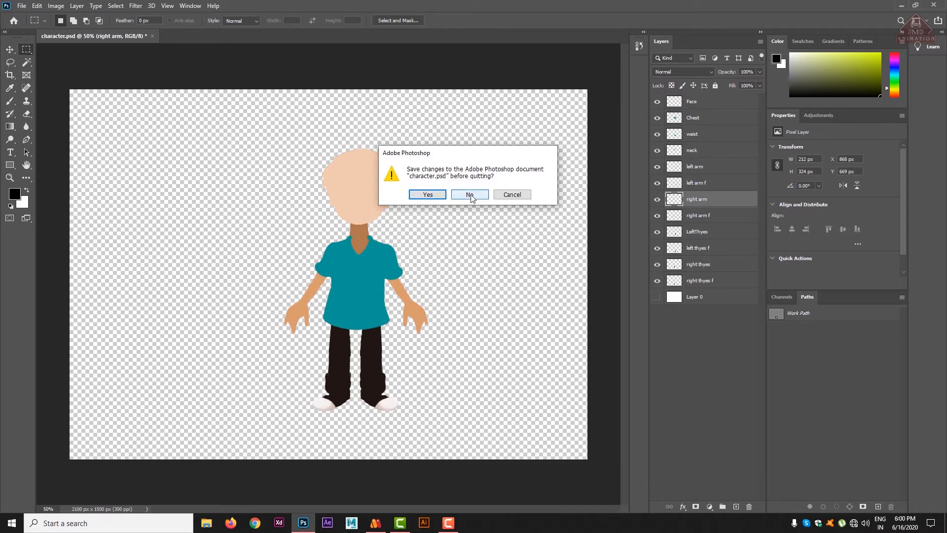
{"action": "left_click", "coordinate": [471, 196]}
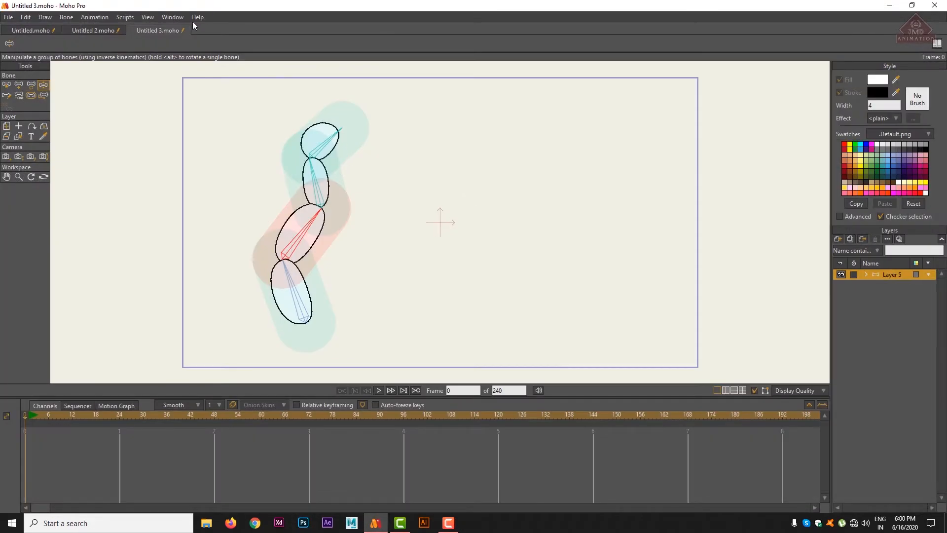
{"action": "left_click", "coordinate": [9, 17]}
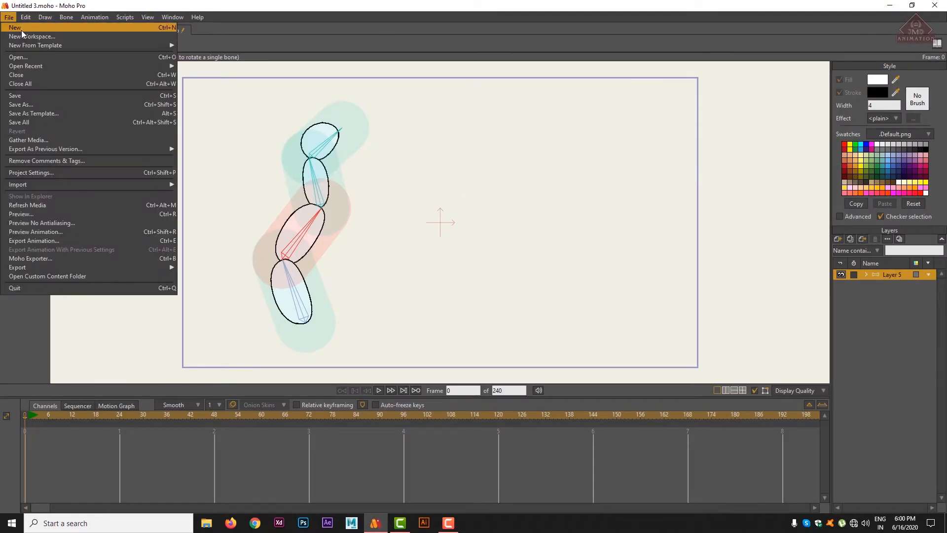
{"action": "left_click", "coordinate": [15, 28]}
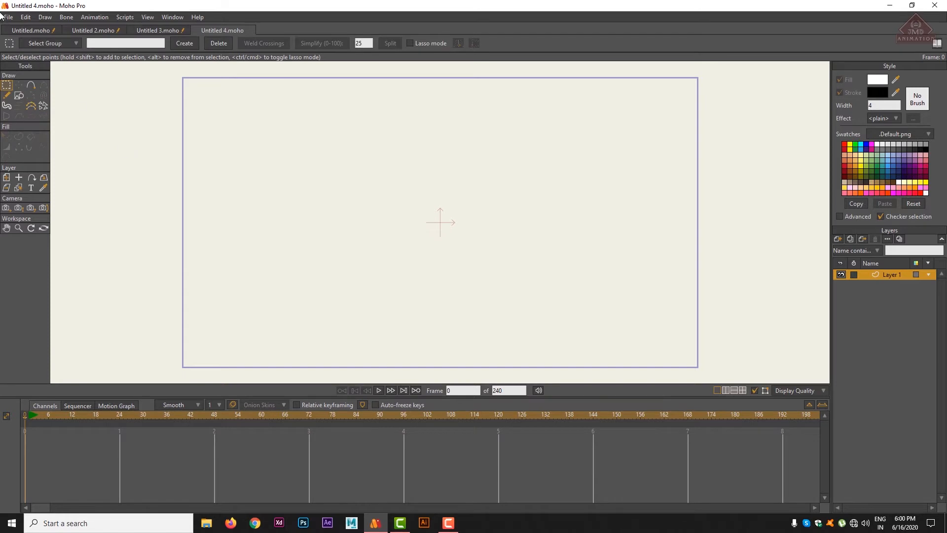
Import character.psd from the Desktop with its layers brought in individually, fitting the whole character in view
{"action": "left_click", "coordinate": [7, 17]}
{"action": "mouse_move", "coordinate": [63, 188]}
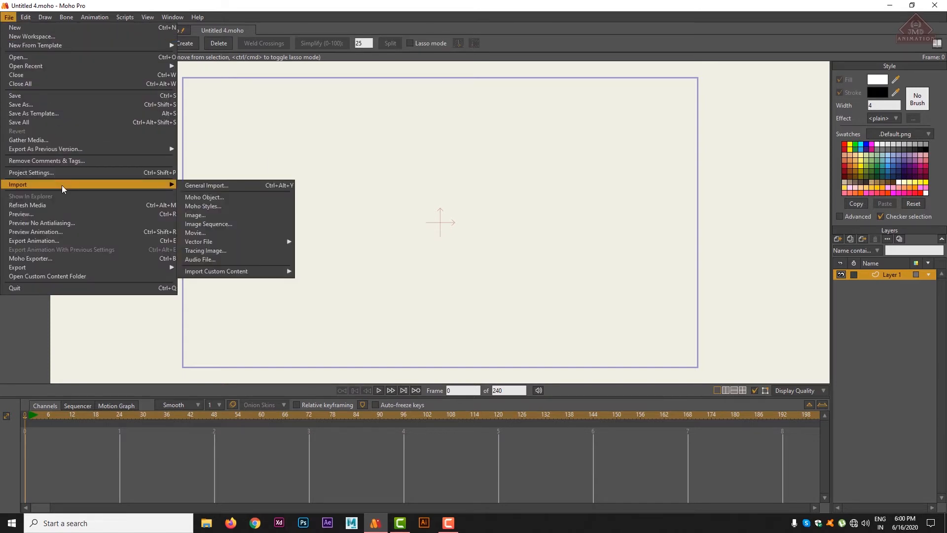
{"action": "left_click", "coordinate": [199, 186]}
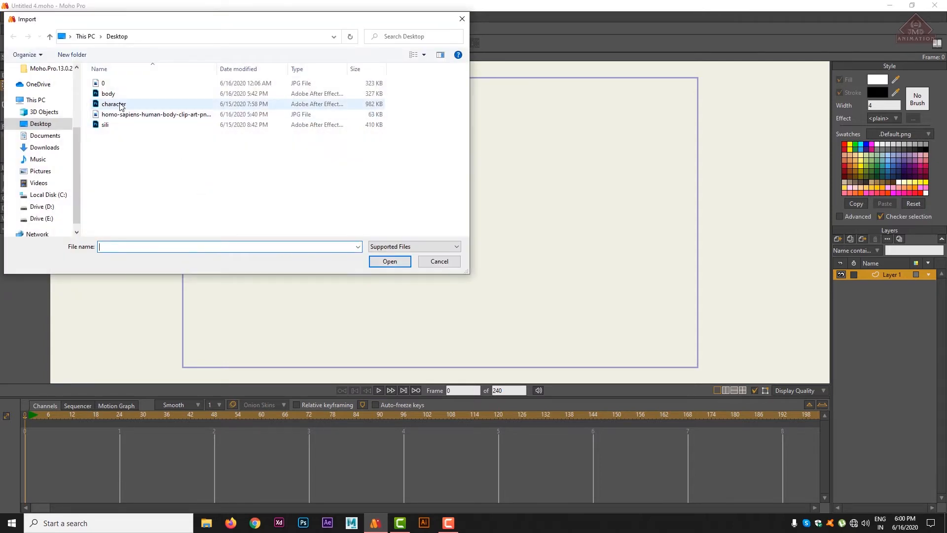
{"action": "double_click", "coordinate": [118, 104]}
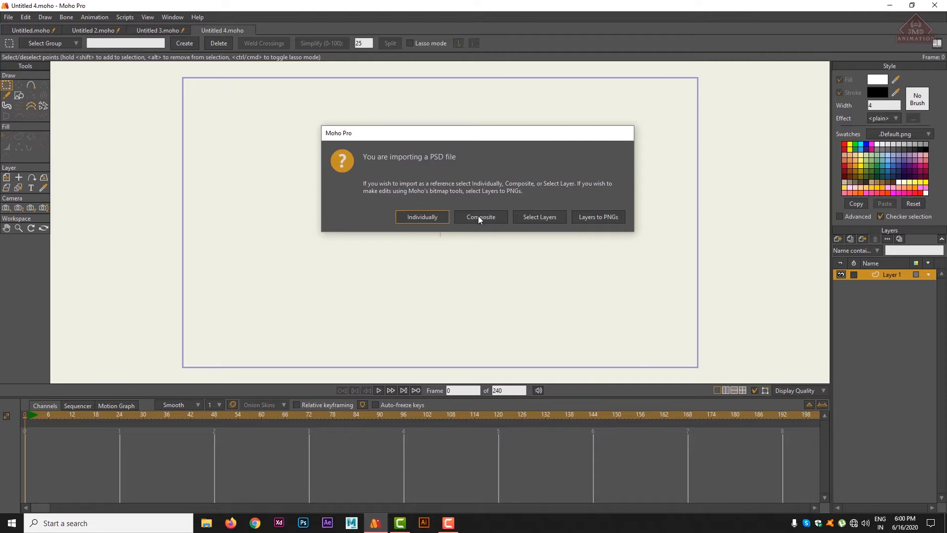
{"action": "left_click", "coordinate": [422, 217]}
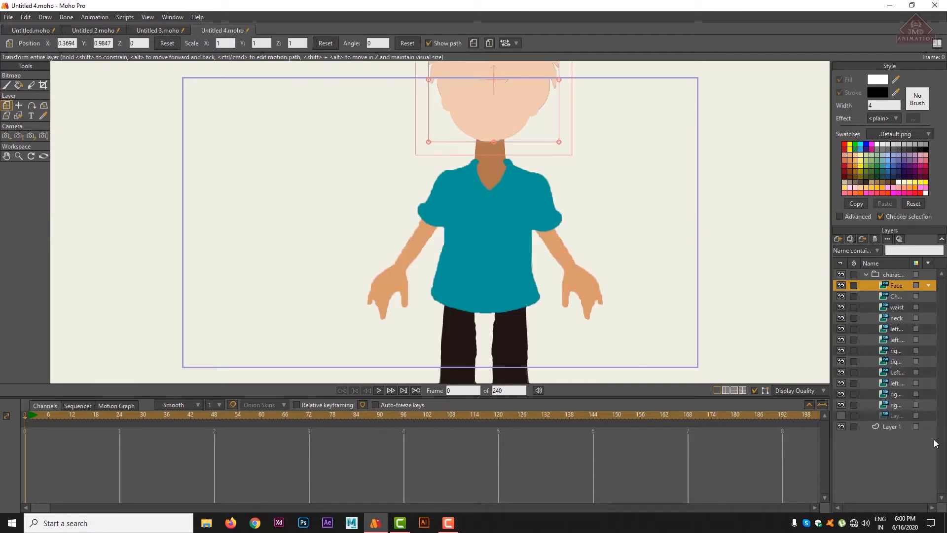
{"action": "left_click", "coordinate": [18, 156]}
{"action": "left_click_drag", "start_coordinate": [539, 249], "coordinate": [376, 295]}
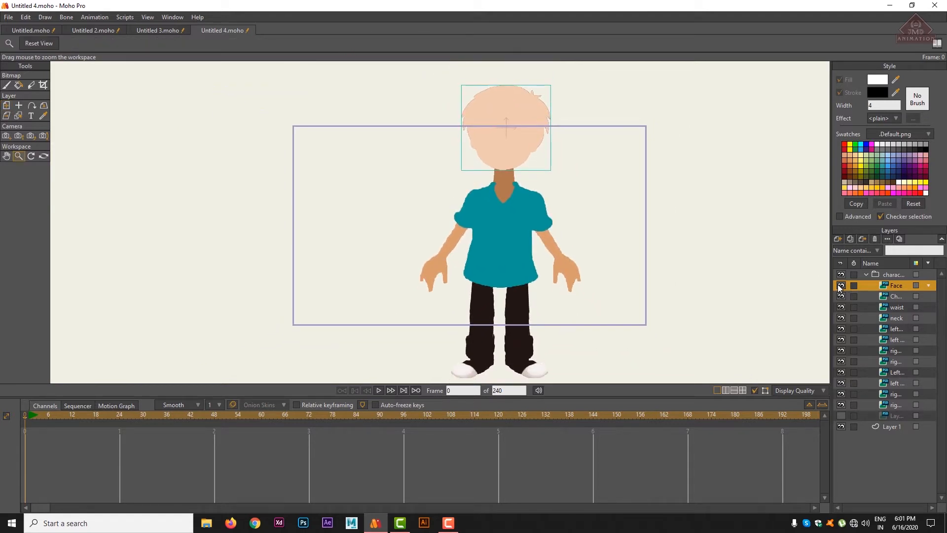
Hide and show the Face layer, the chest layer and the whole character group to examine the imported pieces
{"action": "left_click", "coordinate": [841, 285]}
{"action": "left_click", "coordinate": [841, 286]}
{"action": "left_click", "coordinate": [842, 297]}
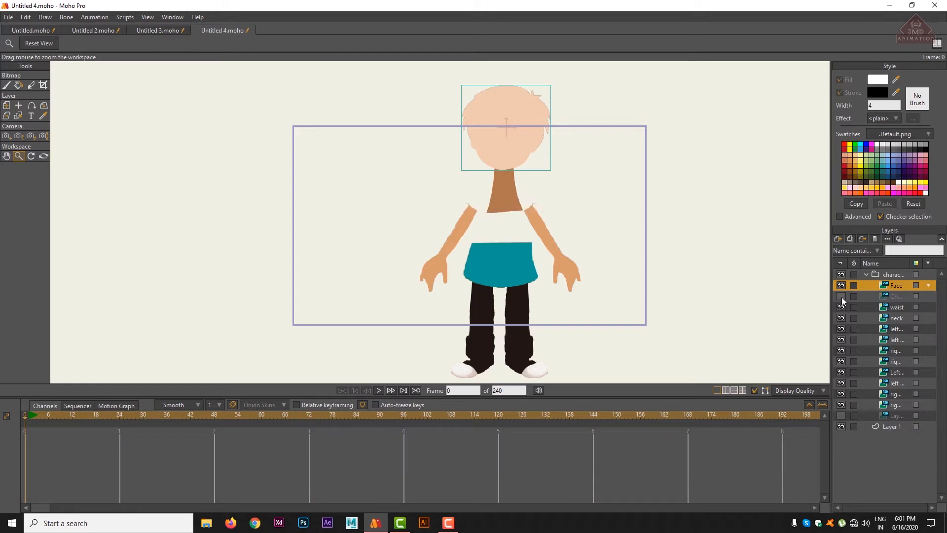
{"action": "left_click", "coordinate": [842, 297]}
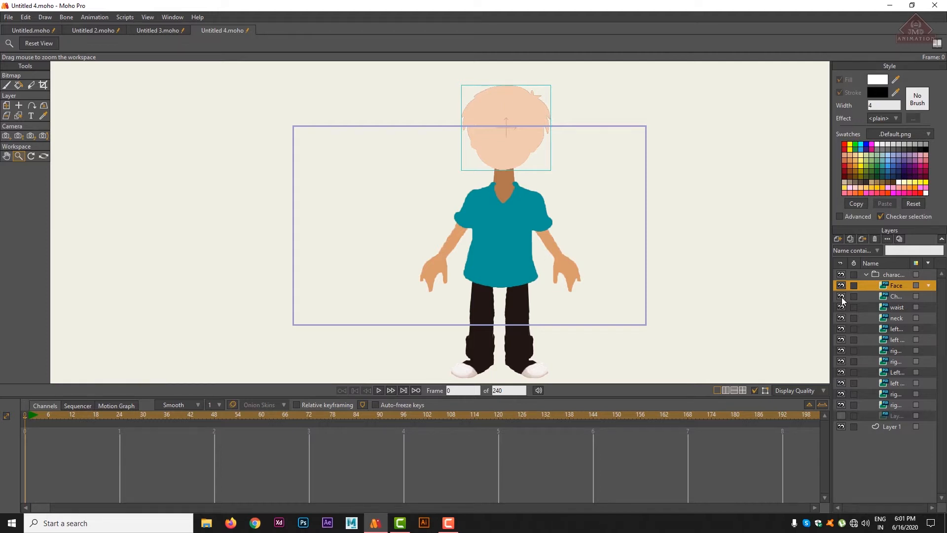
{"action": "left_click", "coordinate": [842, 297]}
{"action": "left_click", "coordinate": [842, 297]}
{"action": "left_click", "coordinate": [842, 275]}
{"action": "left_click", "coordinate": [841, 275]}
Convert the imported character group into a bone layer
{"action": "left_click", "coordinate": [864, 273]}
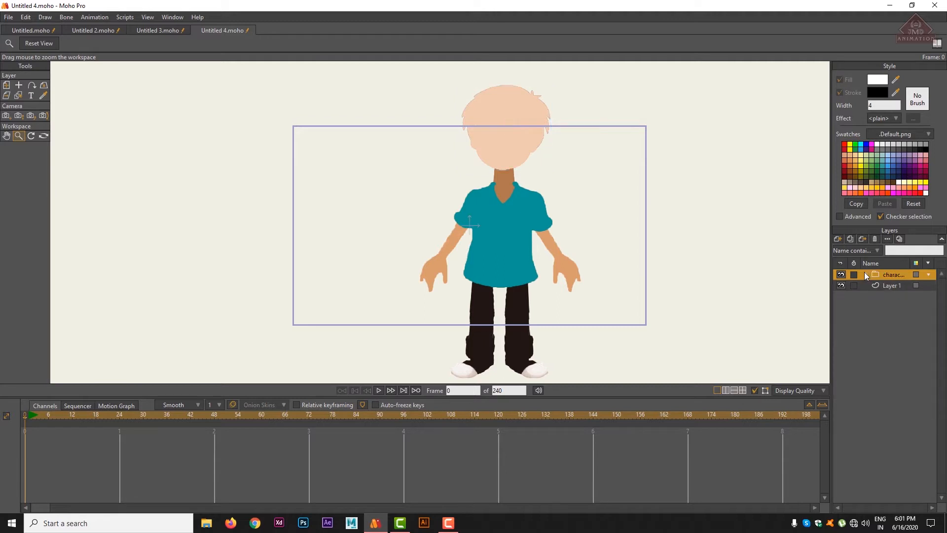
{"action": "left_click", "coordinate": [837, 239]}
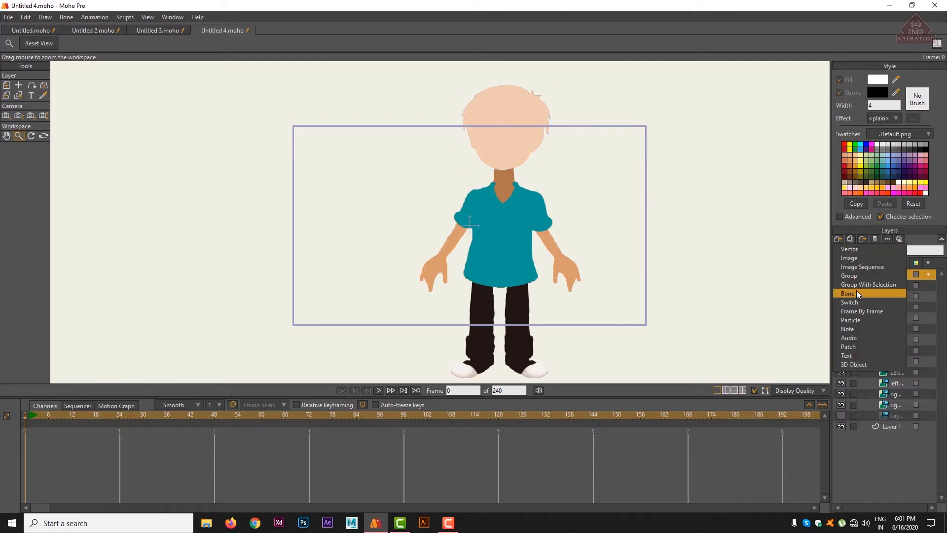
{"action": "left_click", "coordinate": [892, 472]}
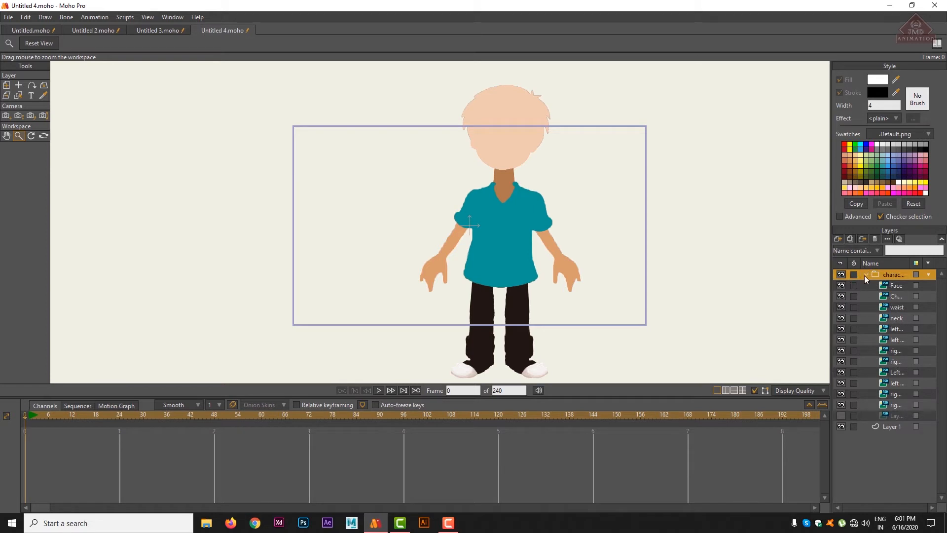
{"action": "left_click", "coordinate": [865, 275]}
{"action": "right_click", "coordinate": [881, 277]}
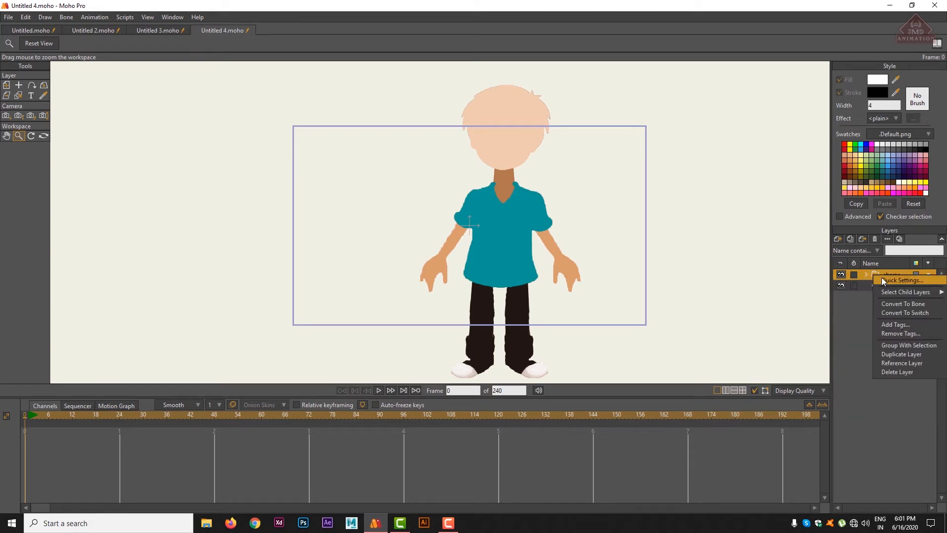
{"action": "left_click", "coordinate": [895, 304]}
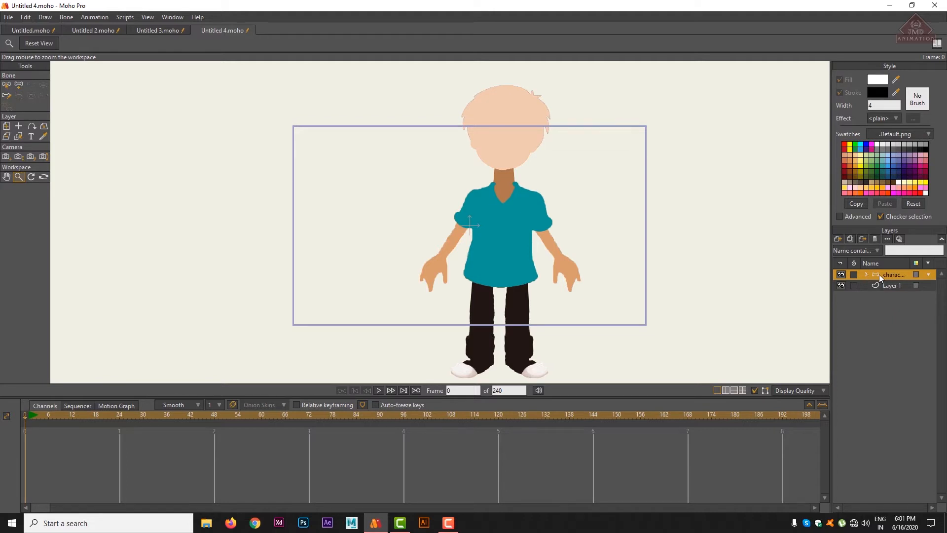
{"action": "right_click", "coordinate": [873, 274]}
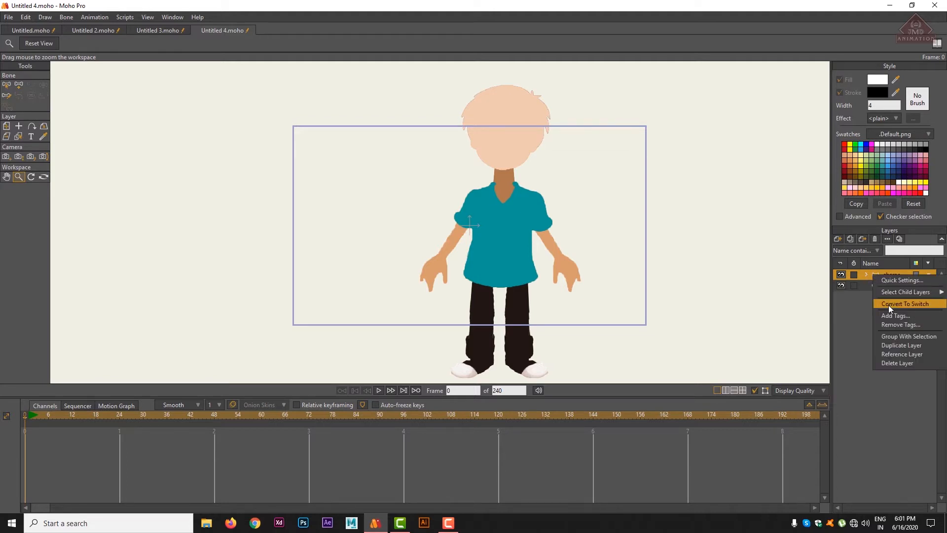
{"action": "left_click", "coordinate": [893, 406]}
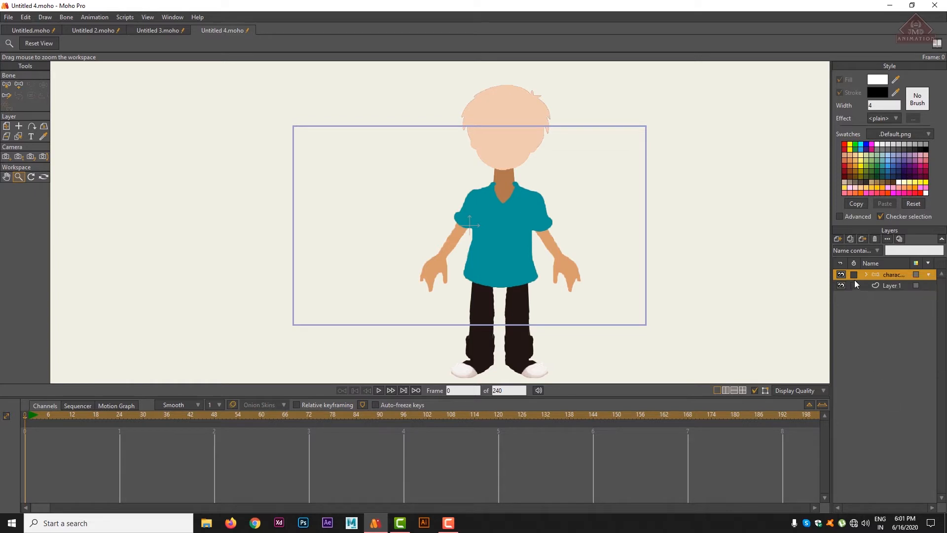
Delete the empty Layer 1 and check the body-part layers inside the character bone layer
{"action": "left_click", "coordinate": [882, 286]}
{"action": "left_click", "coordinate": [875, 239]}
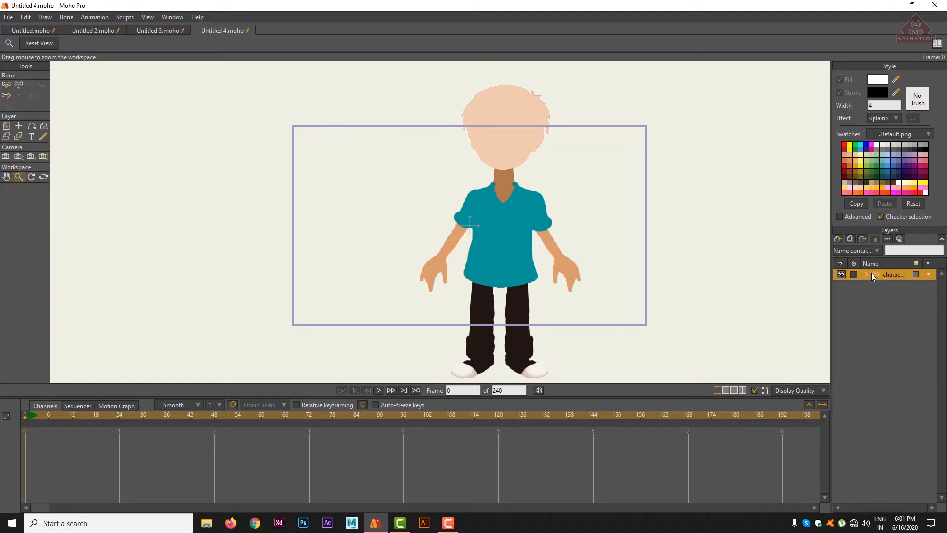
{"action": "left_click", "coordinate": [868, 275]}
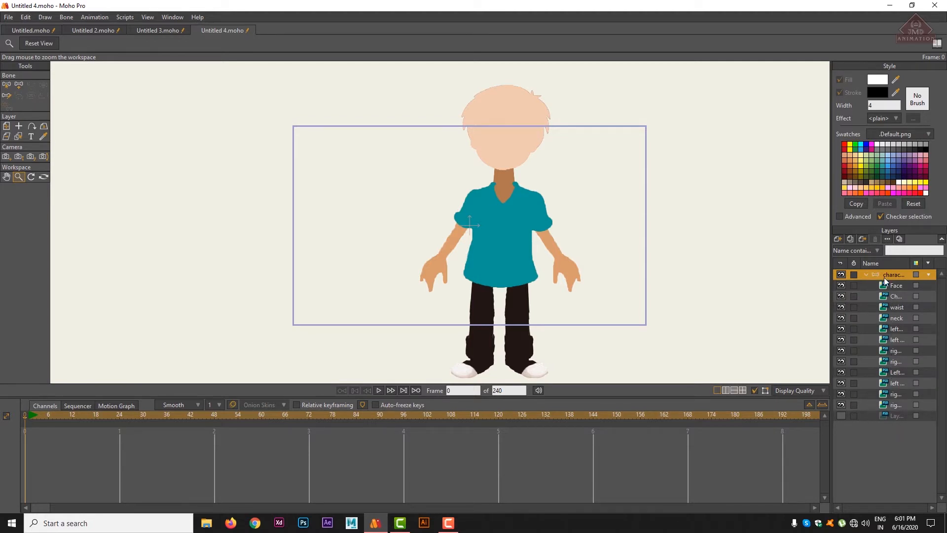
{"action": "left_click", "coordinate": [867, 274]}
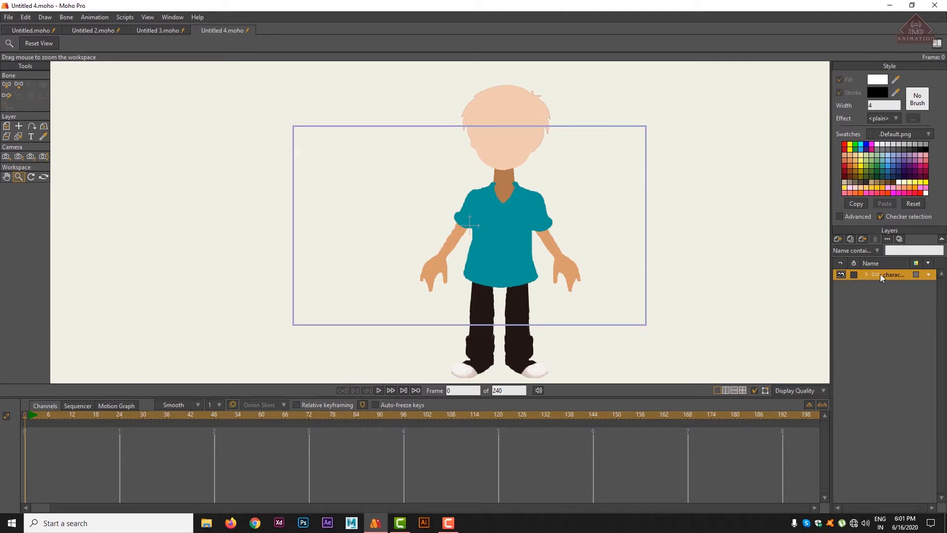
Add a horizontal bone across the waist and a chain of chest, neck and head bones upward from it
{"action": "left_click", "coordinate": [19, 85]}
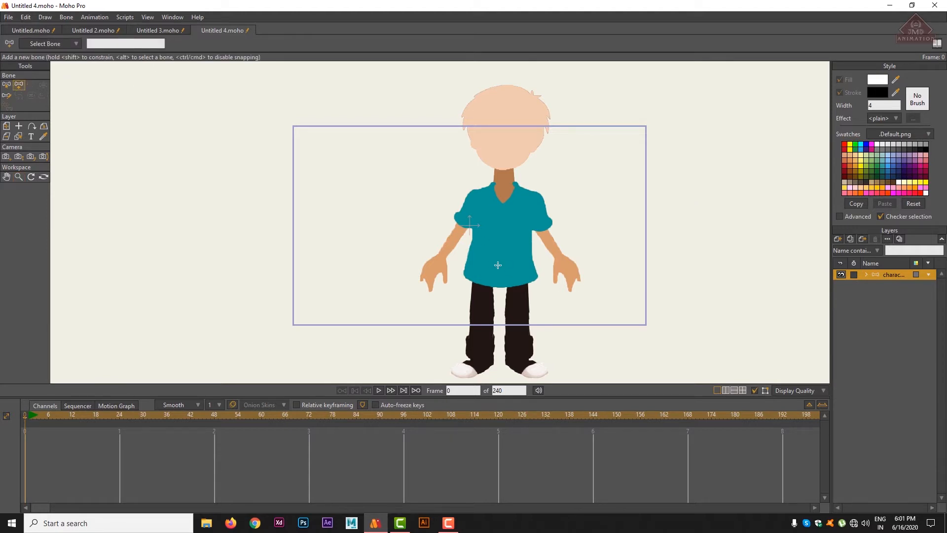
{"action": "left_click_drag", "start_coordinate": [483, 264], "coordinate": [530, 265]}
{"action": "left_click_drag", "start_coordinate": [501, 251], "coordinate": [502, 207]}
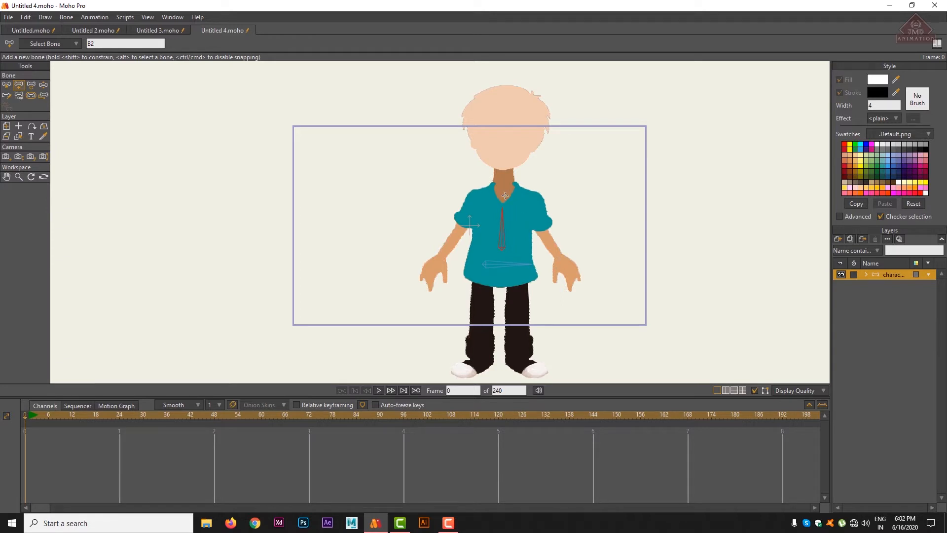
{"action": "left_click_drag", "start_coordinate": [502, 202], "coordinate": [504, 94]}
Add upper and lower arm bones along both arms, each chain parented to the chest bone
{"action": "left_click", "coordinate": [502, 233], "text": "alt"}
{"action": "left_click_drag", "start_coordinate": [476, 200], "coordinate": [434, 269]}
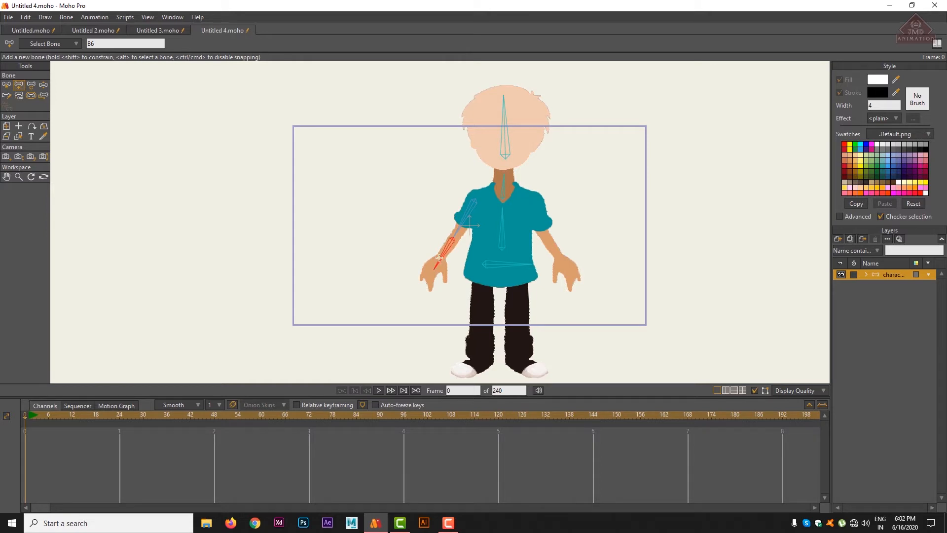
{"action": "left_click", "coordinate": [503, 230], "text": "alt"}
{"action": "left_click_drag", "start_coordinate": [529, 201], "coordinate": [566, 268]}
Add thigh and lower-leg bones to both legs as children of the waist bone and check the skeleton's parent links
{"action": "left_click", "coordinate": [505, 263]}
{"action": "left_click_drag", "start_coordinate": [483, 277], "coordinate": [481, 358]}
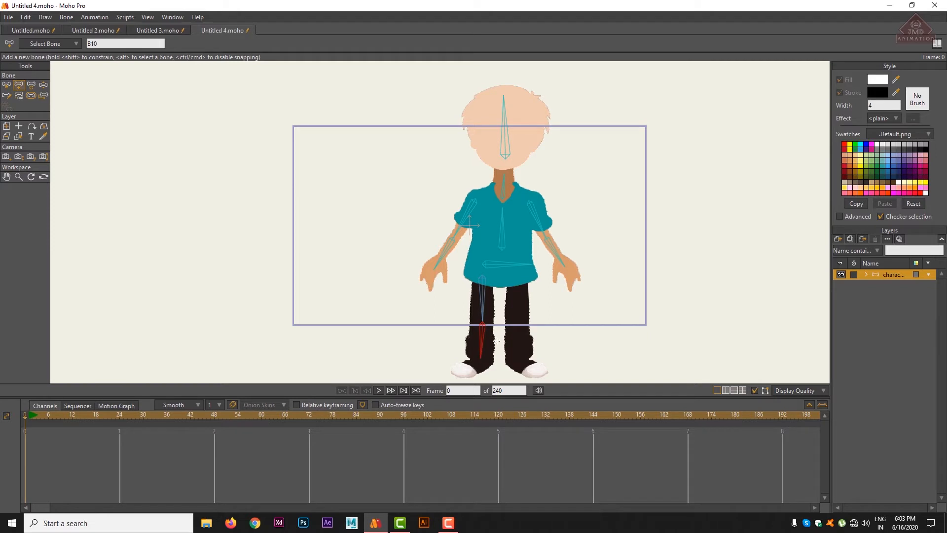
{"action": "left_click", "coordinate": [510, 264], "text": "alt"}
{"action": "left_click_drag", "start_coordinate": [517, 279], "coordinate": [521, 358]}
{"action": "left_click", "coordinate": [21, 96]}
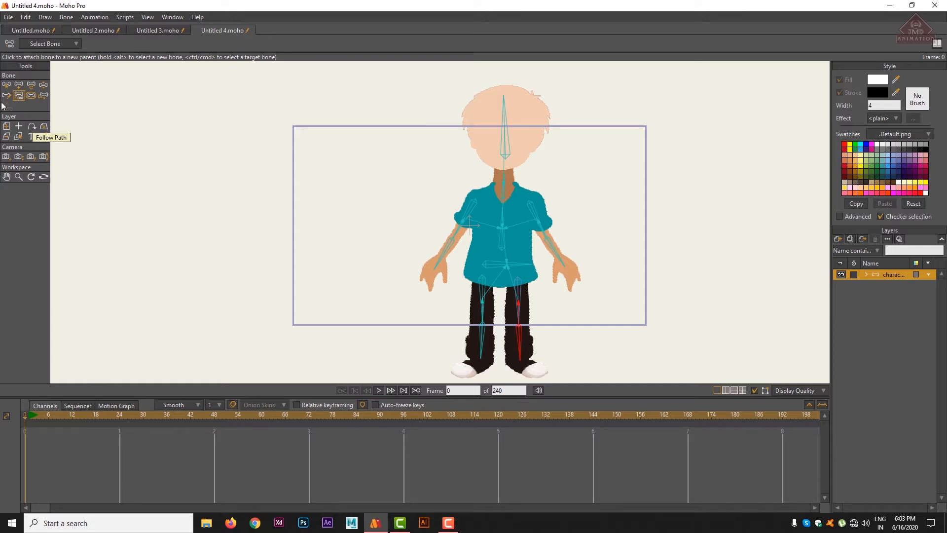
{"action": "left_click", "coordinate": [7, 86]}
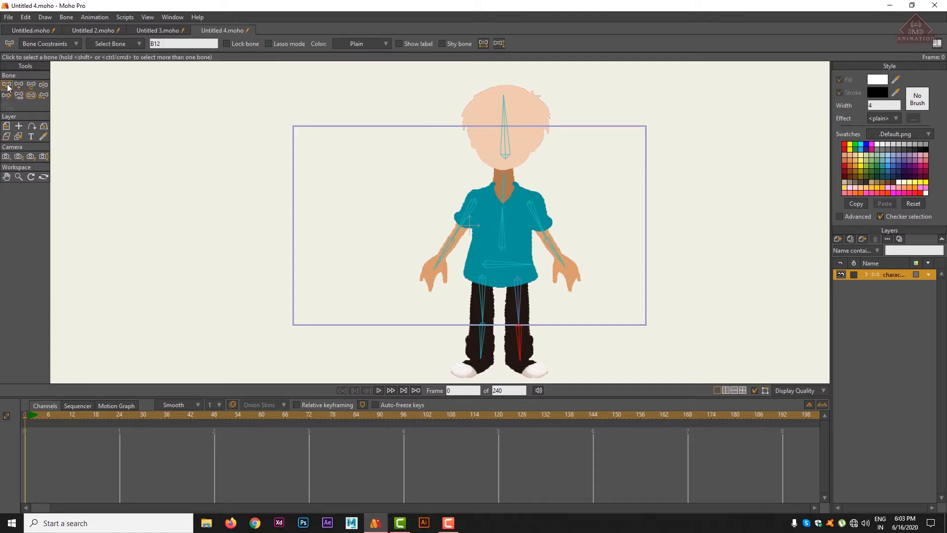
Bind the Face layer to the head bone with the Bind Layer tool
{"action": "left_click", "coordinate": [867, 275]}
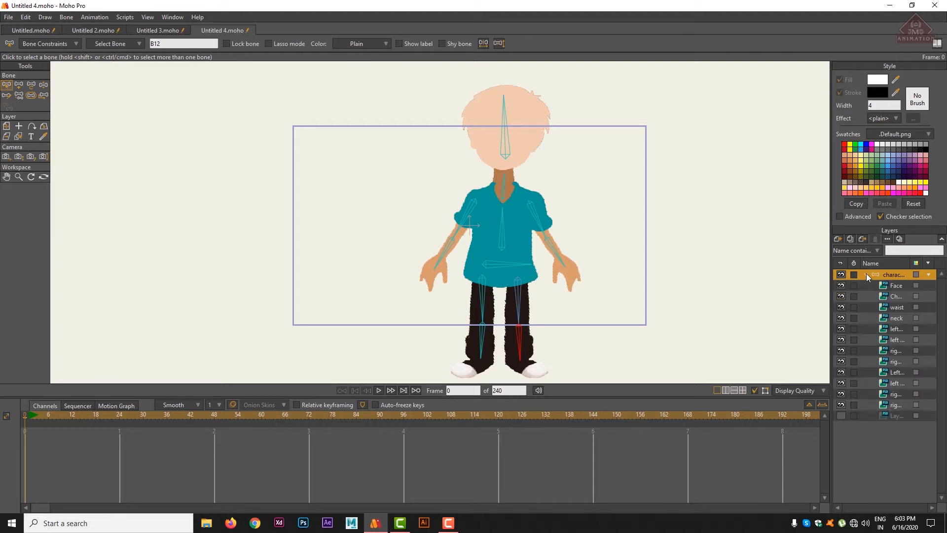
{"action": "left_click", "coordinate": [887, 286]}
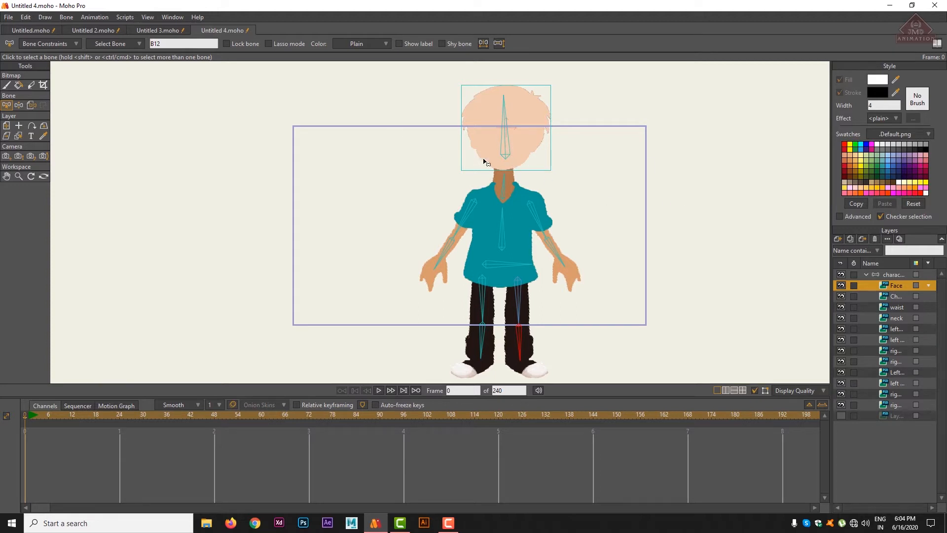
{"action": "left_click", "coordinate": [31, 106]}
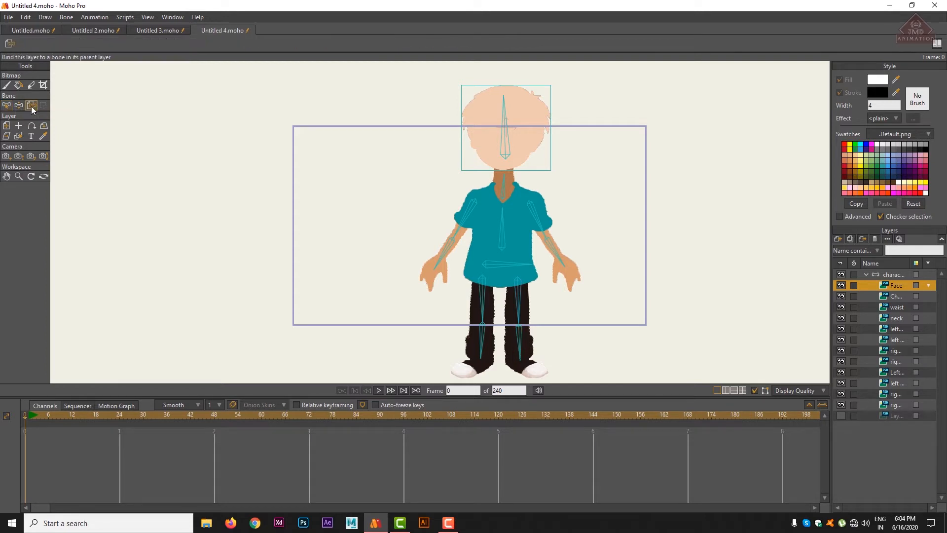
{"action": "left_click", "coordinate": [897, 286]}
{"action": "left_click", "coordinate": [904, 297]}
{"action": "left_click", "coordinate": [897, 285]}
{"action": "left_click", "coordinate": [506, 153]}
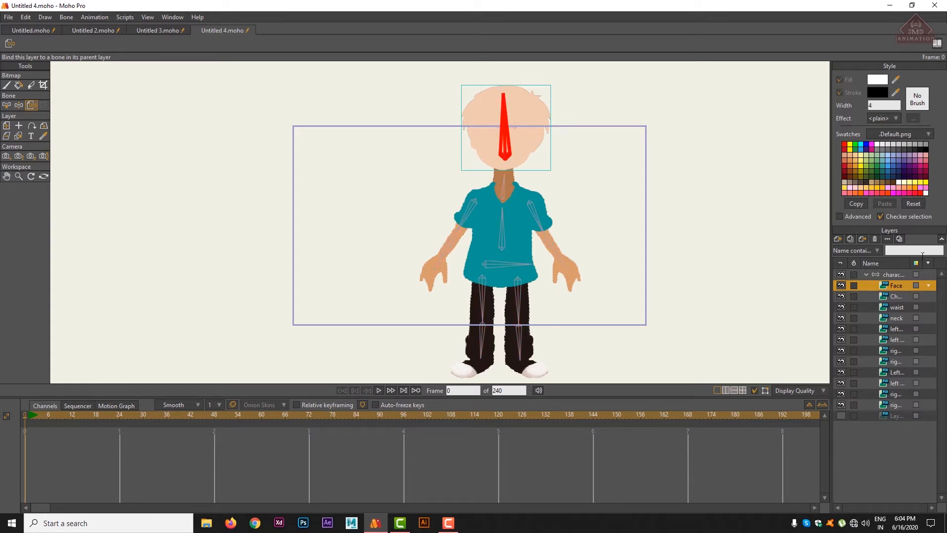
Identify the chest layer by toggling its visibility and bind it to the chest bone
{"action": "left_click", "coordinate": [893, 296]}
{"action": "left_click", "coordinate": [840, 296]}
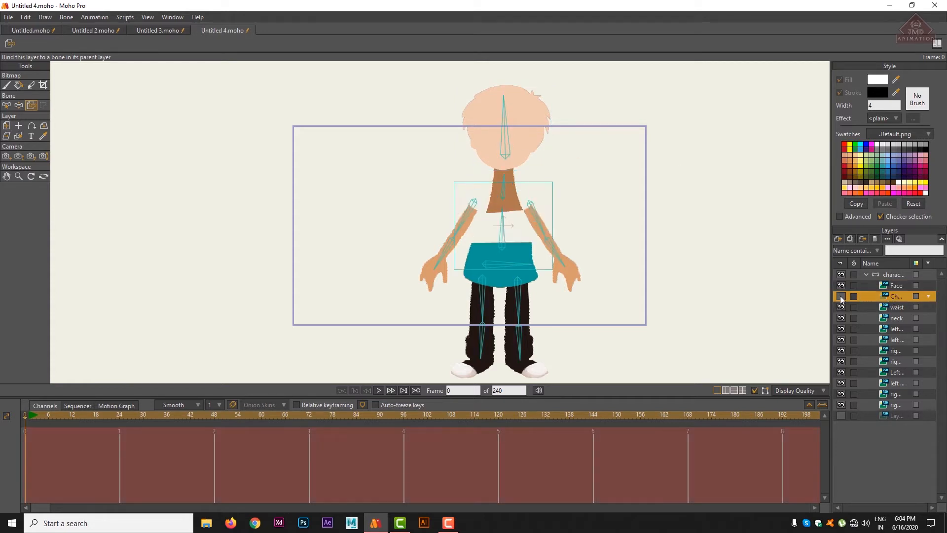
{"action": "left_click", "coordinate": [840, 295]}
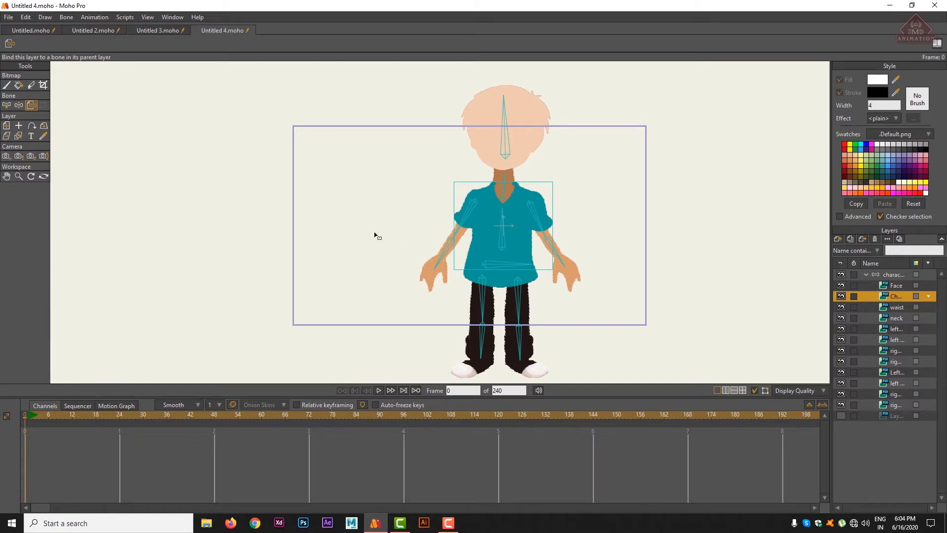
{"action": "left_click", "coordinate": [506, 233]}
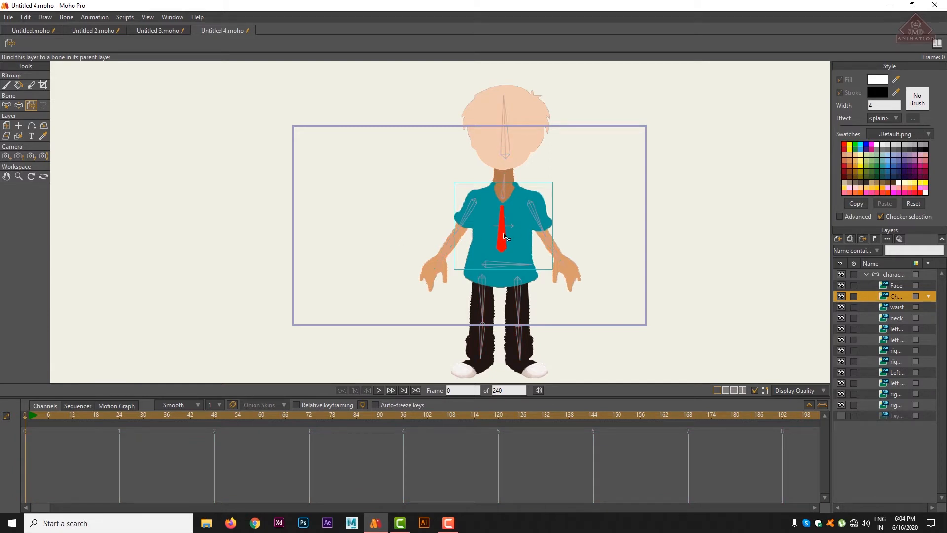
Bind the waist layer to the horizontal waist bone and the neck layer to the neck bone
{"action": "left_click", "coordinate": [899, 307]}
{"action": "left_click", "coordinate": [841, 308]}
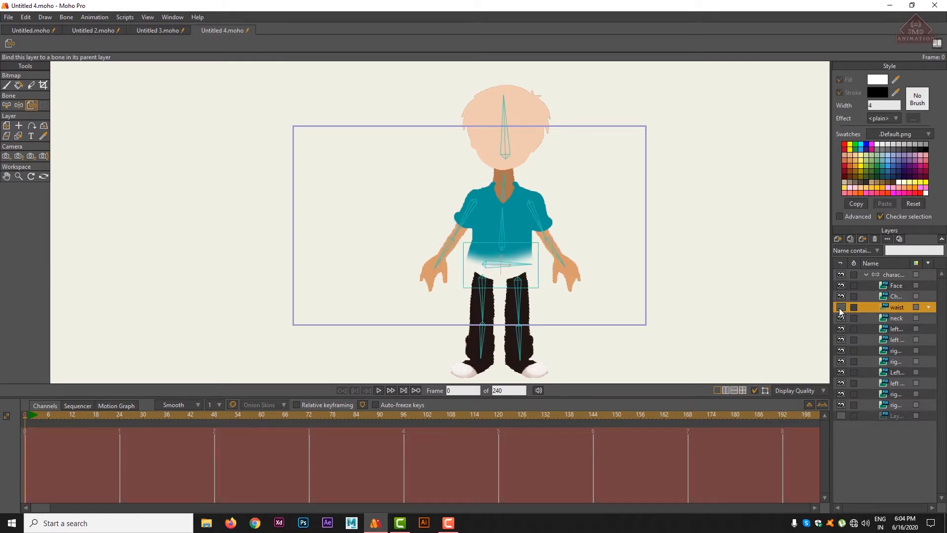
{"action": "left_click", "coordinate": [842, 308]}
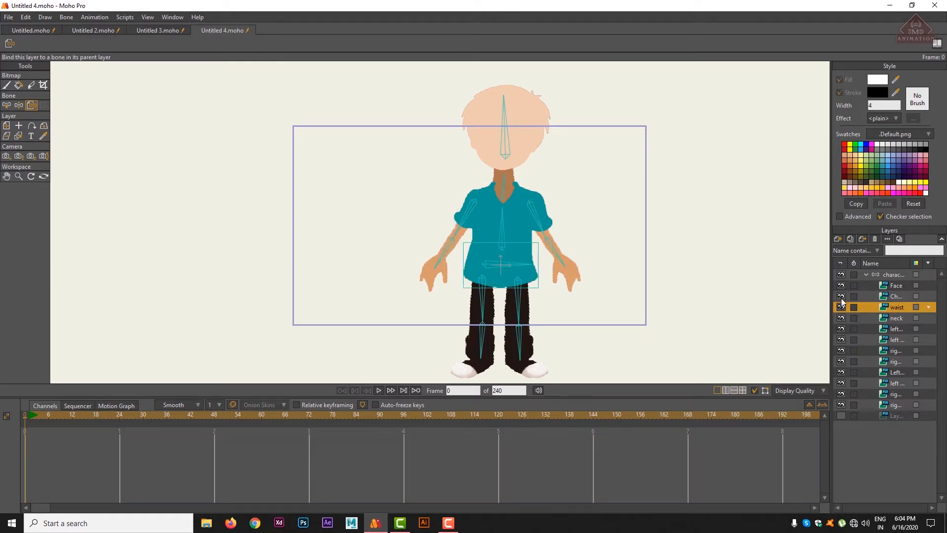
{"action": "left_click", "coordinate": [504, 265]}
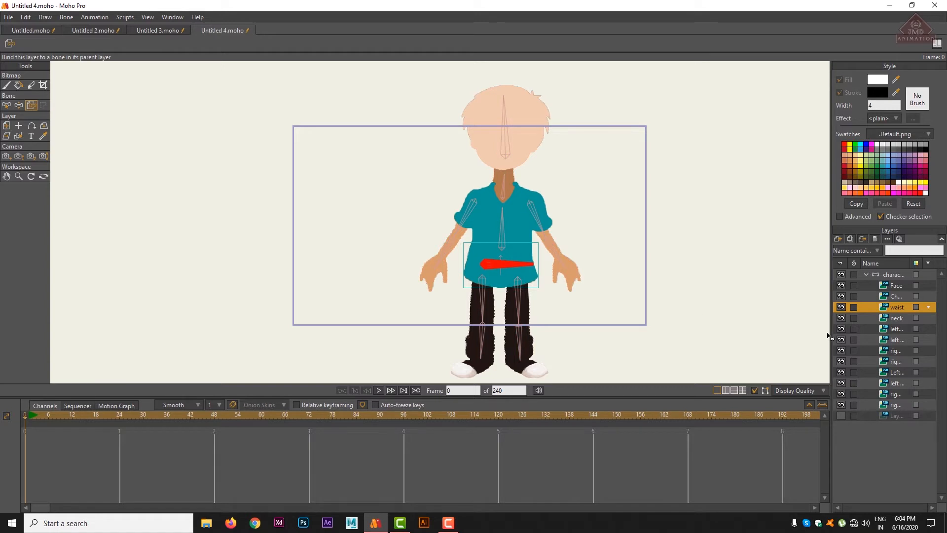
{"action": "left_click", "coordinate": [892, 318]}
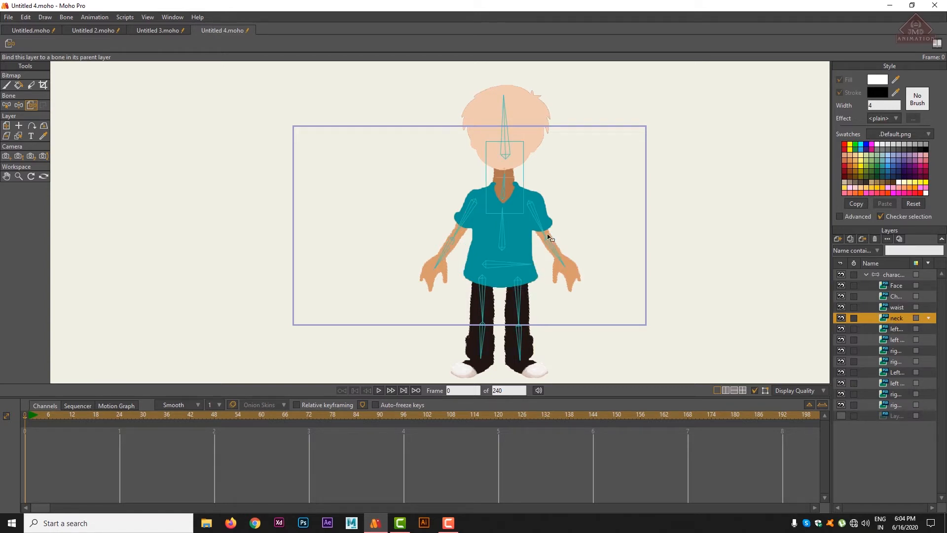
{"action": "left_click", "coordinate": [506, 192]}
Bind the left upper-arm layer and the left forearm layer to their matching arm bones
{"action": "left_click", "coordinate": [888, 330]}
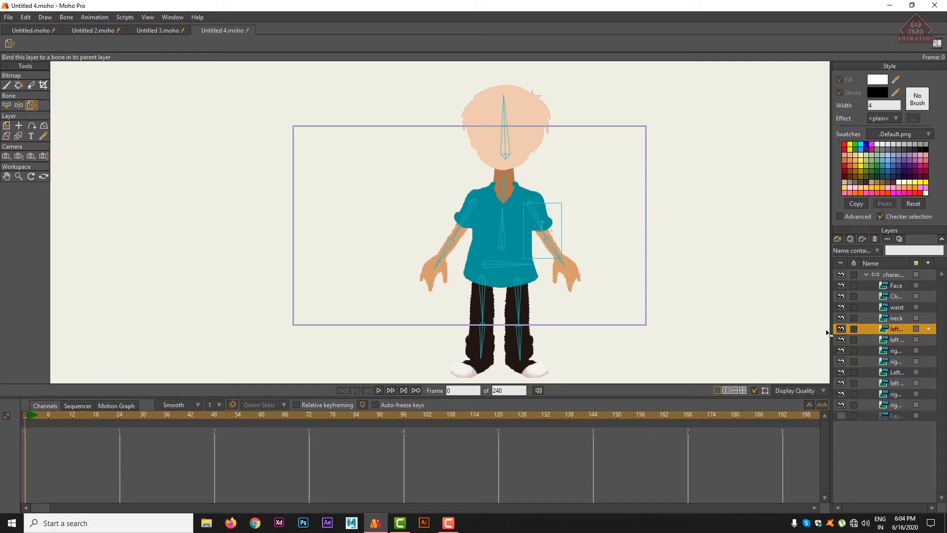
{"action": "left_click", "coordinate": [539, 222]}
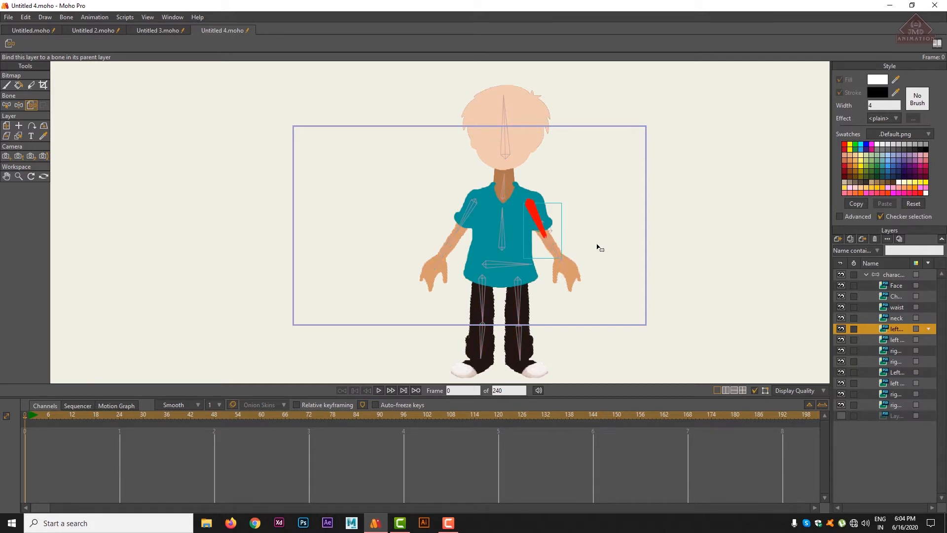
{"action": "left_click", "coordinate": [903, 340]}
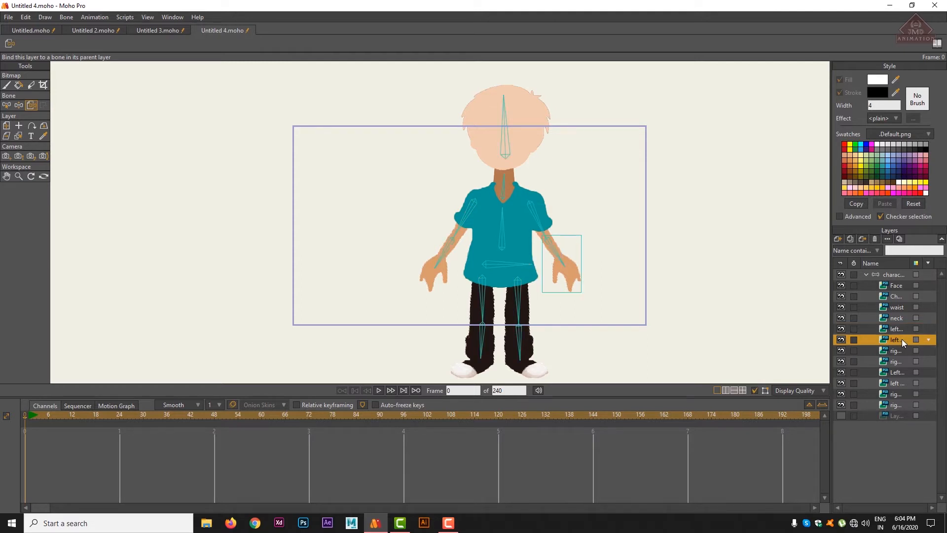
{"action": "left_click", "coordinate": [844, 339]}
{"action": "left_click", "coordinate": [844, 339]}
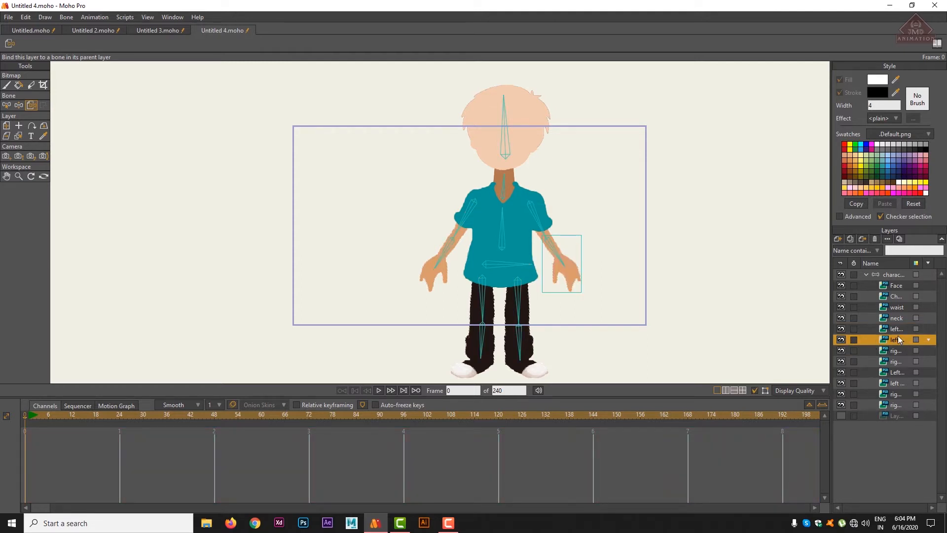
{"action": "left_click", "coordinate": [554, 252]}
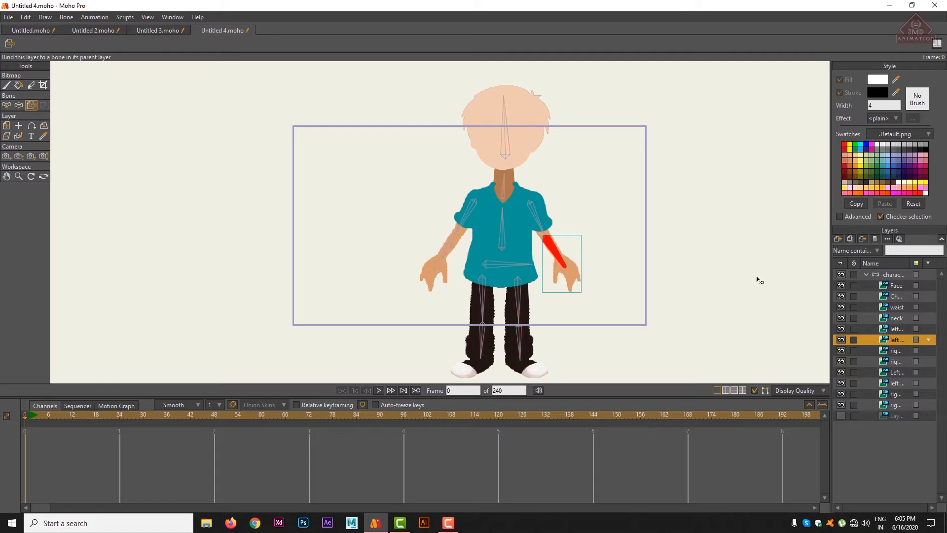
Identify the right upper-arm and forearm layers by toggling their visibility, and bind each to its matching arm bone
{"action": "left_click", "coordinate": [893, 351]}
{"action": "left_click", "coordinate": [840, 350]}
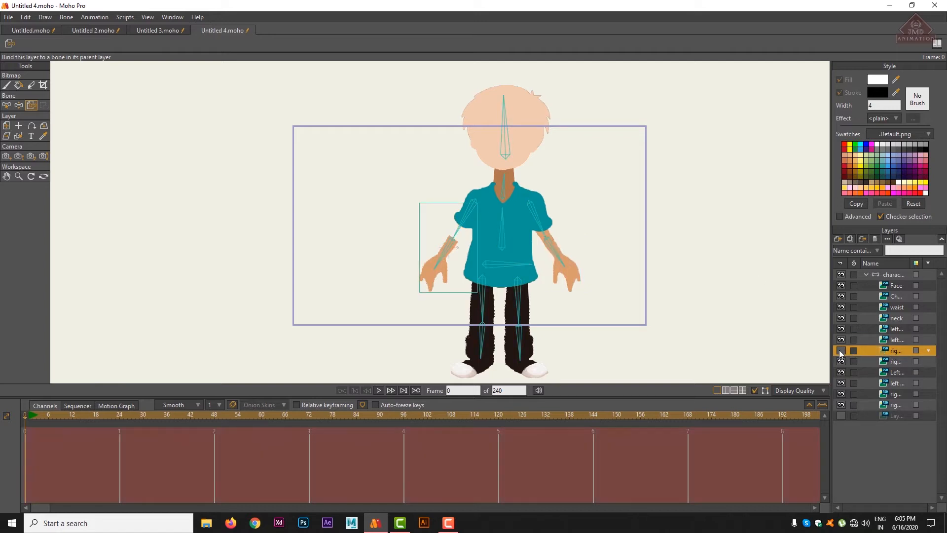
{"action": "left_click", "coordinate": [840, 350]}
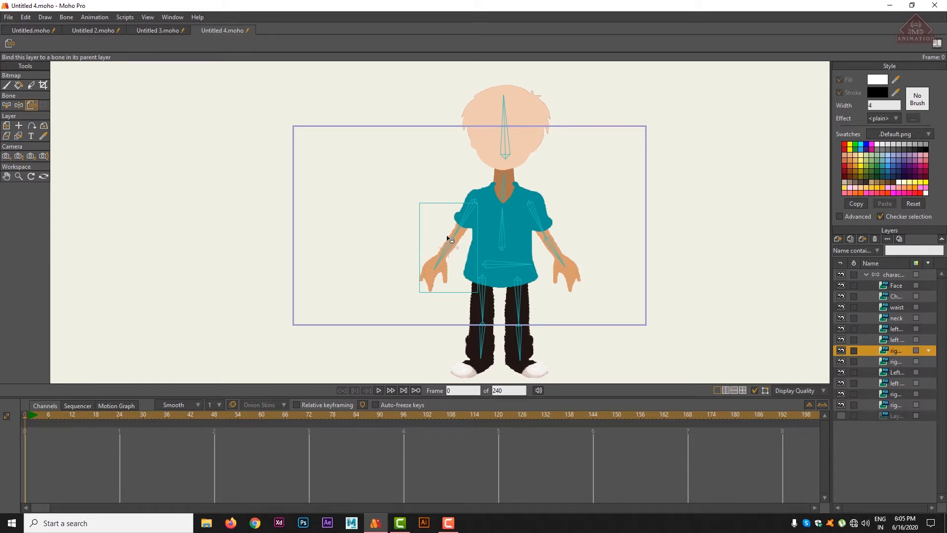
{"action": "left_click", "coordinate": [841, 350]}
{"action": "left_click", "coordinate": [841, 350]}
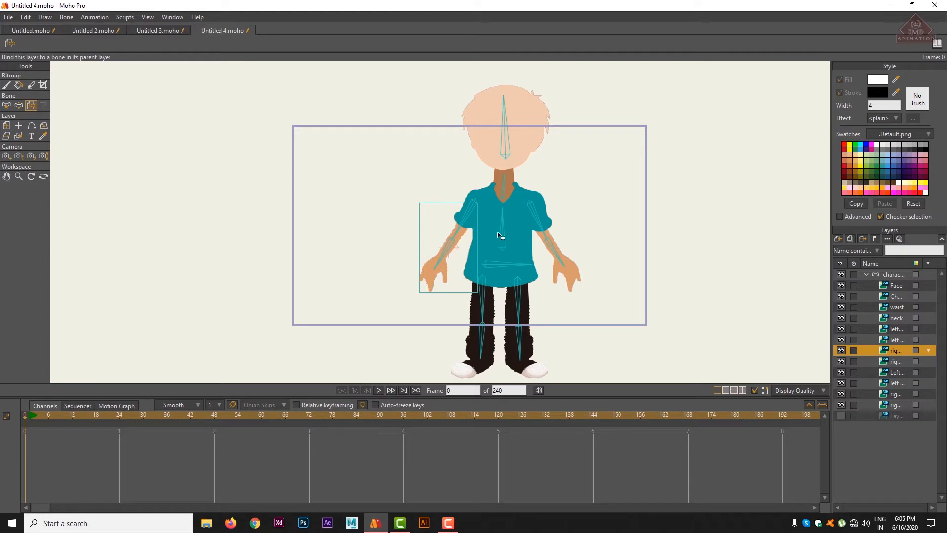
{"action": "left_click", "coordinate": [460, 224]}
{"action": "left_click", "coordinate": [888, 361]}
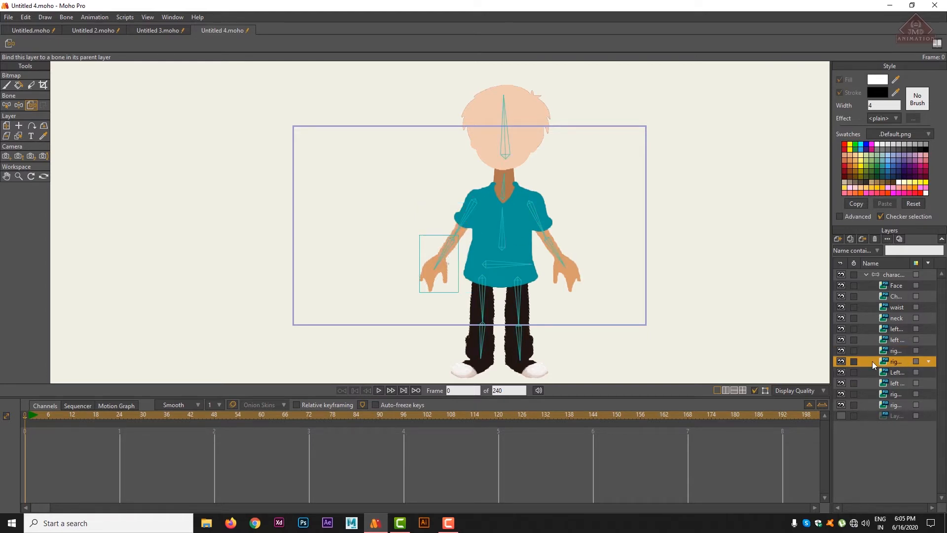
{"action": "left_click", "coordinate": [841, 361]}
{"action": "left_click", "coordinate": [841, 361]}
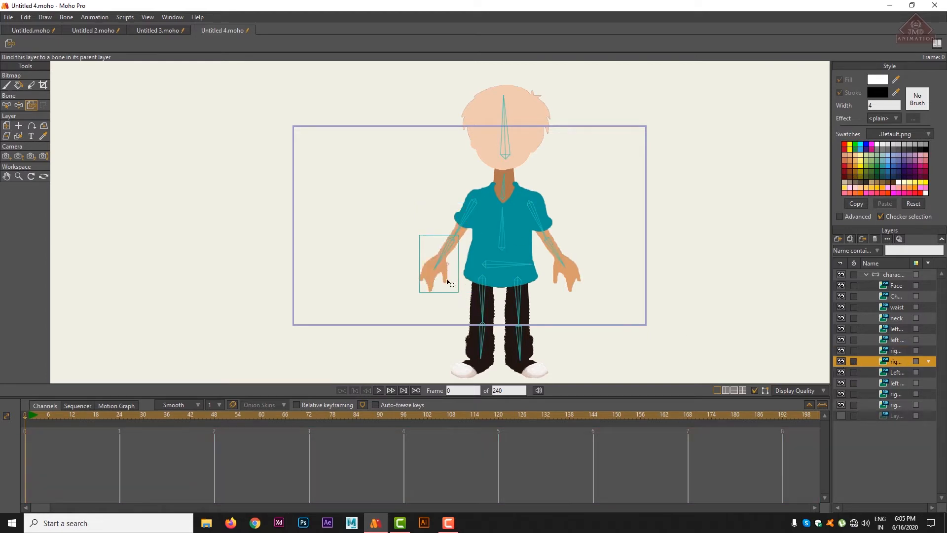
{"action": "left_click", "coordinate": [447, 253]}
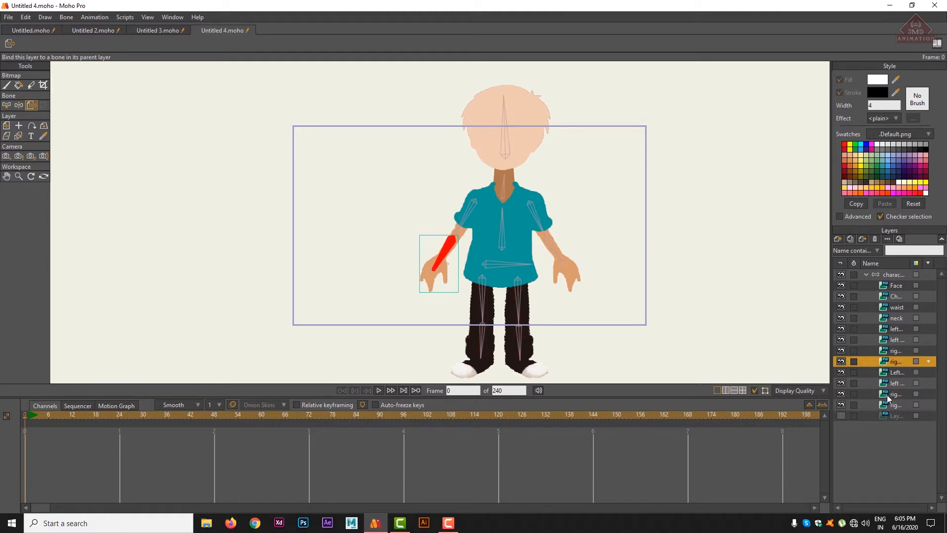
Check the left thigh and lower-leg layers by toggling their visibility, and bind each to its left leg bone
{"action": "left_click", "coordinate": [891, 372]}
{"action": "left_click", "coordinate": [841, 372]}
{"action": "left_click", "coordinate": [841, 372]}
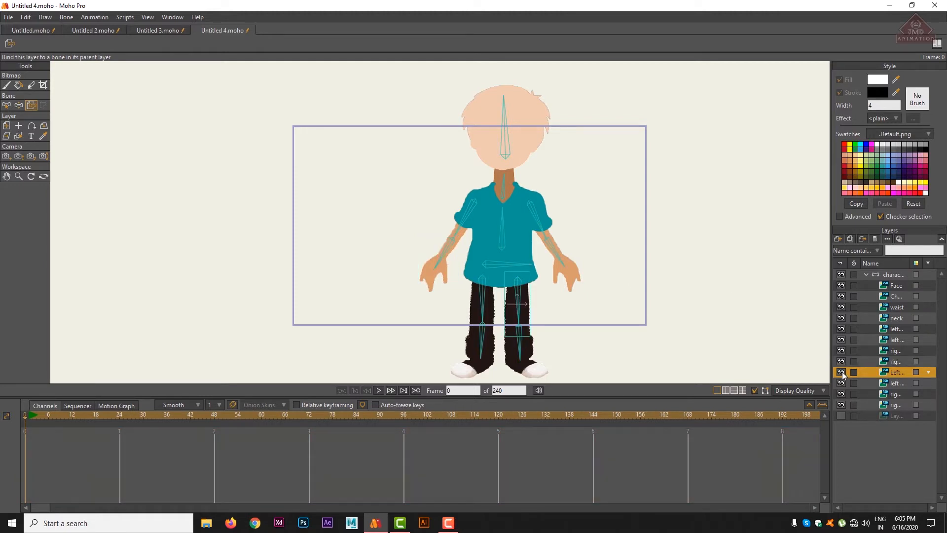
{"action": "left_click", "coordinate": [518, 302]}
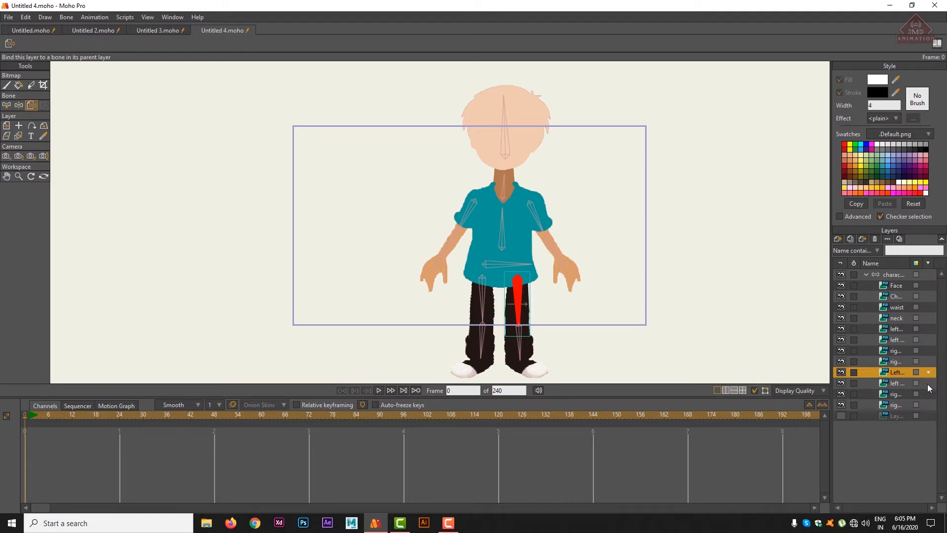
{"action": "left_click", "coordinate": [893, 383]}
{"action": "left_click", "coordinate": [846, 384]}
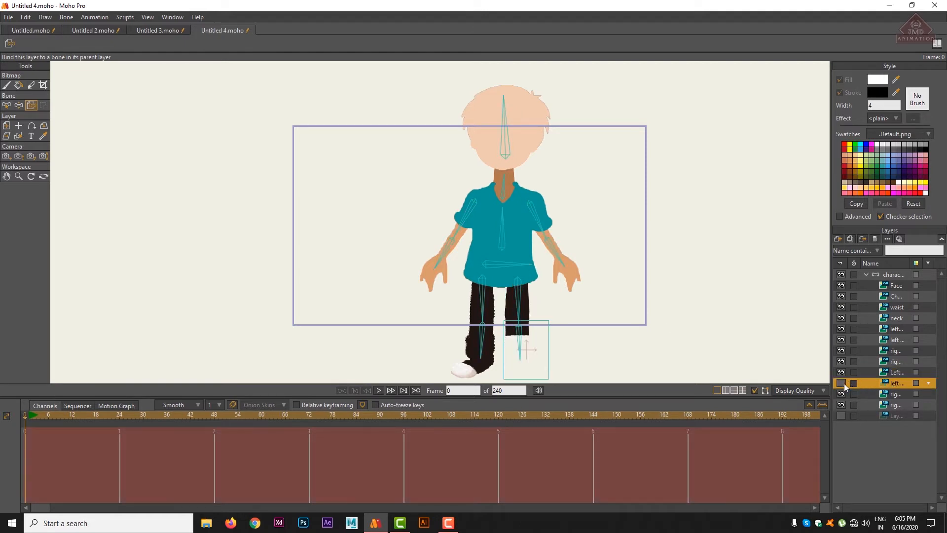
{"action": "left_click", "coordinate": [845, 384]}
{"action": "left_click", "coordinate": [521, 345]}
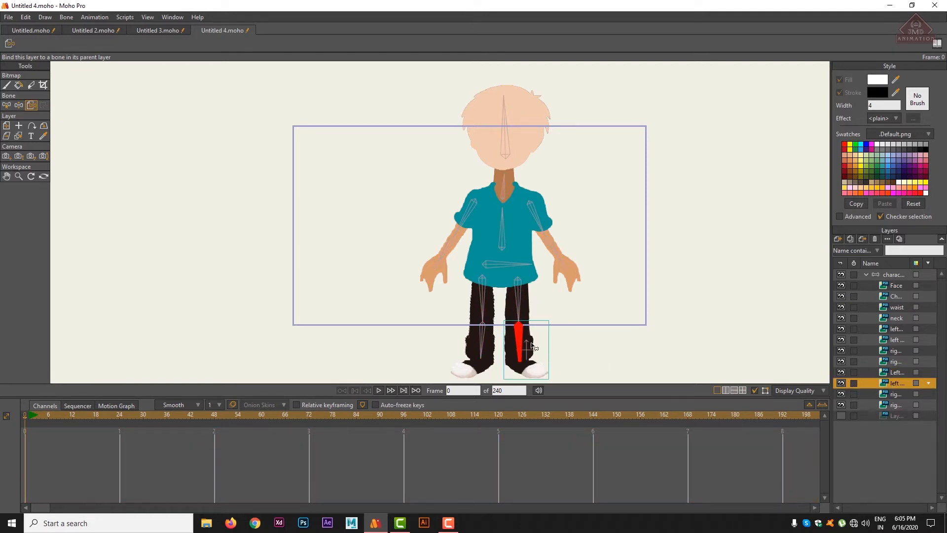
Check the right thigh and lower-leg layers by toggling their visibility, and bind each to its right leg bone
{"action": "left_click", "coordinate": [890, 395]}
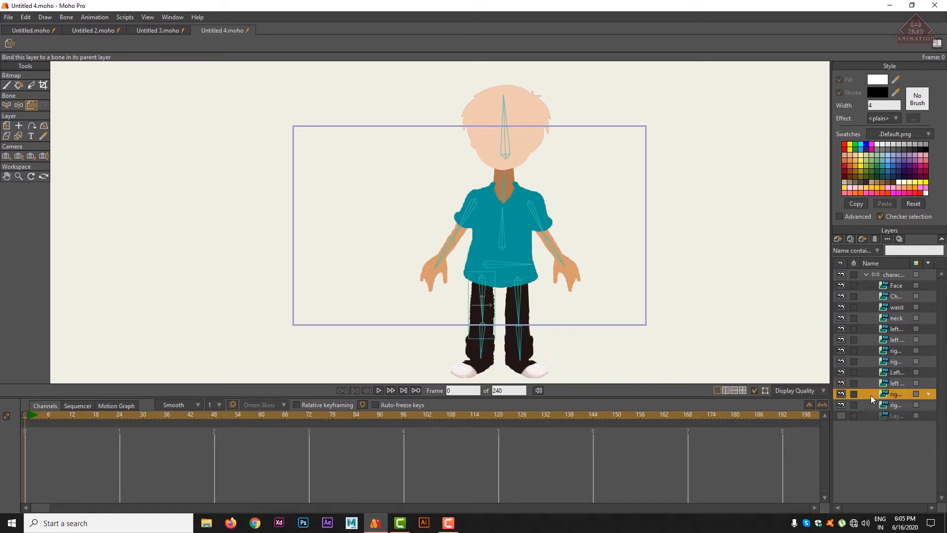
{"action": "left_click", "coordinate": [839, 394]}
{"action": "left_click", "coordinate": [839, 394]}
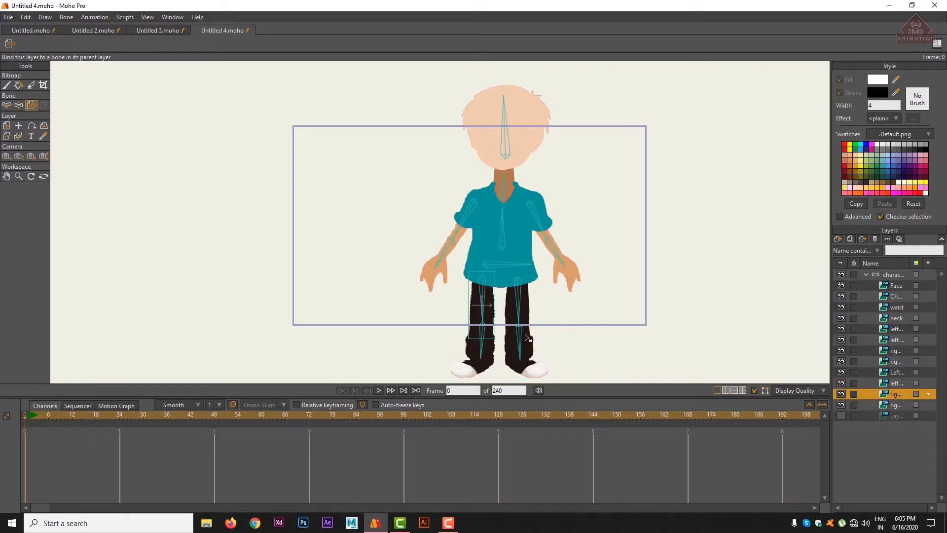
{"action": "left_click", "coordinate": [484, 302]}
{"action": "left_click", "coordinate": [877, 406]}
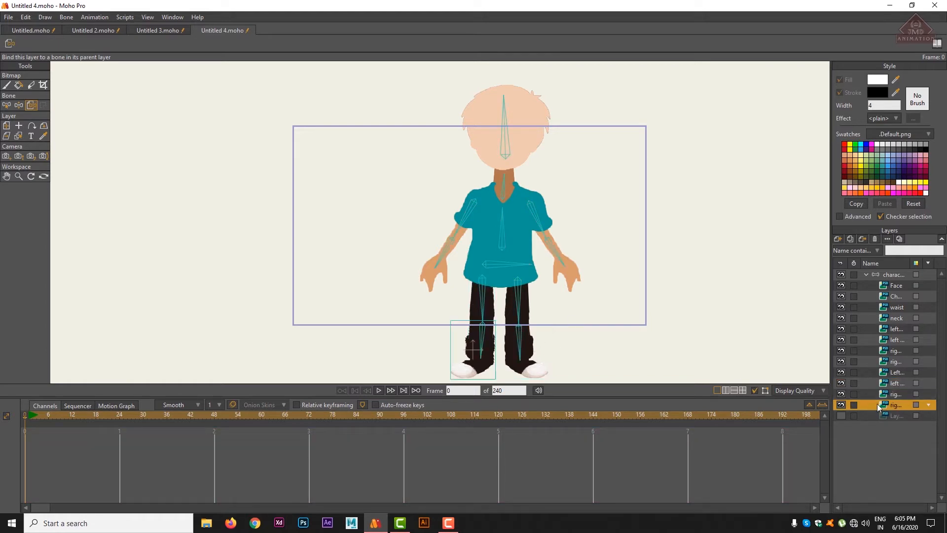
{"action": "left_click", "coordinate": [840, 405]}
{"action": "left_click", "coordinate": [841, 404]}
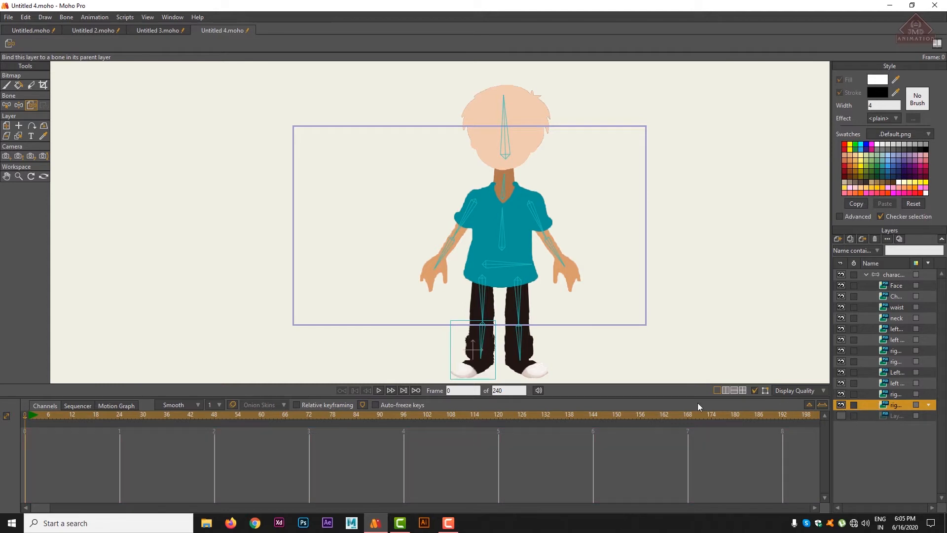
{"action": "left_click", "coordinate": [482, 348]}
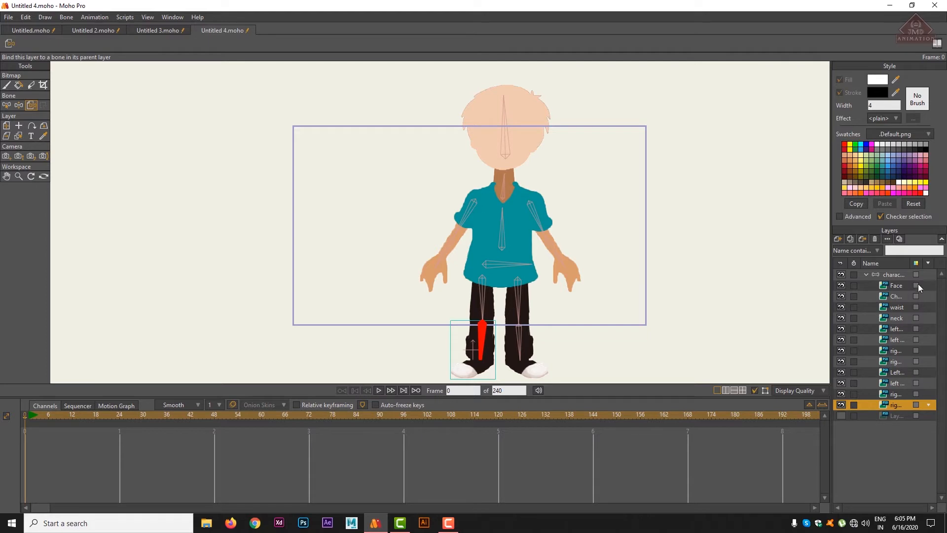
Select the character bone layer and tilt the head and chest toward the character's right side with the Manipulate Bones tool
{"action": "left_click", "coordinate": [866, 274]}
{"action": "left_click", "coordinate": [888, 275]}
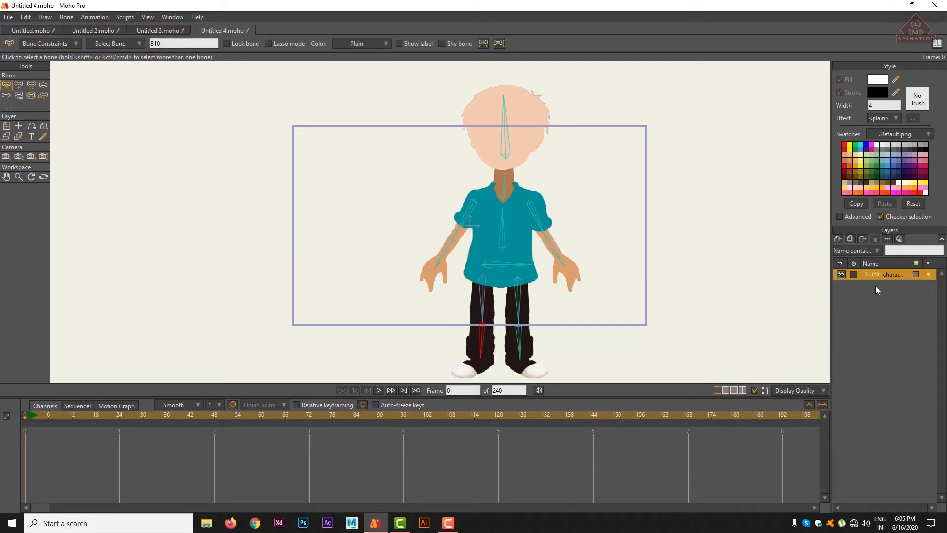
{"action": "left_click", "coordinate": [867, 274]}
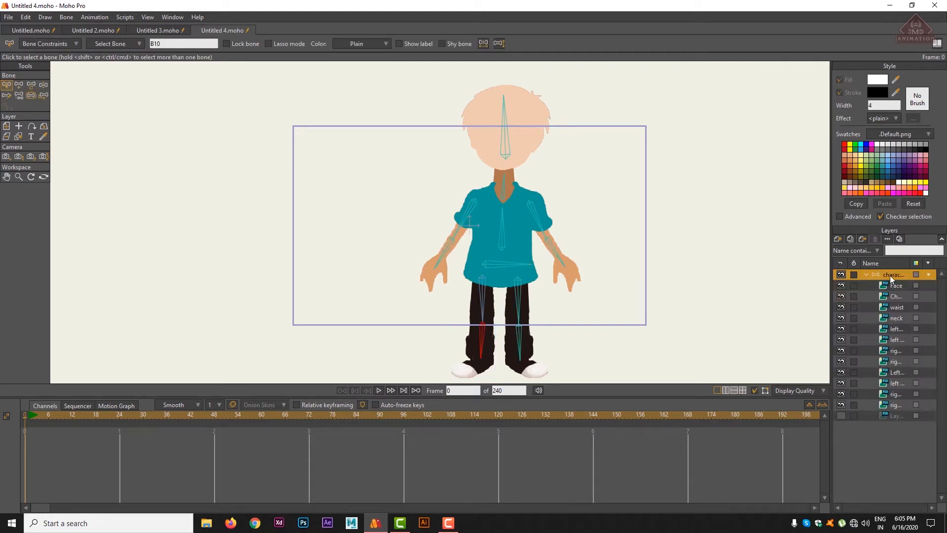
{"action": "left_click", "coordinate": [865, 274]}
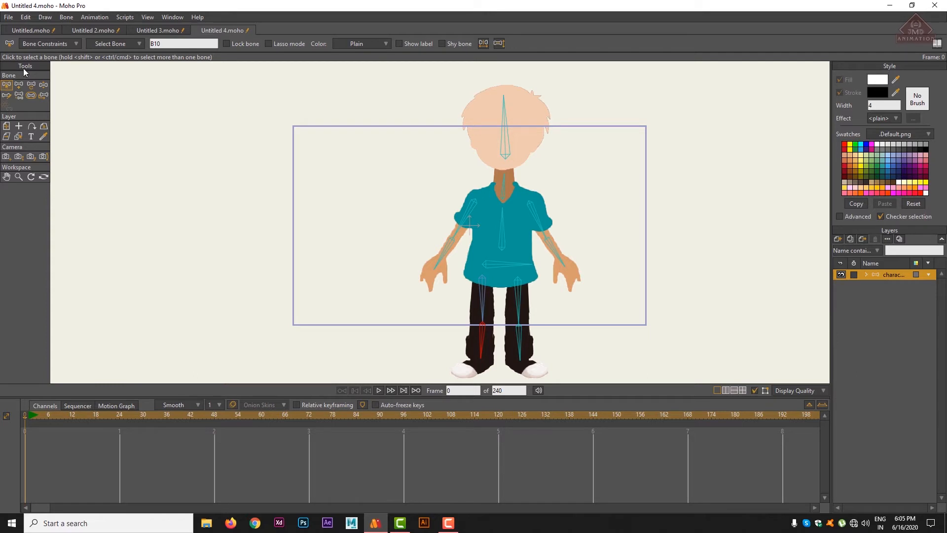
{"action": "left_click", "coordinate": [43, 86]}
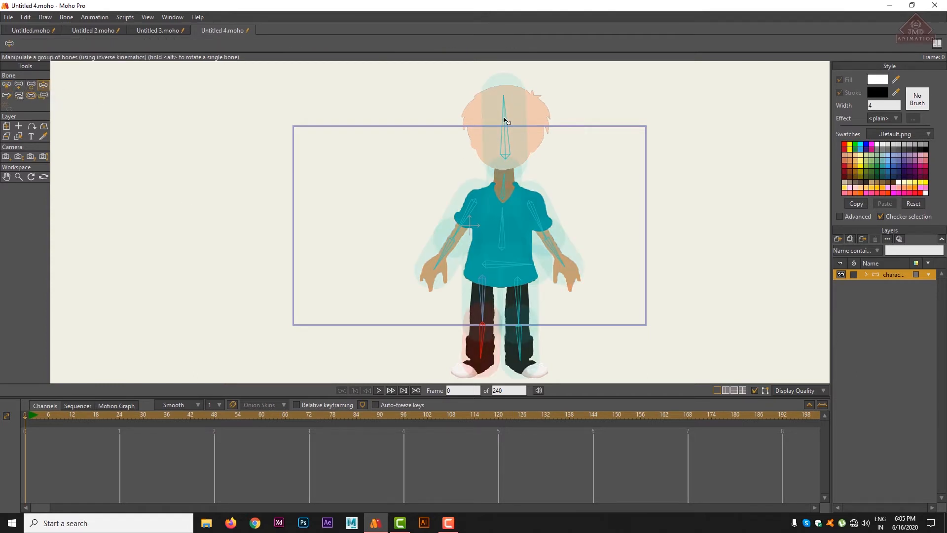
{"action": "left_click_drag", "start_coordinate": [503, 118], "coordinate": [481, 134]}
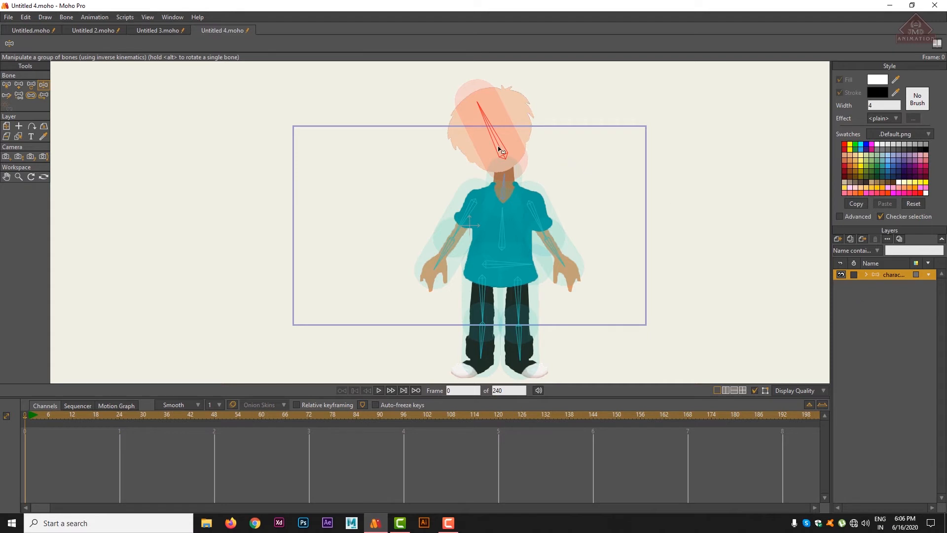
{"action": "left_click_drag", "start_coordinate": [501, 149], "coordinate": [512, 165]}
{"action": "left_click", "coordinate": [504, 226]}
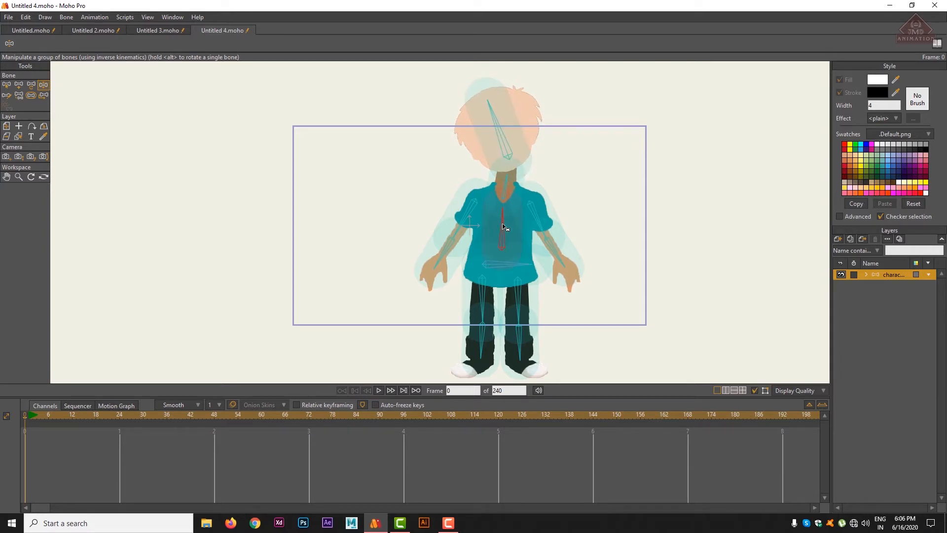
{"action": "left_click_drag", "start_coordinate": [503, 227], "coordinate": [498, 228]}
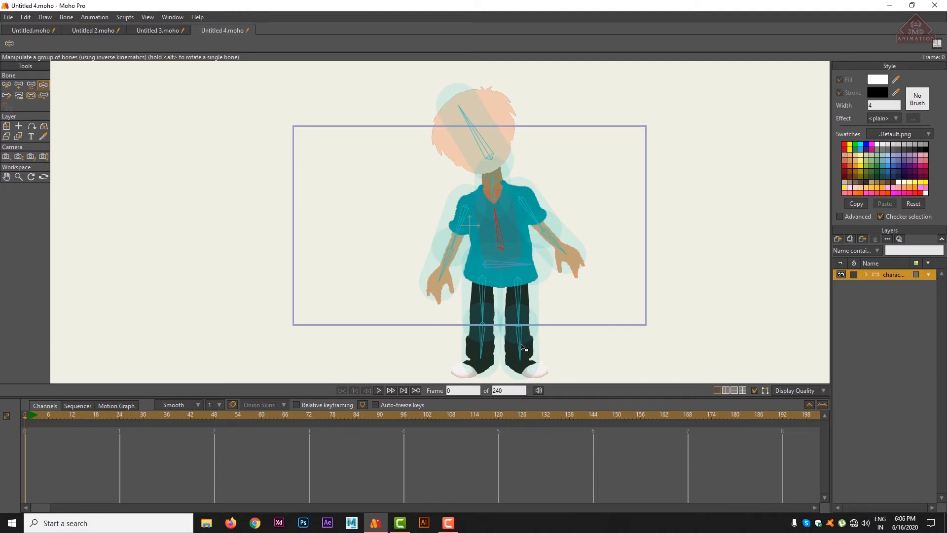
Bend both legs with the knees outward and raise the left arm out to the side by manipulating their bones
{"action": "left_click_drag", "start_coordinate": [521, 352], "coordinate": [534, 313]}
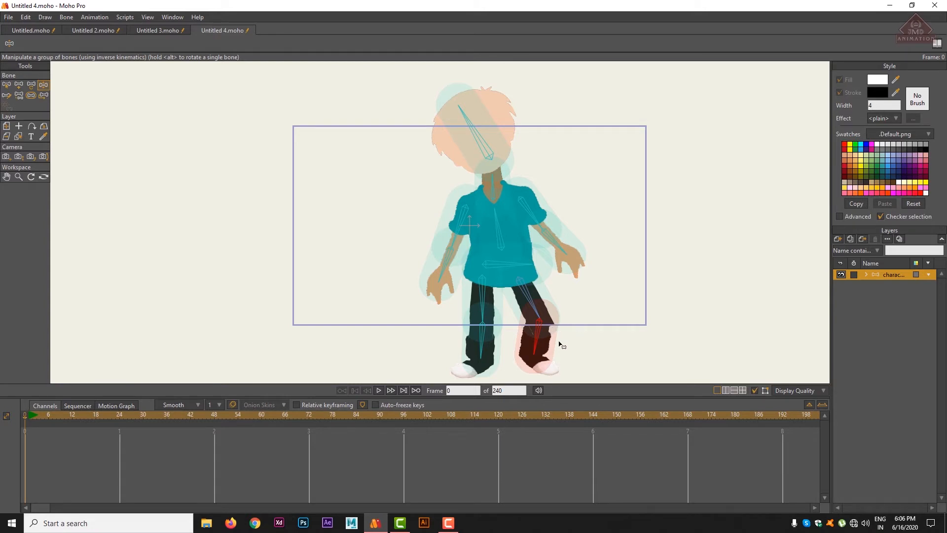
{"action": "left_click_drag", "start_coordinate": [482, 345], "coordinate": [469, 337]}
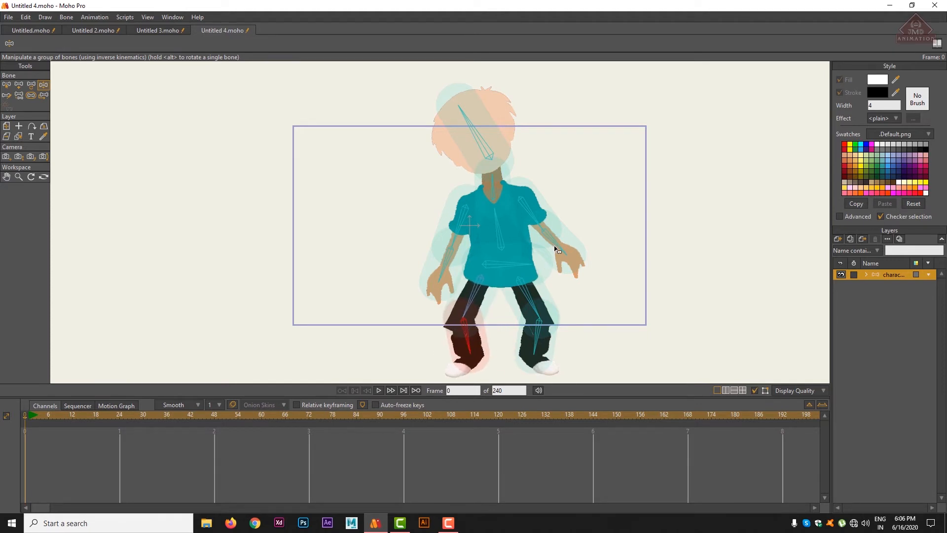
{"action": "mouse_move", "coordinate": [558, 251]}
{"action": "left_mouse_down"}
{"action": "mouse_move", "coordinate": [587, 208]}
{"action": "mouse_move", "coordinate": [567, 240]}
{"action": "left_mouse_up"}
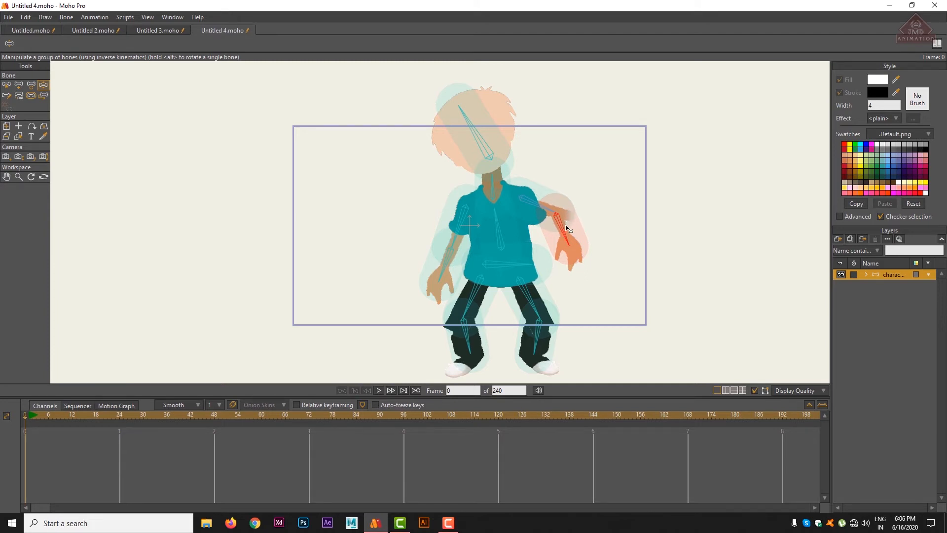
{"action": "left_click_drag", "start_coordinate": [567, 238], "coordinate": [583, 218]}
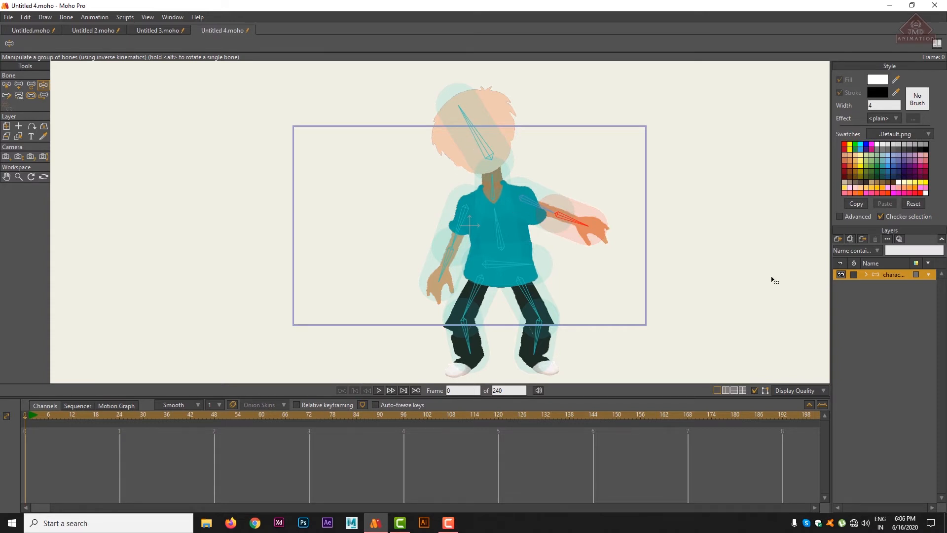
{"action": "left_click", "coordinate": [867, 274]}
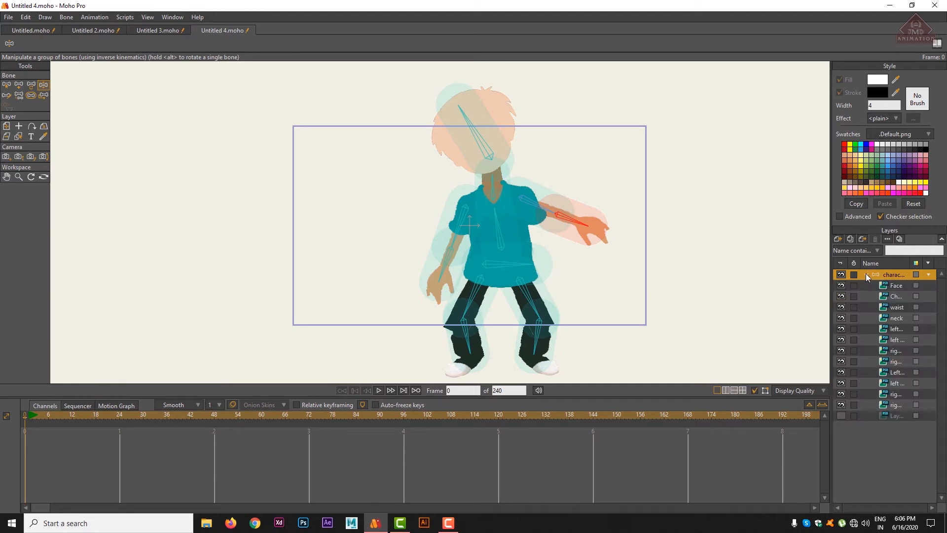
{"action": "left_click", "coordinate": [867, 275]}
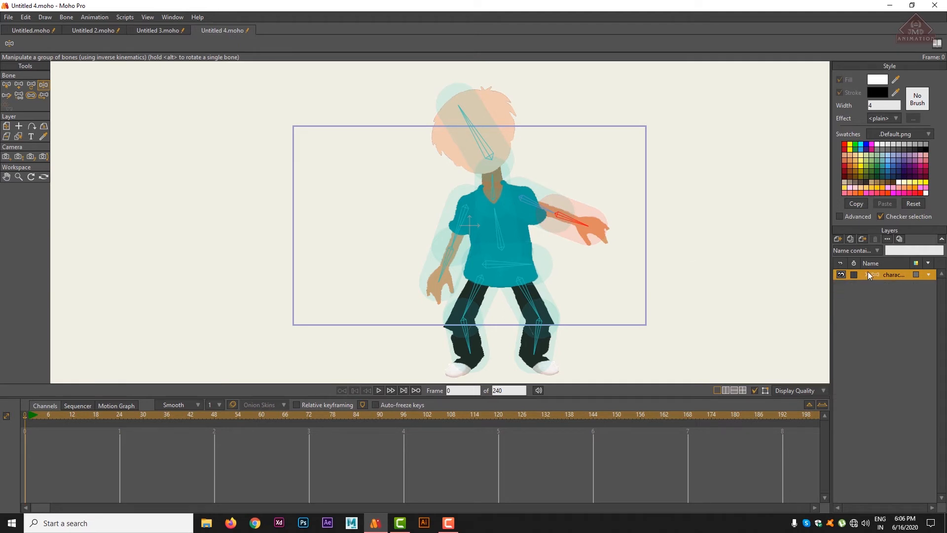
{"action": "left_click", "coordinate": [867, 275]}
{"action": "left_click", "coordinate": [867, 275]}
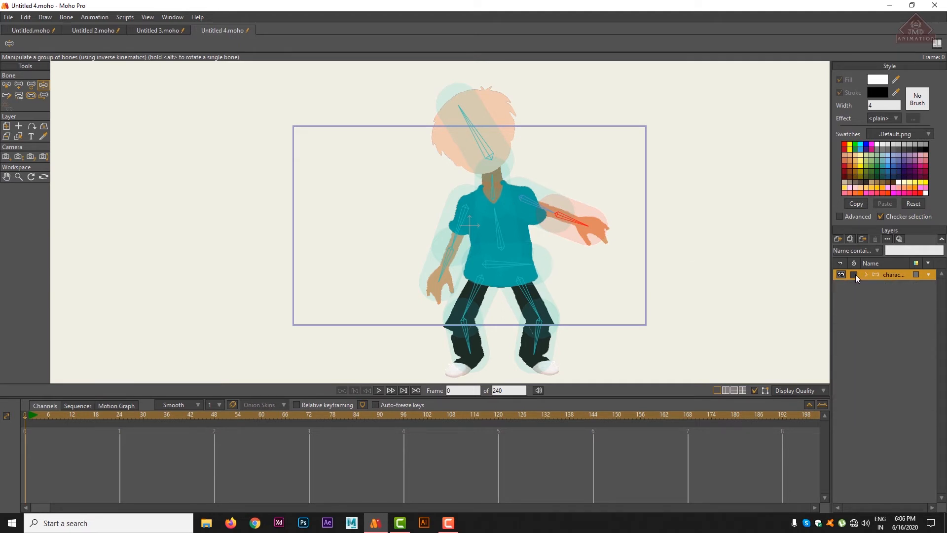
Create a new document and import the body PSD file from the Desktop as a composite image
{"action": "left_click", "coordinate": [479, 138]}
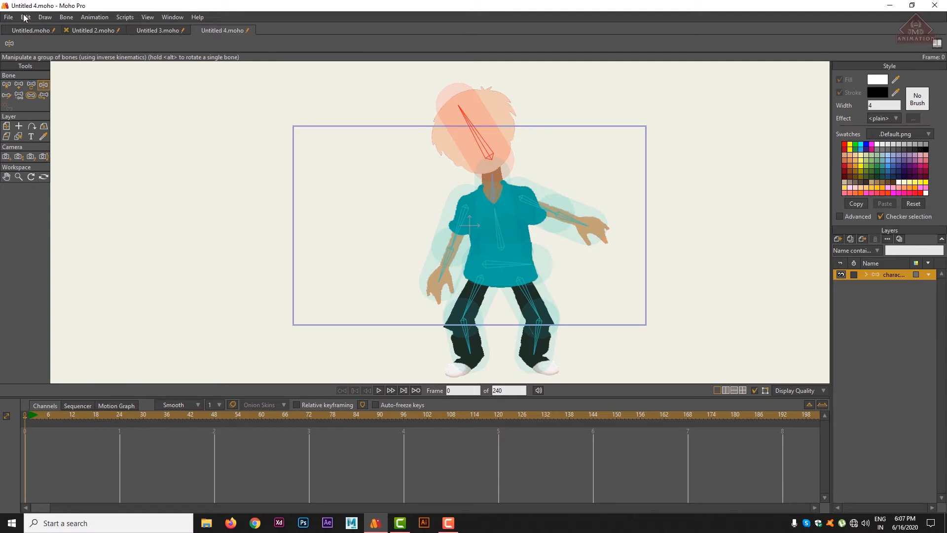
{"action": "left_click", "coordinate": [9, 18]}
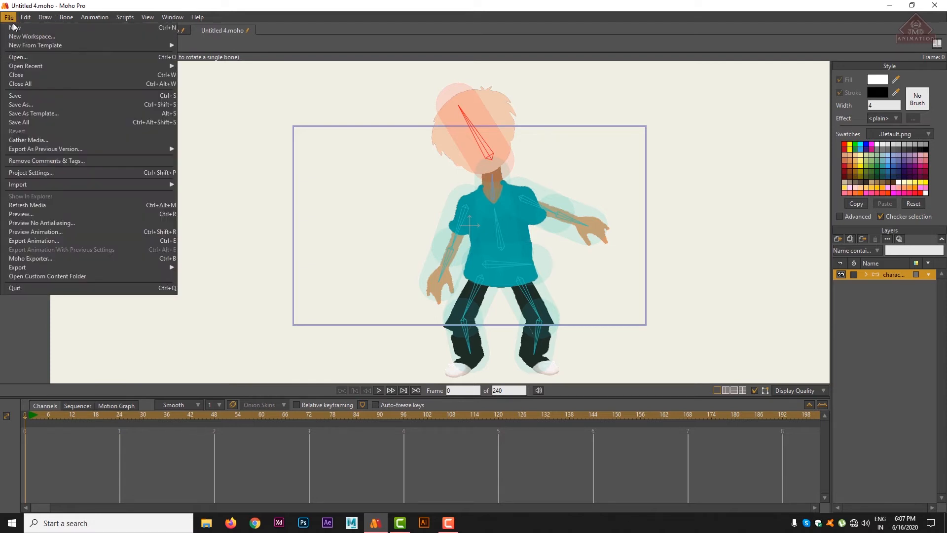
{"action": "left_click", "coordinate": [13, 28]}
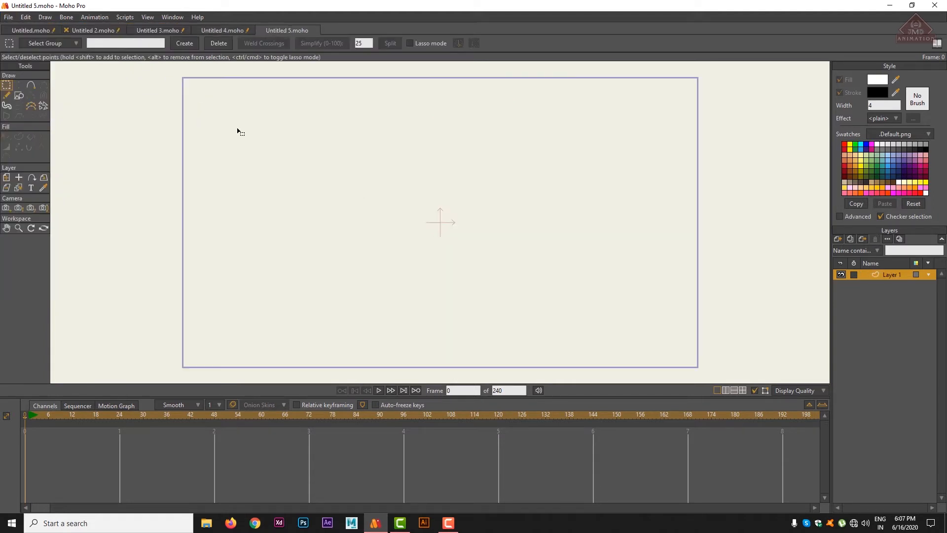
{"action": "left_click", "coordinate": [9, 17]}
{"action": "mouse_move", "coordinate": [54, 185]}
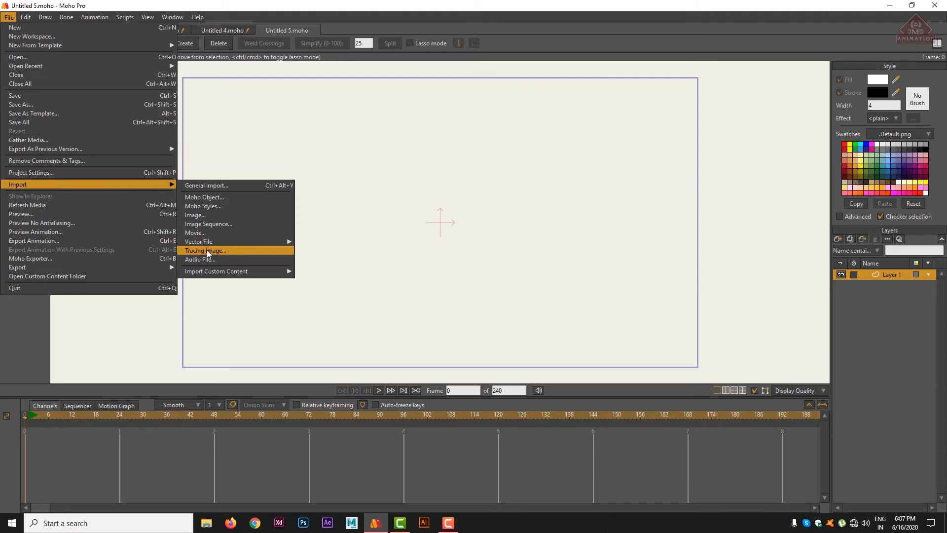
{"action": "left_click", "coordinate": [212, 186]}
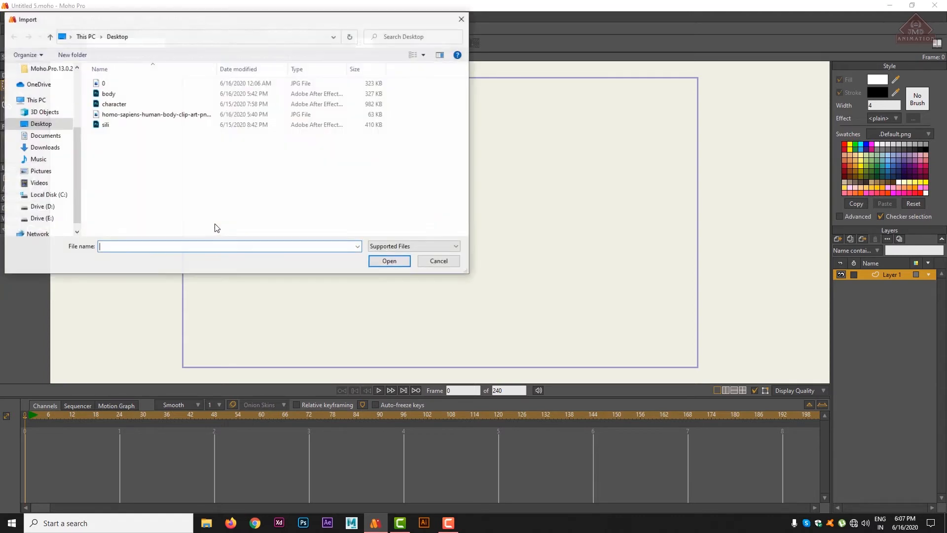
{"action": "double_click", "coordinate": [108, 94]}
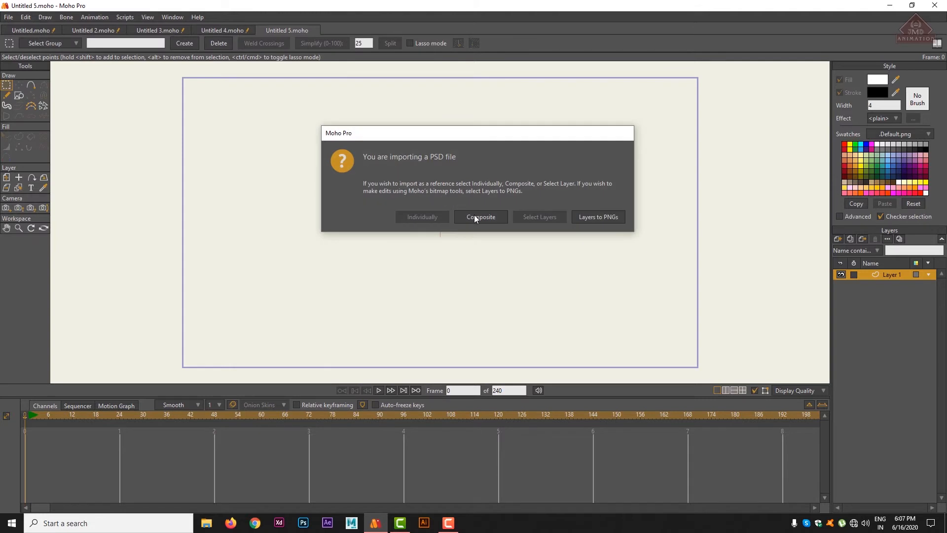
{"action": "left_click", "coordinate": [475, 217]}
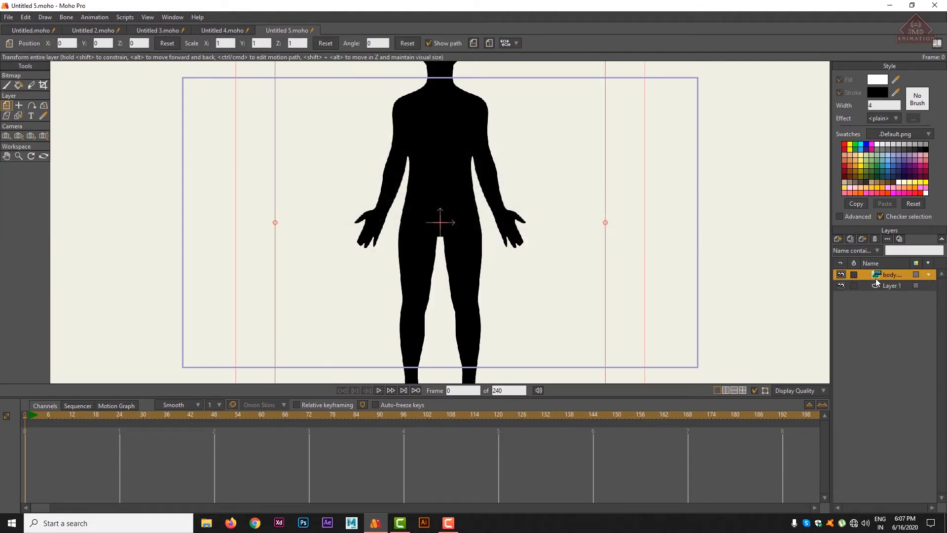
Replace the default vector layer with a new bone layer and nest the body image inside it
{"action": "left_click", "coordinate": [886, 285]}
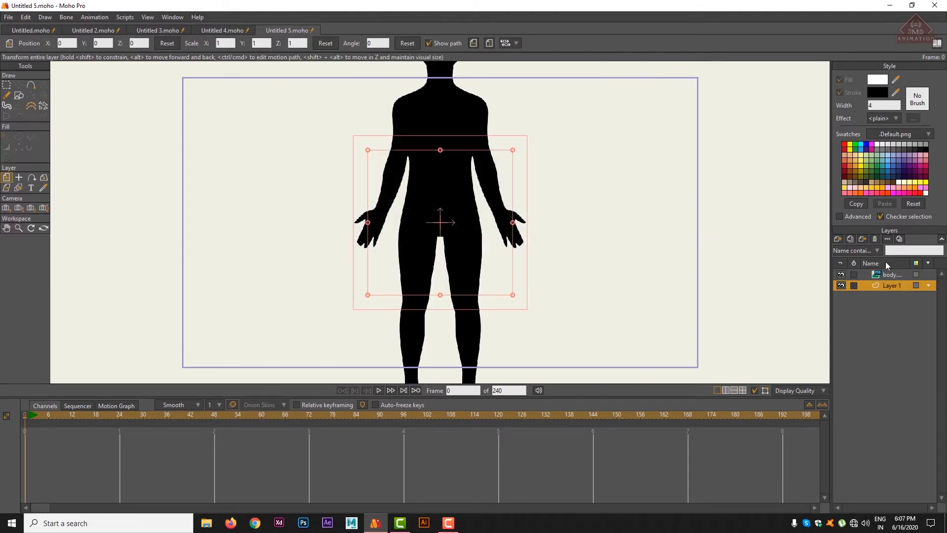
{"action": "left_click", "coordinate": [877, 238]}
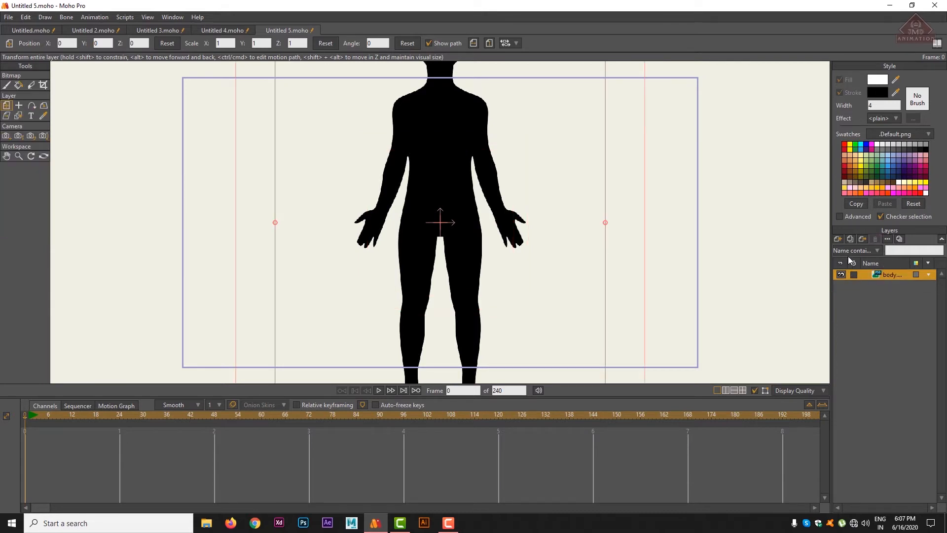
{"action": "left_click", "coordinate": [837, 239]}
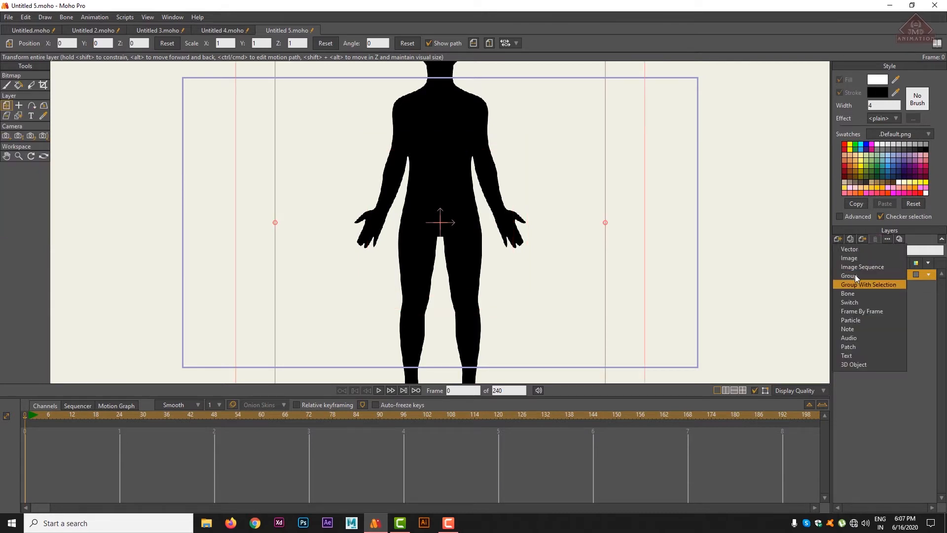
{"action": "left_click", "coordinate": [855, 294]}
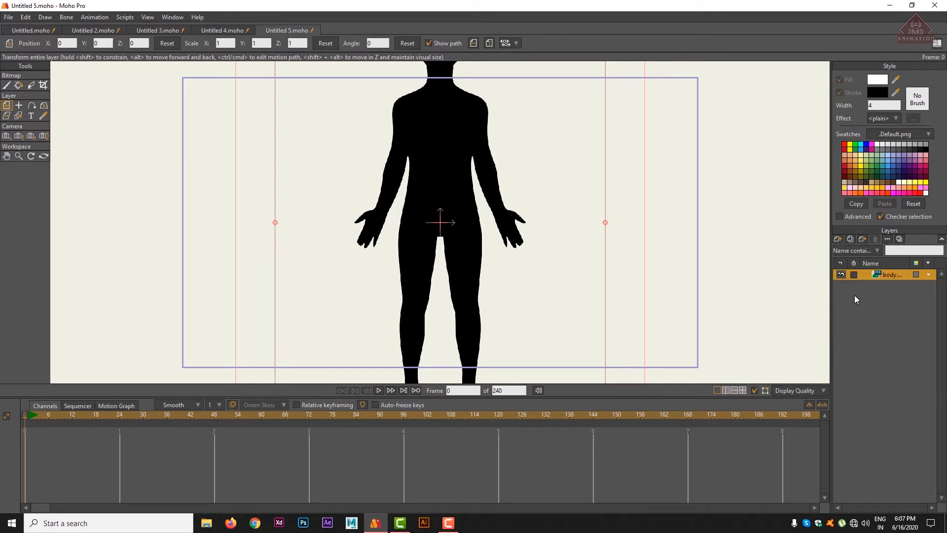
{"action": "left_click_drag", "start_coordinate": [884, 285], "coordinate": [885, 275]}
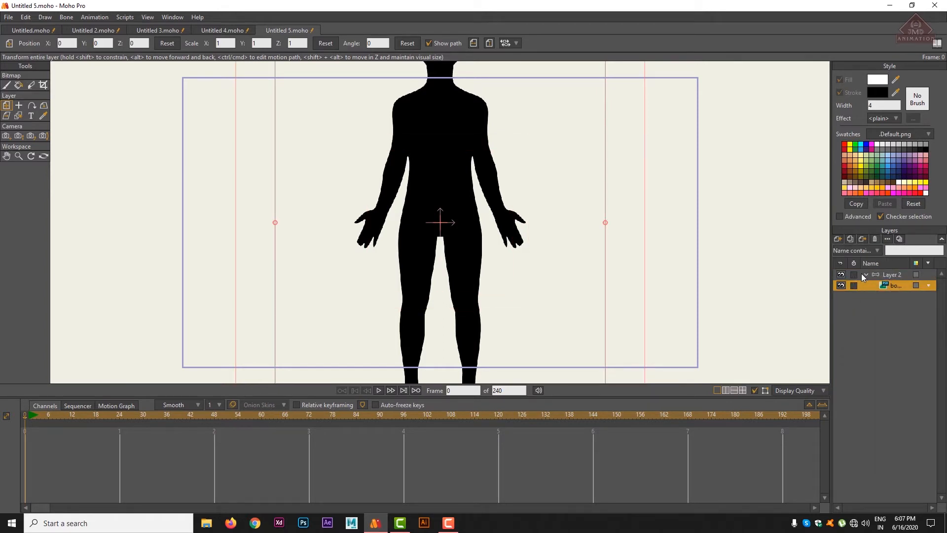
{"action": "left_click", "coordinate": [867, 275]}
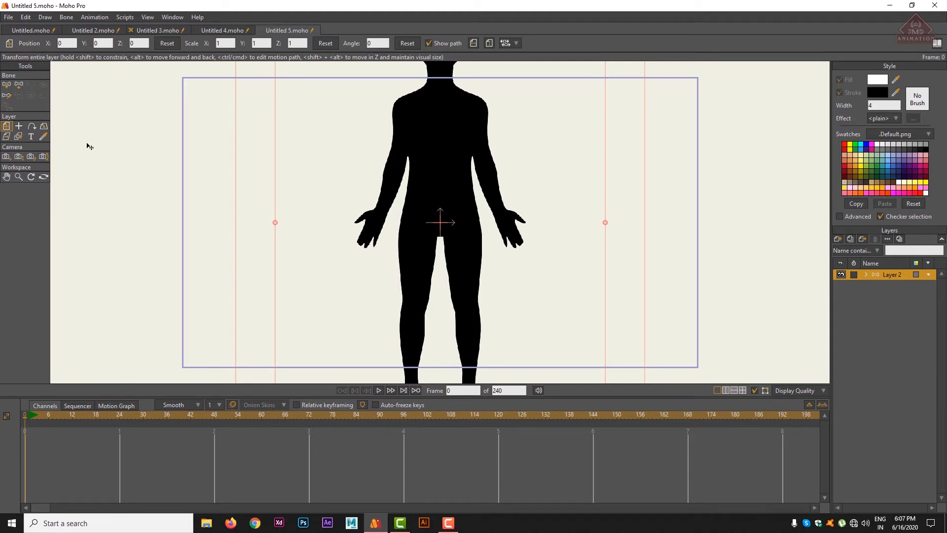
{"action": "left_click", "coordinate": [18, 177]}
{"action": "left_click_drag", "start_coordinate": [428, 225], "coordinate": [281, 251]}
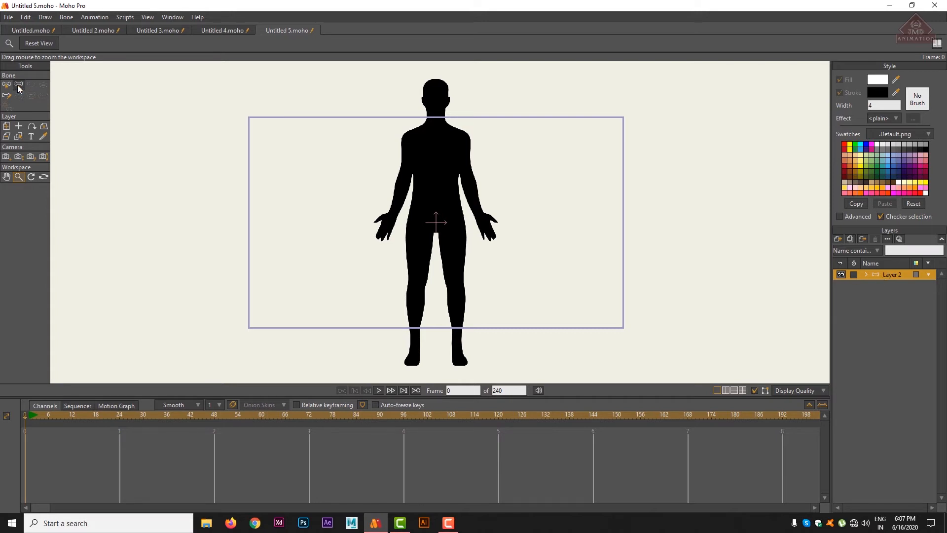
Close the documents Untitled 3.moho and Untitled 2.moho without saving their changes
{"action": "left_click", "coordinate": [132, 30]}
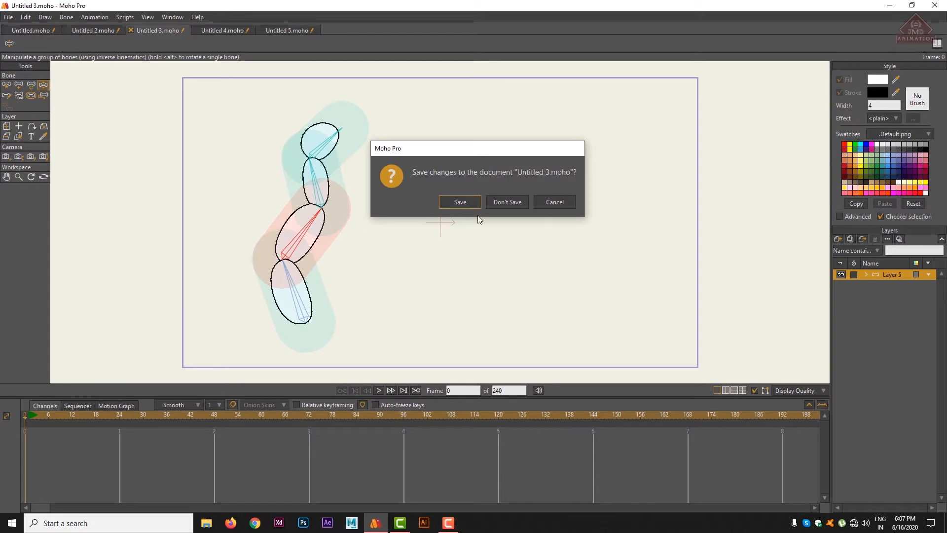
{"action": "left_click", "coordinate": [504, 203]}
{"action": "left_click", "coordinate": [74, 32]}
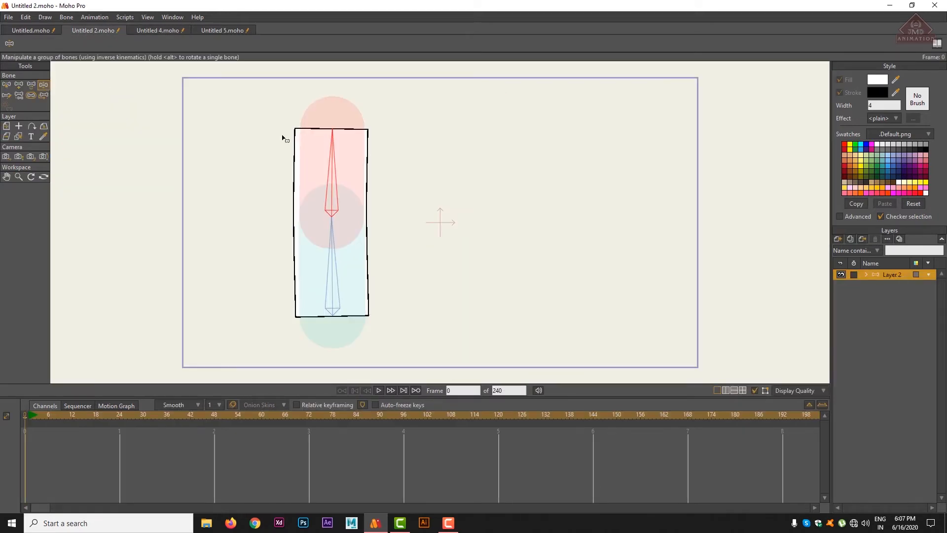
{"action": "left_click", "coordinate": [65, 29]}
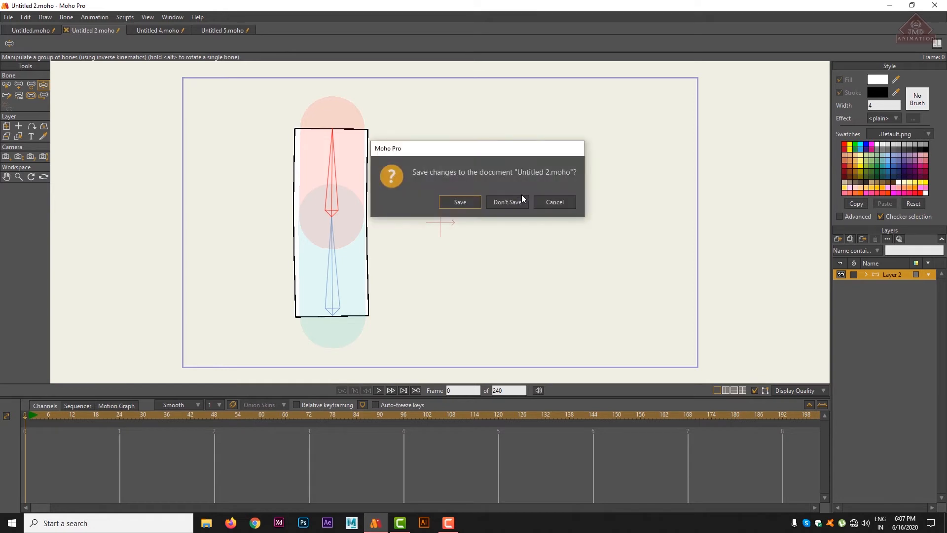
{"action": "left_click", "coordinate": [519, 199]}
Close the document Untitled.moho without saving, keeping Untitled 4.moho open
{"action": "left_click", "coordinate": [32, 30]}
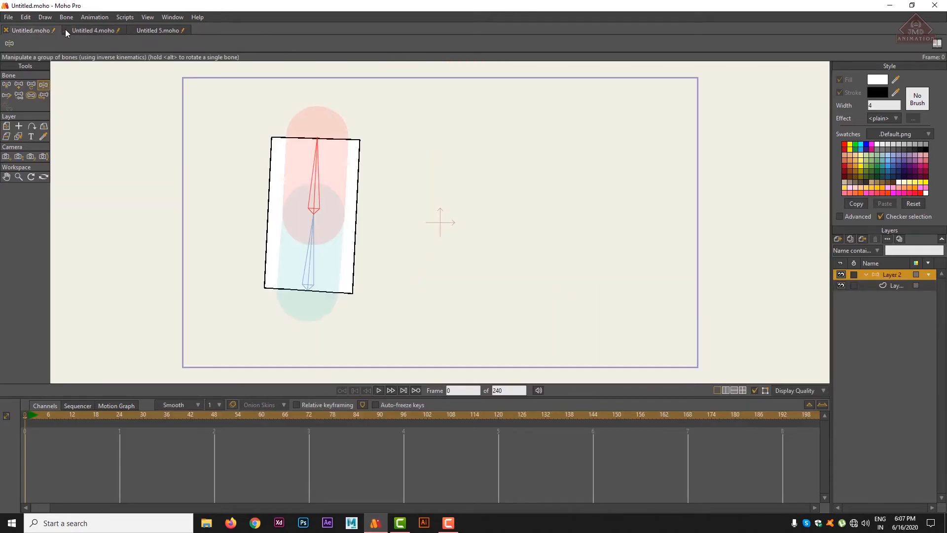
{"action": "left_click", "coordinate": [66, 30]}
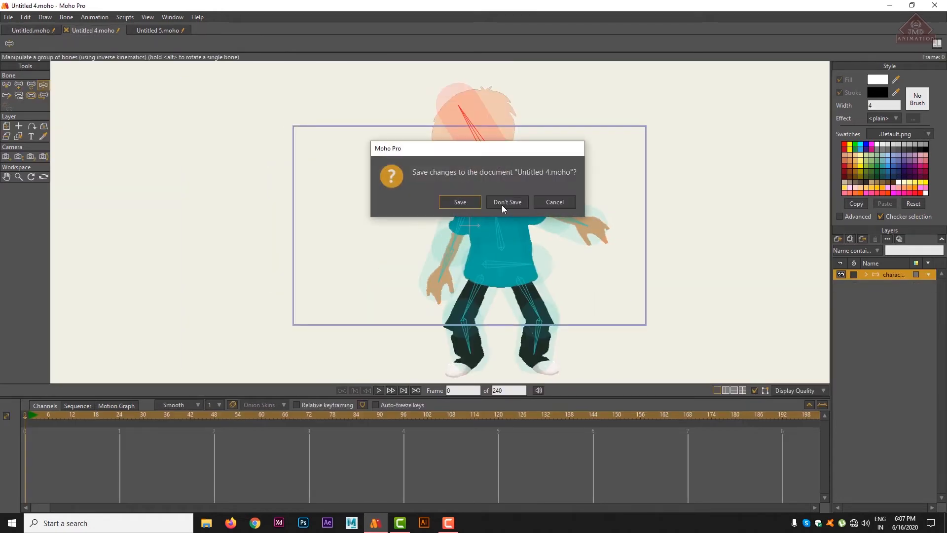
{"action": "left_click", "coordinate": [554, 203]}
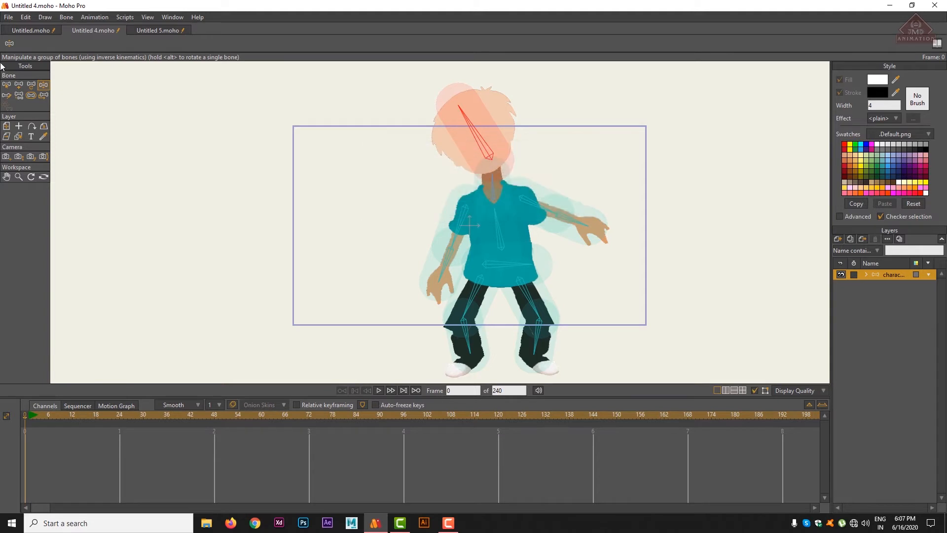
{"action": "left_click", "coordinate": [26, 31]}
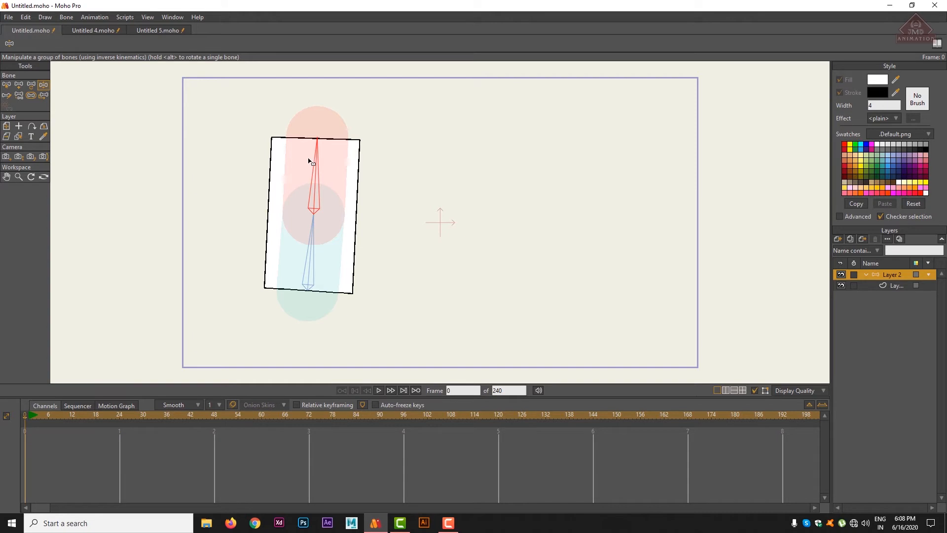
{"action": "left_click", "coordinate": [7, 31]}
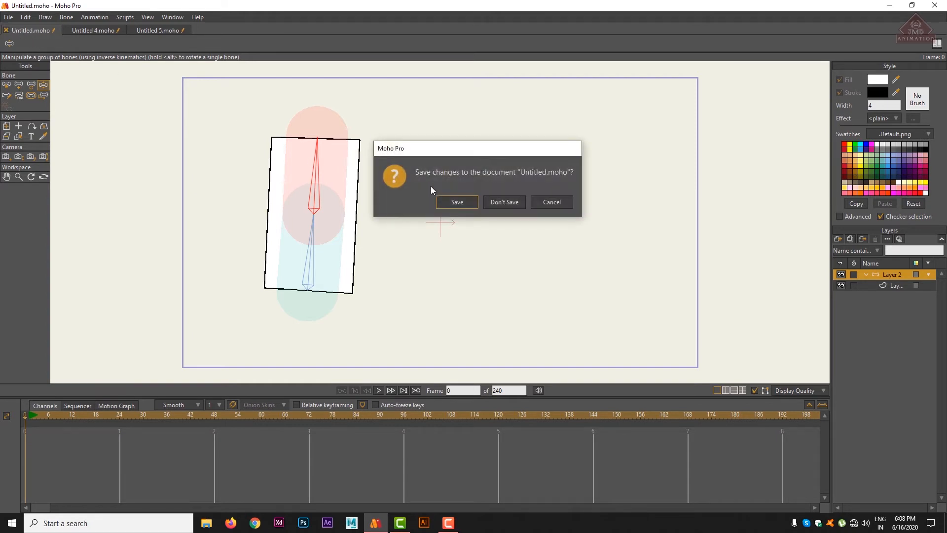
{"action": "left_click", "coordinate": [499, 201]}
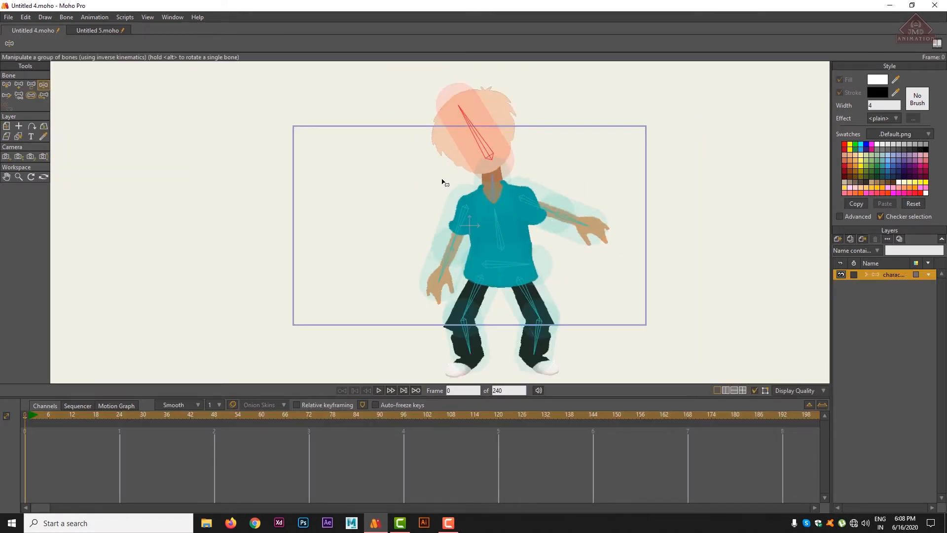
In Untitled 5.moho, add a horizontal hip bone and a chain of chest, neck and head bones over the body silhouette
{"action": "left_click", "coordinate": [102, 30]}
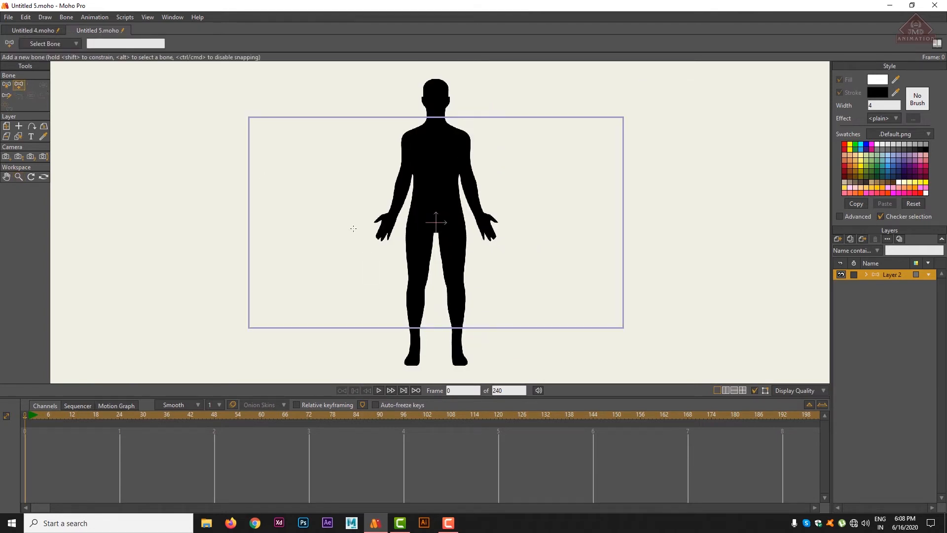
{"action": "left_click_drag", "start_coordinate": [425, 212], "coordinate": [460, 212]}
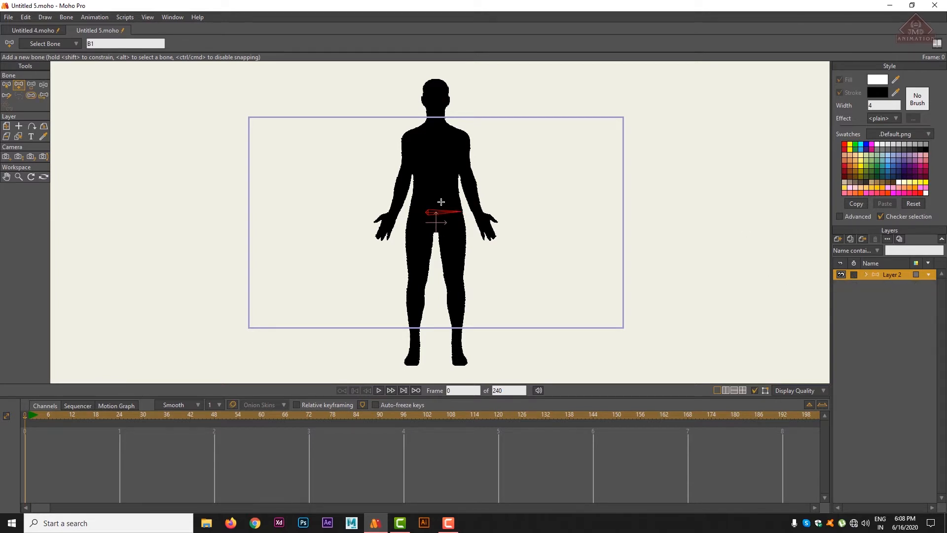
{"action": "left_click_drag", "start_coordinate": [437, 197], "coordinate": [436, 80]}
{"action": "left_click", "coordinate": [436, 113]}
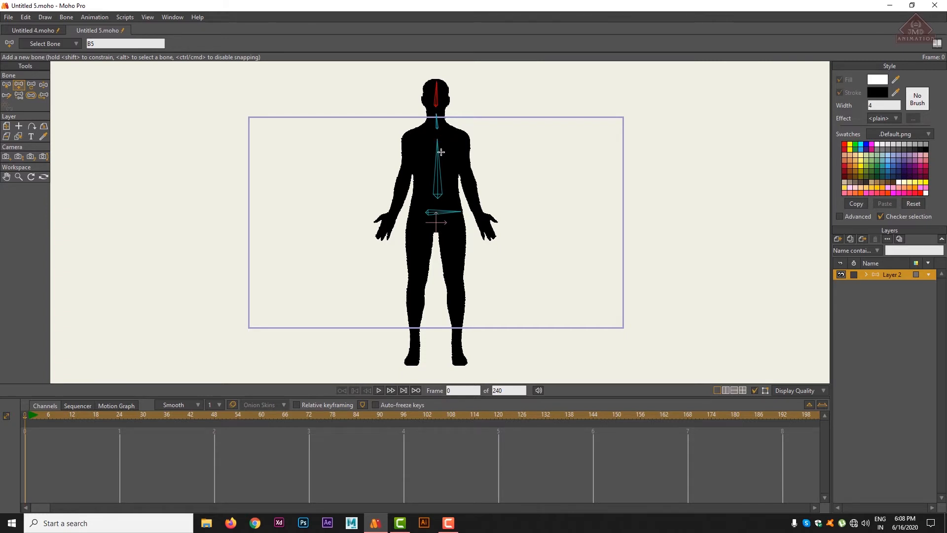
Add upper-arm and forearm bones to both arms, parenting each arm's chain to the chest bone
{"action": "left_click", "coordinate": [440, 152], "text": "alt"}
{"action": "left_click_drag", "start_coordinate": [417, 141], "coordinate": [389, 219]}
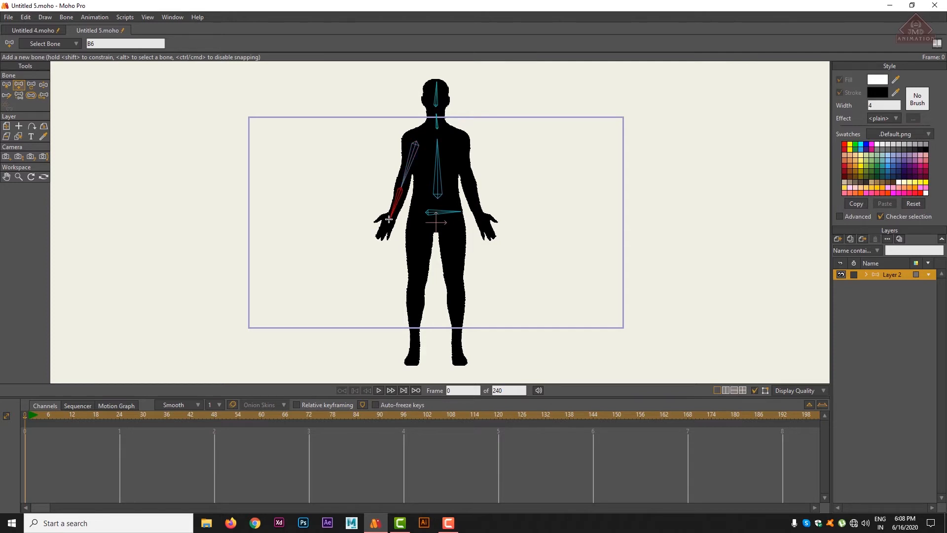
{"action": "left_click", "coordinate": [438, 169], "text": "alt"}
{"action": "left_click_drag", "start_coordinate": [453, 143], "coordinate": [481, 218]}
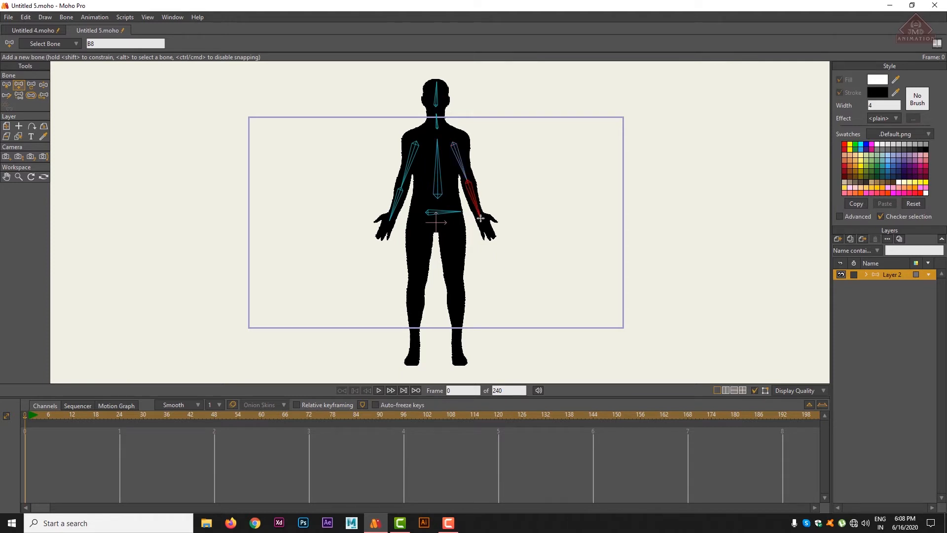
Add thigh and lower-leg bones to both legs, parenting each leg's chain to the hip bone
{"action": "left_click", "coordinate": [447, 211], "text": "alt"}
{"action": "left_click_drag", "start_coordinate": [420, 229], "coordinate": [413, 332]}
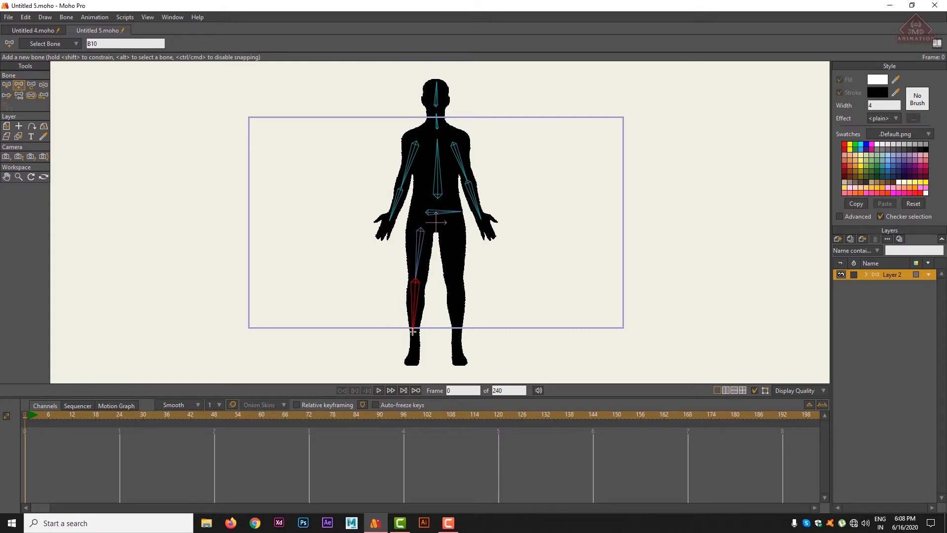
{"action": "left_click", "coordinate": [448, 212], "text": "alt"}
{"action": "left_click_drag", "start_coordinate": [453, 229], "coordinate": [458, 330]}
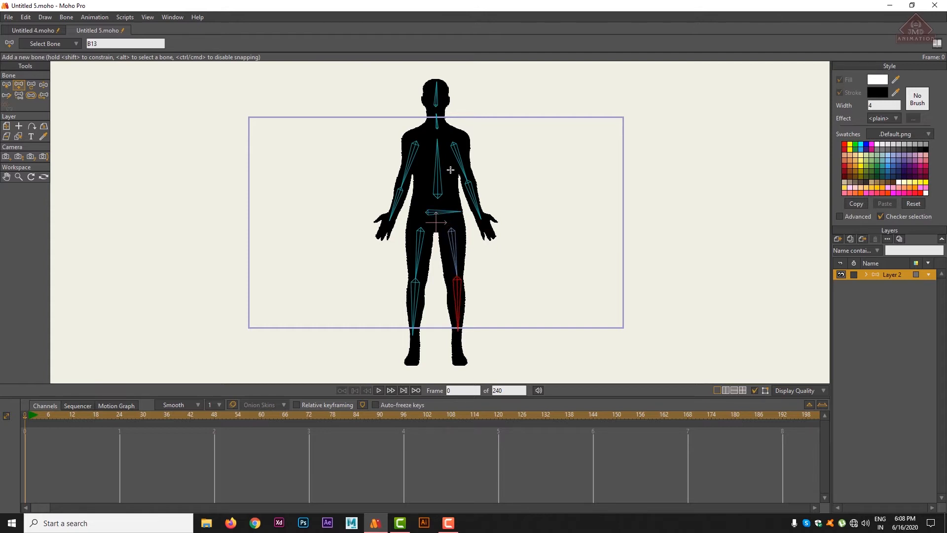
Test the silhouette's rig by moving the head bone with the Manipulate Bones tool
{"action": "left_click", "coordinate": [41, 86]}
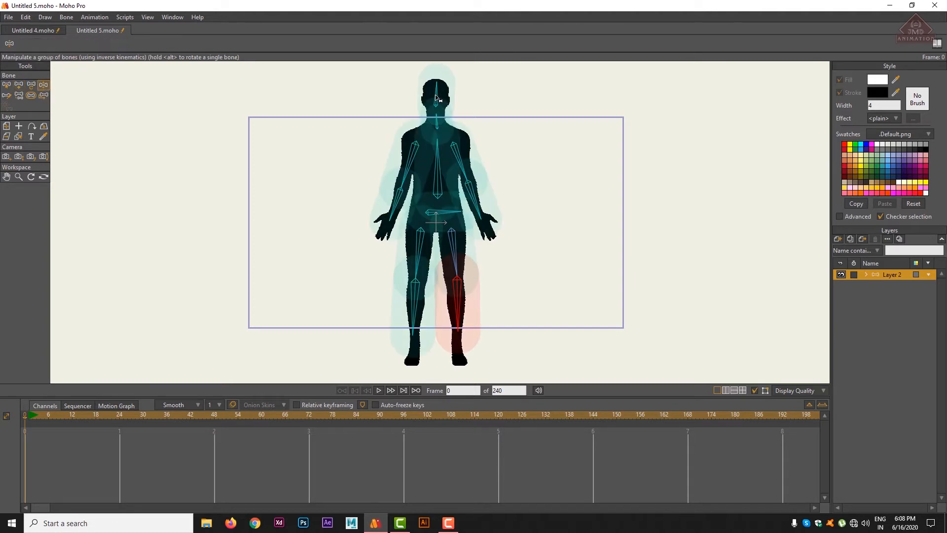
{"action": "mouse_move", "coordinate": [437, 98]}
{"action": "left_mouse_down"}
{"action": "mouse_move", "coordinate": [414, 99]}
{"action": "mouse_move", "coordinate": [469, 79]}
{"action": "mouse_move", "coordinate": [437, 74]}
{"action": "mouse_move", "coordinate": [405, 89]}
{"action": "mouse_move", "coordinate": [445, 75]}
{"action": "mouse_move", "coordinate": [419, 86]}
{"action": "mouse_move", "coordinate": [446, 83]}
{"action": "mouse_move", "coordinate": [424, 85]}
{"action": "mouse_move", "coordinate": [440, 92]}
{"action": "mouse_move", "coordinate": [431, 89]}
{"action": "mouse_move", "coordinate": [439, 81]}
{"action": "left_mouse_up"}
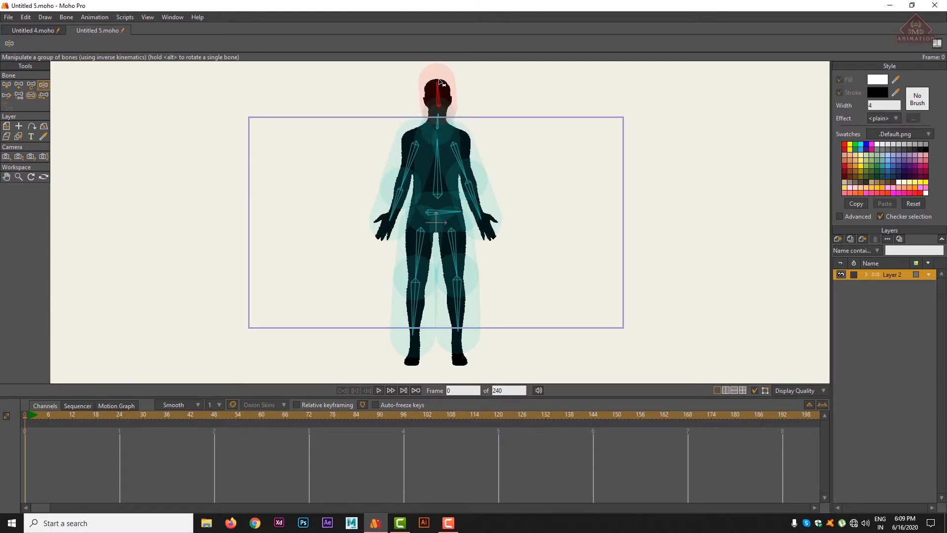
Set the silhouette bone layer's binding mode to Region binding and apply the setting
{"action": "double_click", "coordinate": [882, 272]}
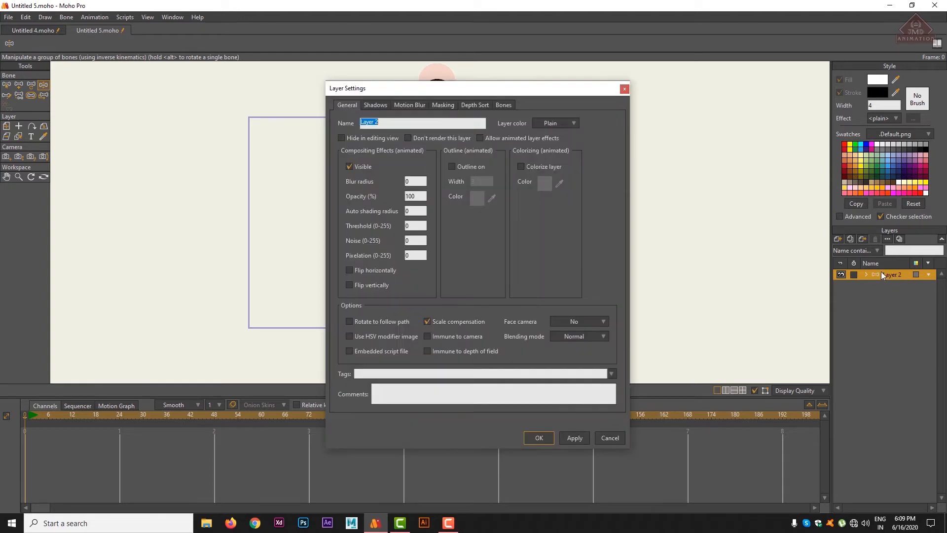
{"action": "left_click", "coordinate": [504, 105]}
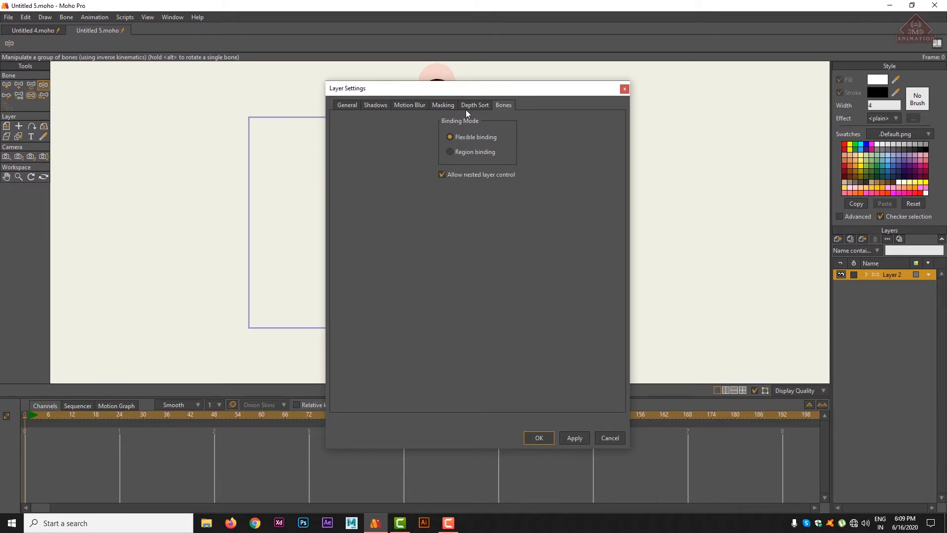
{"action": "left_click_drag", "start_coordinate": [477, 92], "coordinate": [619, 19]}
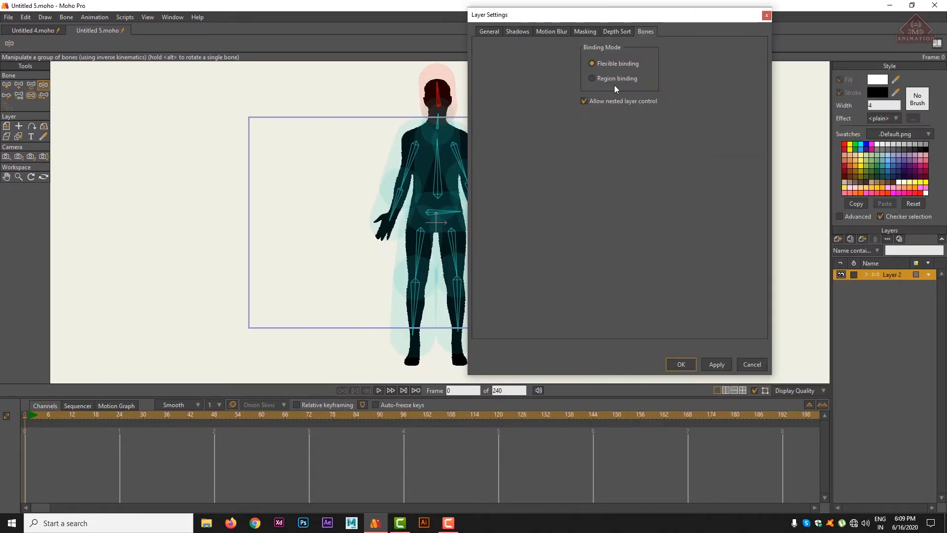
{"action": "left_click", "coordinate": [594, 78]}
{"action": "left_click", "coordinate": [718, 365]}
{"action": "left_click", "coordinate": [682, 364]}
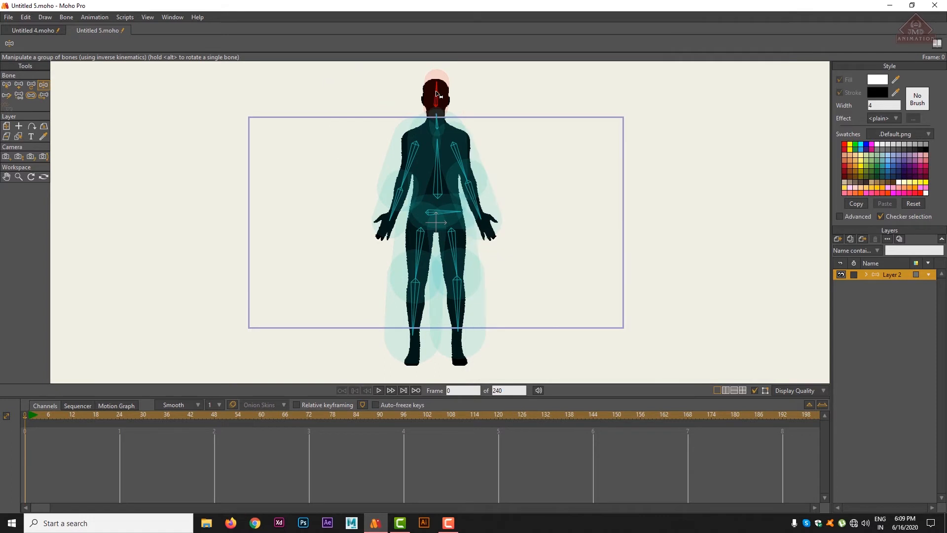
Test the silhouette's head bone under Region binding and review the layer's bone binding settings
{"action": "left_click_drag", "start_coordinate": [437, 93], "coordinate": [438, 56]}
{"action": "double_click", "coordinate": [891, 274]}
{"action": "left_click", "coordinate": [642, 32]}
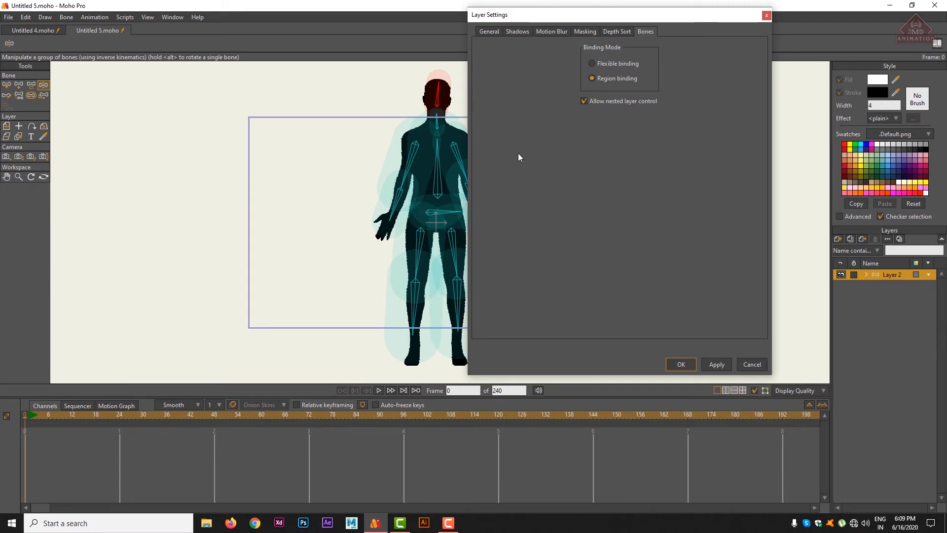
{"action": "left_click", "coordinate": [683, 368]}
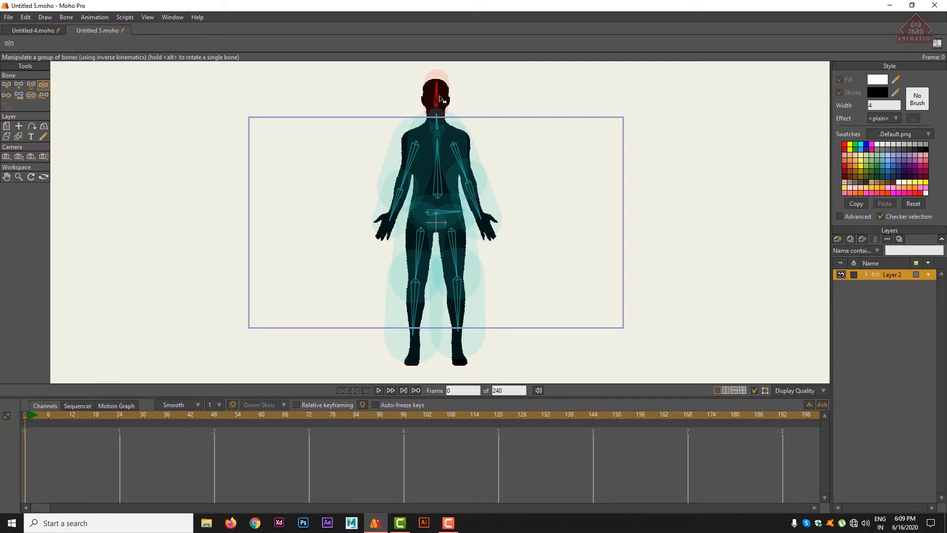
{"action": "left_click_drag", "start_coordinate": [439, 98], "coordinate": [433, 59]}
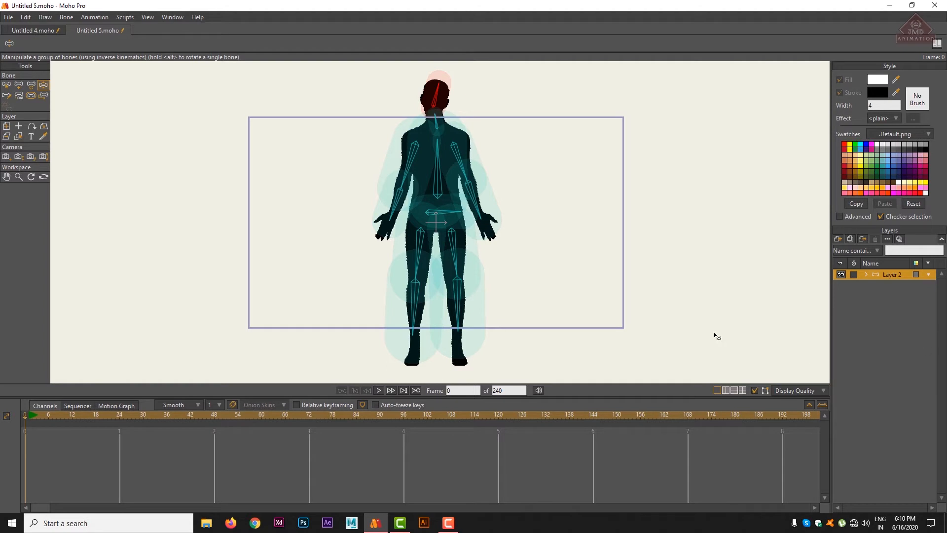
Set the silhouette bone layer's binding mode back to Flexible binding and move the head bone to test it
{"action": "double_click", "coordinate": [890, 274]}
{"action": "left_click", "coordinate": [646, 33]}
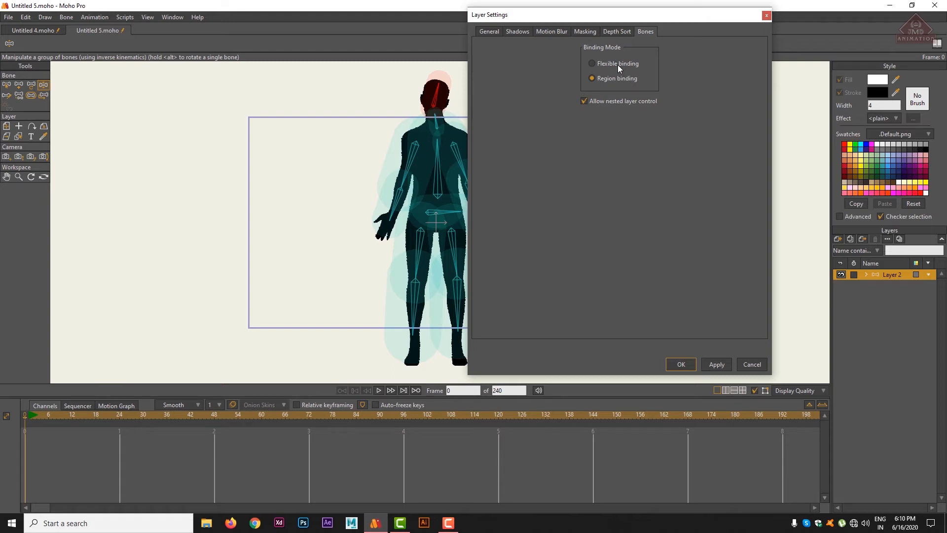
{"action": "left_click", "coordinate": [681, 365]}
{"action": "mouse_move", "coordinate": [430, 94]}
{"action": "left_mouse_down"}
{"action": "mouse_move", "coordinate": [451, 92]}
{"action": "mouse_move", "coordinate": [423, 99]}
{"action": "mouse_move", "coordinate": [438, 85]}
{"action": "left_mouse_up"}
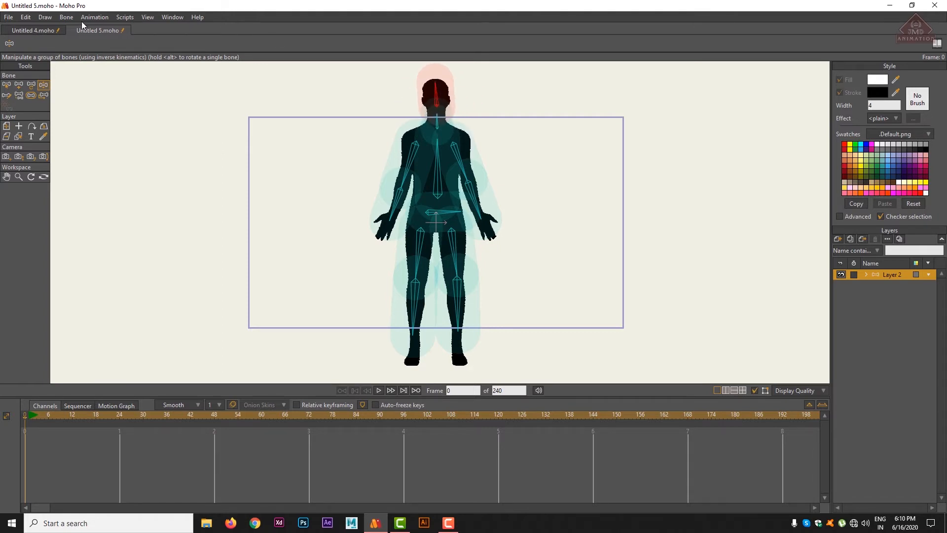
Create a new document and draw a rectangle with a narrow vertical oval overlapping its lower edge
{"action": "left_click", "coordinate": [10, 17]}
{"action": "left_click", "coordinate": [15, 28]}
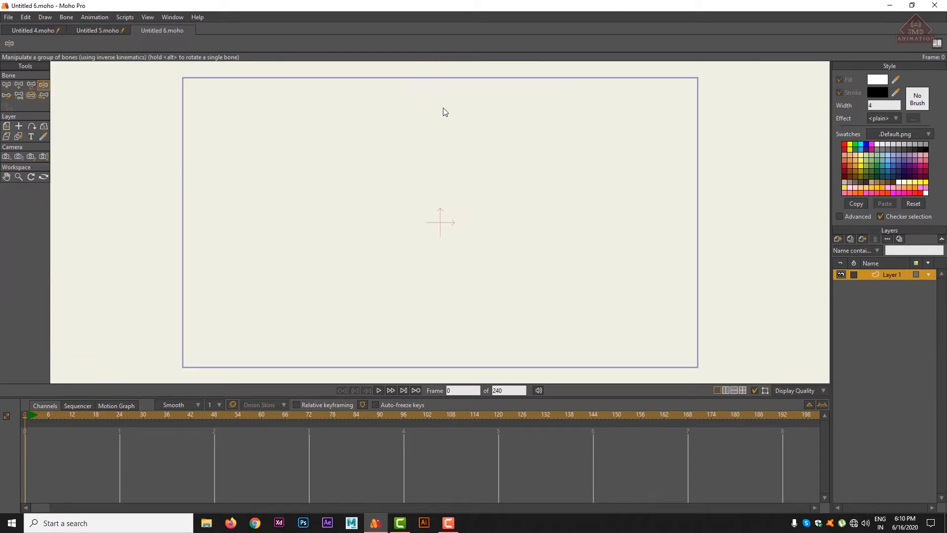
{"action": "left_click", "coordinate": [20, 96]}
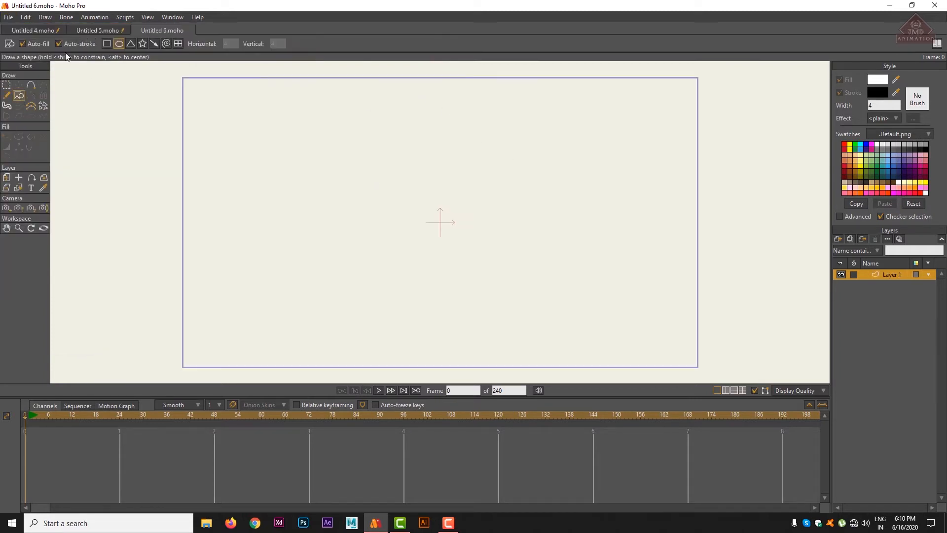
{"action": "left_click_drag", "start_coordinate": [399, 123], "coordinate": [453, 166]}
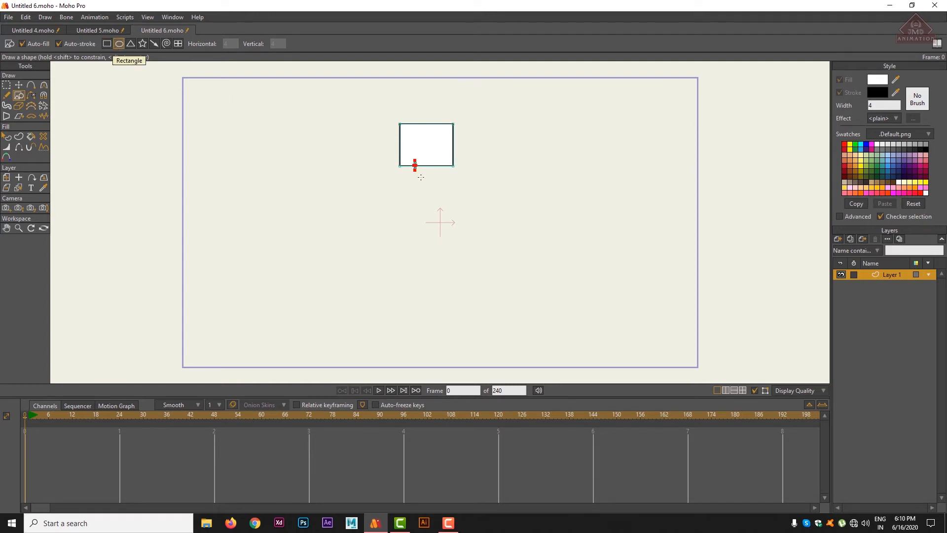
{"action": "mouse_move", "coordinate": [414, 161]}
{"action": "left_mouse_down"}
{"action": "mouse_move", "coordinate": [446, 220]}
{"action": "mouse_move", "coordinate": [439, 209]}
{"action": "left_mouse_up"}
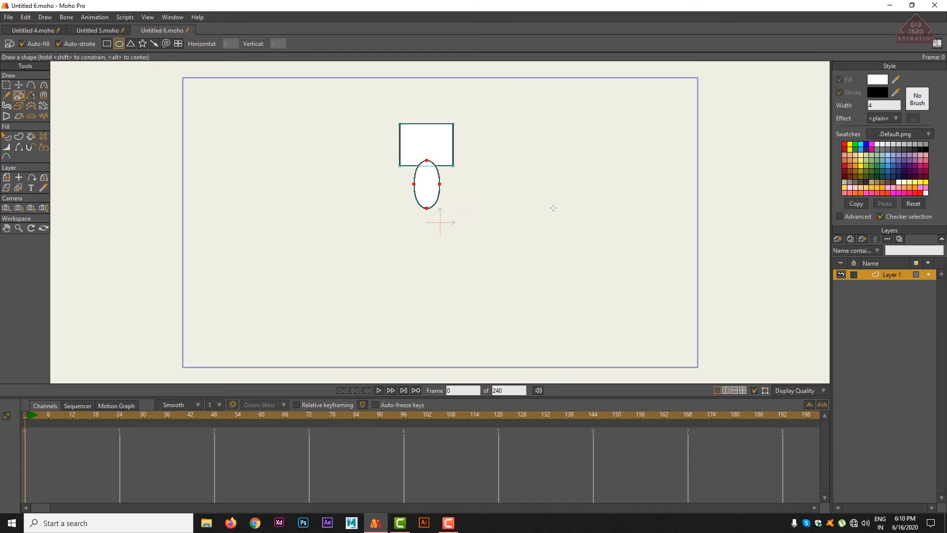
Add a bone layer and nest the vector layer with the rectangle and oval inside it
{"action": "left_click", "coordinate": [7, 85]}
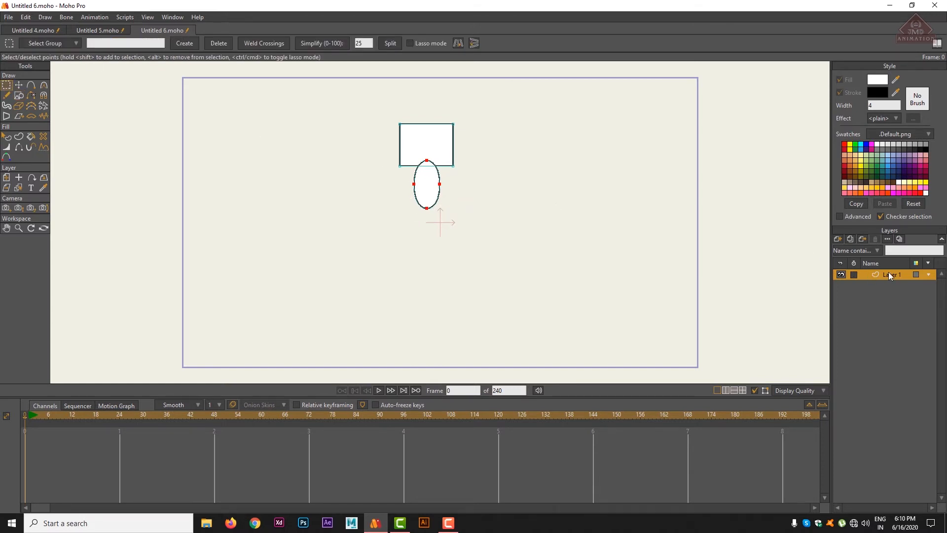
{"action": "left_click", "coordinate": [838, 239]}
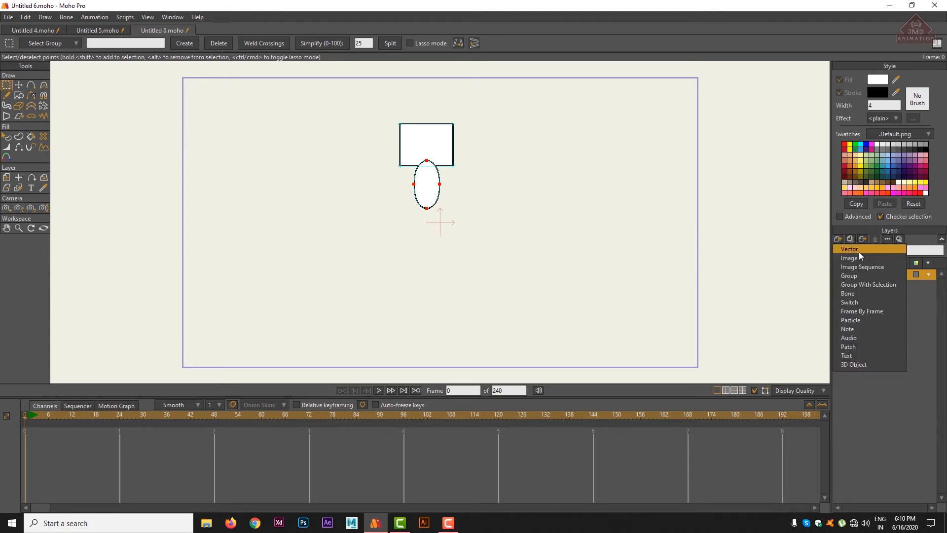
{"action": "left_click", "coordinate": [856, 291]}
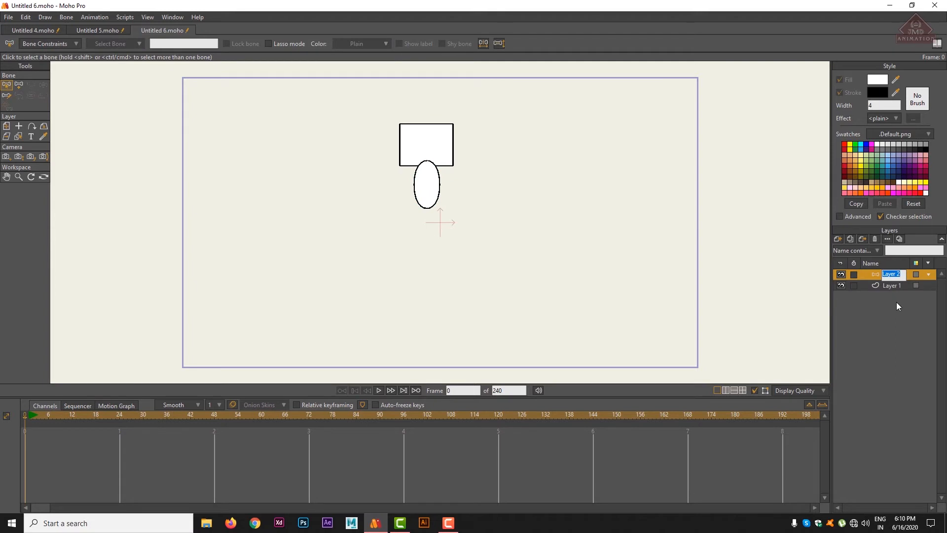
{"action": "mouse_move", "coordinate": [892, 282]}
{"action": "left_mouse_down"}
{"action": "mouse_move", "coordinate": [889, 271]}
{"action": "mouse_move", "coordinate": [874, 273]}
{"action": "left_mouse_up"}
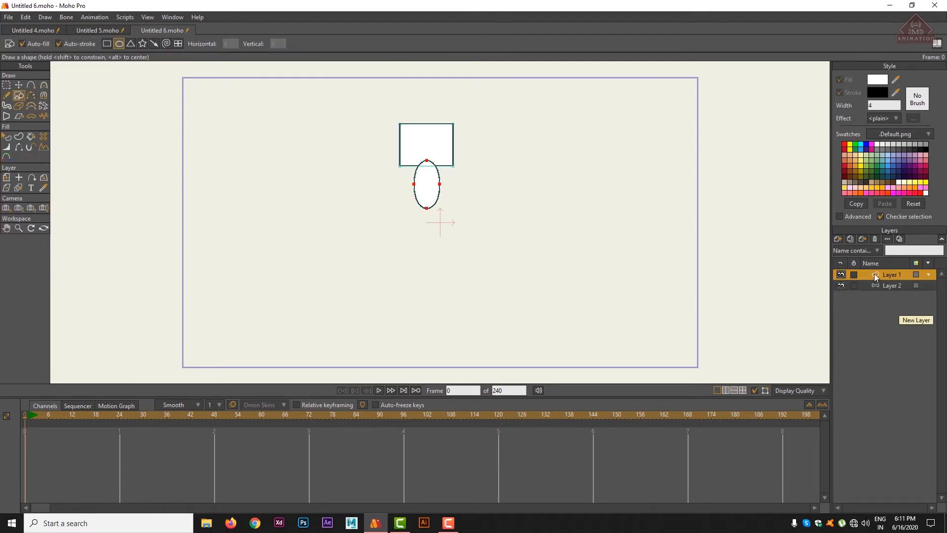
{"action": "left_click", "coordinate": [893, 284]}
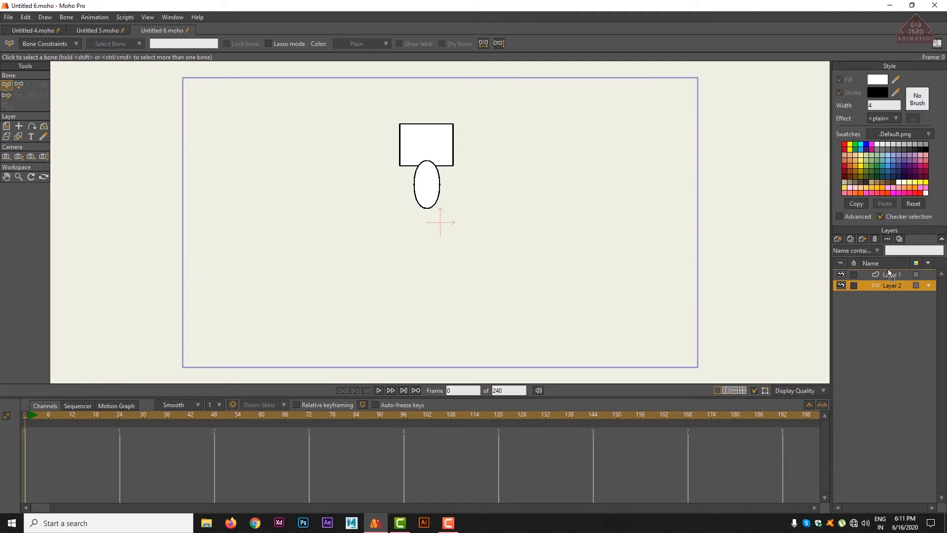
{"action": "mouse_move", "coordinate": [888, 271]}
{"action": "left_mouse_down"}
{"action": "mouse_move", "coordinate": [892, 287]}
{"action": "mouse_move", "coordinate": [887, 275]}
{"action": "left_mouse_up"}
{"action": "left_click", "coordinate": [867, 275]}
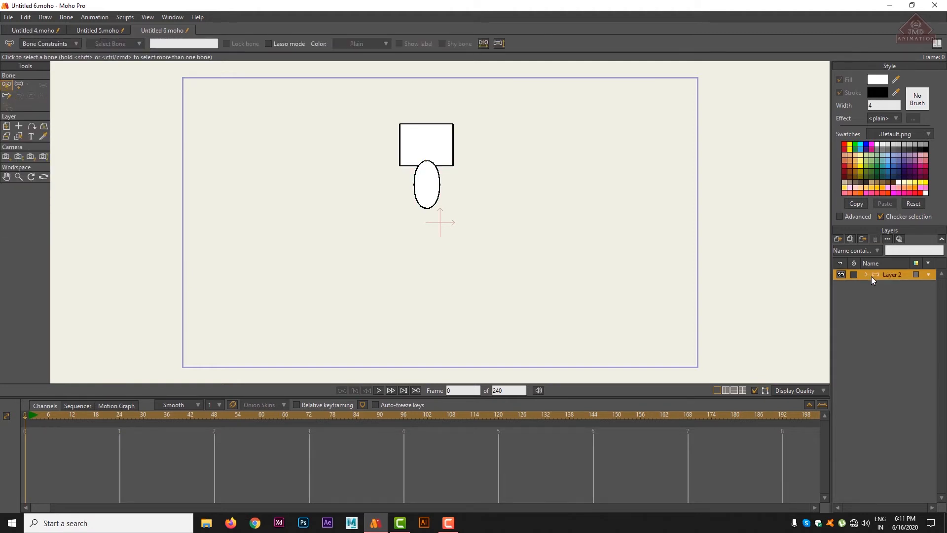
Add a chain of two vertical bones, one through the oval and one through the rectangle, and show their strength regions
{"action": "left_click", "coordinate": [19, 85]}
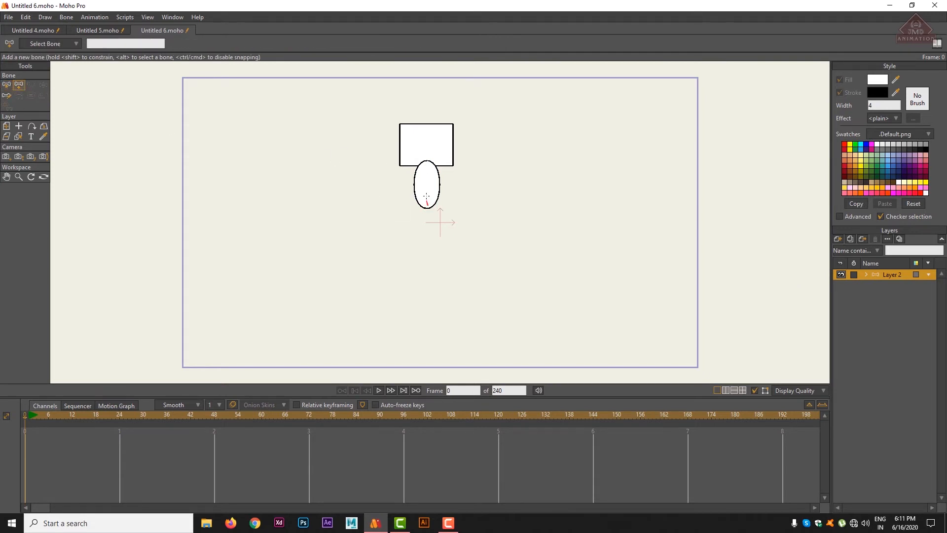
{"action": "left_click_drag", "start_coordinate": [427, 195], "coordinate": [427, 121]}
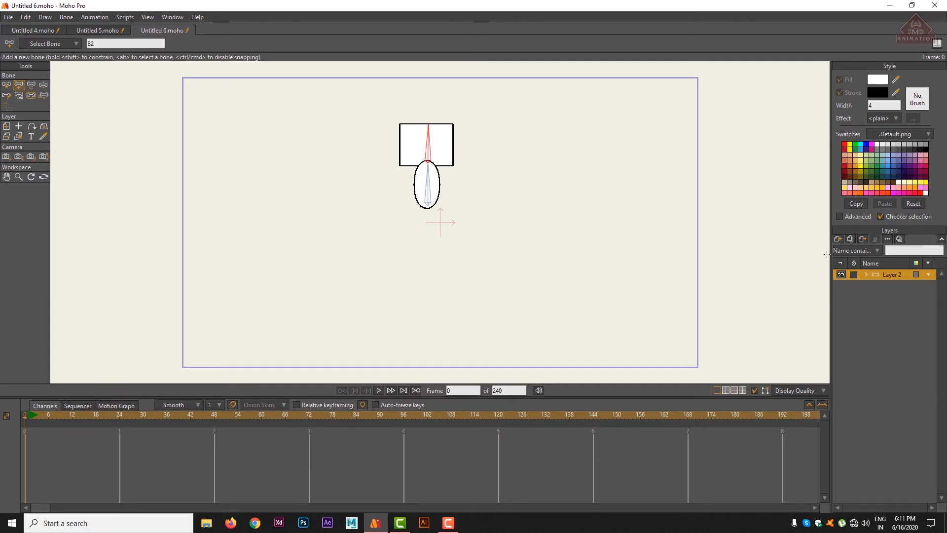
{"action": "left_click", "coordinate": [7, 85]}
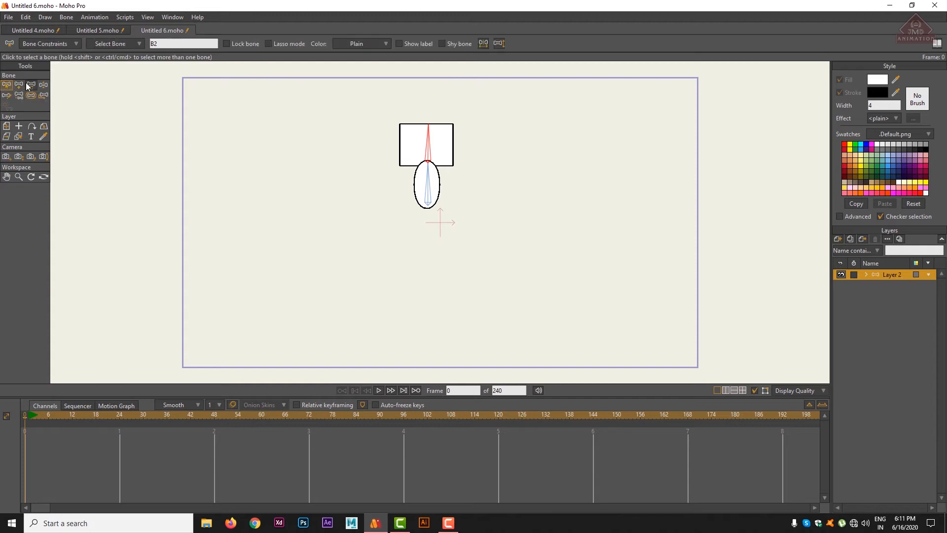
{"action": "left_click", "coordinate": [43, 86]}
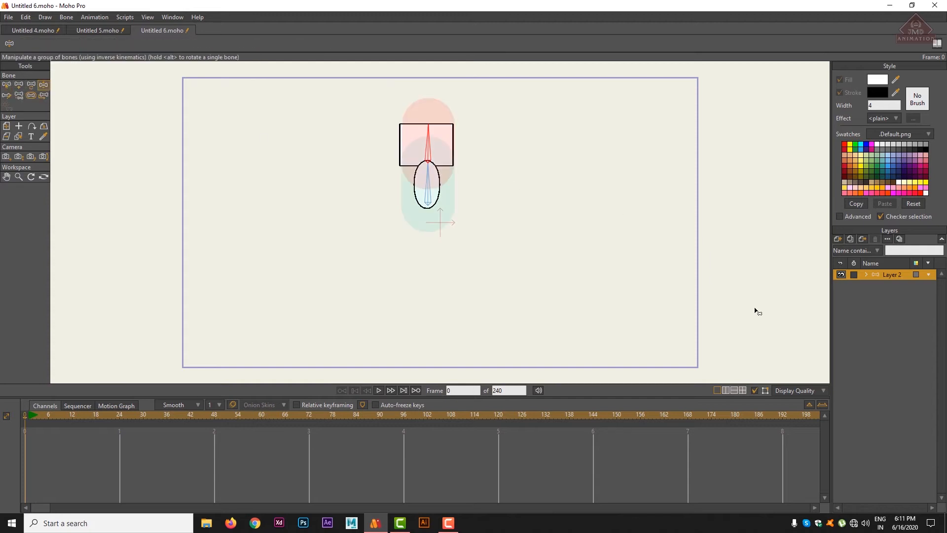
On the nested vector layer, select the rectangle's two top corner points with the Bind Points tool
{"action": "left_click", "coordinate": [864, 274]}
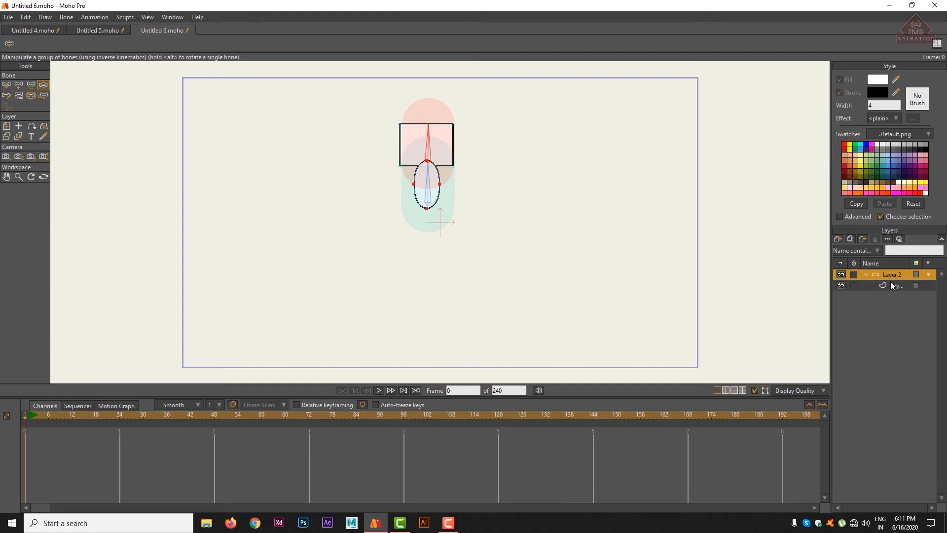
{"action": "left_click", "coordinate": [880, 286]}
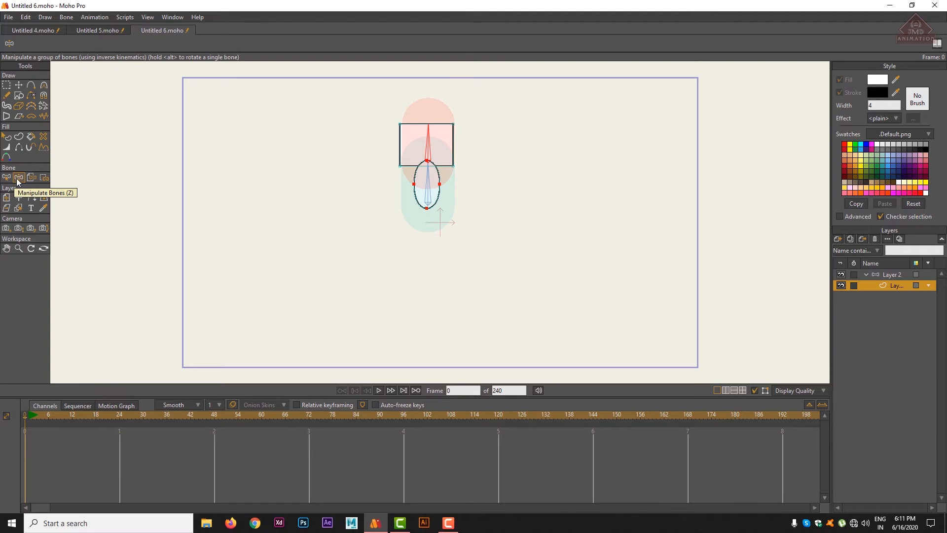
{"action": "left_click", "coordinate": [44, 179]}
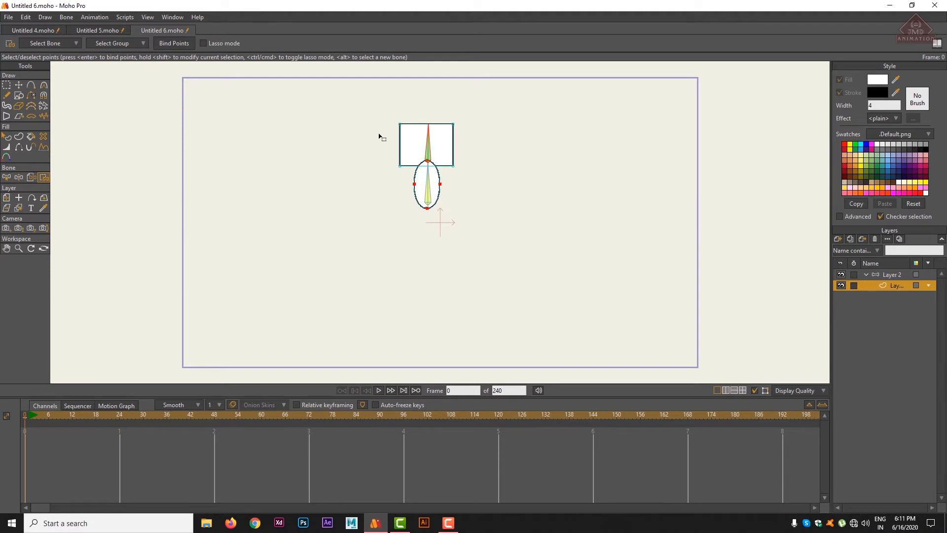
{"action": "left_click_drag", "start_coordinate": [359, 107], "coordinate": [492, 144]}
{"action": "left_click", "coordinate": [18, 178]}
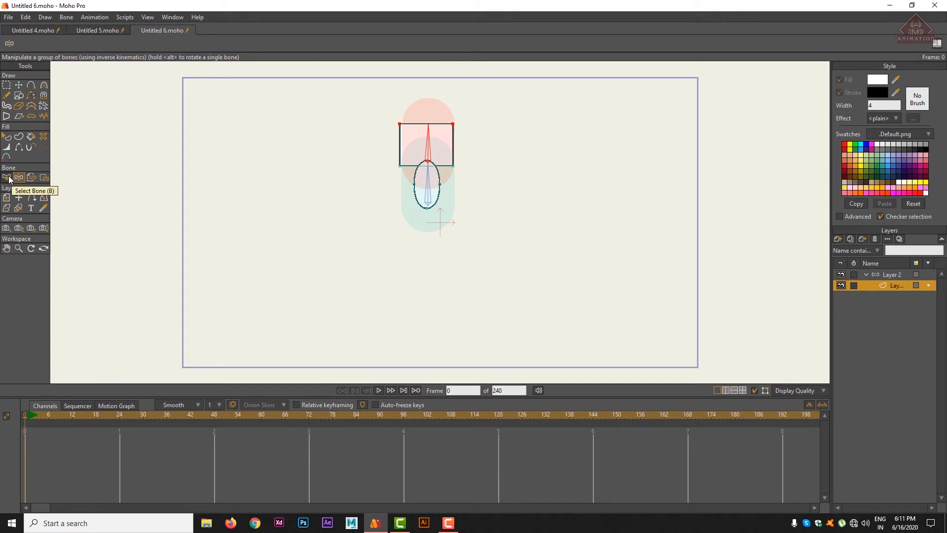
{"action": "key", "text": "b"}
{"action": "key", "text": "Return"}
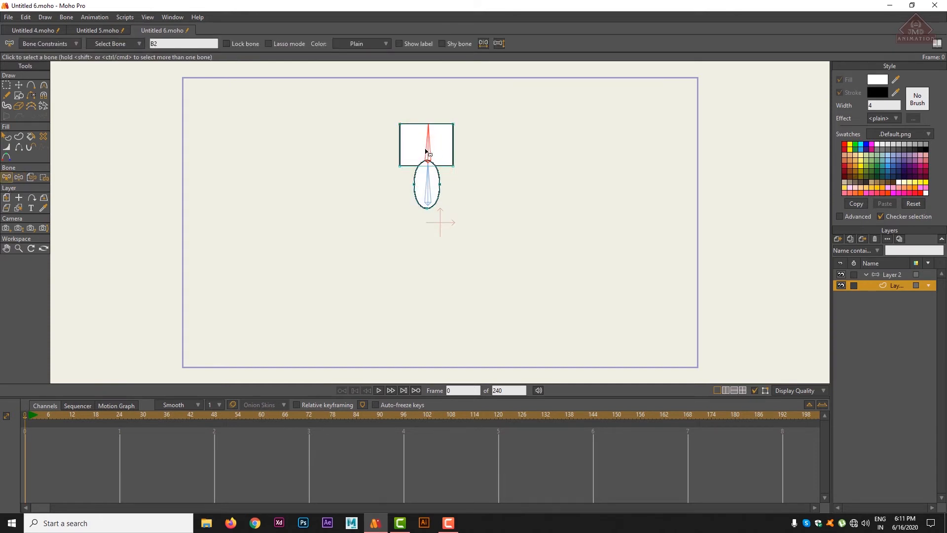
{"action": "left_click", "coordinate": [43, 178]}
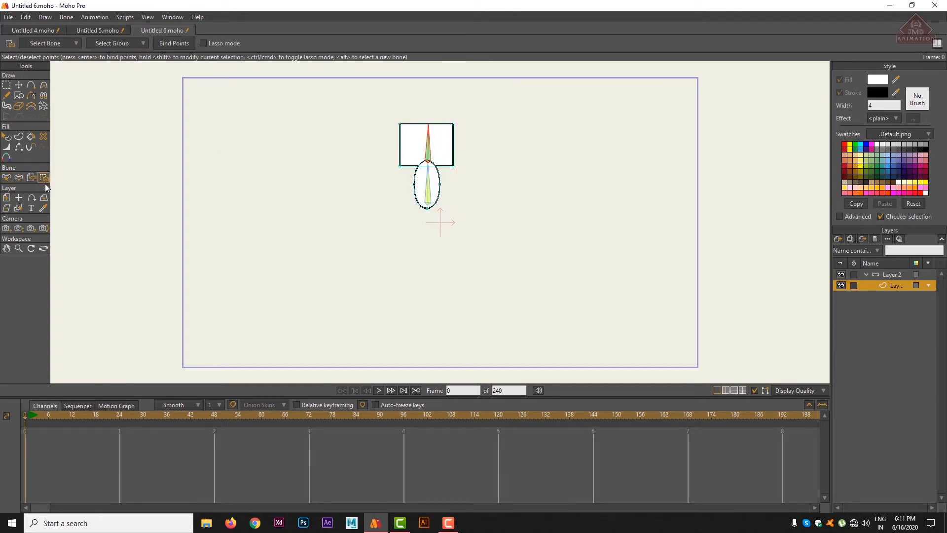
{"action": "left_click_drag", "start_coordinate": [362, 96], "coordinate": [490, 139]}
Play the timeline to frame 37 and slightly move the rectangle's bone on the bone layer with the Manipulate Bones tool
{"action": "key", "text": "space"}
{"action": "key", "text": "space"}
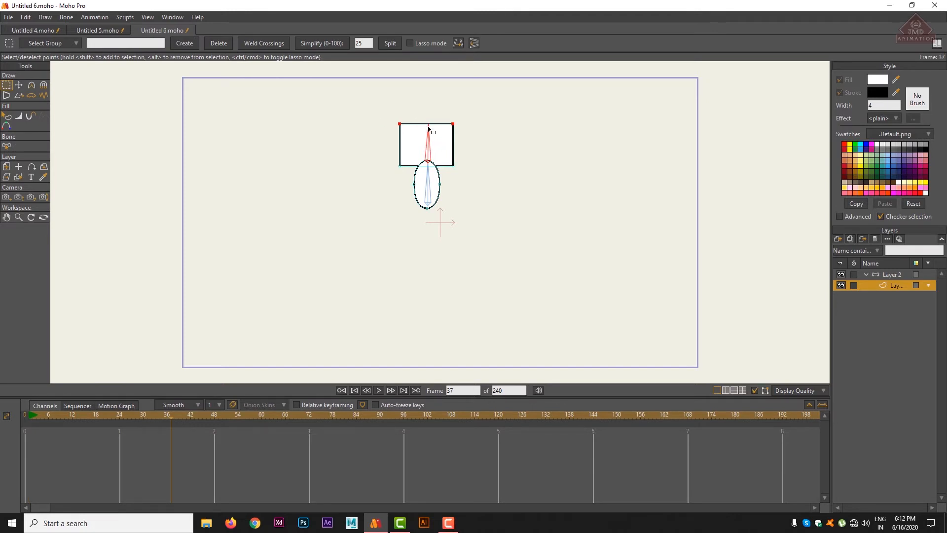
{"action": "left_click", "coordinate": [423, 131]}
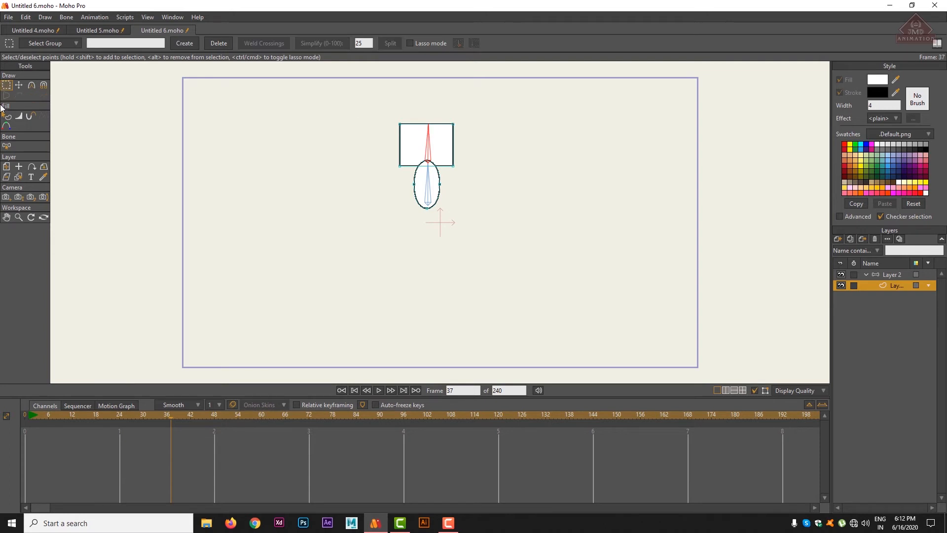
{"action": "left_click", "coordinate": [889, 274]}
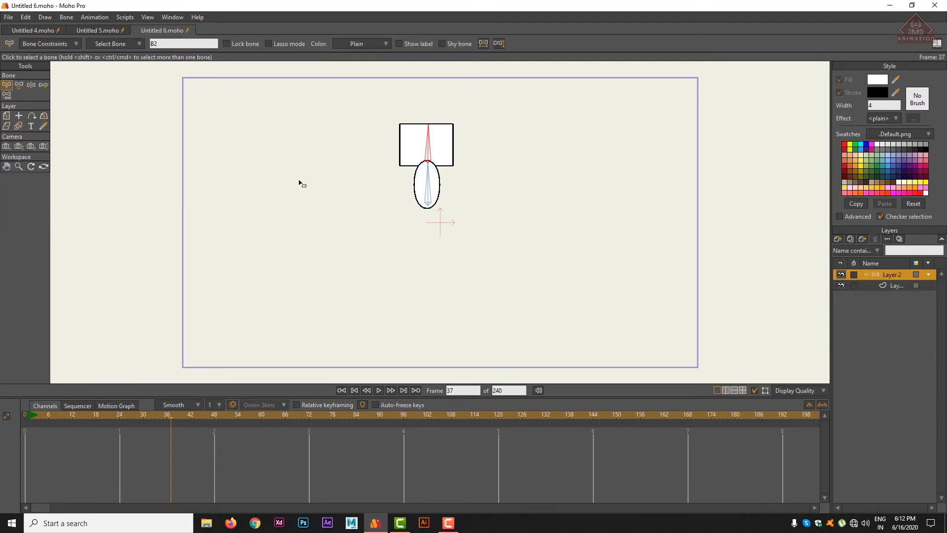
{"action": "left_click", "coordinate": [31, 85]}
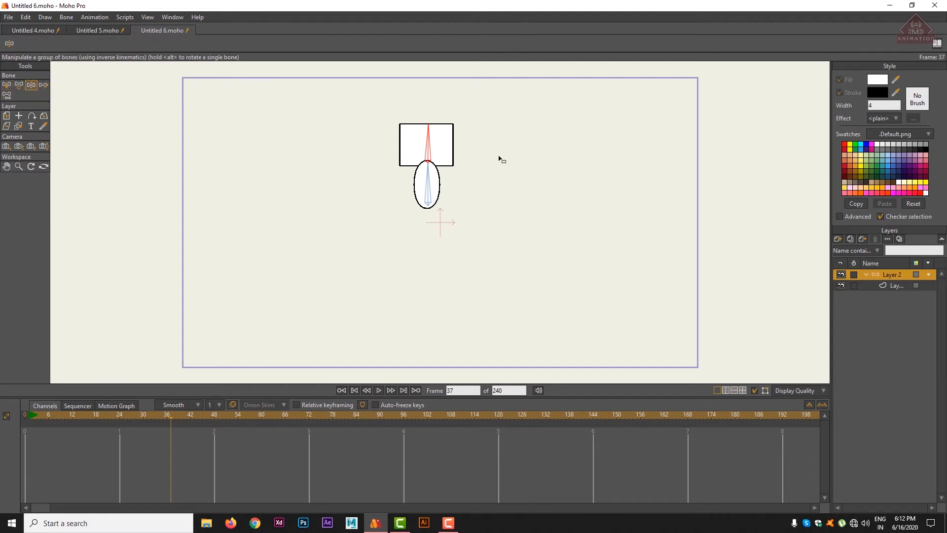
{"action": "left_click_drag", "start_coordinate": [428, 131], "coordinate": [430, 130]}
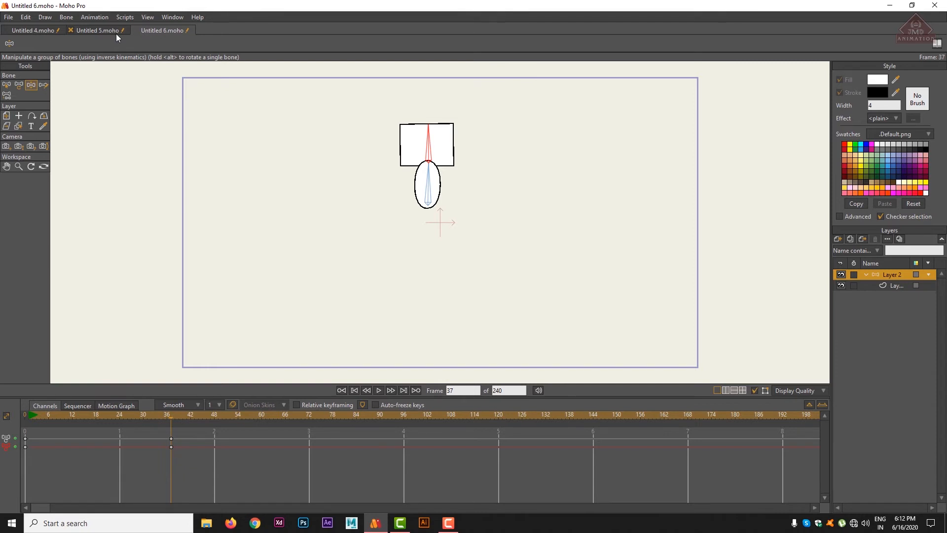
Switch to the Untitled 4.moho document containing the rigged boy character
{"action": "left_click", "coordinate": [40, 30]}
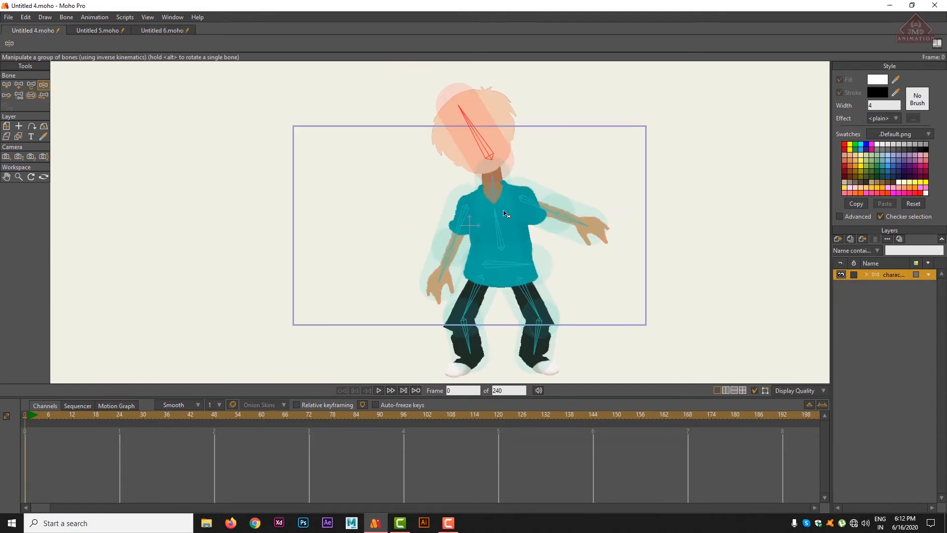
View the rigged silhouette in the Untitled 5.moho document and switch to the rectangle and oval shapes in Untitled 6.moho
{"action": "left_click", "coordinate": [92, 31]}
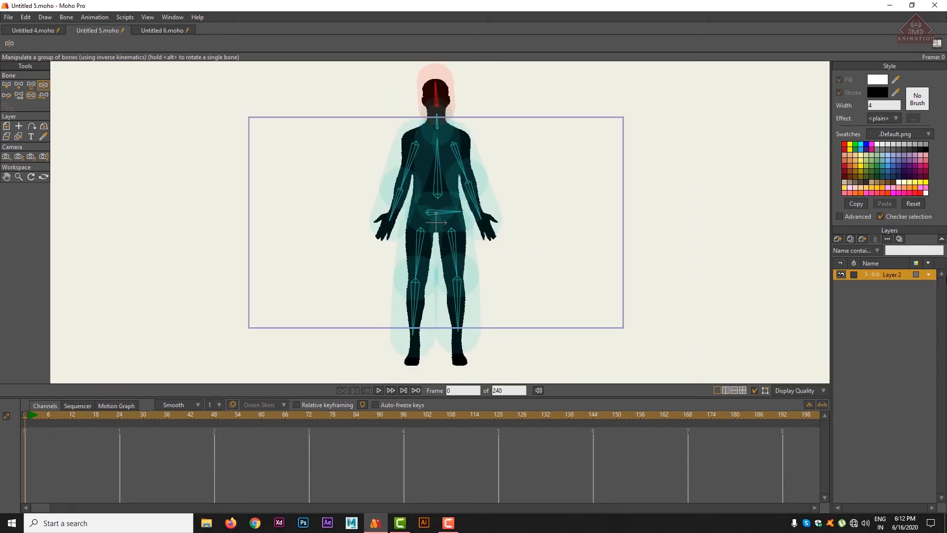
{"action": "left_click", "coordinate": [137, 31]}
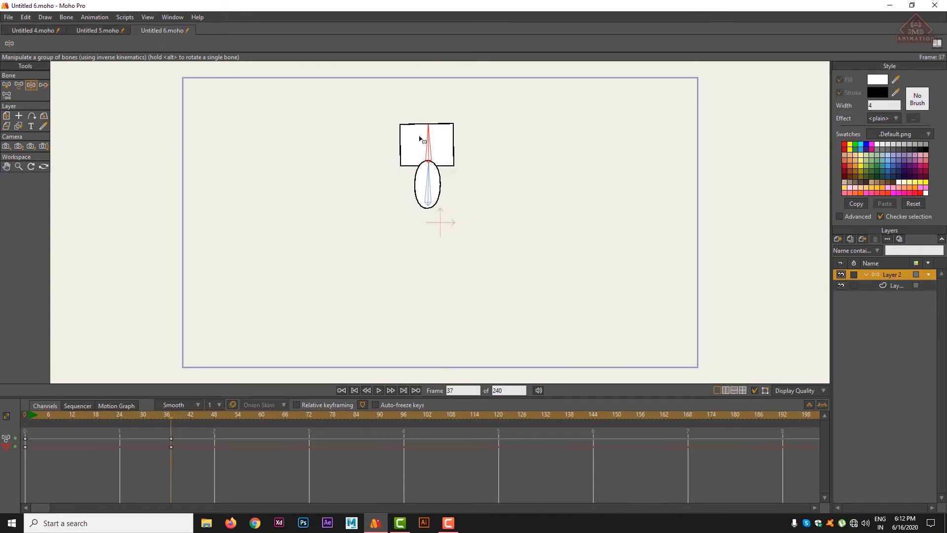
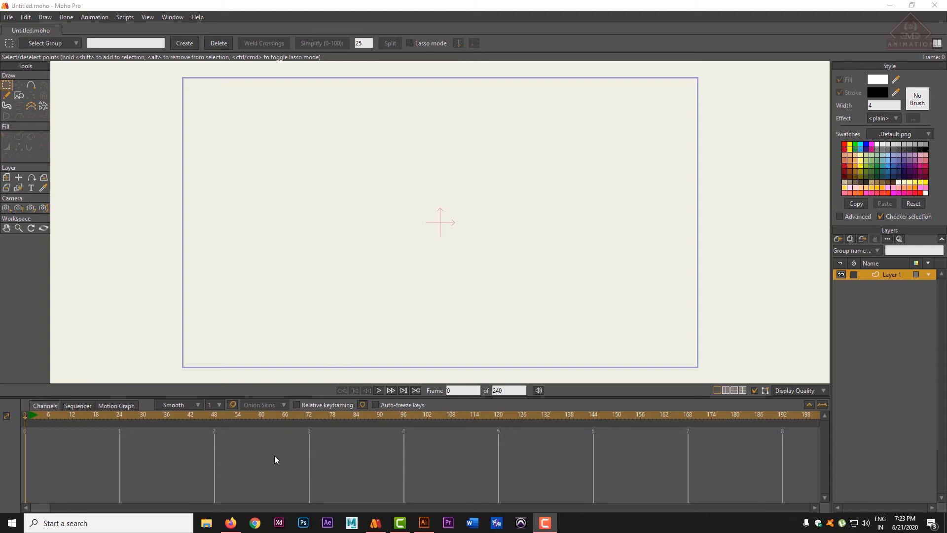
Switch to Firefox, open Google Images and enter "silihoute" as the image search term
{"action": "left_click", "coordinate": [231, 522]}
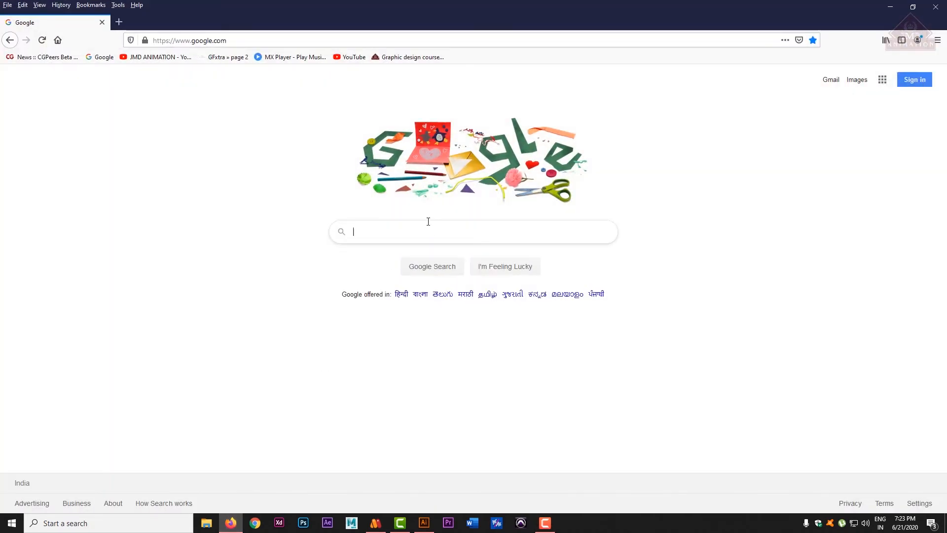
{"action": "left_click", "coordinate": [857, 80]}
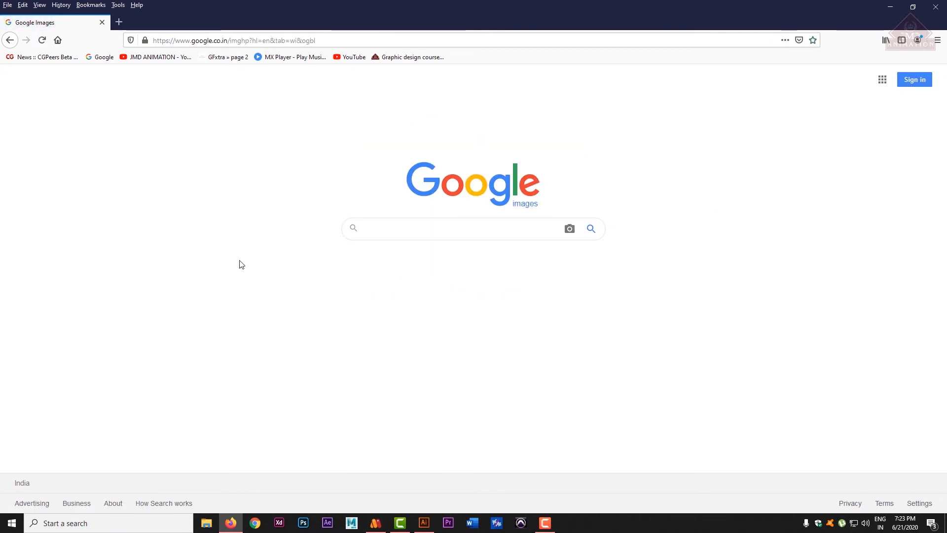
{"action": "type", "text": "s"}
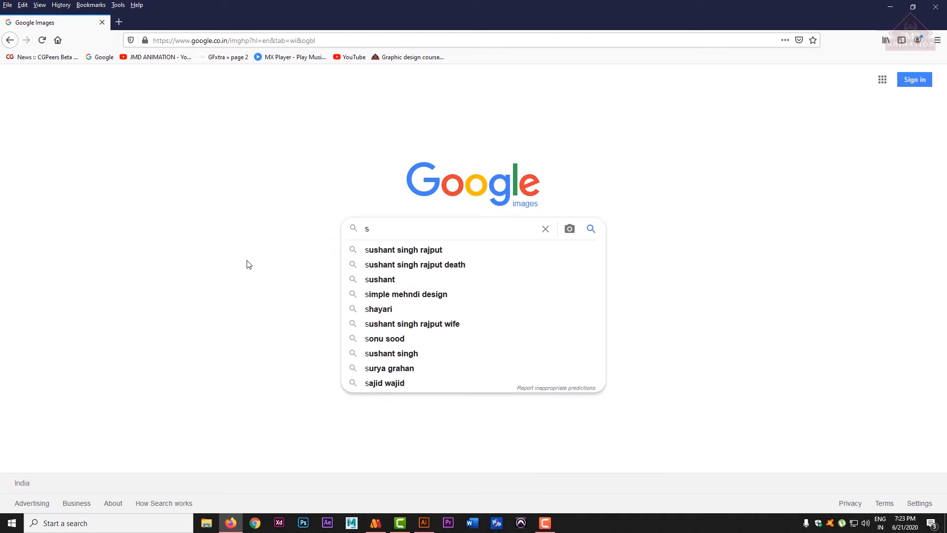
{"action": "type", "text": "ili"}
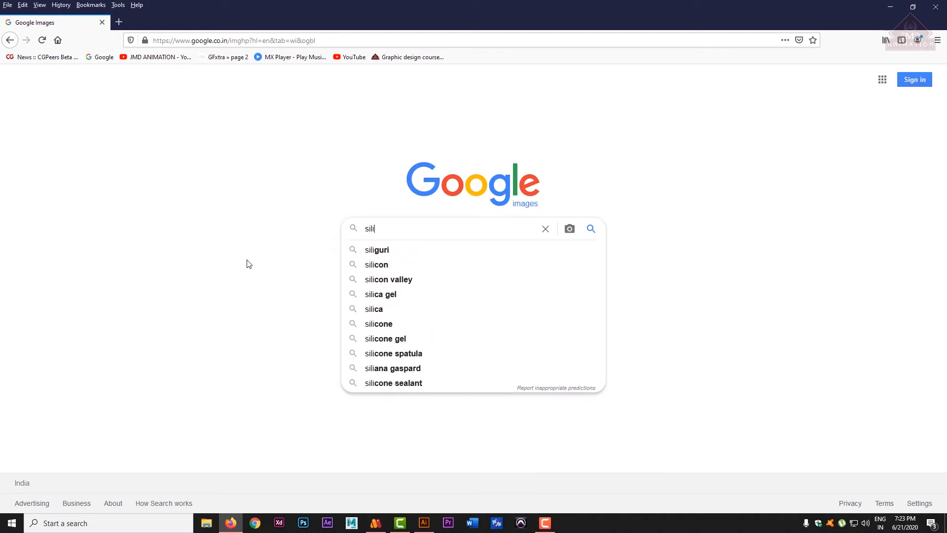
{"action": "type", "text": "houte"}
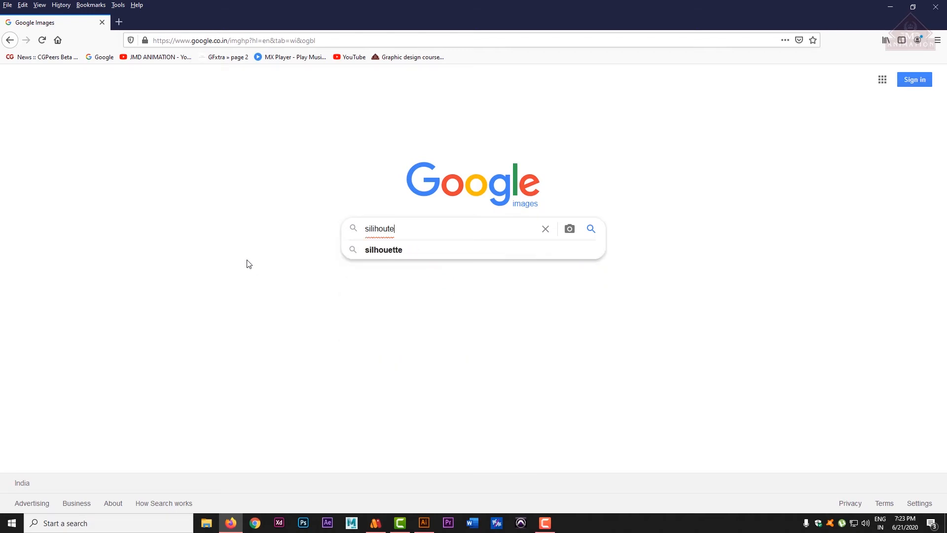
Search Google Images for "silihoute man" and preview the walking man silhouette from Pinterest
{"action": "type", "text": " man"}
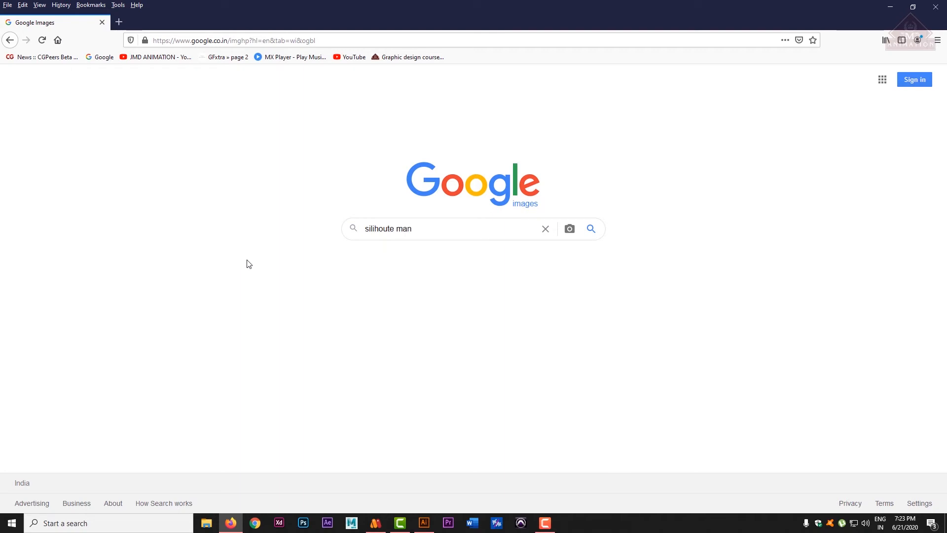
{"action": "left_click", "coordinate": [593, 229]}
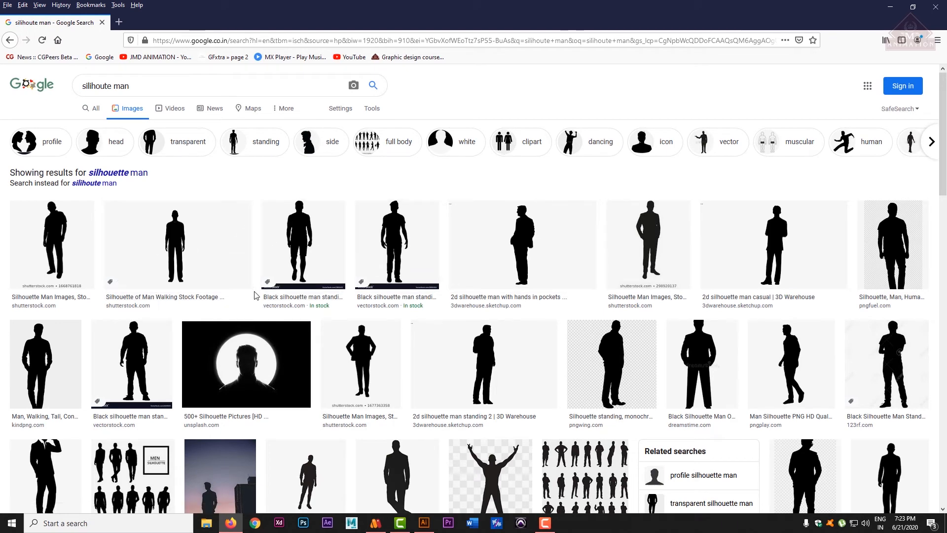
{"action": "left_click_drag", "start_coordinate": [941, 168], "coordinate": [941, 242]}
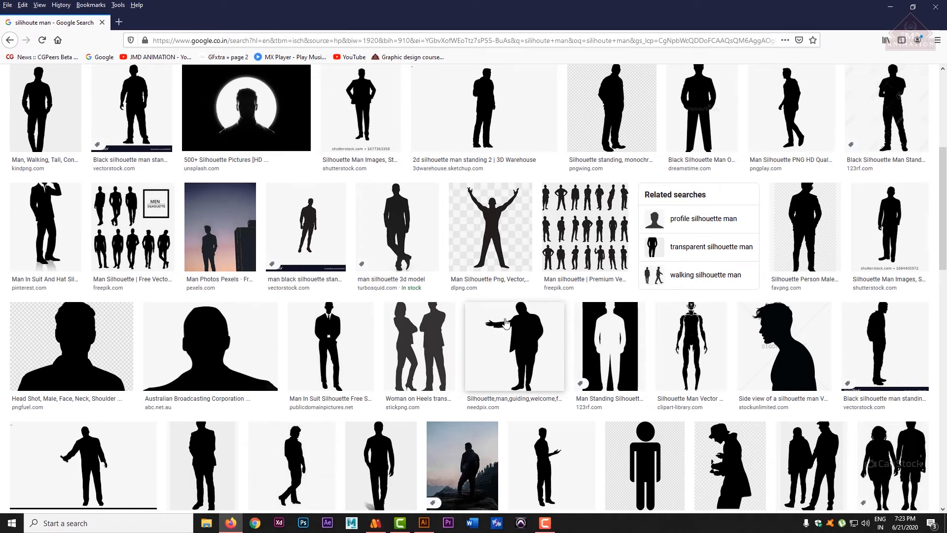
{"action": "left_click", "coordinate": [302, 462]}
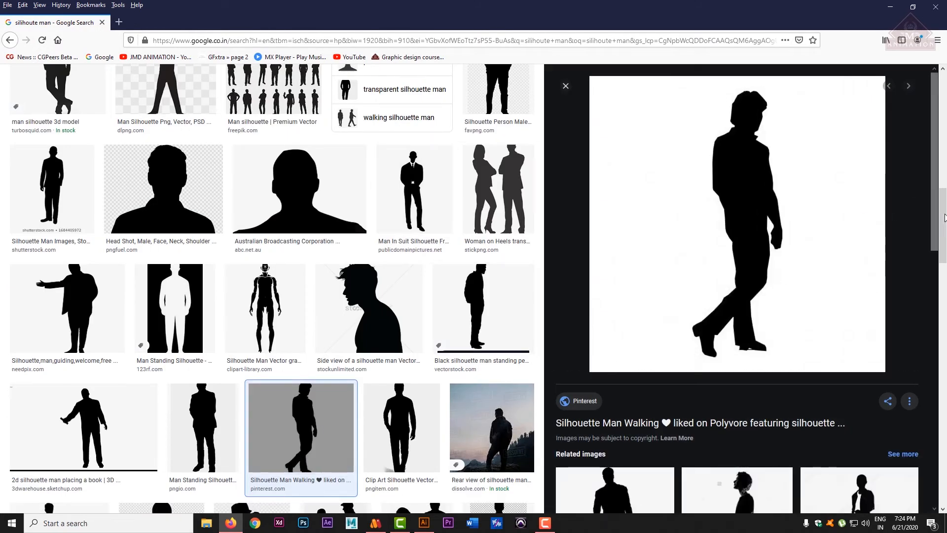
{"action": "mouse_move", "coordinate": [930, 190]}
{"action": "left_mouse_down"}
{"action": "mouse_move", "coordinate": [945, 320]}
{"action": "mouse_move", "coordinate": [943, 185]}
{"action": "left_mouse_up"}
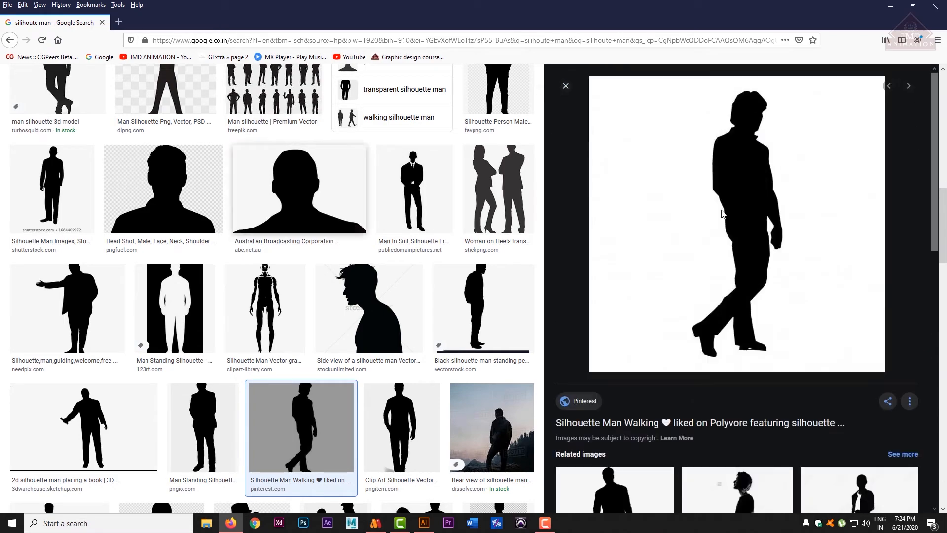
{"action": "scroll", "coordinate": [388, 150], "scroll_direction": "up", "scroll_amount": 10}
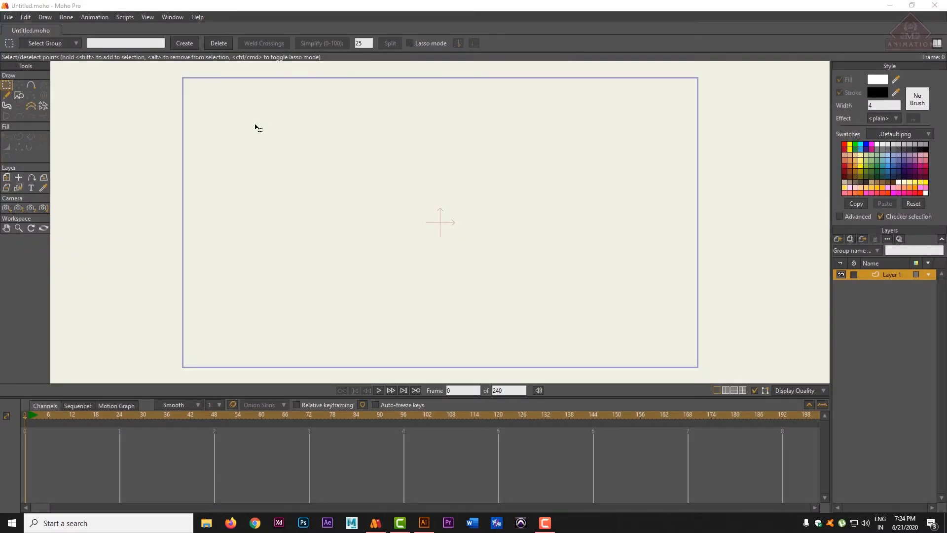
Switch to Illustrator, place the Woman_reference01 desktop image in the blank document and enlarge it to about 1495 × 1777 px
{"action": "left_click", "coordinate": [890, 5]}
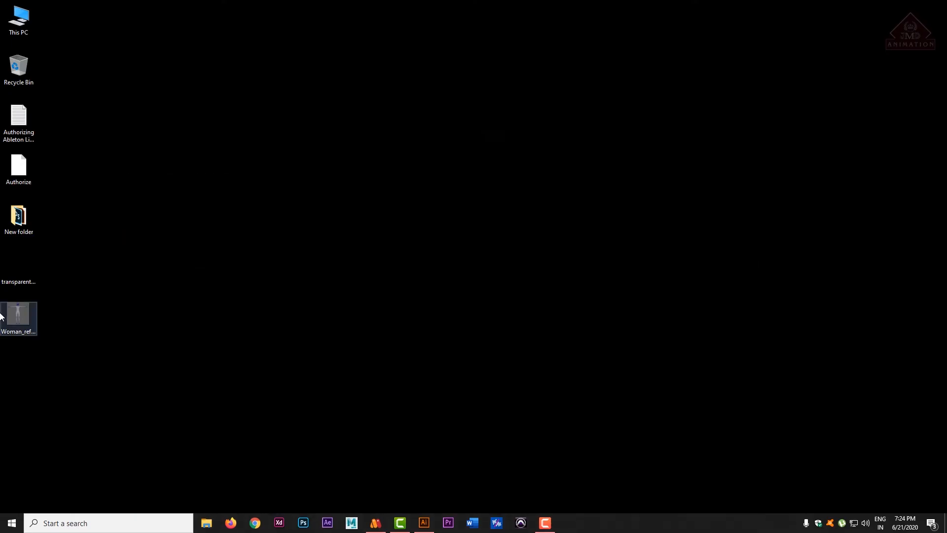
{"action": "left_click", "coordinate": [26, 316]}
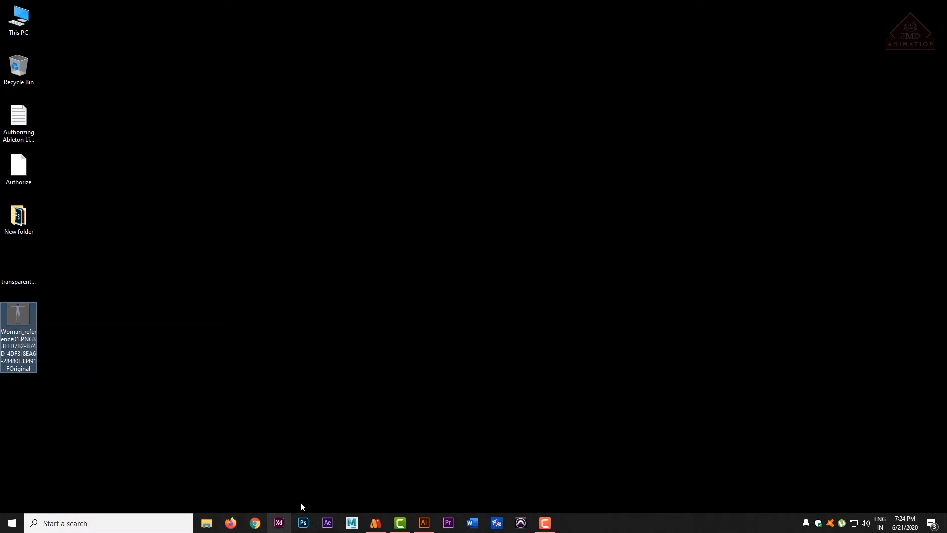
{"action": "left_click", "coordinate": [425, 524]}
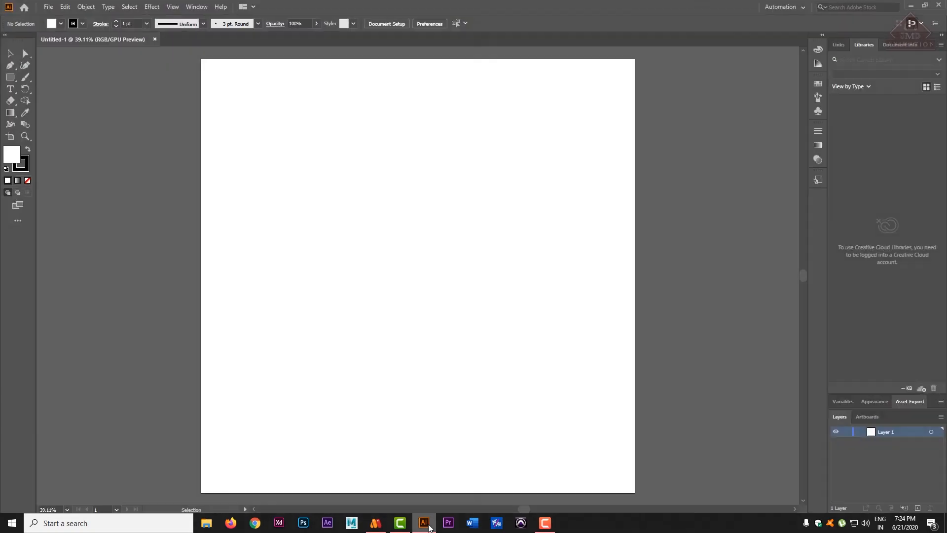
{"action": "left_click", "coordinate": [911, 6]}
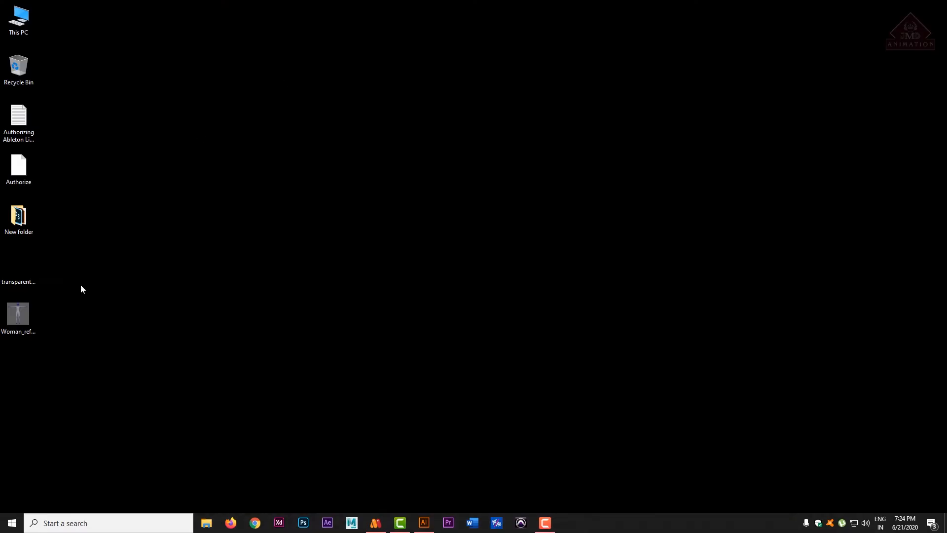
{"action": "left_click_drag", "start_coordinate": [13, 324], "coordinate": [464, 309]}
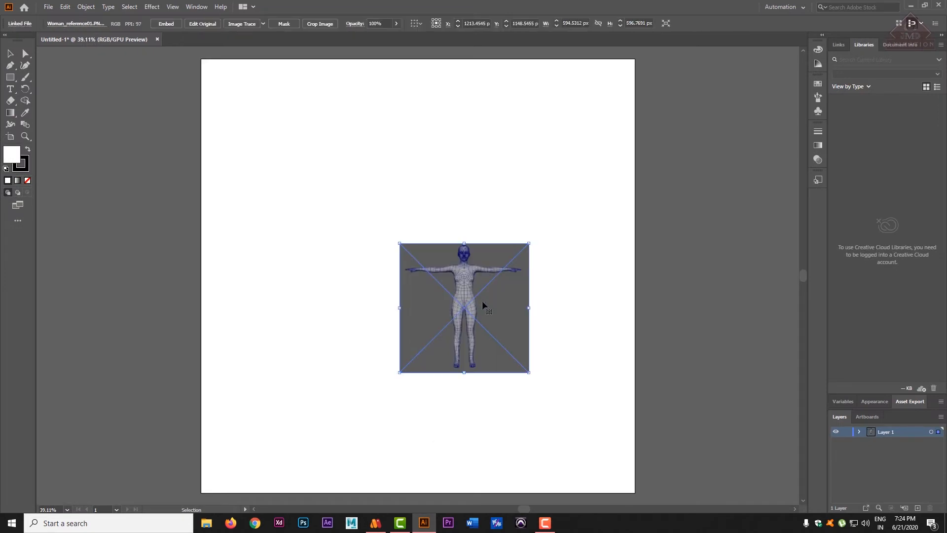
{"action": "left_click_drag", "start_coordinate": [330, 143], "coordinate": [258, 60]}
{"action": "left_click_drag", "start_coordinate": [545, 399], "coordinate": [582, 446]}
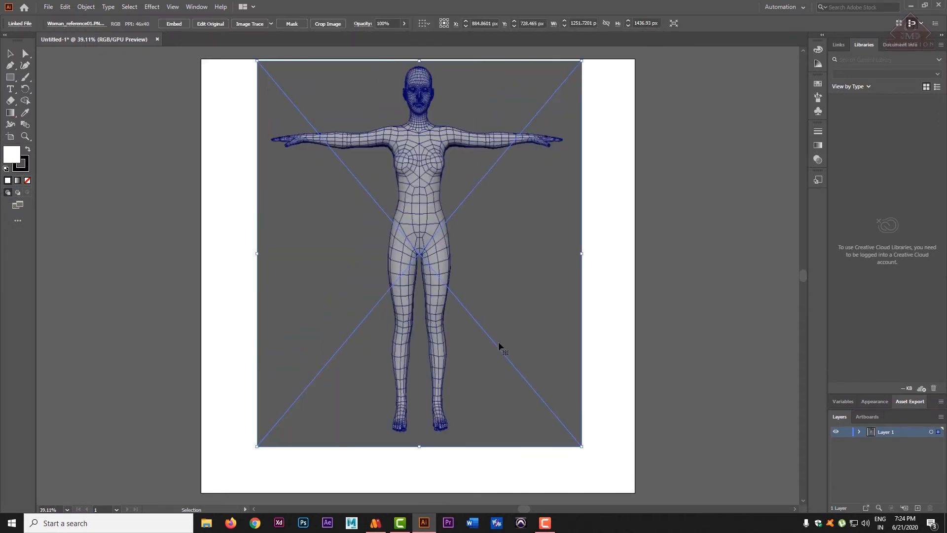
Embed the reference image in the document and lock it
{"action": "left_click", "coordinate": [174, 24]}
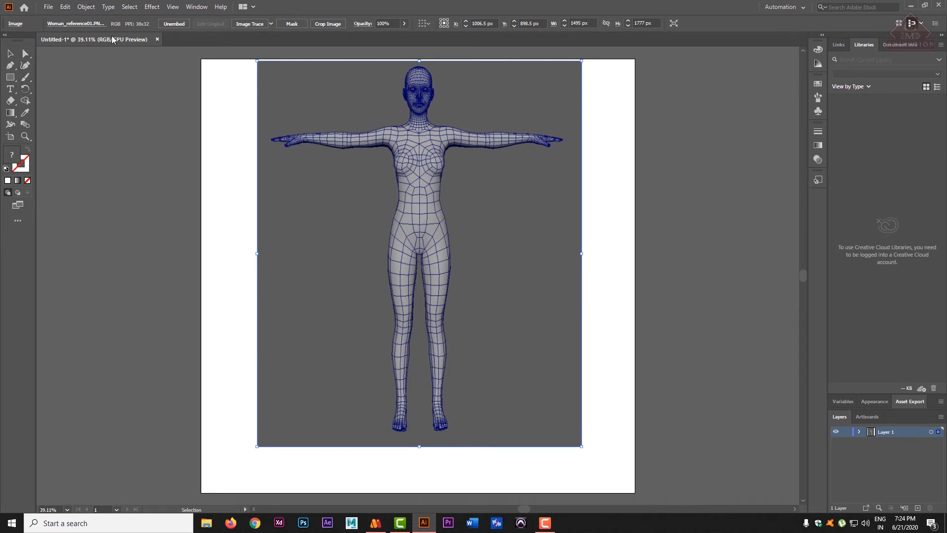
{"action": "left_click", "coordinate": [87, 7]}
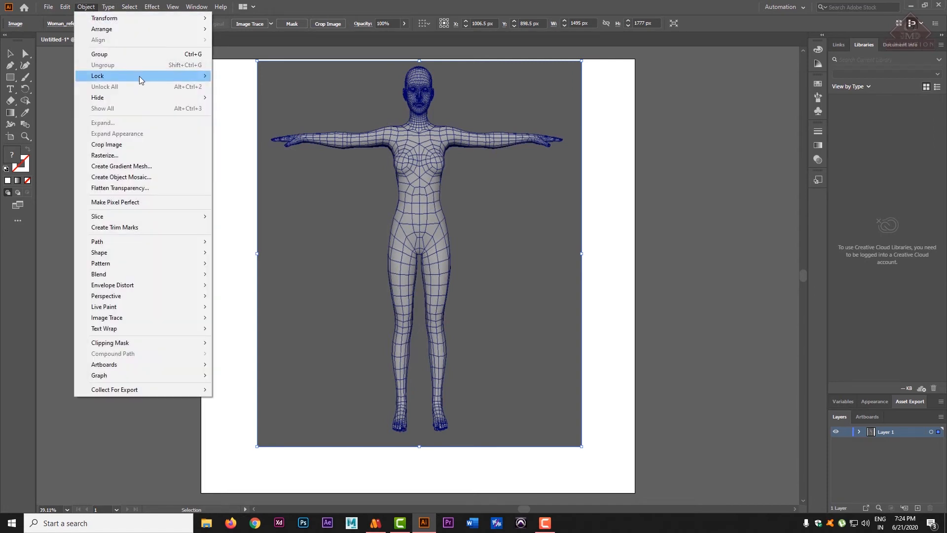
{"action": "mouse_move", "coordinate": [140, 76]}
{"action": "left_click", "coordinate": [267, 75]}
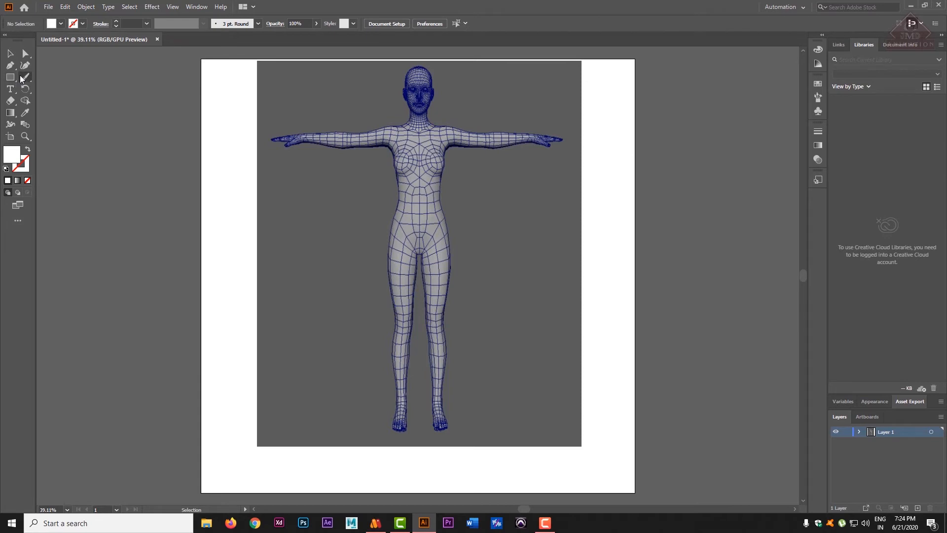
Trace the upper edge of the figure's left arm from shoulder to wrist with the Pen tool, using no fill and a white stroke
{"action": "left_click", "coordinate": [10, 65]}
{"action": "left_click", "coordinate": [441, 128]}
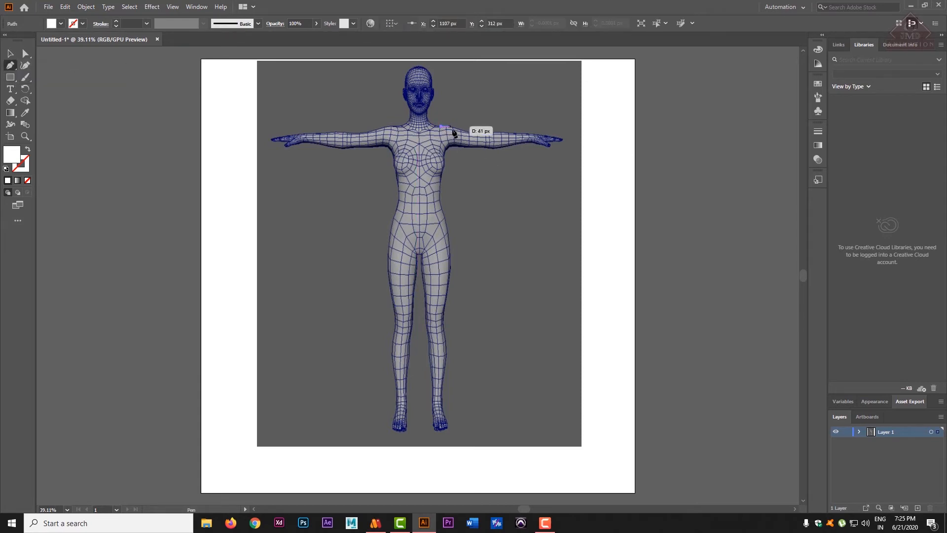
{"action": "left_click", "coordinate": [463, 131]}
{"action": "left_click", "coordinate": [469, 138]}
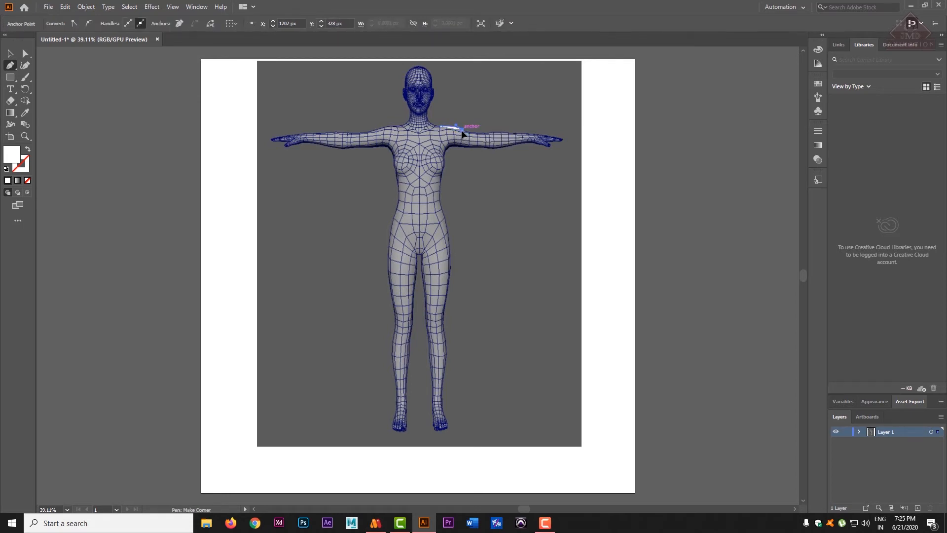
{"action": "left_click", "coordinate": [28, 149]}
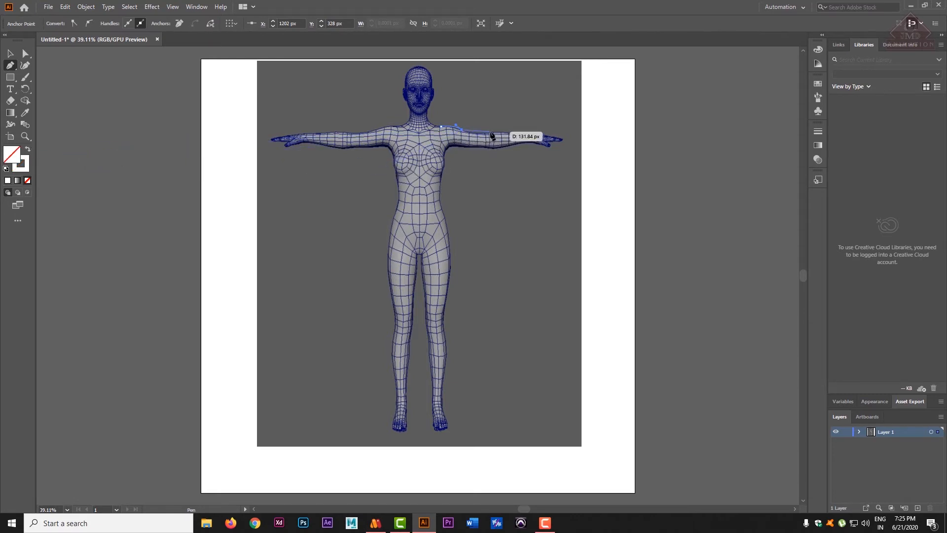
{"action": "left_click", "coordinate": [492, 132]}
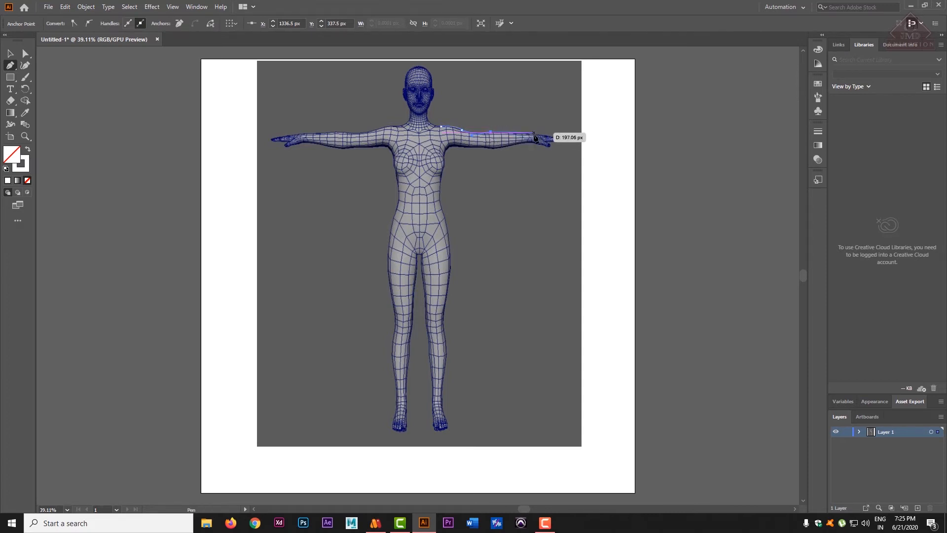
{"action": "left_click", "coordinate": [519, 134]}
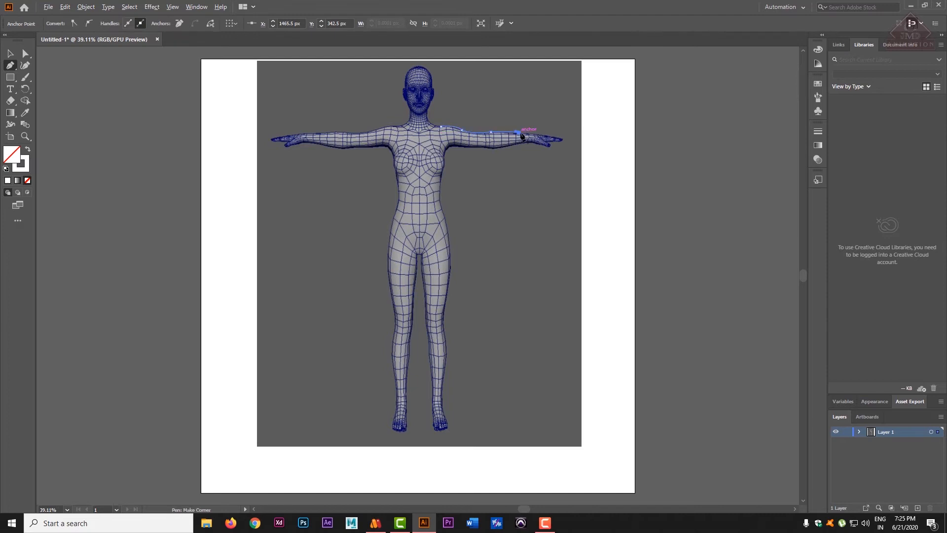
Continue the arm path around the fingertips and thumb to the underside of the wrist
{"action": "left_click_drag", "start_coordinate": [561, 139], "coordinate": [533, 143]}
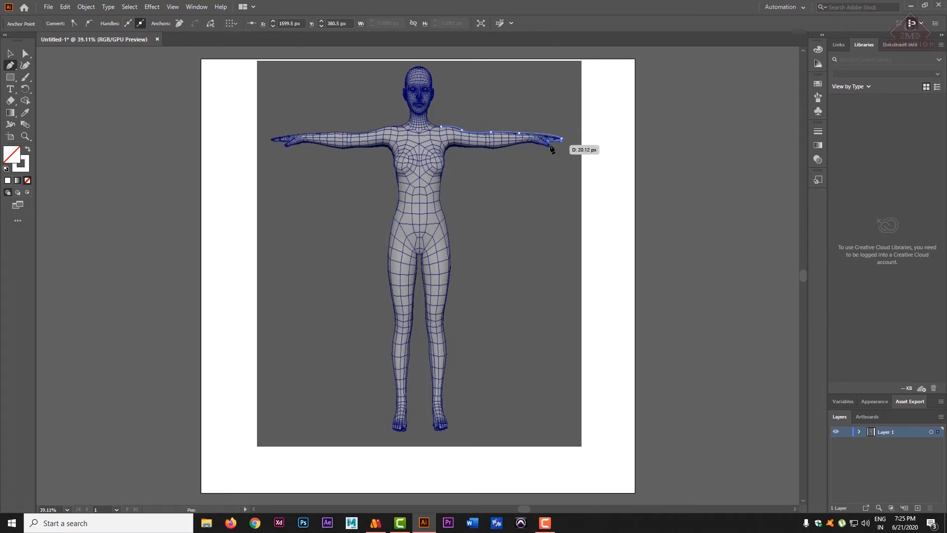
{"action": "left_click", "coordinate": [549, 144]}
{"action": "left_click_drag", "start_coordinate": [543, 145], "coordinate": [506, 149]}
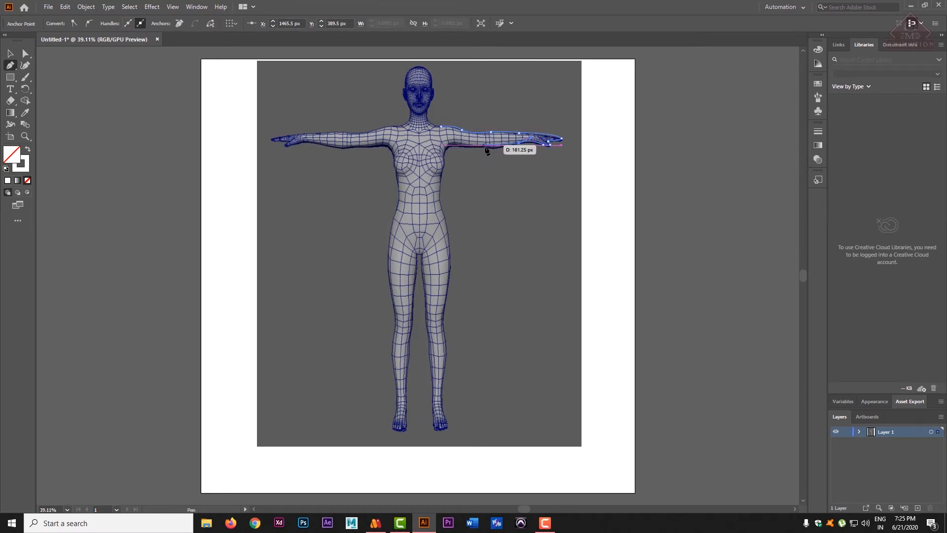
Continue the path along the arm's underside to the armpit, close it at the shoulder and undo any stray anchor point
{"action": "left_click", "coordinate": [482, 146]}
{"action": "left_click_drag", "start_coordinate": [466, 143], "coordinate": [472, 137]}
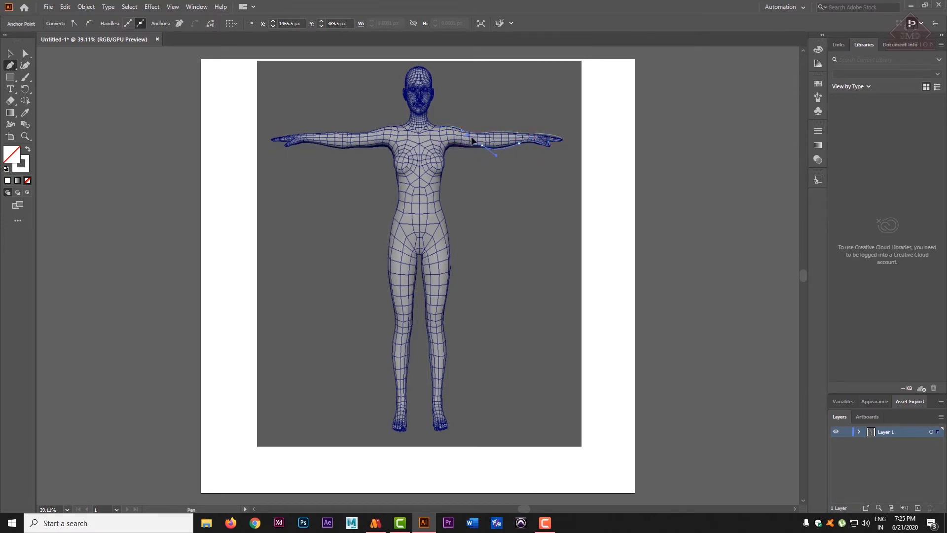
{"action": "left_click", "coordinate": [474, 141]}
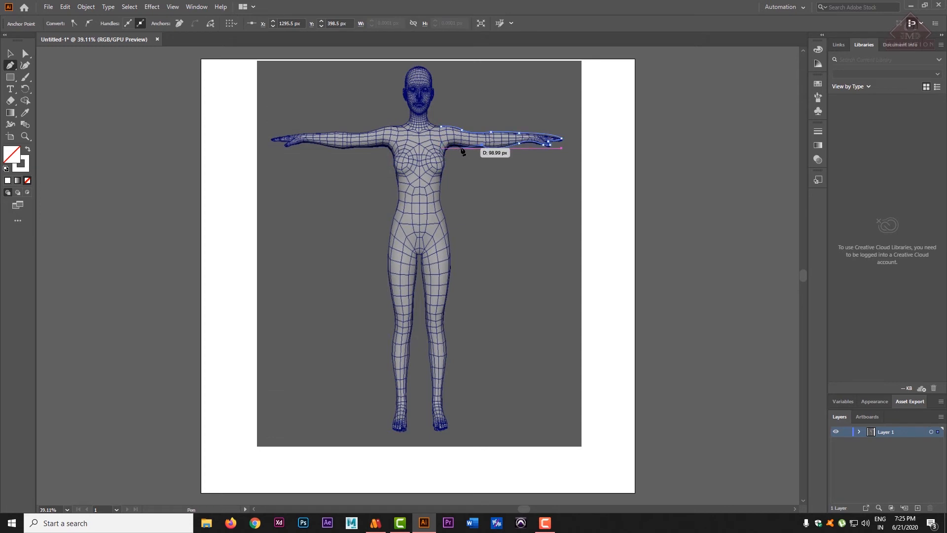
{"action": "left_click", "coordinate": [460, 149], "text": "ctrl"}
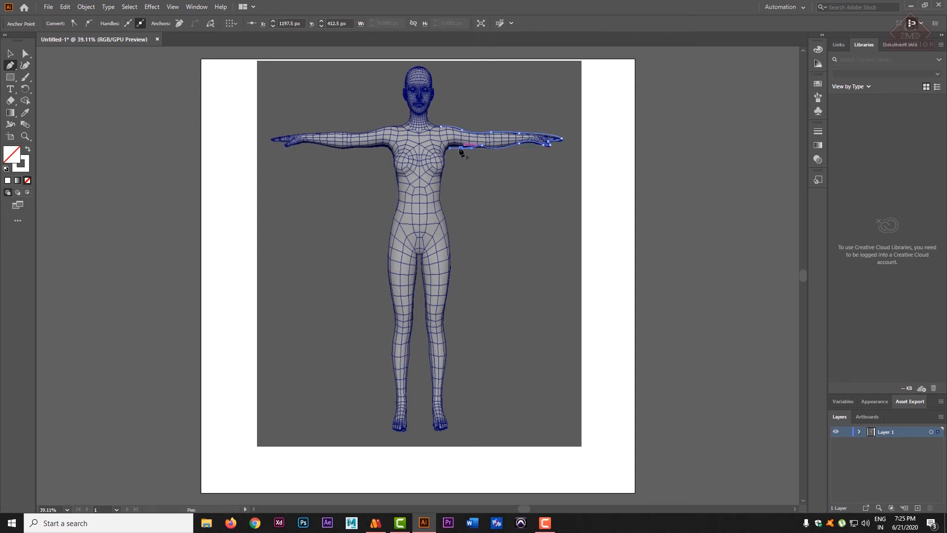
{"action": "left_click", "coordinate": [450, 151], "text": "ctrl"}
{"action": "left_click_drag", "start_coordinate": [445, 149], "coordinate": [443, 120]}
{"action": "left_click", "coordinate": [449, 117]}
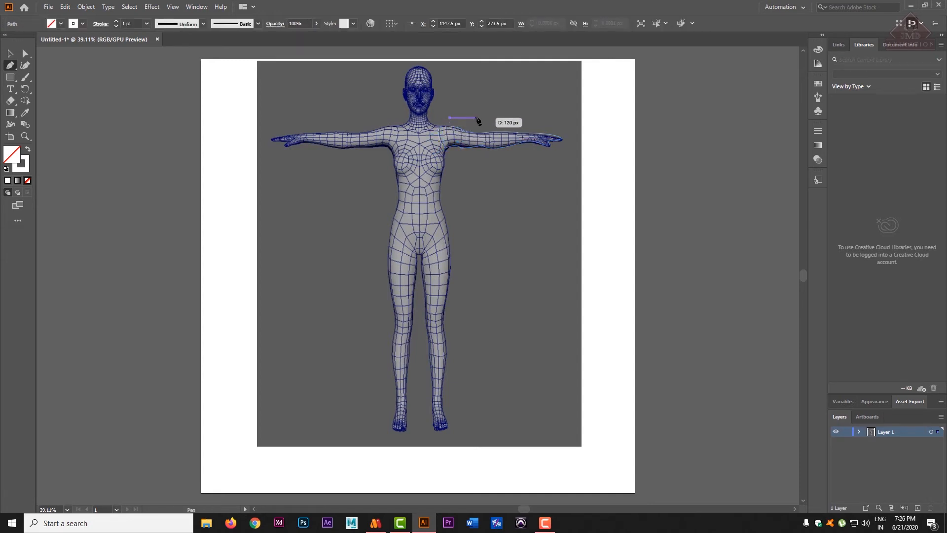
{"action": "key", "text": "ctrl+z"}
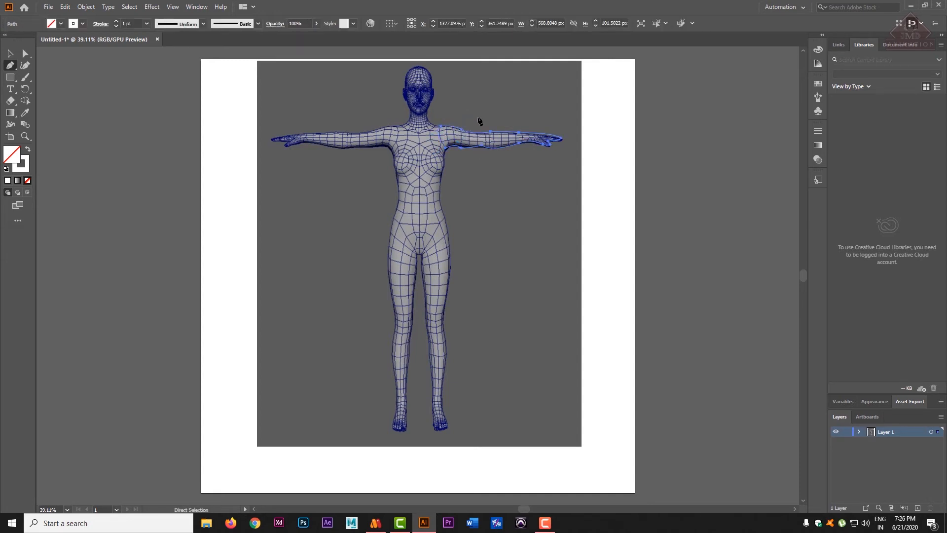
Fill the traced arm shape with a dark warm grey
{"action": "double_click", "coordinate": [7, 151]}
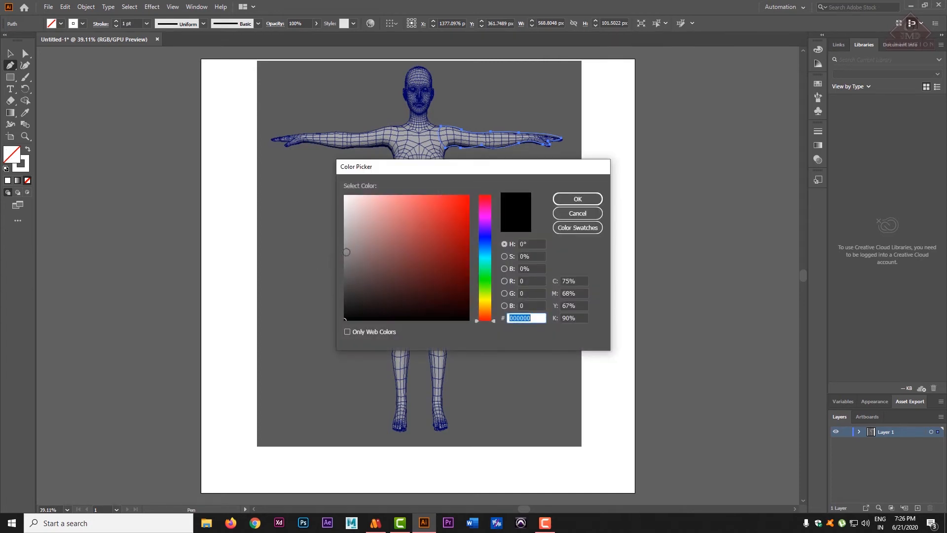
{"action": "left_click", "coordinate": [346, 252]}
{"action": "left_click", "coordinate": [598, 200]}
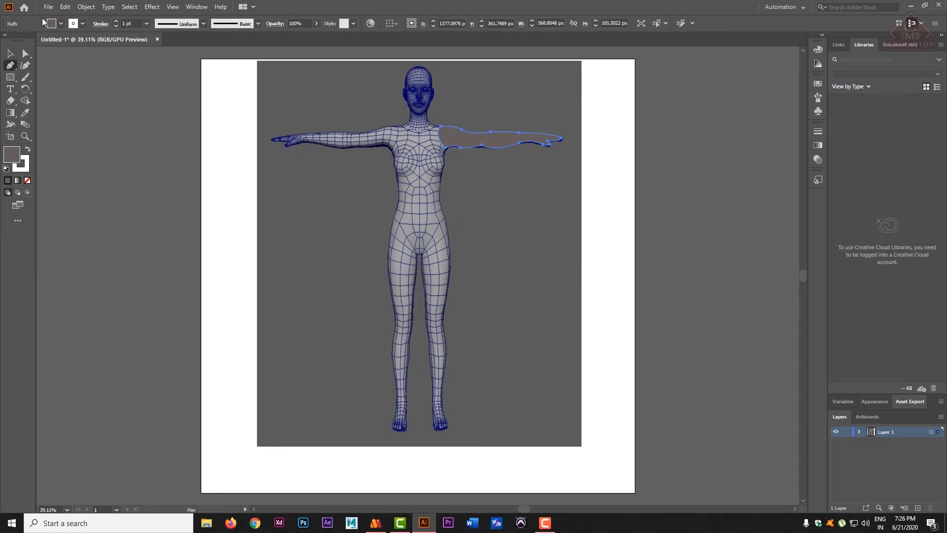
Unlock the woman reference image and delete it from the artboard
{"action": "left_click", "coordinate": [86, 7]}
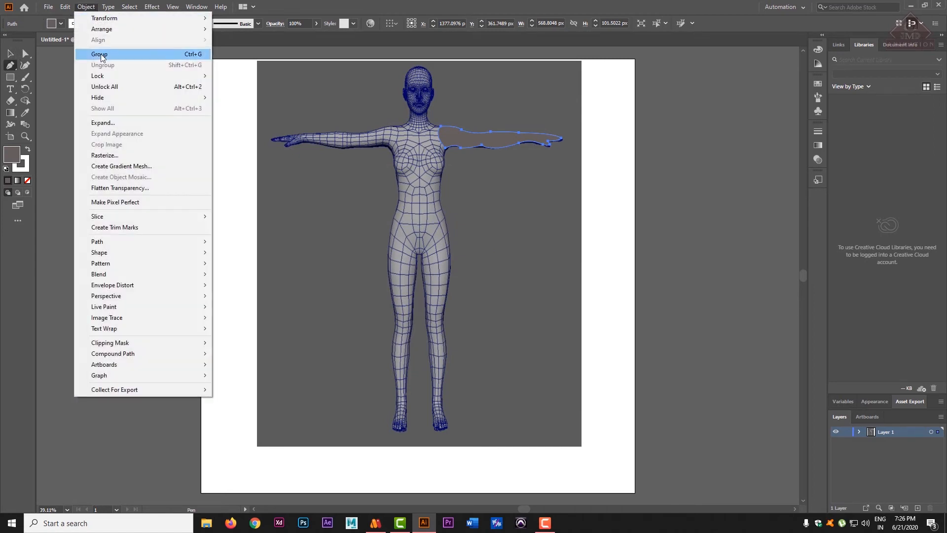
{"action": "left_click", "coordinate": [104, 87]}
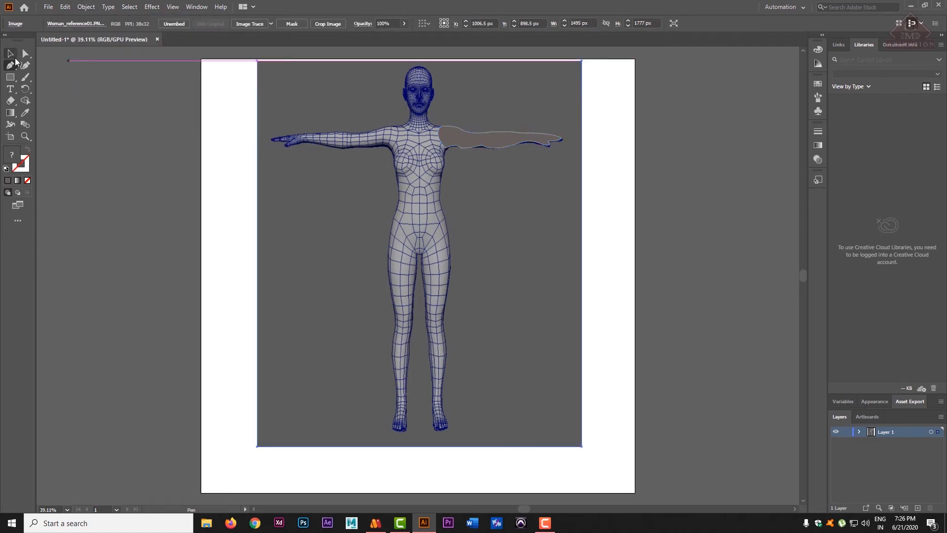
{"action": "left_click", "coordinate": [15, 57]}
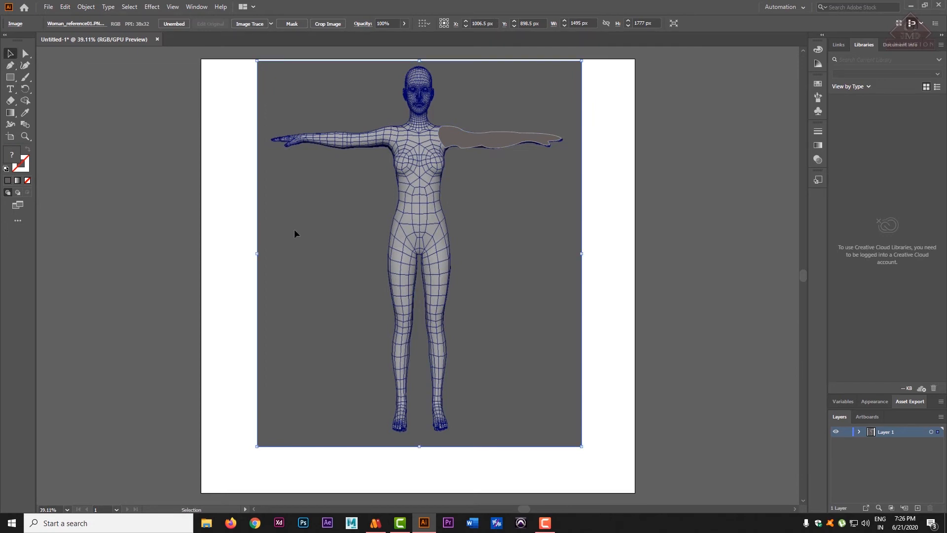
{"action": "key", "text": "Delete"}
Move the arm shape toward the middle of the artboard and enlarge it to about 1222 × 218 px
{"action": "left_click_drag", "start_coordinate": [482, 142], "coordinate": [348, 235]}
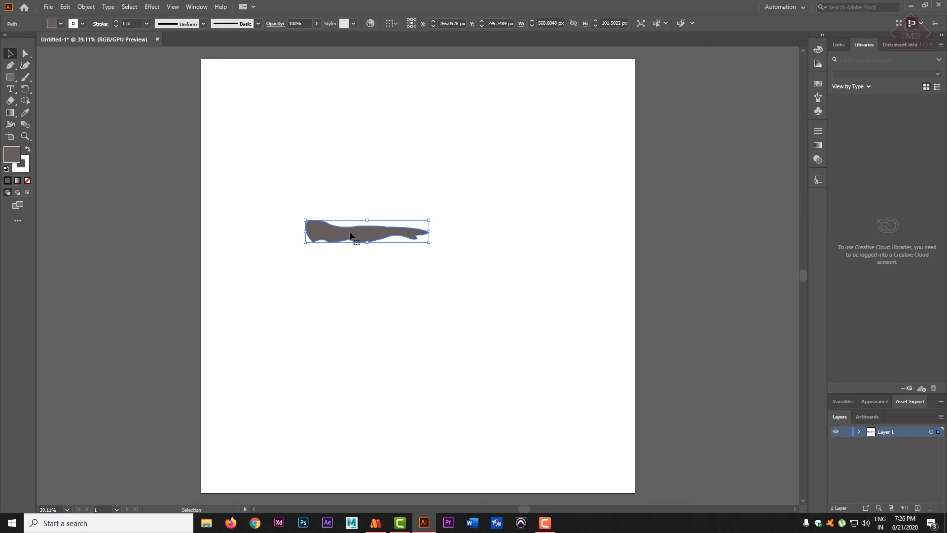
{"action": "left_click_drag", "start_coordinate": [374, 236], "coordinate": [414, 233]}
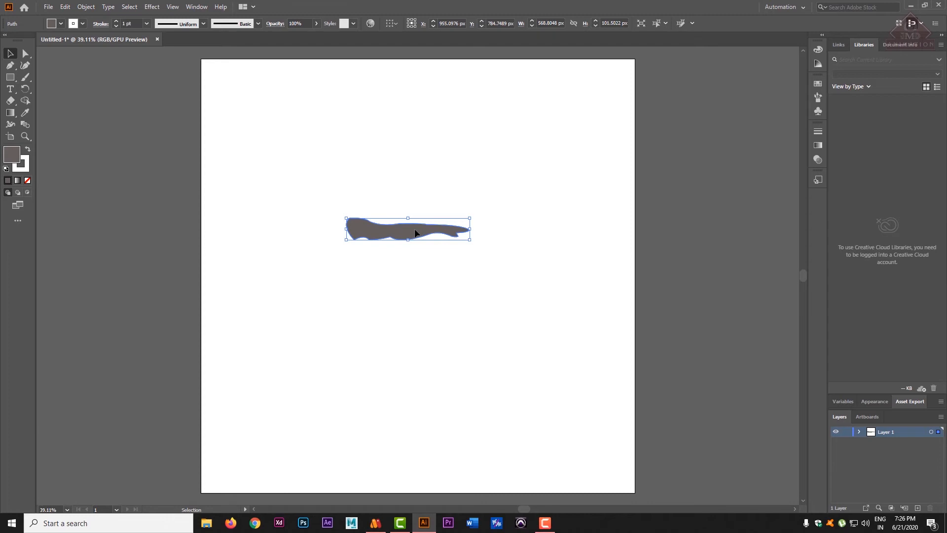
{"action": "left_click_drag", "start_coordinate": [469, 218], "coordinate": [613, 166]}
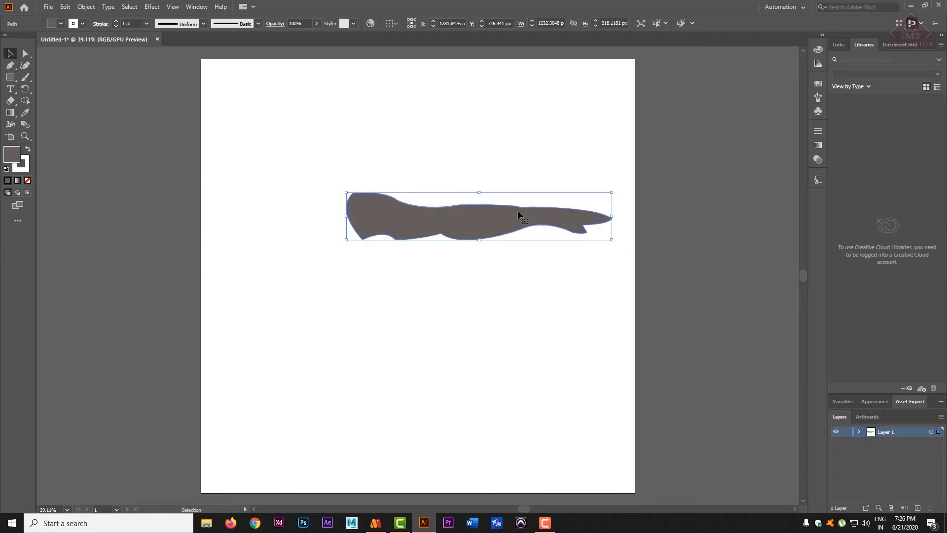
Centre the arm shape horizontally on the artboard and save the document to the Desktop as an Adobe Illustrator file named 11
{"action": "left_click_drag", "start_coordinate": [513, 217], "coordinate": [463, 245]}
{"action": "left_click", "coordinate": [507, 311]}
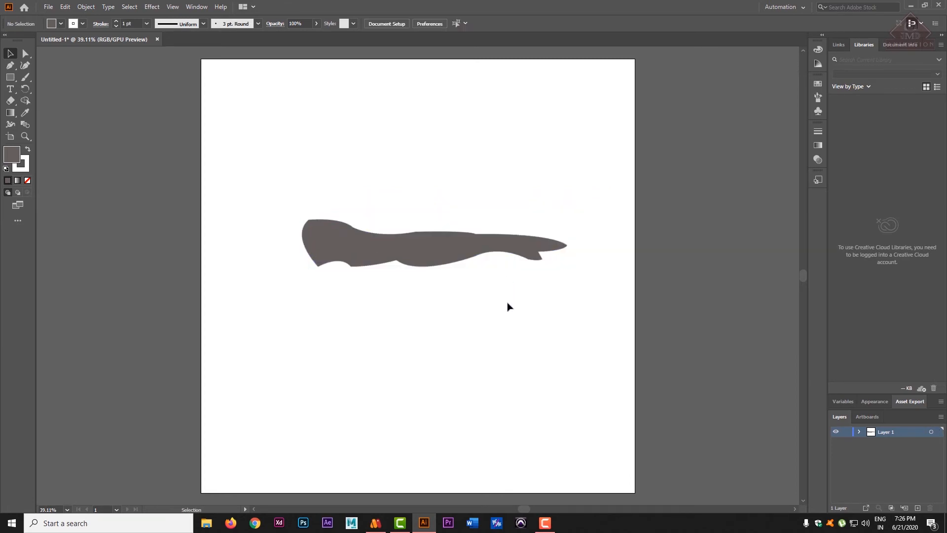
{"action": "left_click", "coordinate": [45, 7]}
{"action": "left_click", "coordinate": [87, 96]}
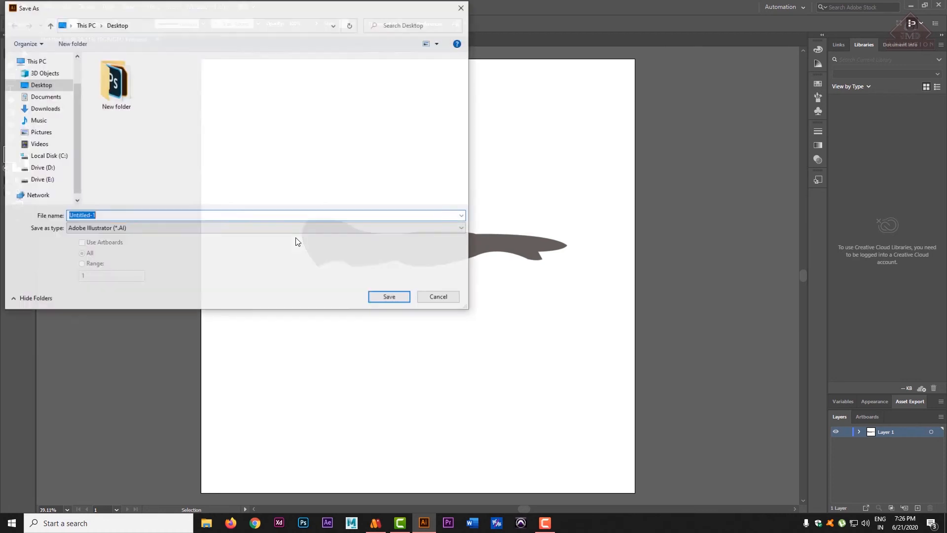
{"action": "left_click", "coordinate": [55, 86]}
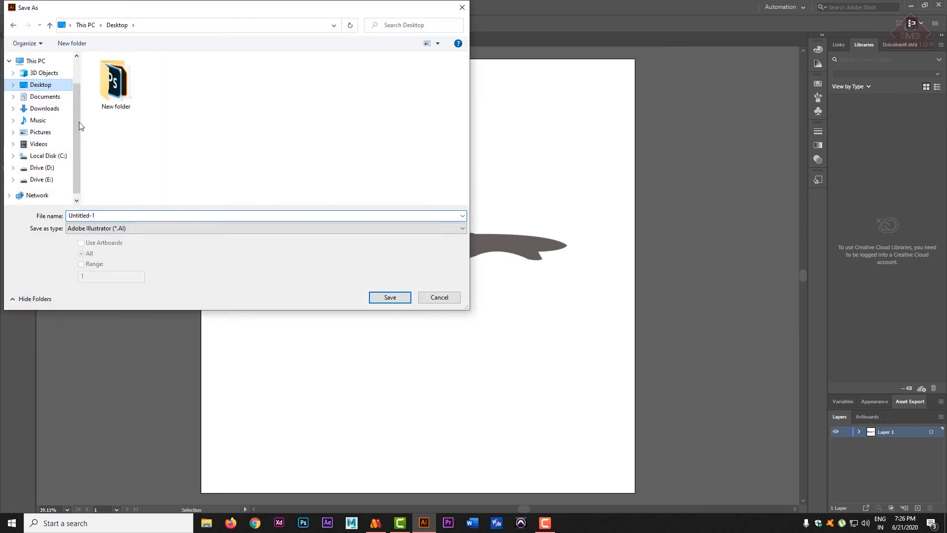
{"action": "left_click", "coordinate": [91, 215]}
{"action": "type", "text": "11"}
{"action": "left_click", "coordinate": [391, 298]}
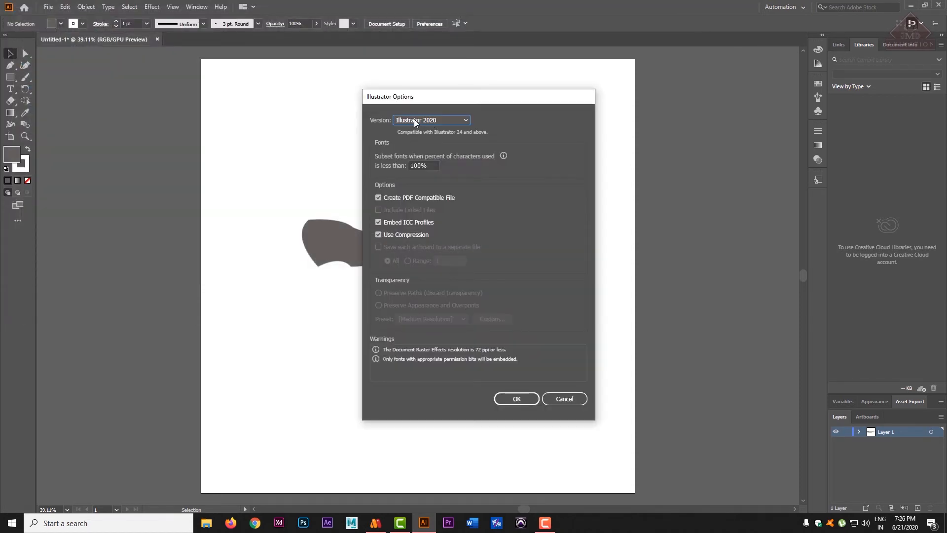
Try the Illustrator 8 version setting, return it to Illustrator 2020 and complete the save
{"action": "left_click", "coordinate": [463, 124]}
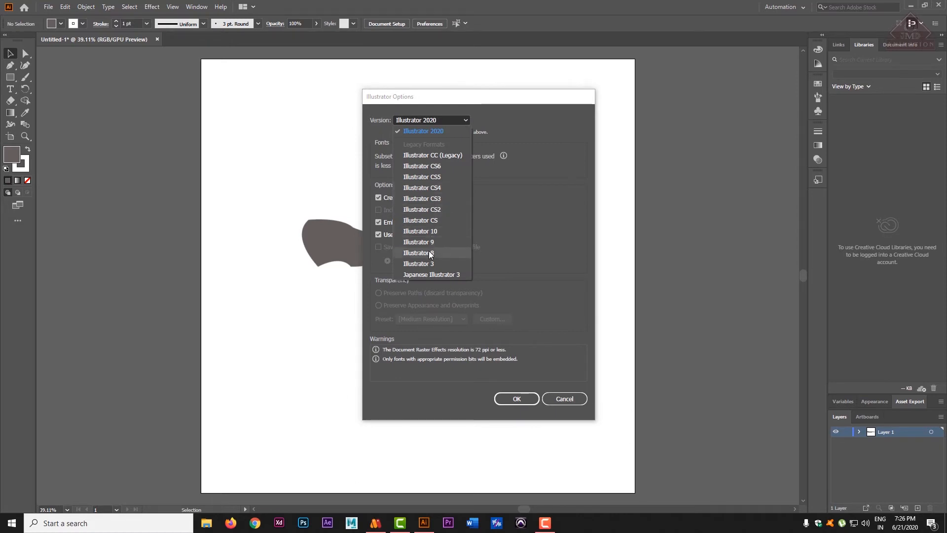
{"action": "left_click", "coordinate": [419, 254]}
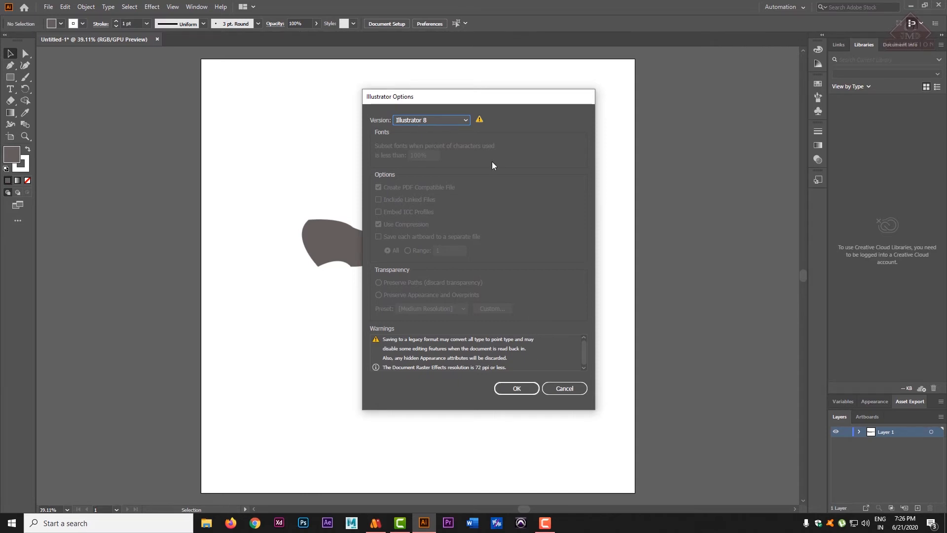
{"action": "left_click", "coordinate": [469, 121]}
{"action": "left_click", "coordinate": [446, 128]}
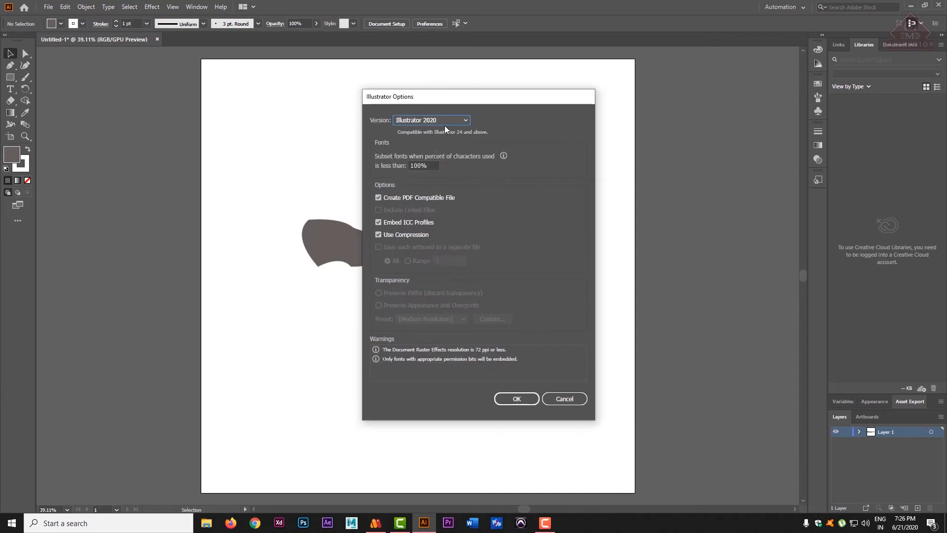
{"action": "left_click", "coordinate": [515, 399]}
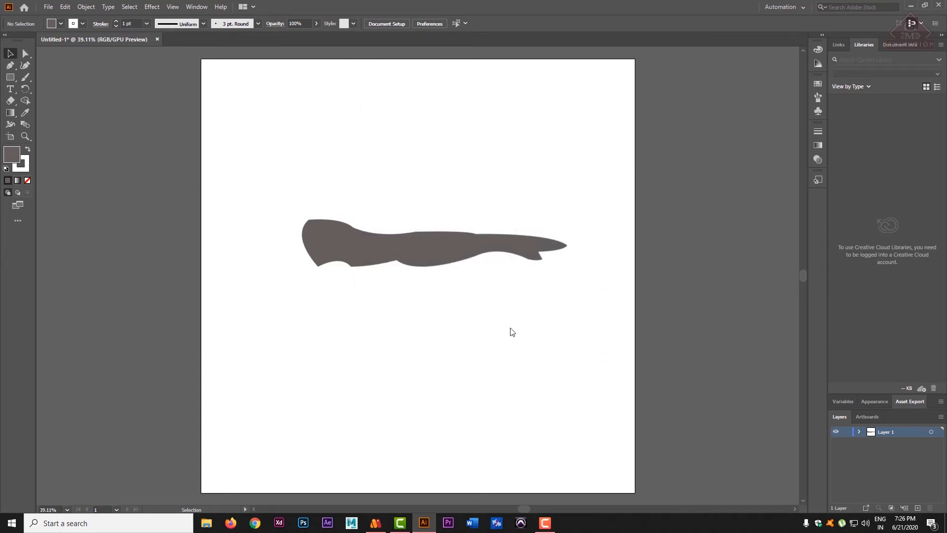
Close Illustrator and switch to Moho Pro
{"action": "left_click", "coordinate": [943, 5]}
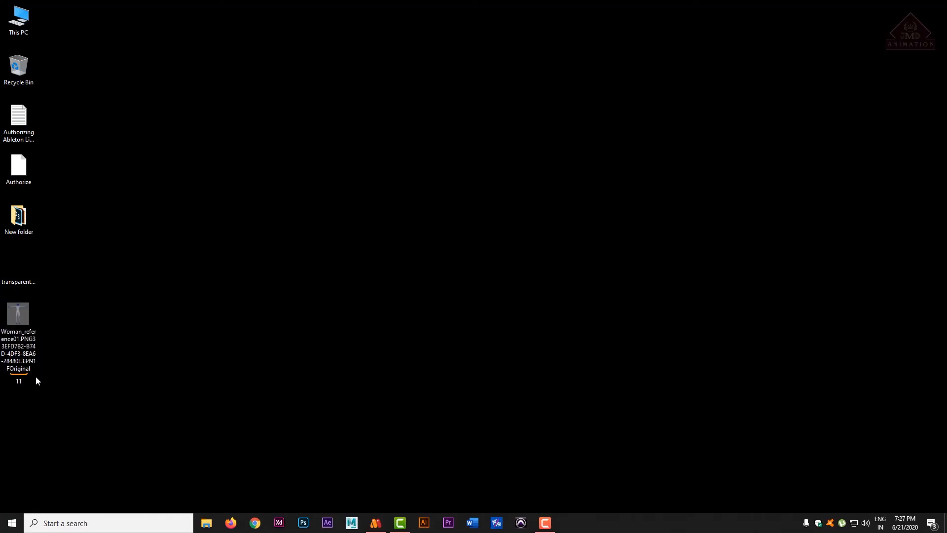
{"action": "left_click", "coordinate": [21, 377]}
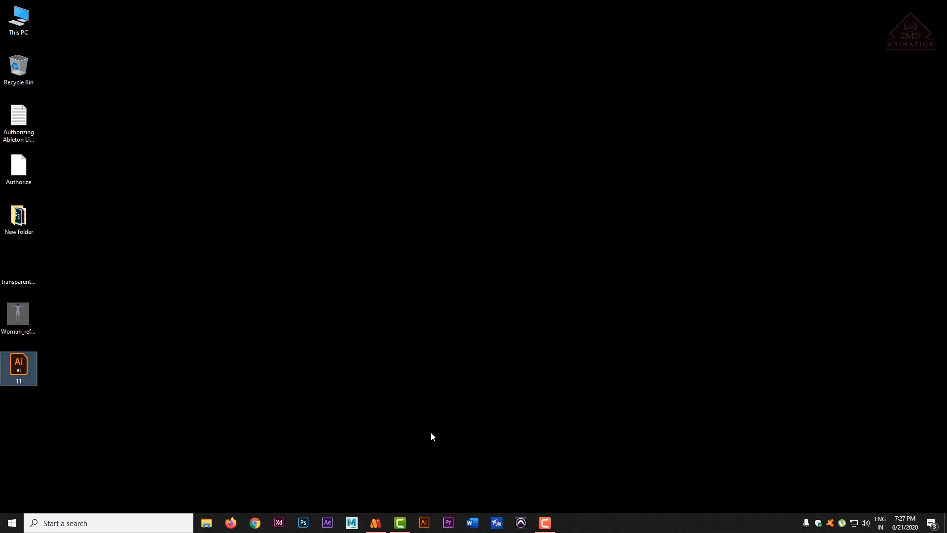
{"action": "left_click", "coordinate": [376, 522]}
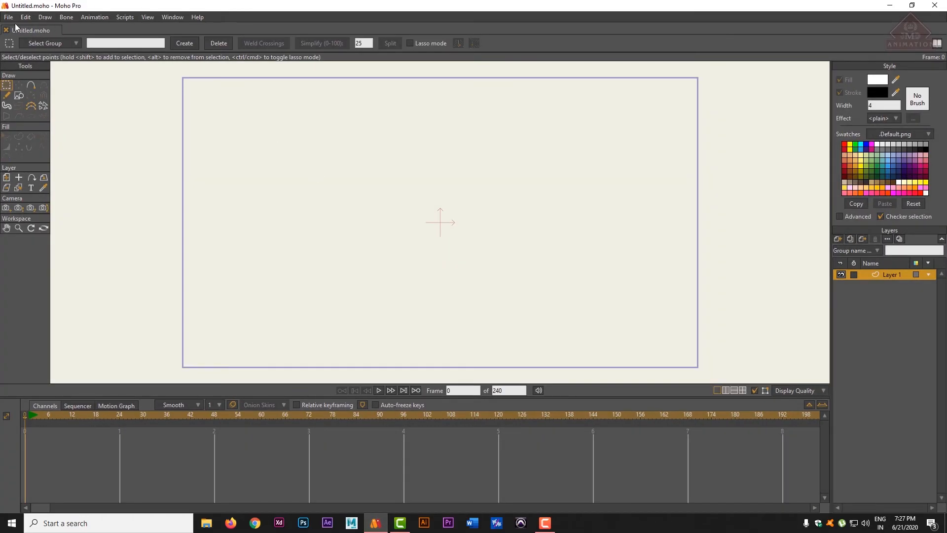
Try to import the Illustrator file 11 from the Desktop into the Moho project
{"action": "left_click", "coordinate": [7, 18]}
{"action": "mouse_move", "coordinate": [64, 184]}
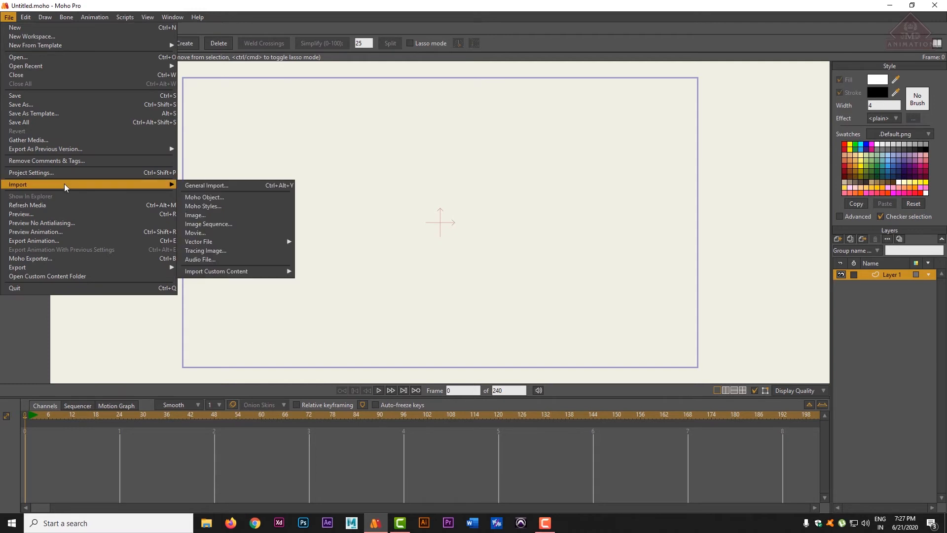
{"action": "left_click", "coordinate": [227, 186]}
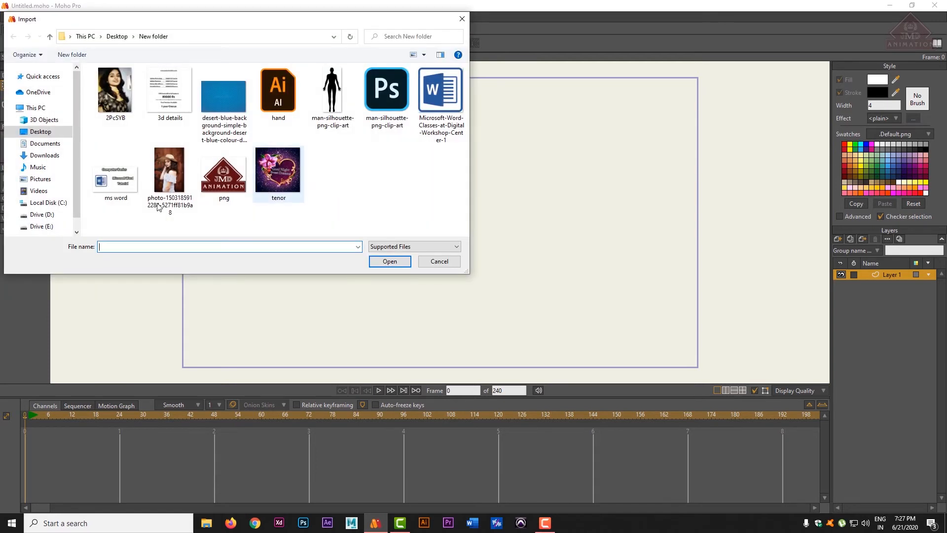
{"action": "left_click", "coordinate": [40, 131]}
{"action": "left_click", "coordinate": [170, 98]}
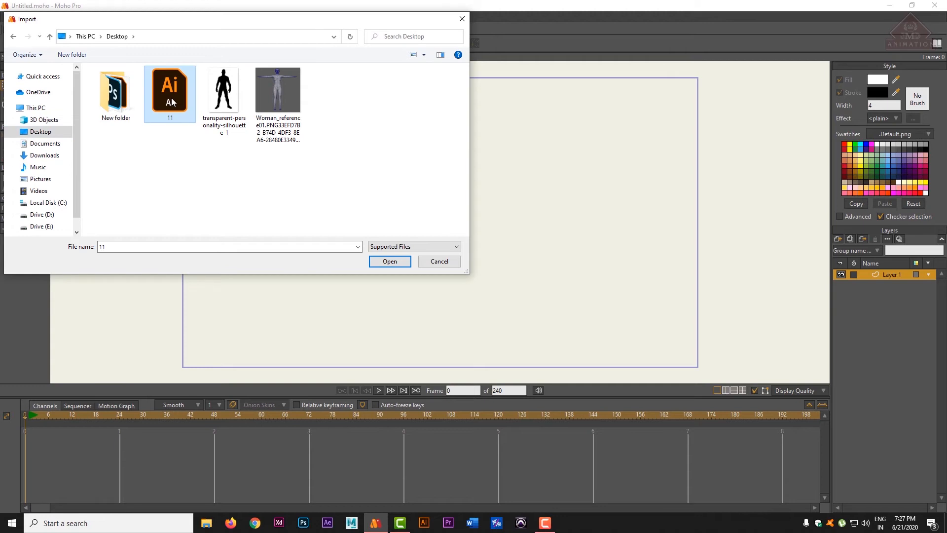
{"action": "double_click", "coordinate": [171, 98]}
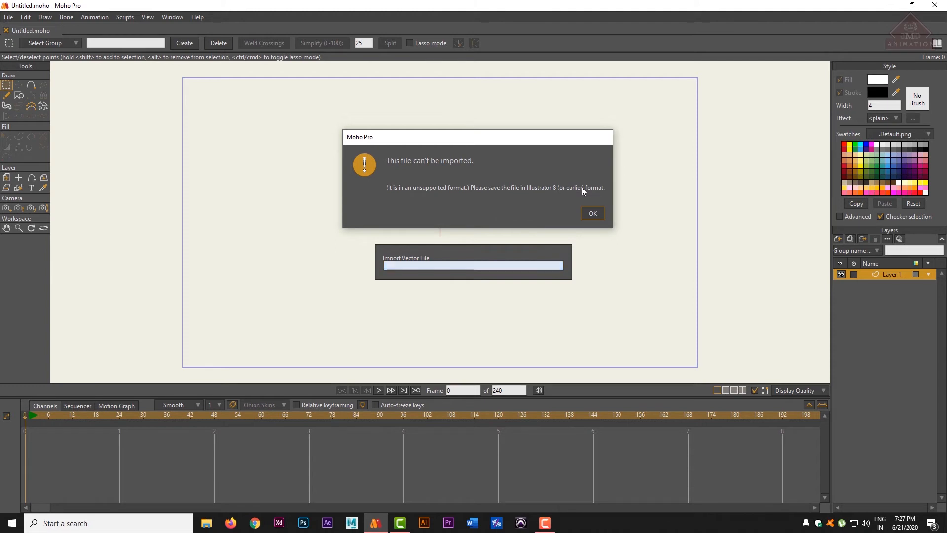
{"action": "left_click", "coordinate": [594, 213]}
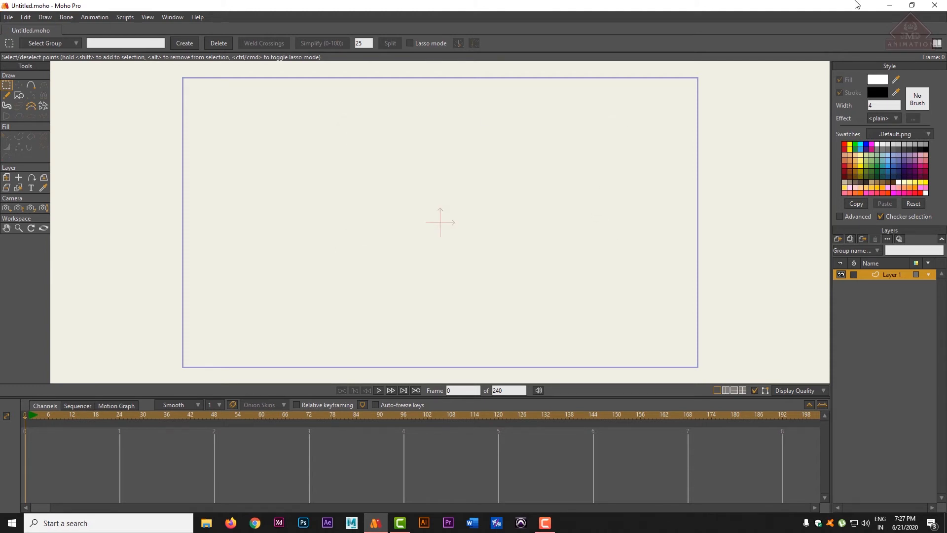
Import the Illustrator file named hand from the Desktop's New folder and delete the empty Layer 1
{"action": "left_click", "coordinate": [8, 16]}
{"action": "mouse_move", "coordinate": [84, 150]}
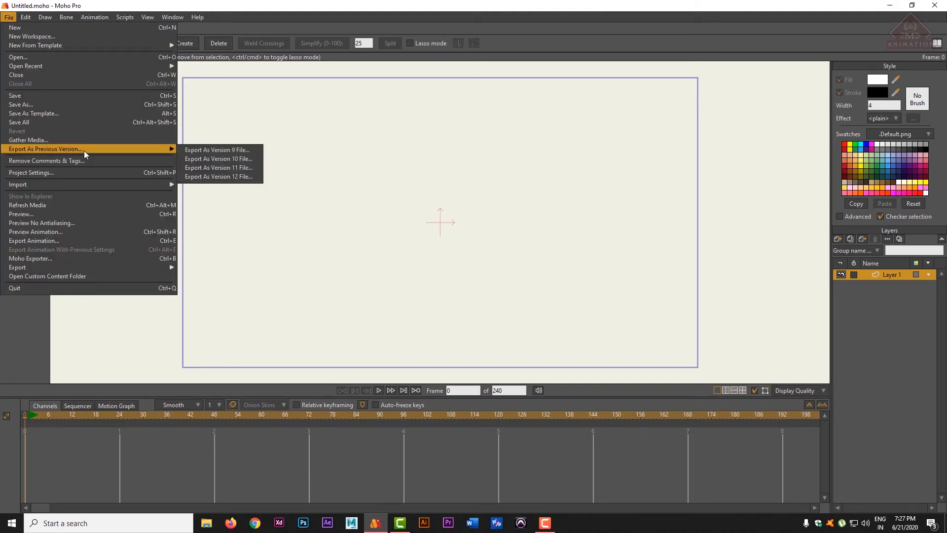
{"action": "mouse_move", "coordinate": [102, 184]}
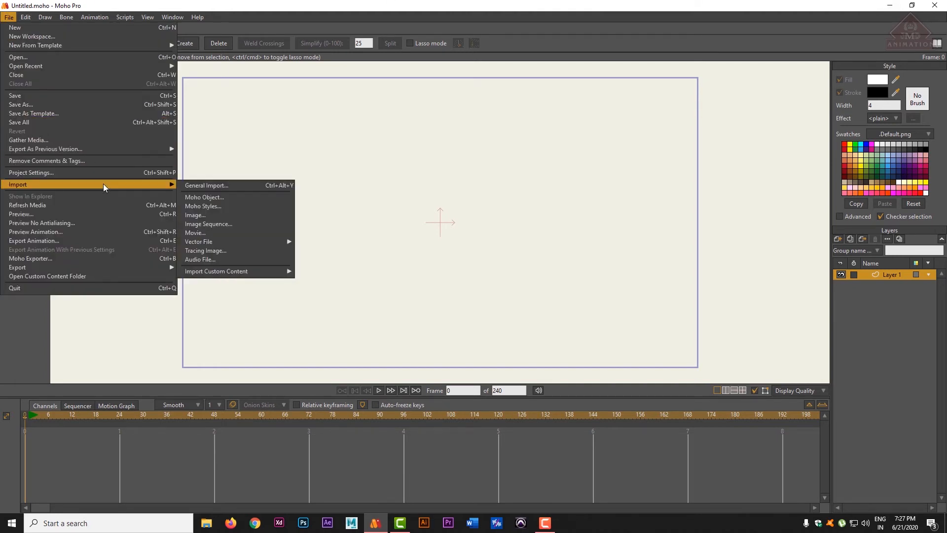
{"action": "left_click", "coordinate": [215, 186]}
{"action": "double_click", "coordinate": [119, 107]}
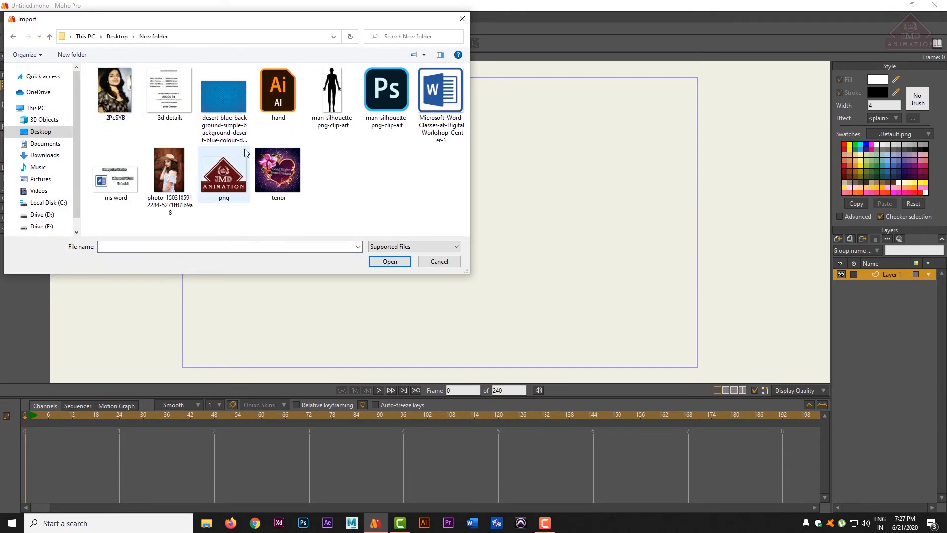
{"action": "double_click", "coordinate": [281, 92]}
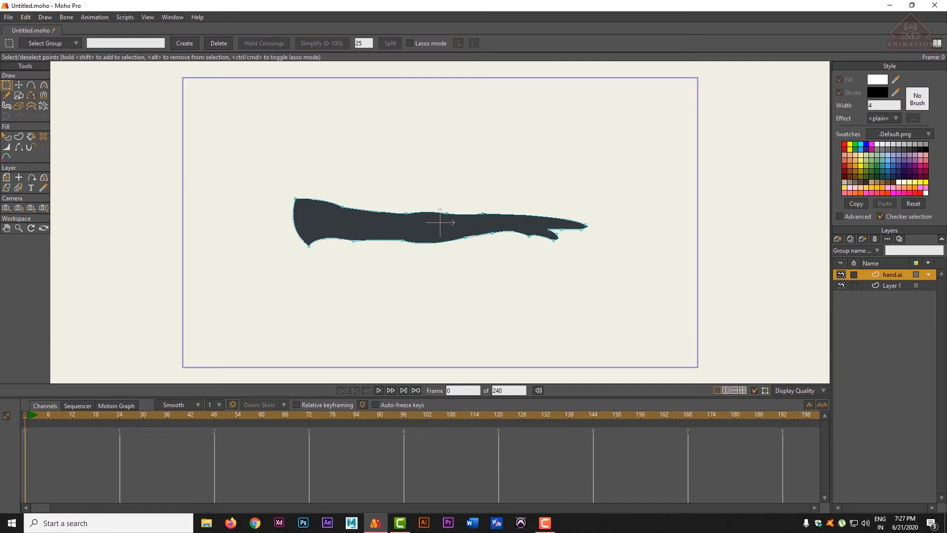
{"action": "left_click", "coordinate": [891, 286]}
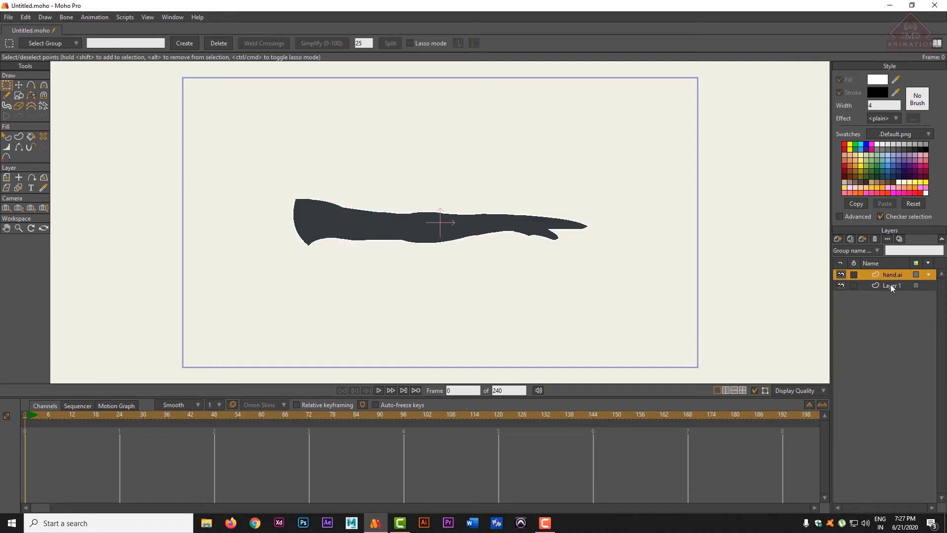
{"action": "left_click", "coordinate": [875, 238]}
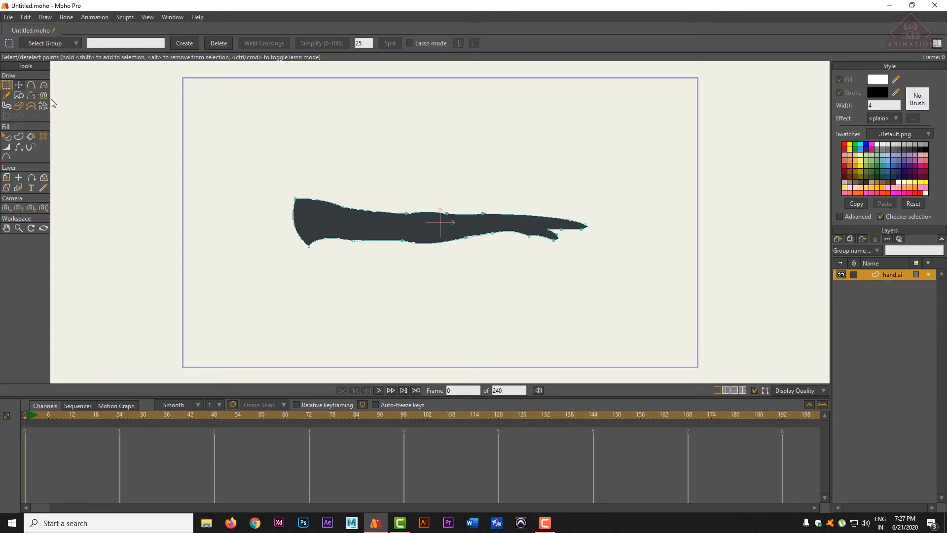
Add a new bone layer and nest the hand.ai layer inside it
{"action": "left_click", "coordinate": [837, 239]}
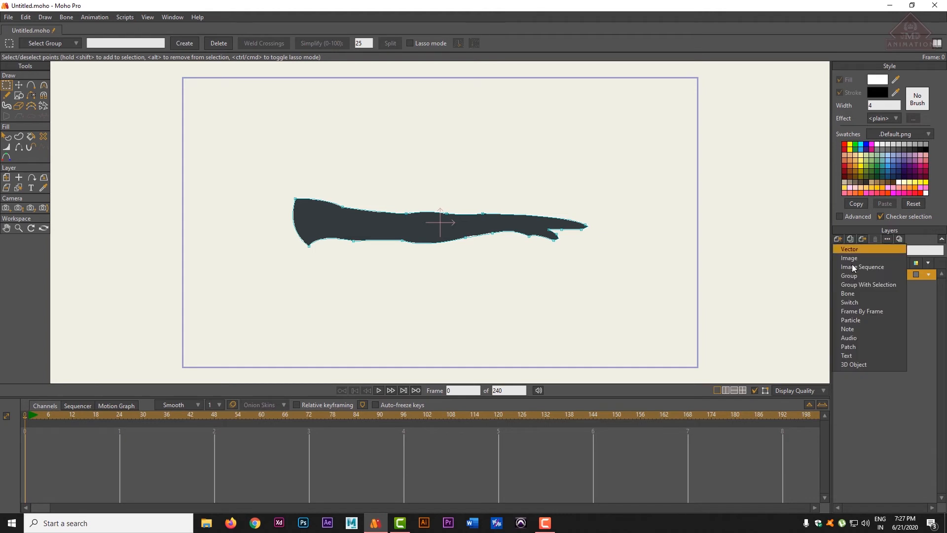
{"action": "left_click", "coordinate": [858, 289]}
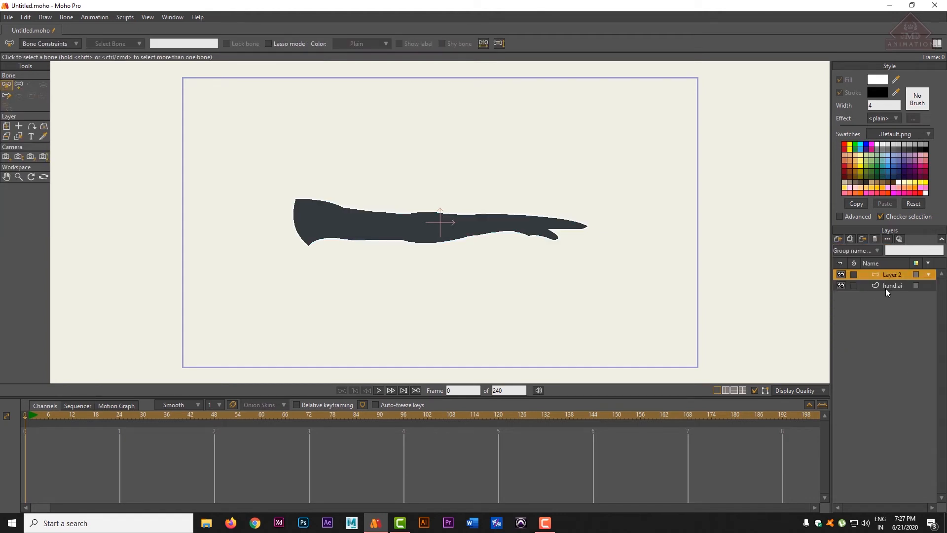
{"action": "left_click", "coordinate": [895, 289]}
{"action": "left_click_drag", "start_coordinate": [890, 280], "coordinate": [890, 274]}
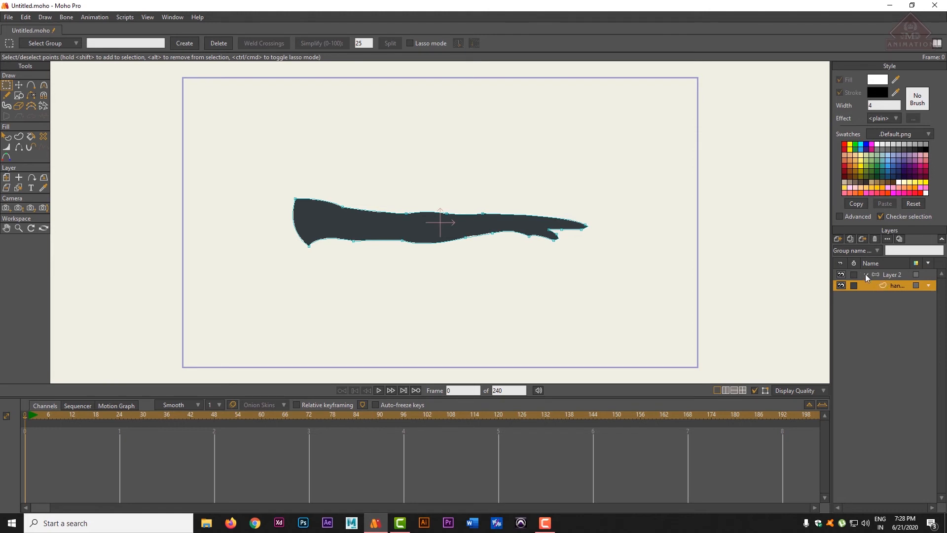
Add two chained bones to the bone layer, one from shoulder to elbow and one from elbow to wrist
{"action": "left_click", "coordinate": [866, 275]}
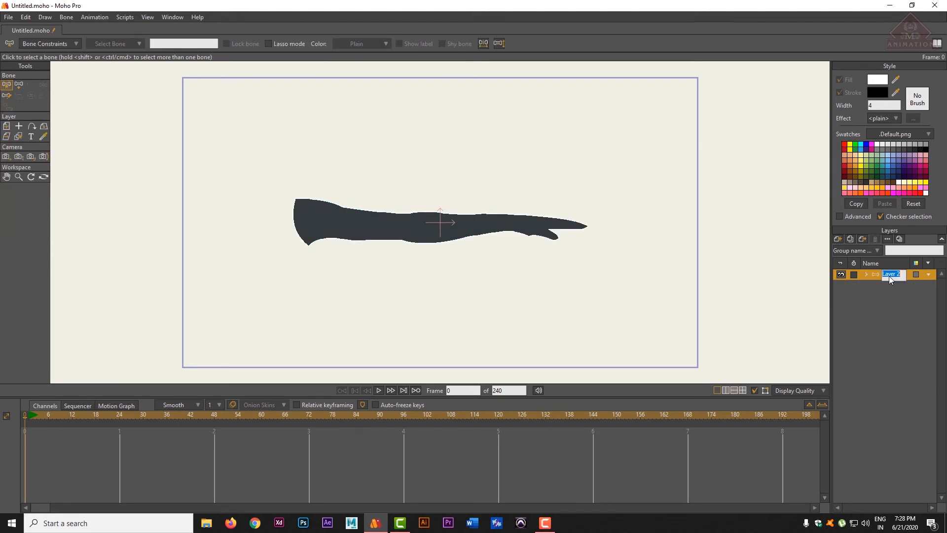
{"action": "left_click", "coordinate": [867, 274]}
{"action": "left_click", "coordinate": [867, 275]}
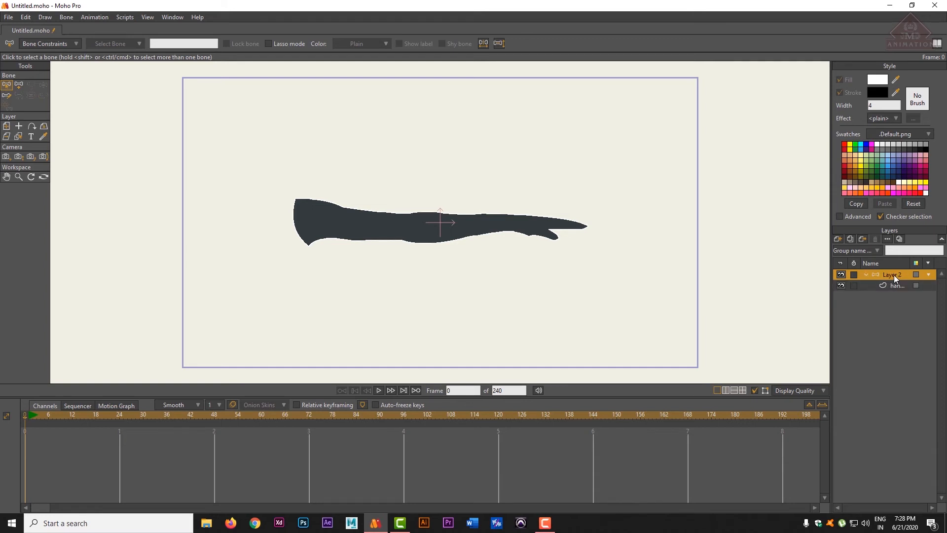
{"action": "left_click", "coordinate": [18, 84]}
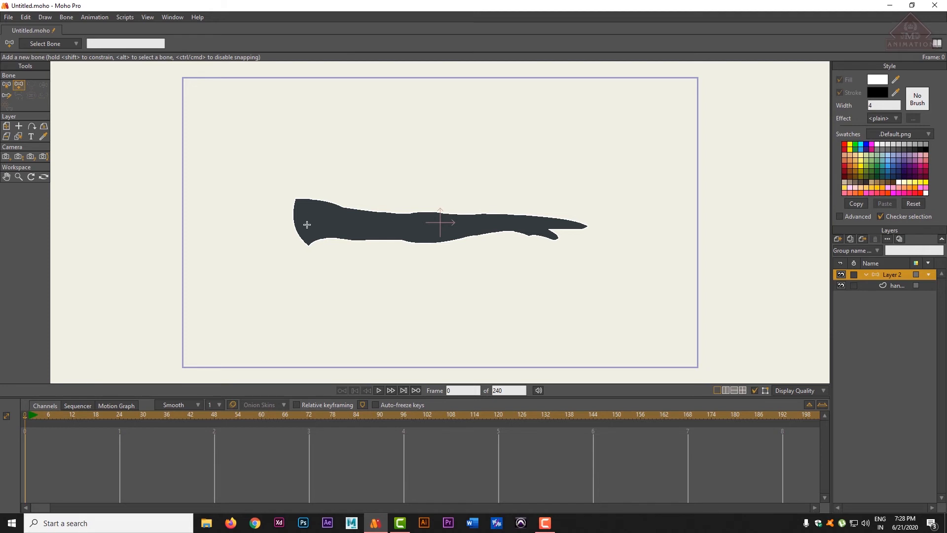
{"action": "left_click_drag", "start_coordinate": [299, 219], "coordinate": [517, 224]}
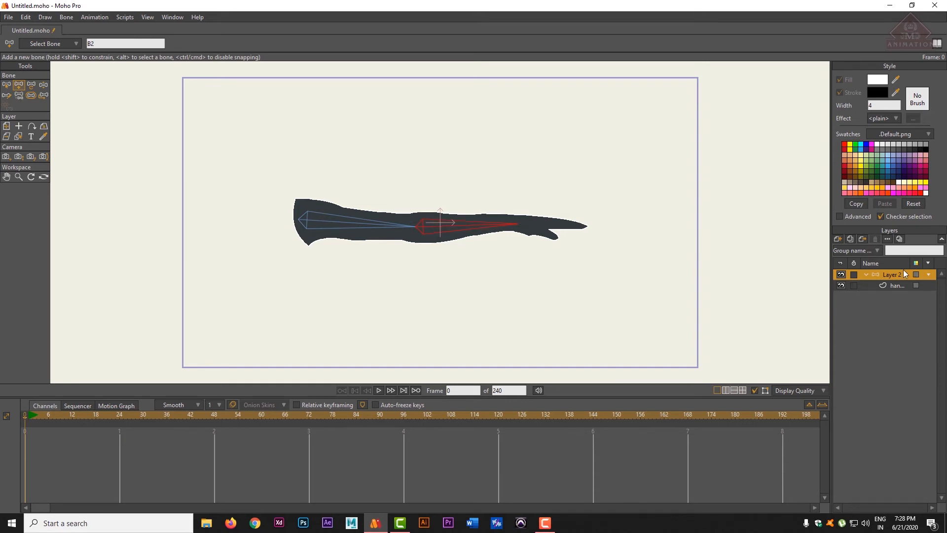
Show the Actions window beside the arm and create a new action for the forearm bone B2
{"action": "left_click", "coordinate": [169, 20]}
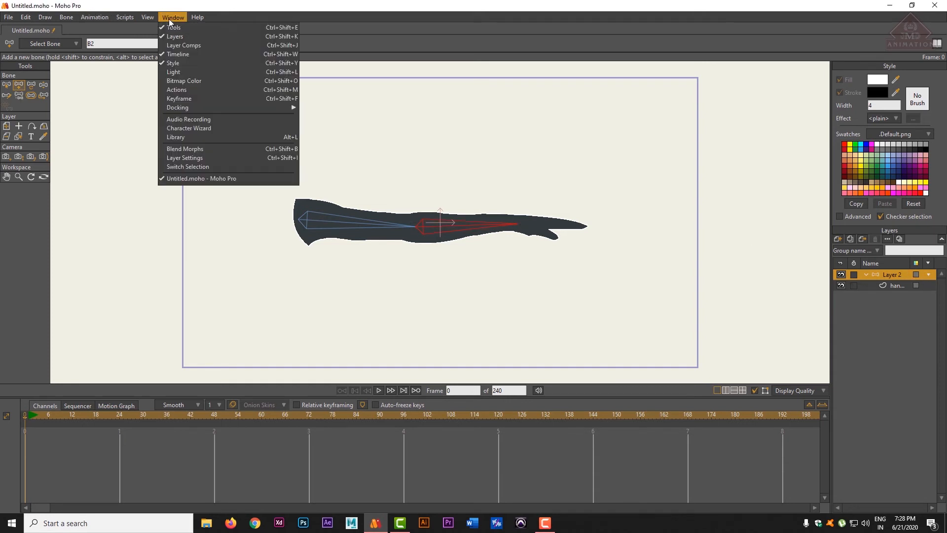
{"action": "left_click", "coordinate": [188, 90]}
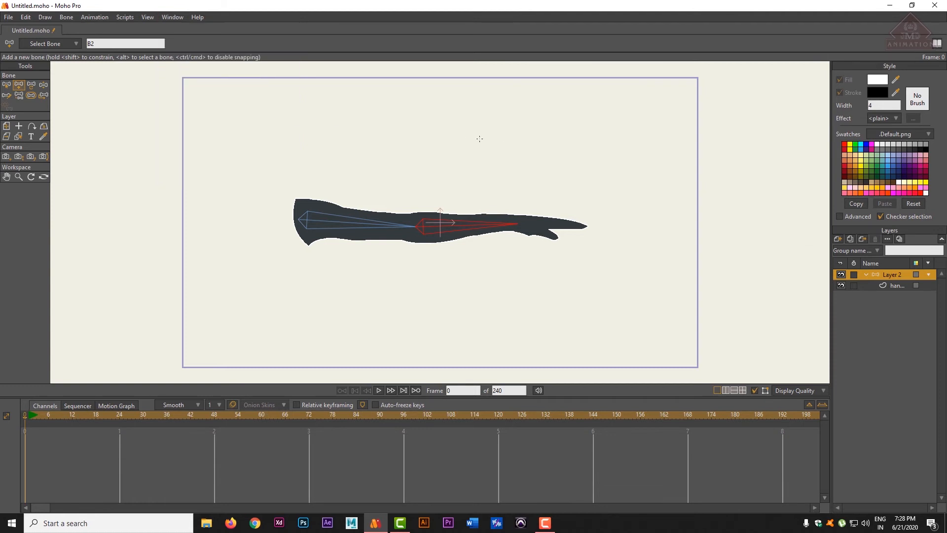
{"action": "left_click_drag", "start_coordinate": [861, 99], "coordinate": [654, 91]}
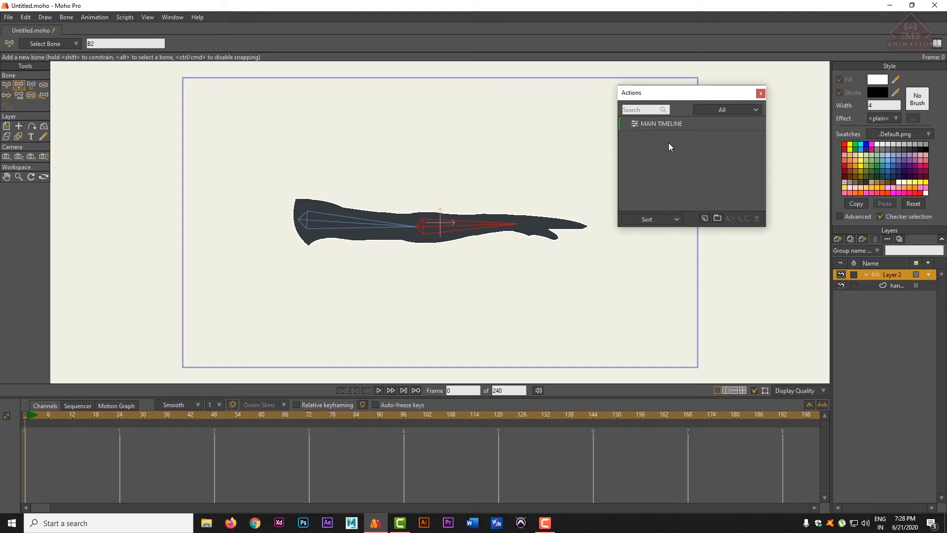
{"action": "left_click_drag", "start_coordinate": [659, 93], "coordinate": [666, 101]}
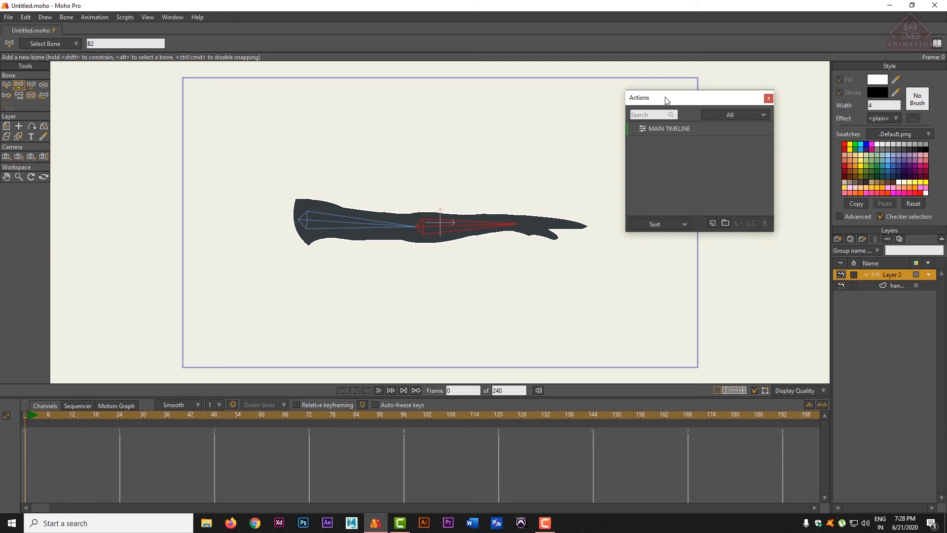
{"action": "left_click", "coordinate": [666, 128]}
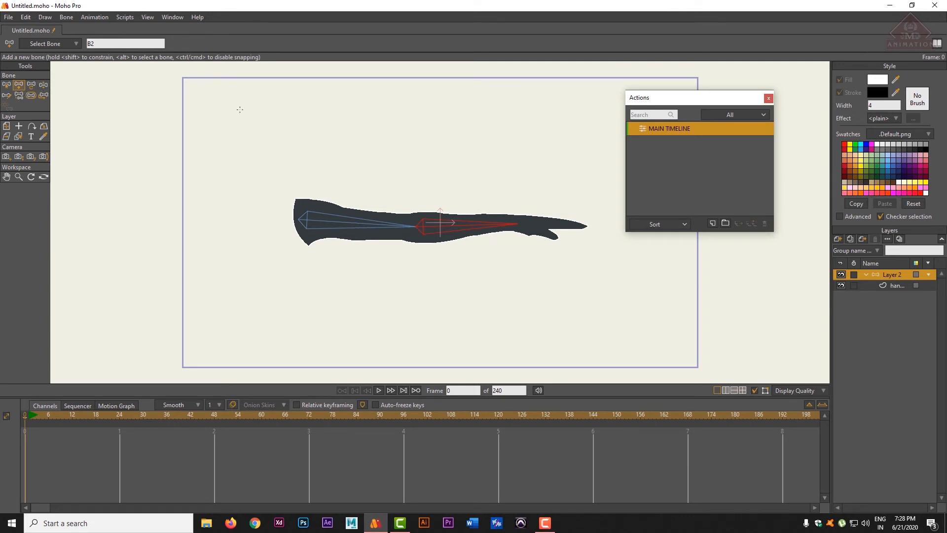
{"action": "left_click", "coordinate": [710, 223]}
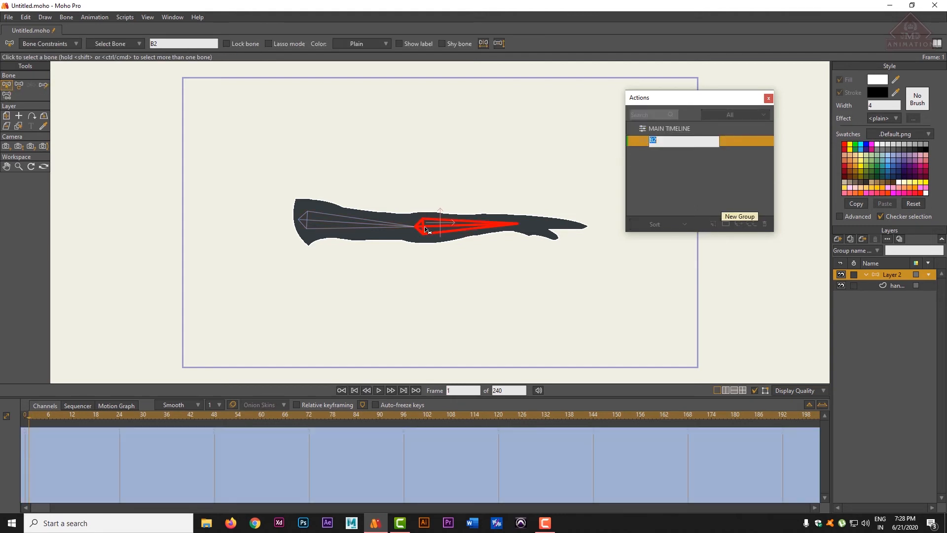
In the B2 action, rotate the forearm bone upward to an angle of about 90.8 degrees
{"action": "left_click", "coordinate": [676, 174]}
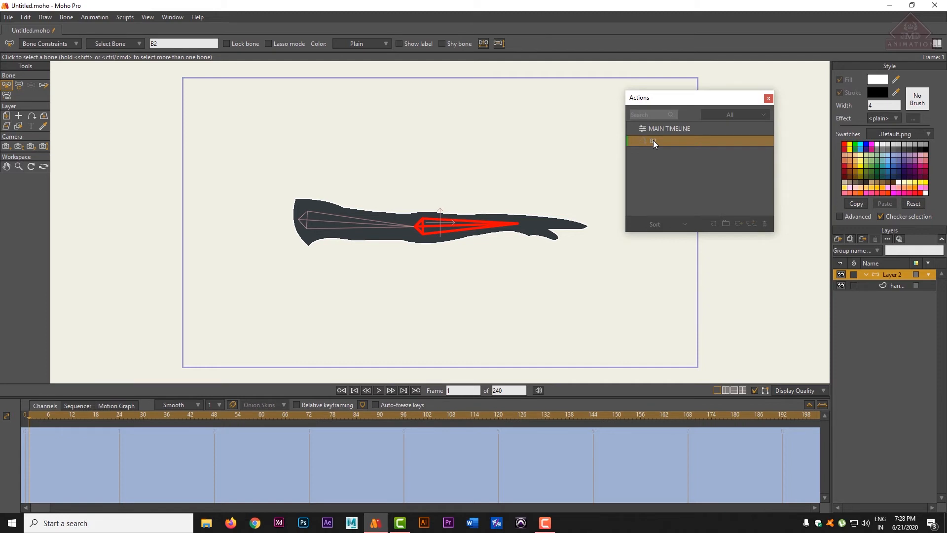
{"action": "left_click", "coordinate": [18, 86]}
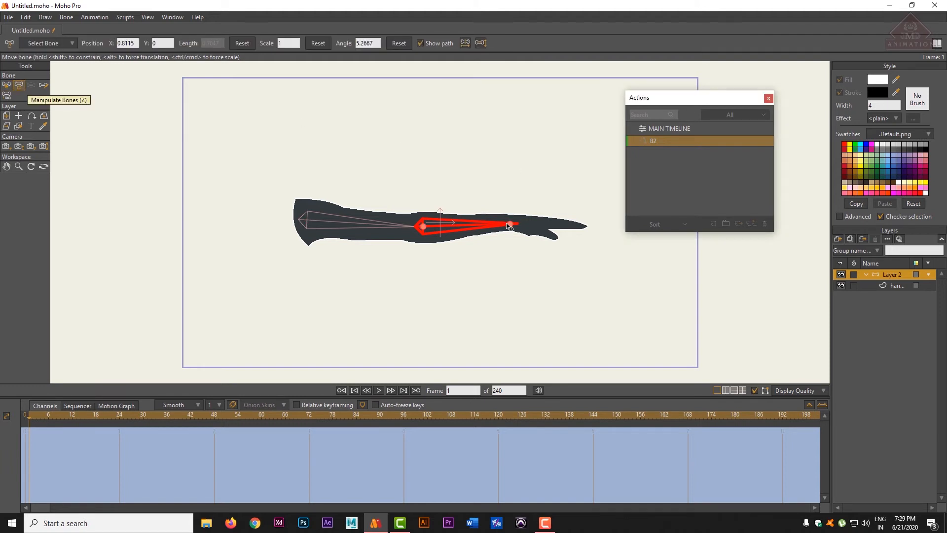
{"action": "left_click_drag", "start_coordinate": [511, 225], "coordinate": [428, 131]}
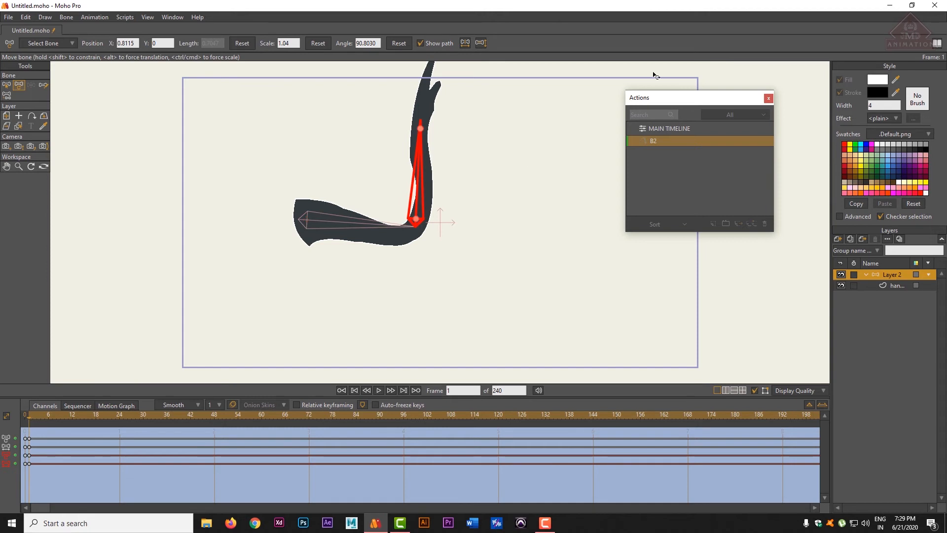
{"action": "mouse_move", "coordinate": [680, 98]}
{"action": "left_mouse_down"}
{"action": "mouse_move", "coordinate": [662, 100]}
{"action": "mouse_move", "coordinate": [683, 97]}
{"action": "left_mouse_up"}
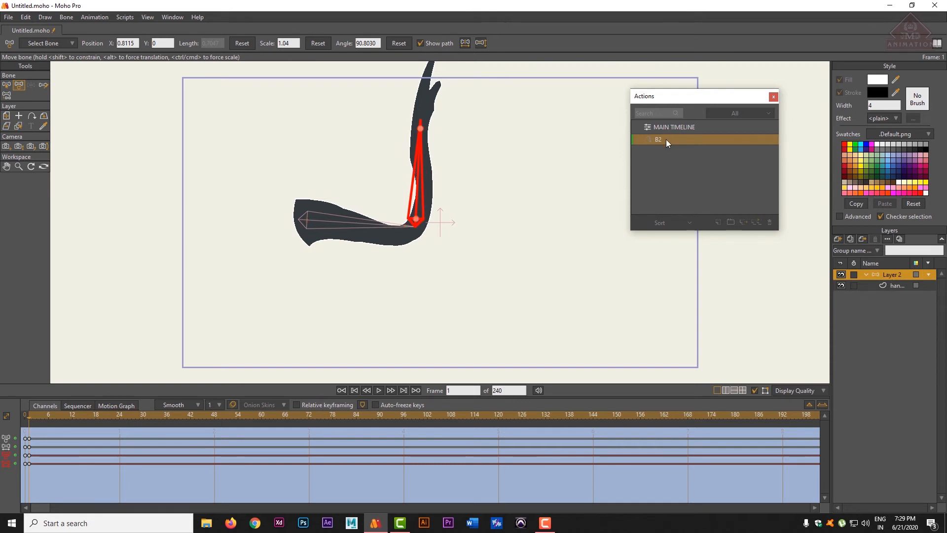
Smooth the raised arm in the B2 action by moving the hand outline's points at the inner elbow and forearm, and compare with the main timeline
{"action": "left_click", "coordinate": [897, 286]}
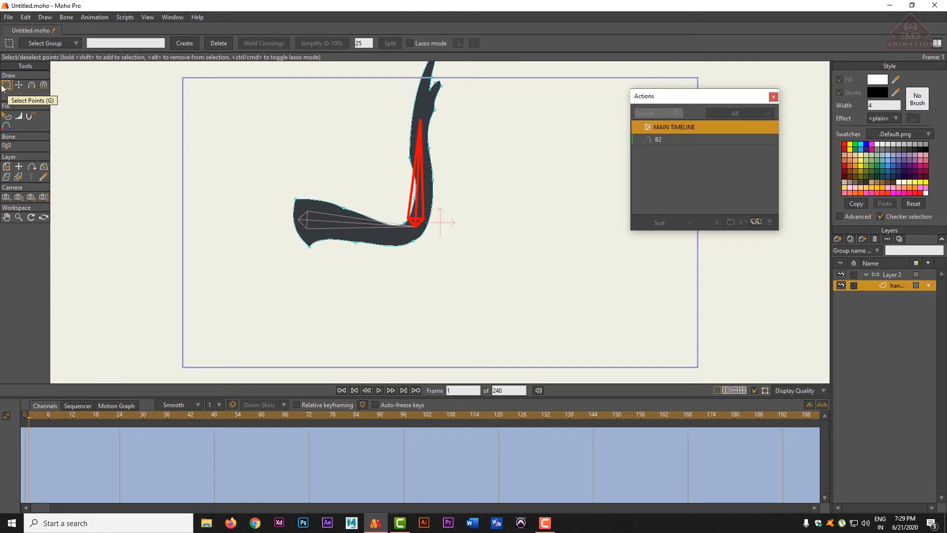
{"action": "left_click", "coordinate": [19, 85]}
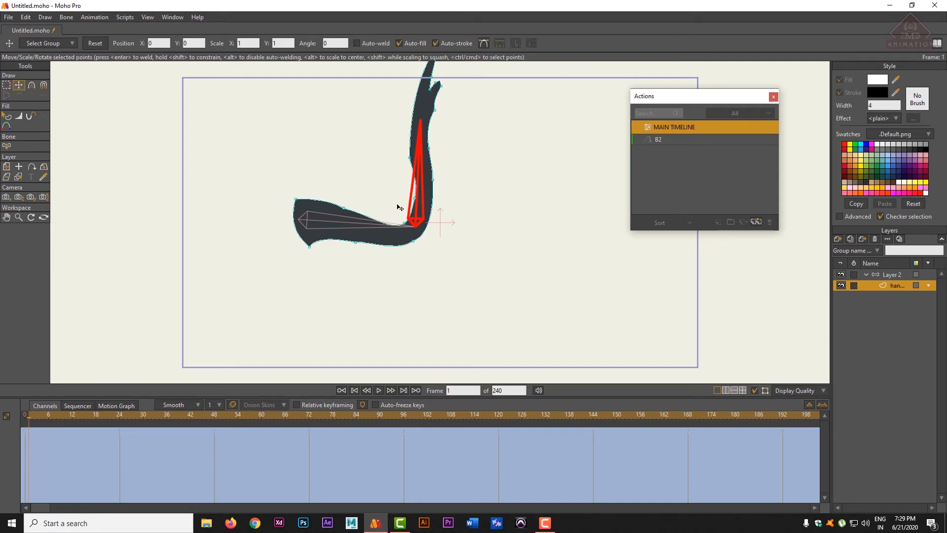
{"action": "left_click", "coordinate": [406, 223]}
{"action": "left_click_drag", "start_coordinate": [405, 222], "coordinate": [407, 198]}
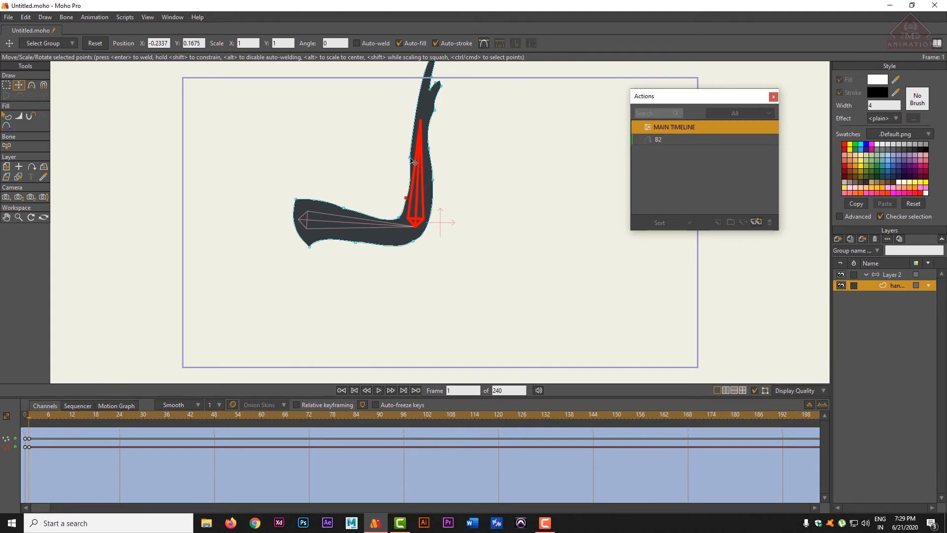
{"action": "left_click_drag", "start_coordinate": [409, 157], "coordinate": [431, 147]}
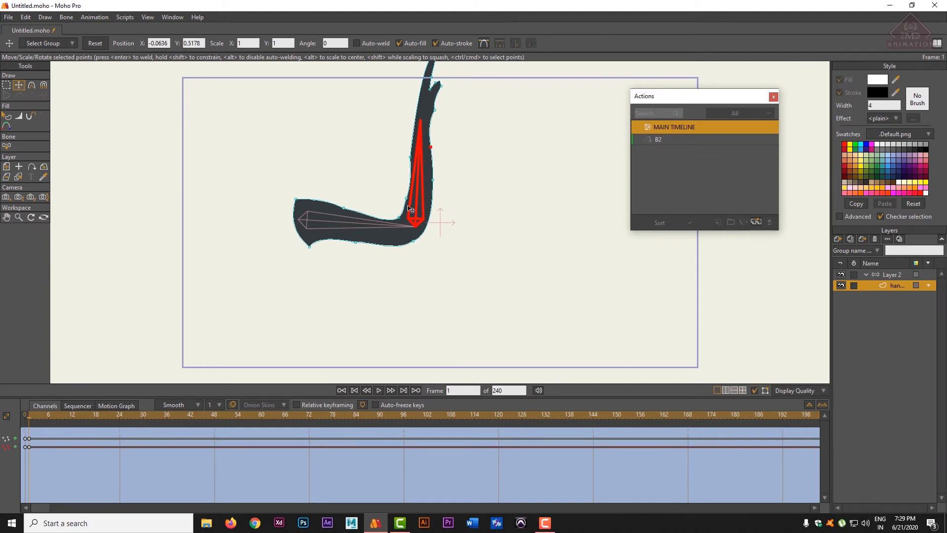
{"action": "left_click", "coordinate": [728, 169]}
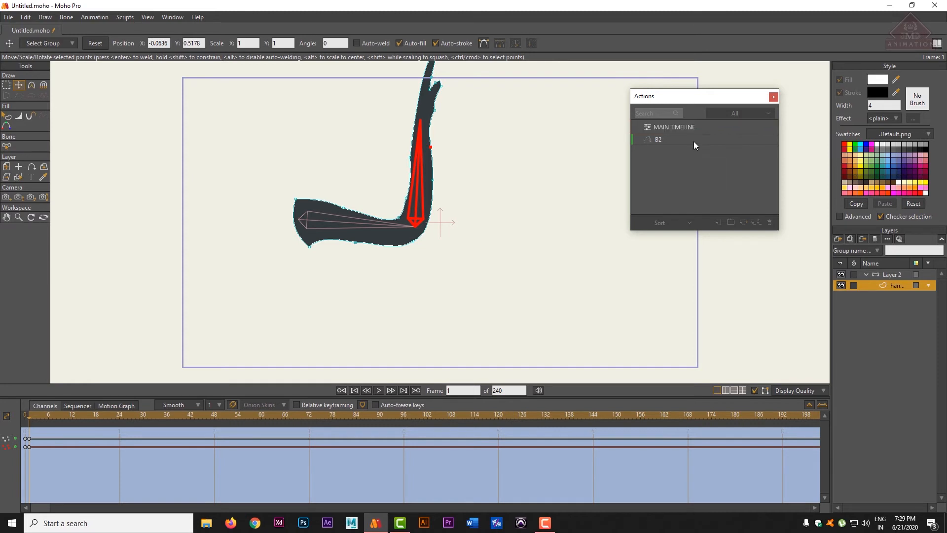
{"action": "left_click", "coordinate": [675, 127]}
{"action": "left_click", "coordinate": [676, 141]}
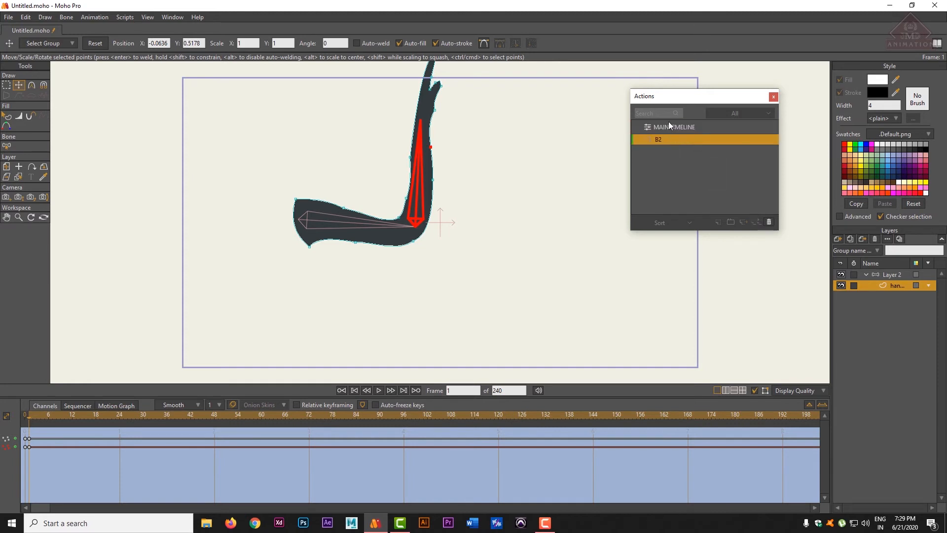
{"action": "left_click", "coordinate": [674, 127]}
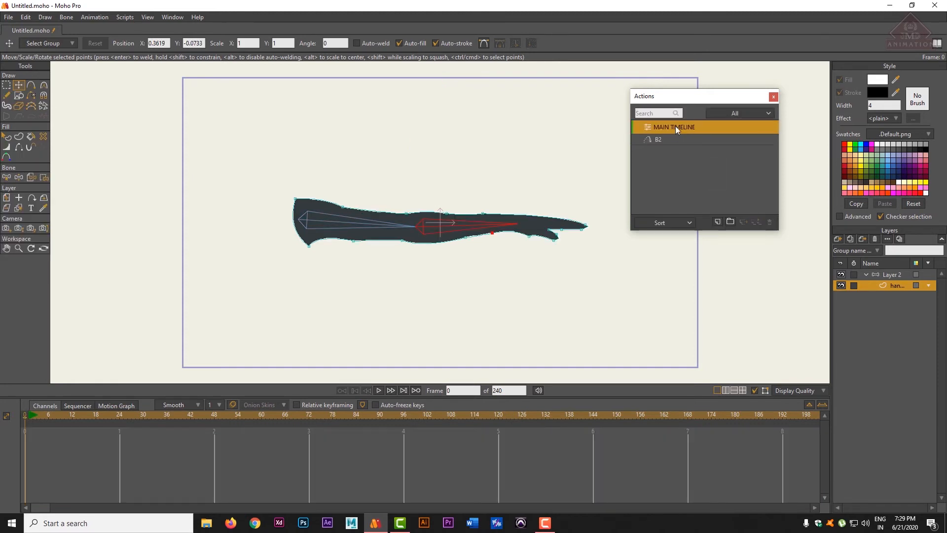
{"action": "left_click", "coordinate": [674, 139]}
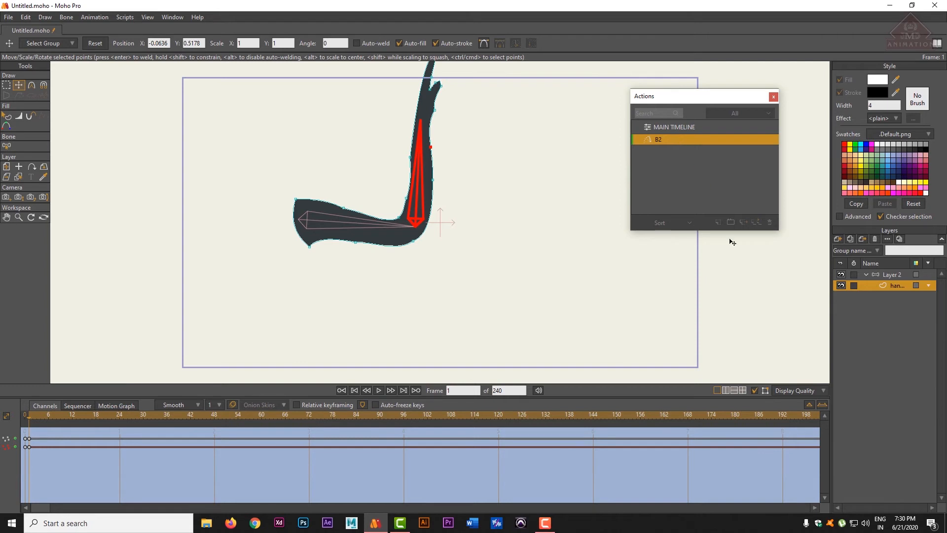
From the main timeline, create a second action for the forearm bone and rotate the bone downward to about -70.5 degrees in it
{"action": "left_click", "coordinate": [673, 128]}
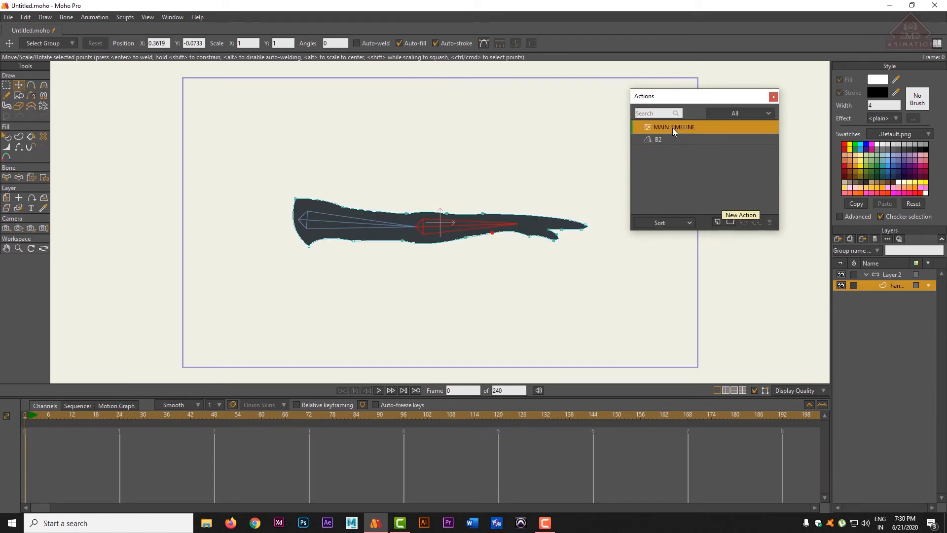
{"action": "left_click", "coordinate": [891, 275]}
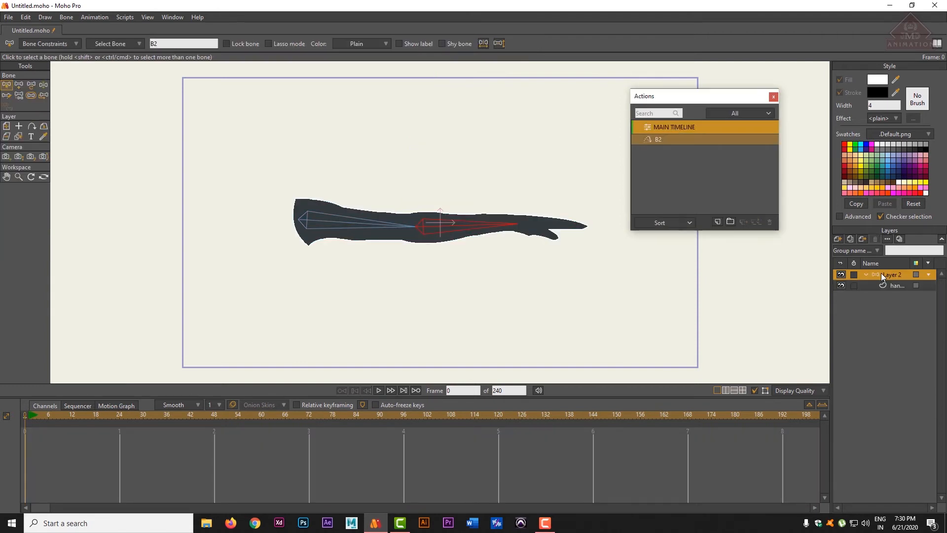
{"action": "left_click", "coordinate": [718, 222]}
{"action": "key", "text": "Return"}
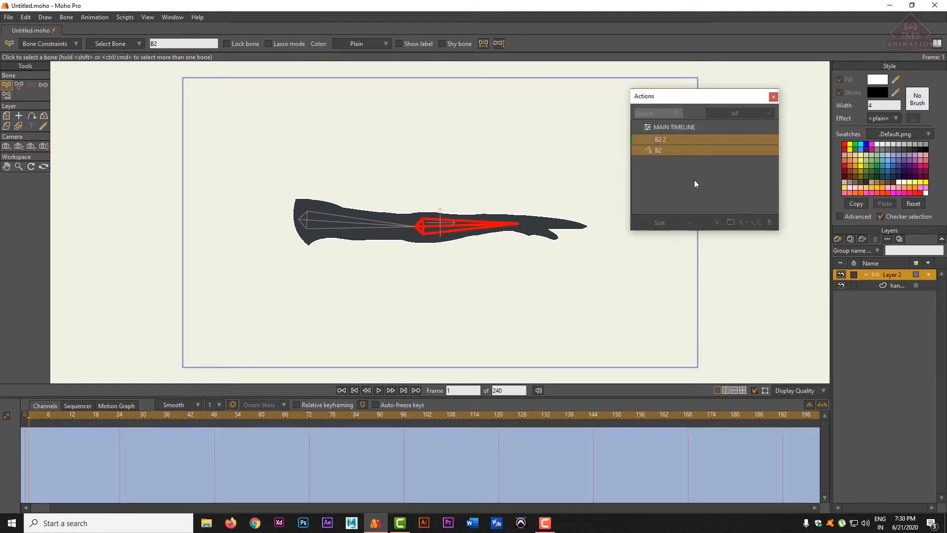
{"action": "left_click", "coordinate": [667, 142]}
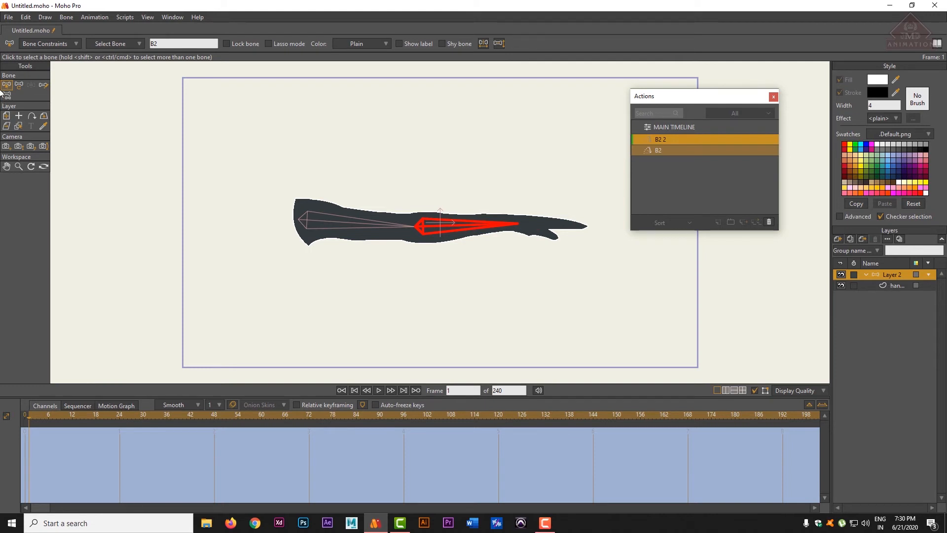
{"action": "left_click", "coordinate": [19, 85]}
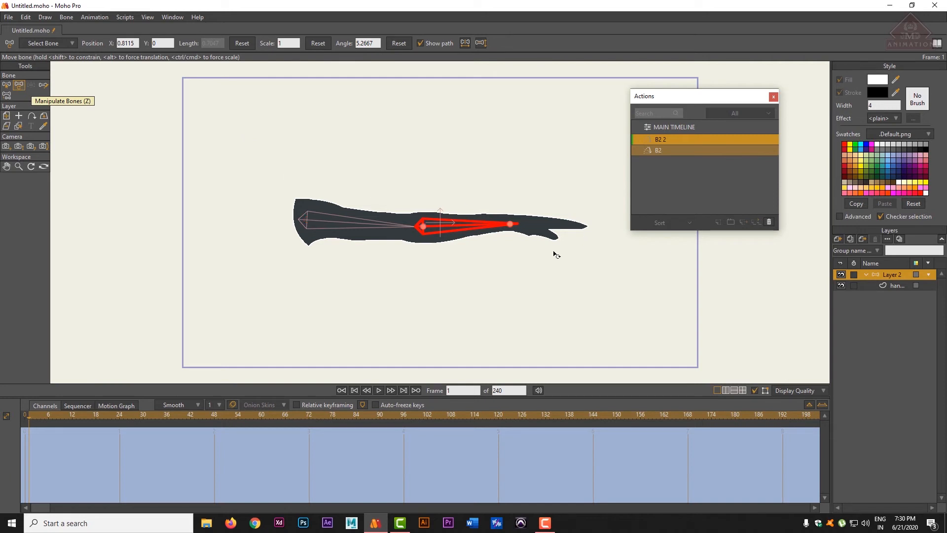
{"action": "left_click_drag", "start_coordinate": [518, 238], "coordinate": [429, 299]}
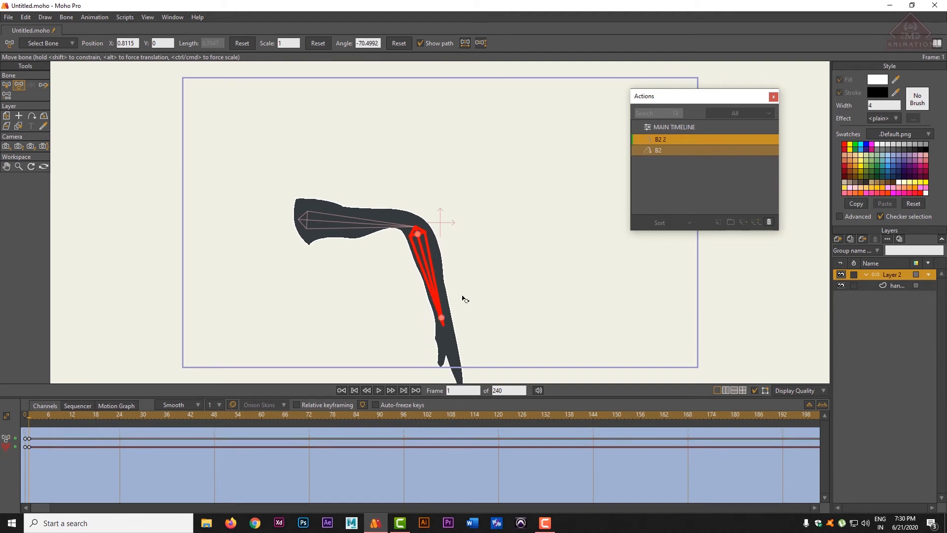
Move the hand outline's points under the elbow and upper arm to smooth the downward bend
{"action": "left_click", "coordinate": [891, 285]}
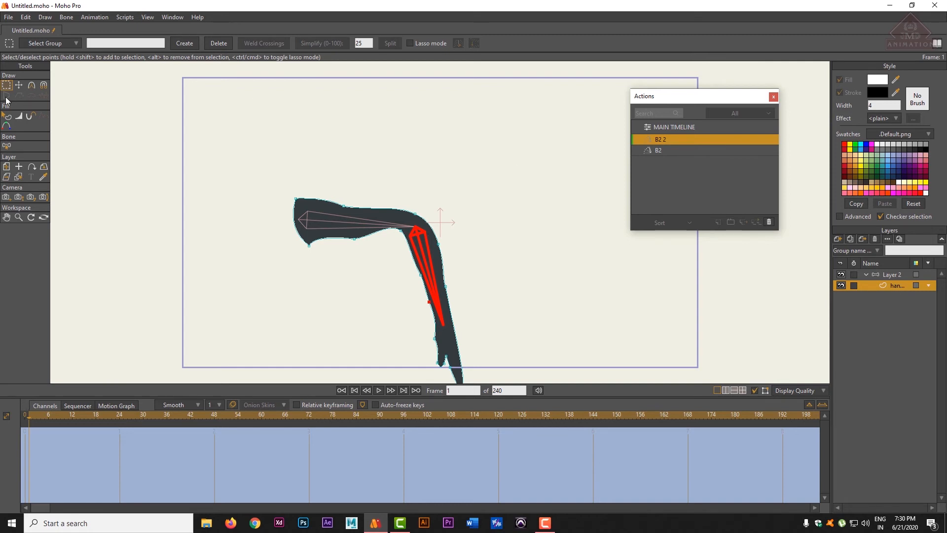
{"action": "left_click", "coordinate": [18, 87]}
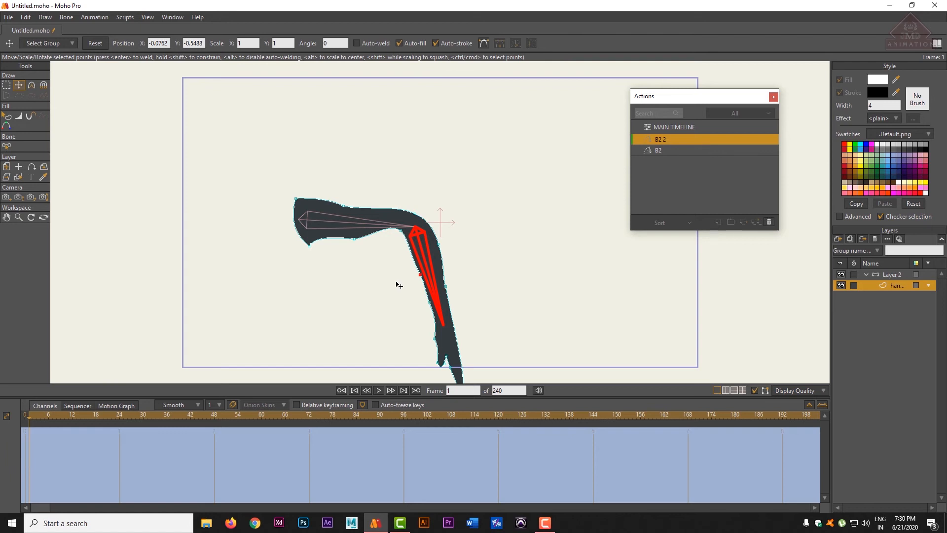
{"action": "left_click", "coordinate": [391, 241]}
{"action": "left_click_drag", "start_coordinate": [400, 231], "coordinate": [354, 237]}
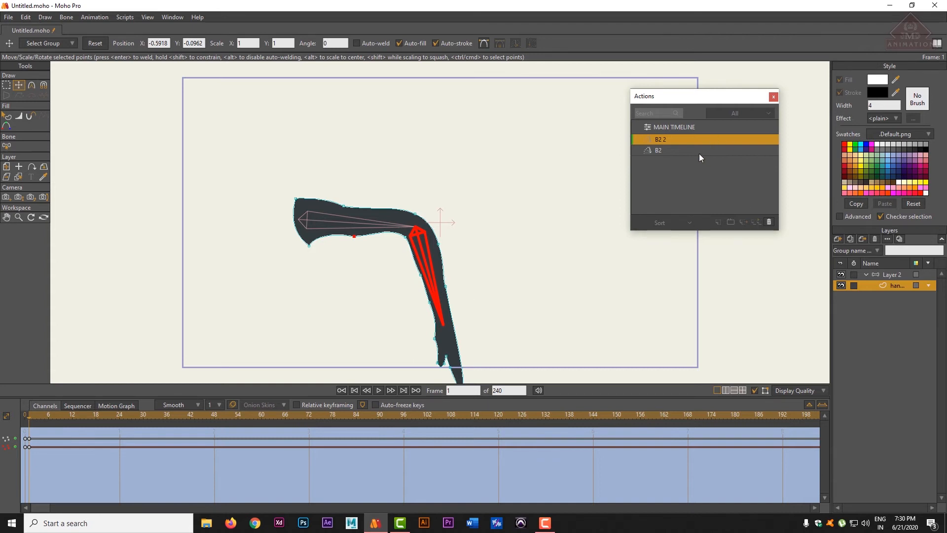
Compare the B2 and B2 2 action poses with the main timeline, return to the main timeline and close the Actions window
{"action": "left_click", "coordinate": [682, 129]}
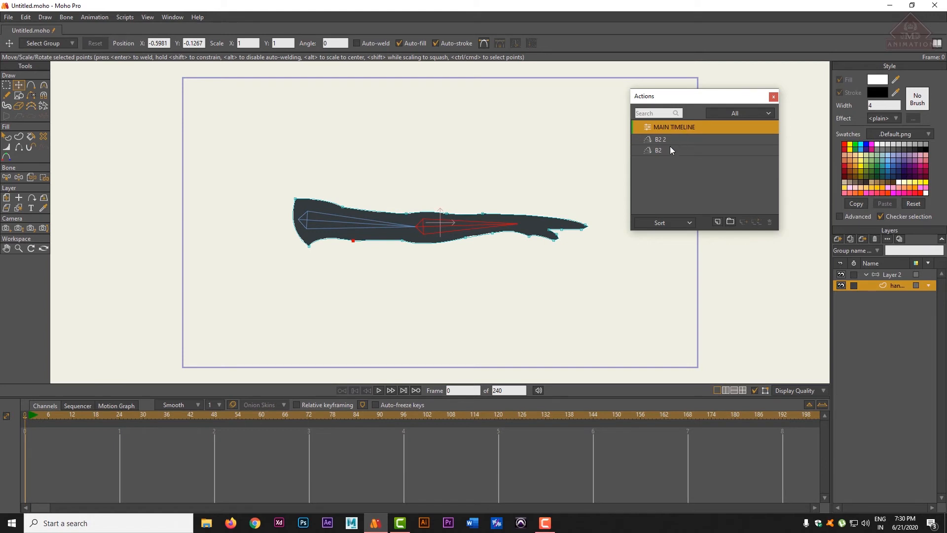
{"action": "left_click", "coordinate": [670, 146]}
{"action": "left_click", "coordinate": [672, 138]}
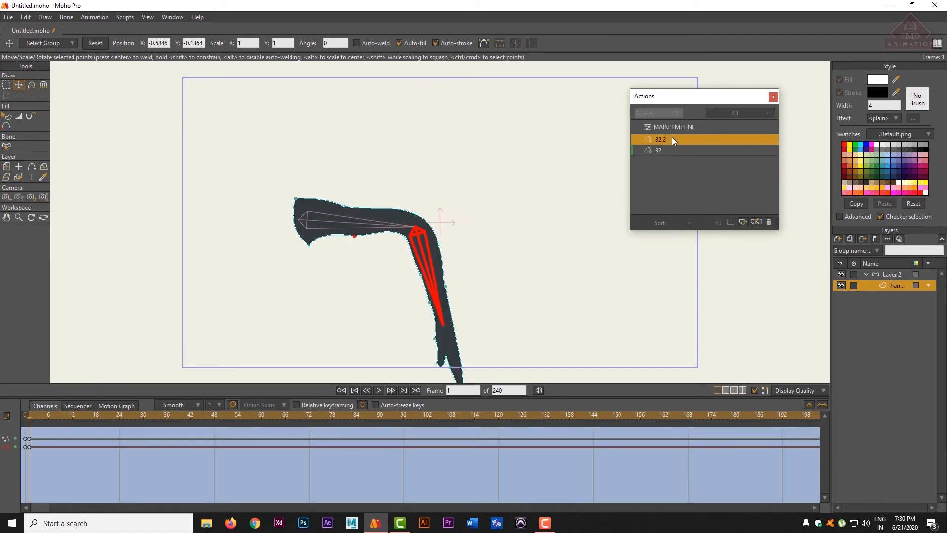
{"action": "double_click", "coordinate": [672, 138]}
{"action": "left_click", "coordinate": [672, 167]}
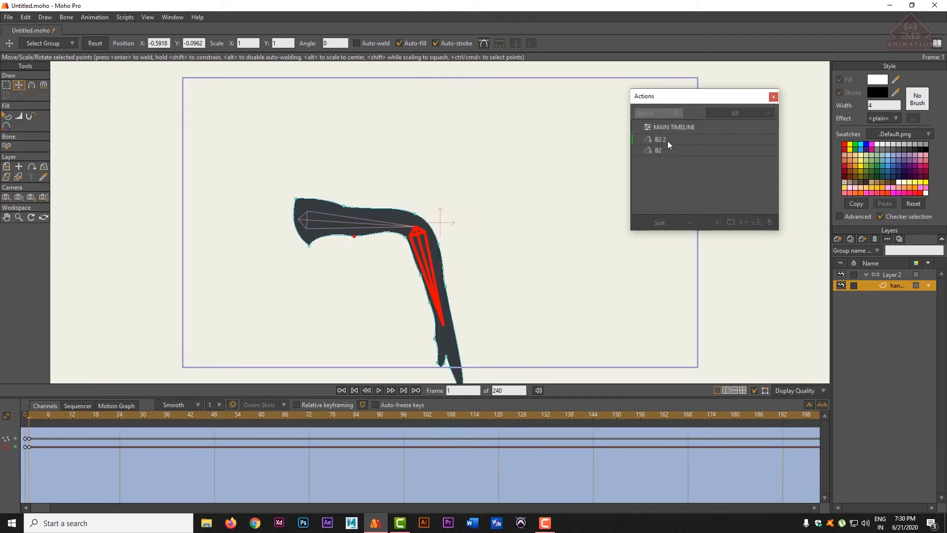
{"action": "left_click", "coordinate": [669, 126]}
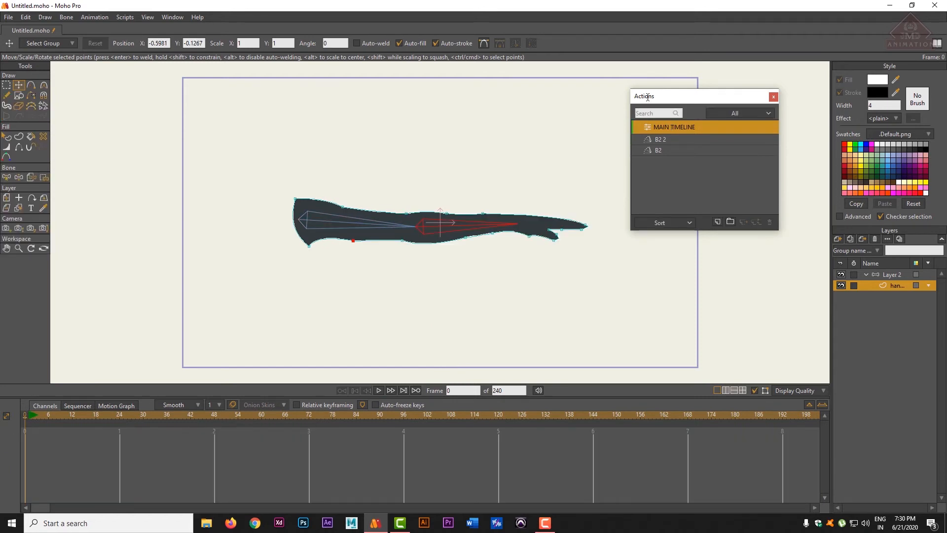
{"action": "left_click", "coordinate": [773, 97]}
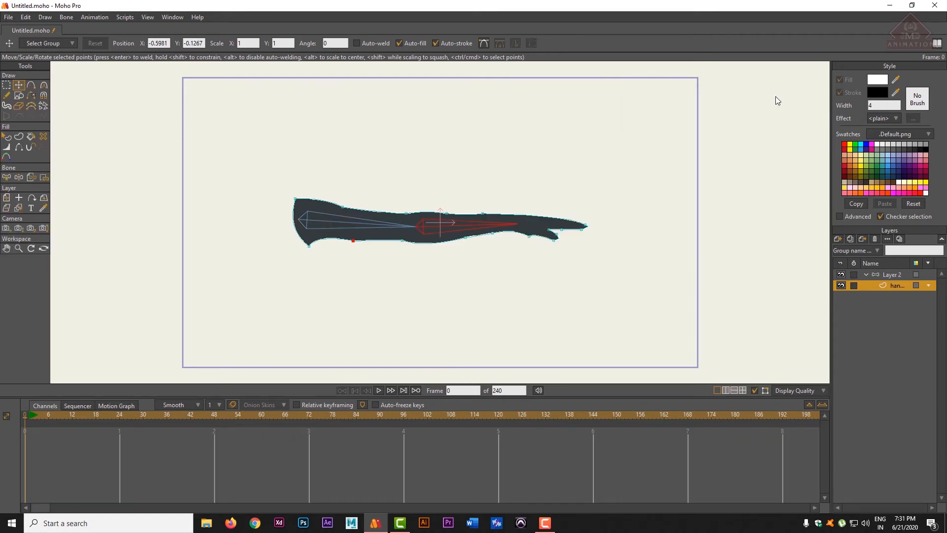
Close the current project and create a new blank project
{"action": "left_click", "coordinate": [6, 31]}
{"action": "left_click", "coordinate": [508, 202]}
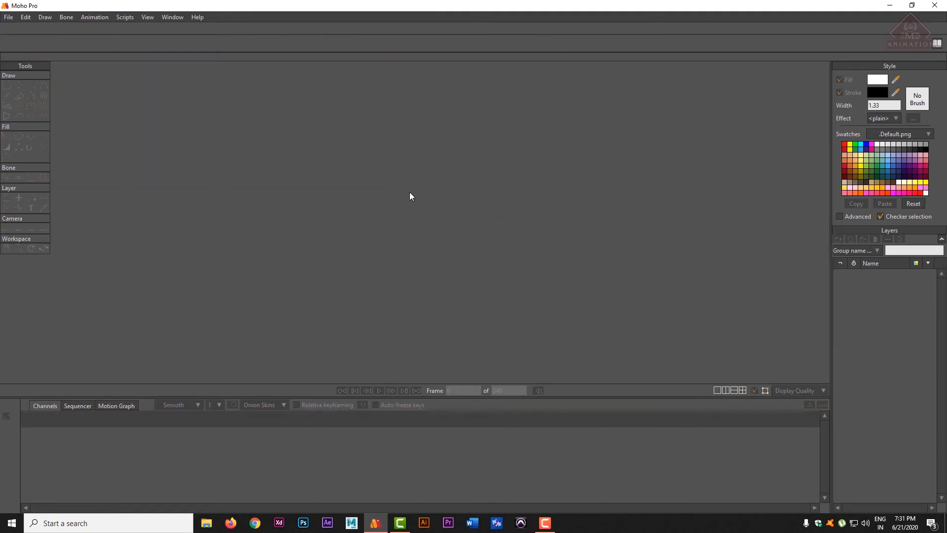
{"action": "left_click", "coordinate": [4, 20]}
{"action": "left_click", "coordinate": [22, 25]}
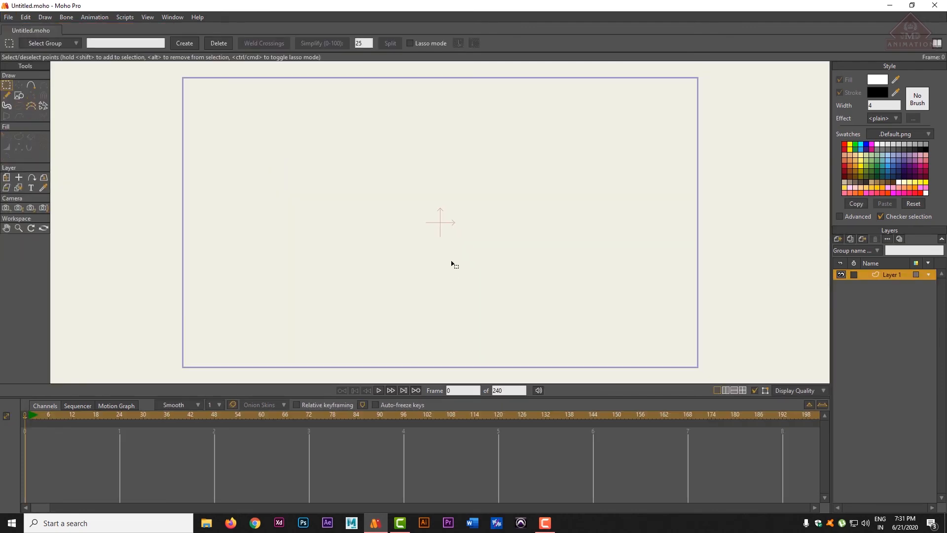
Import the Illustrator file named hand into the new project and delete the empty Layer 1
{"action": "left_click", "coordinate": [9, 17]}
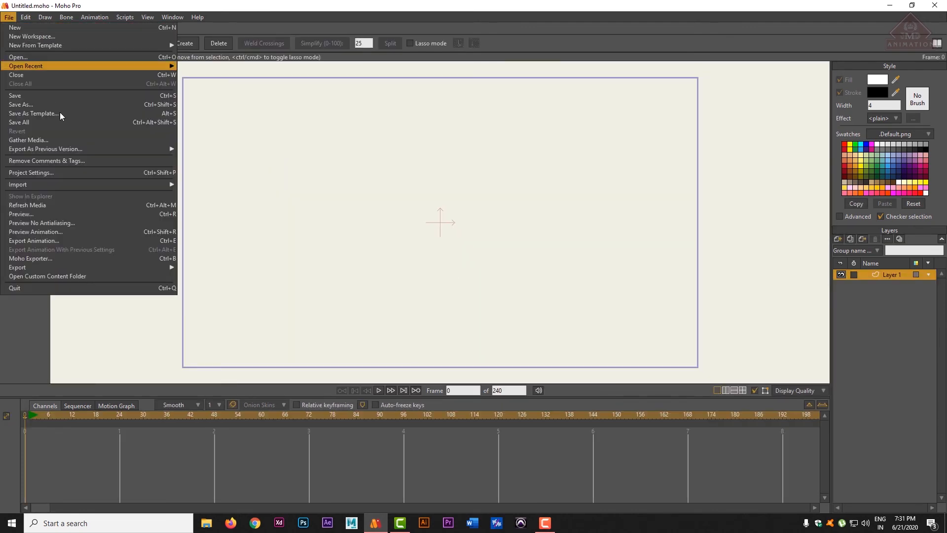
{"action": "mouse_move", "coordinate": [128, 188]}
{"action": "left_click", "coordinate": [203, 186]}
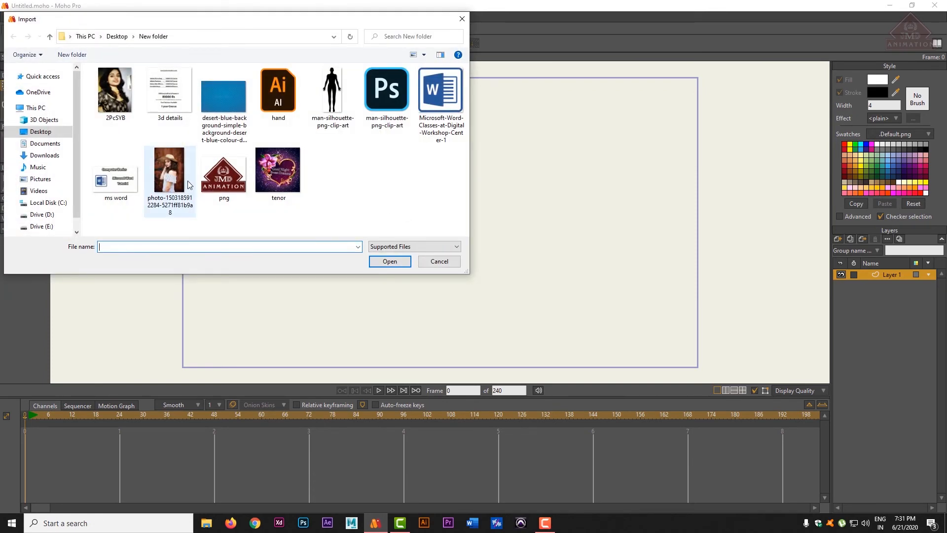
{"action": "left_click", "coordinate": [269, 97]}
{"action": "double_click", "coordinate": [268, 94]}
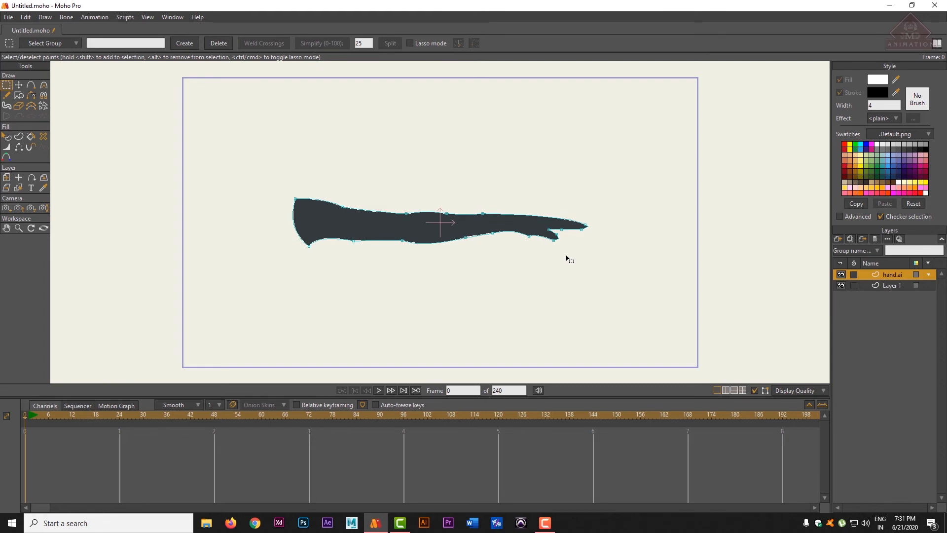
{"action": "left_click", "coordinate": [889, 288]}
{"action": "left_click", "coordinate": [876, 239]}
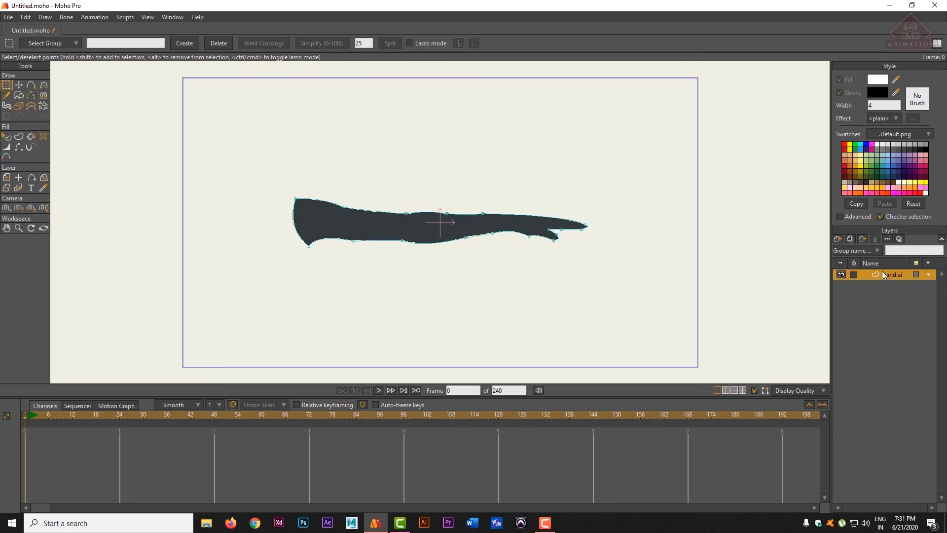
Add a bone layer to the new project and place the hand.ai layer inside it
{"action": "left_click", "coordinate": [837, 239]}
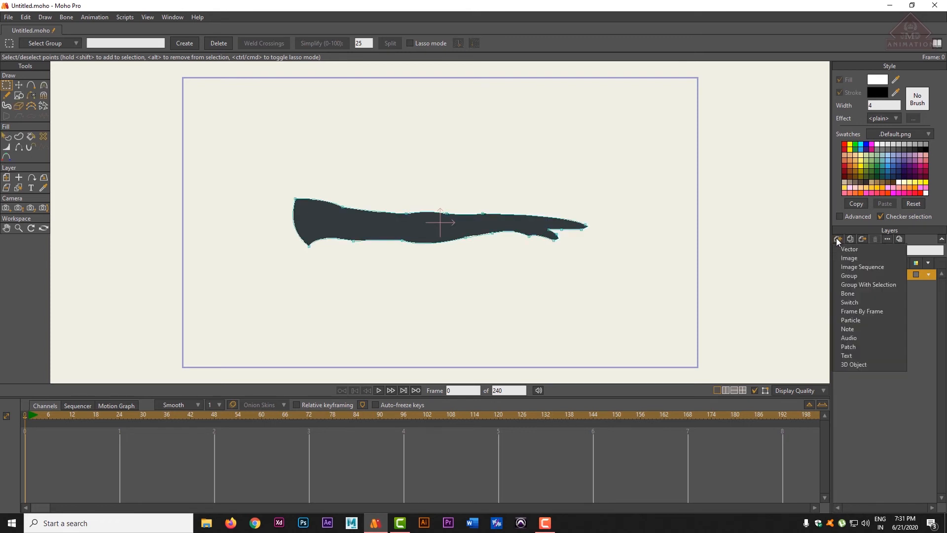
{"action": "left_click", "coordinate": [862, 293]}
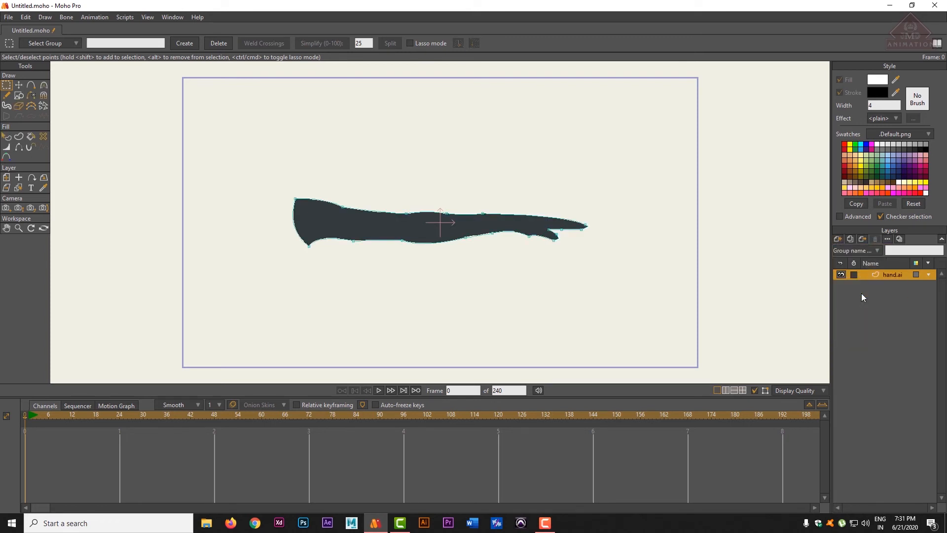
{"action": "mouse_move", "coordinate": [891, 285]}
{"action": "left_mouse_down"}
{"action": "mouse_move", "coordinate": [887, 274]}
{"action": "mouse_move", "coordinate": [859, 279]}
{"action": "left_mouse_up"}
{"action": "left_click", "coordinate": [865, 274]}
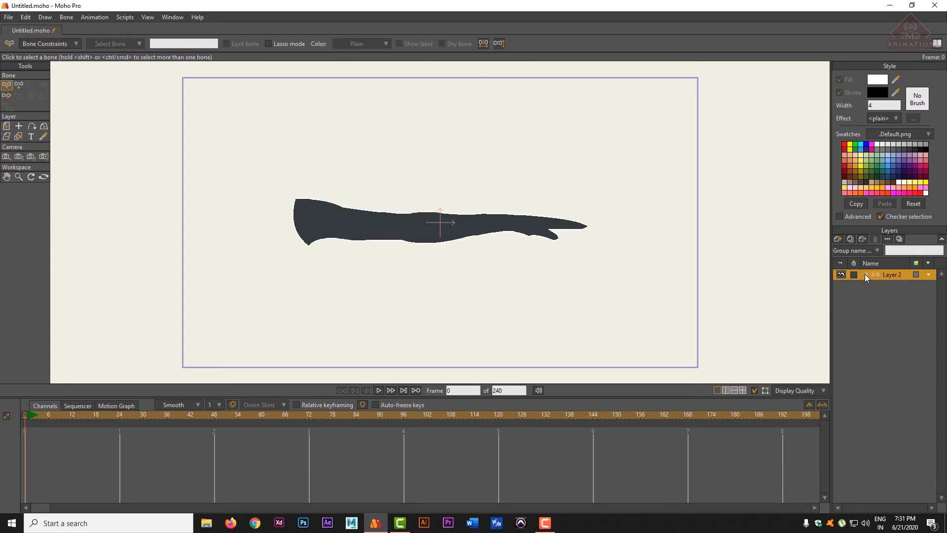
Add bones along the upper arm and forearm of the hand artwork, plus separate bones for the fingers and thumb
{"action": "left_click", "coordinate": [19, 85]}
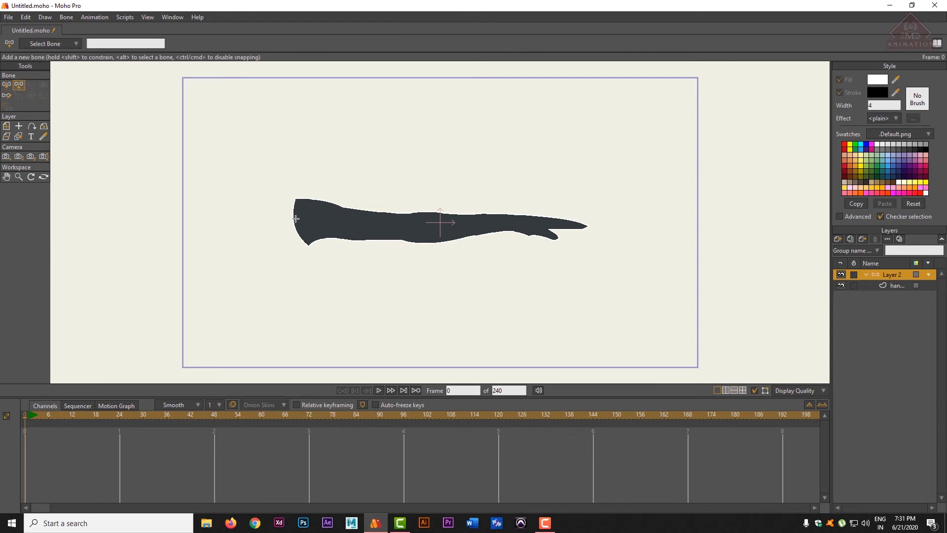
{"action": "left_click_drag", "start_coordinate": [297, 222], "coordinate": [505, 222]}
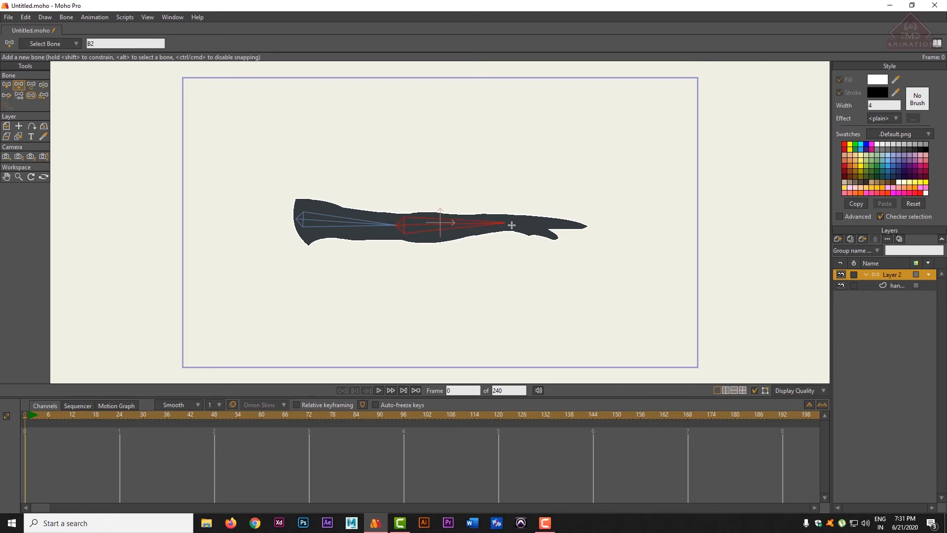
{"action": "left_click_drag", "start_coordinate": [514, 225], "coordinate": [569, 225]}
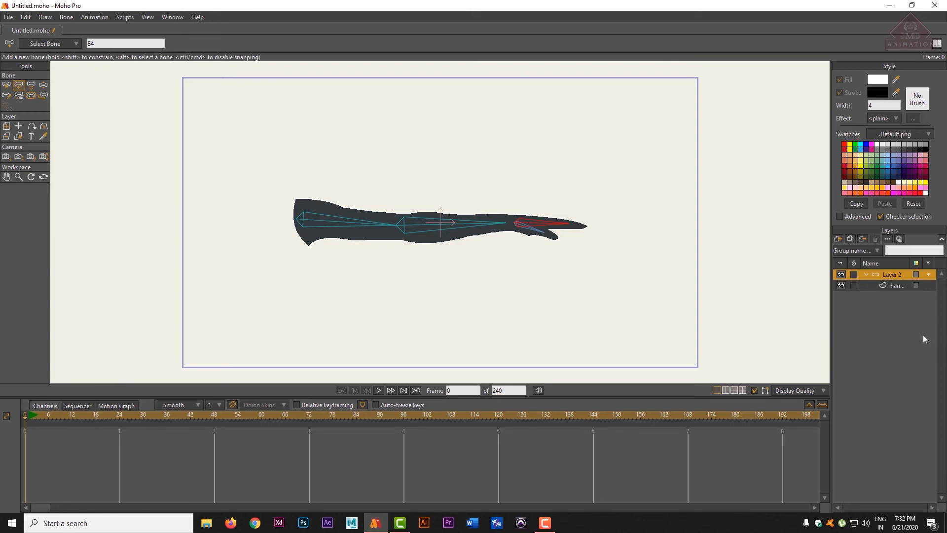
Check the bone binding mode in the layer settings of Layer 2
{"action": "double_click", "coordinate": [888, 277]}
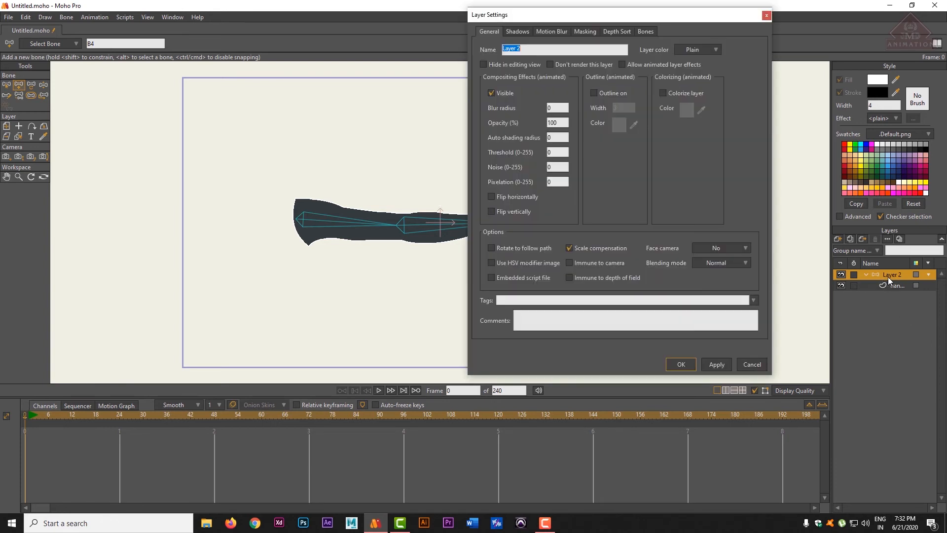
{"action": "left_click", "coordinate": [646, 32]}
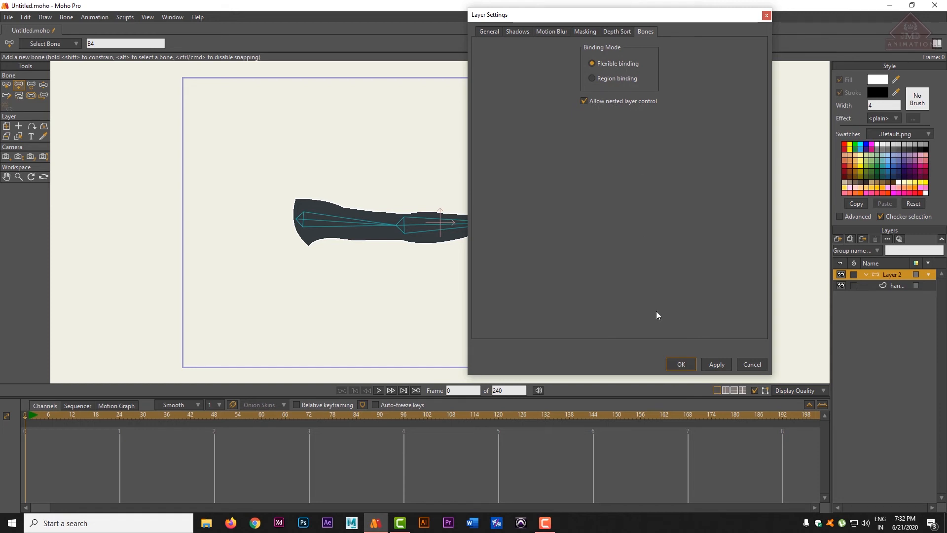
{"action": "left_click", "coordinate": [684, 364]}
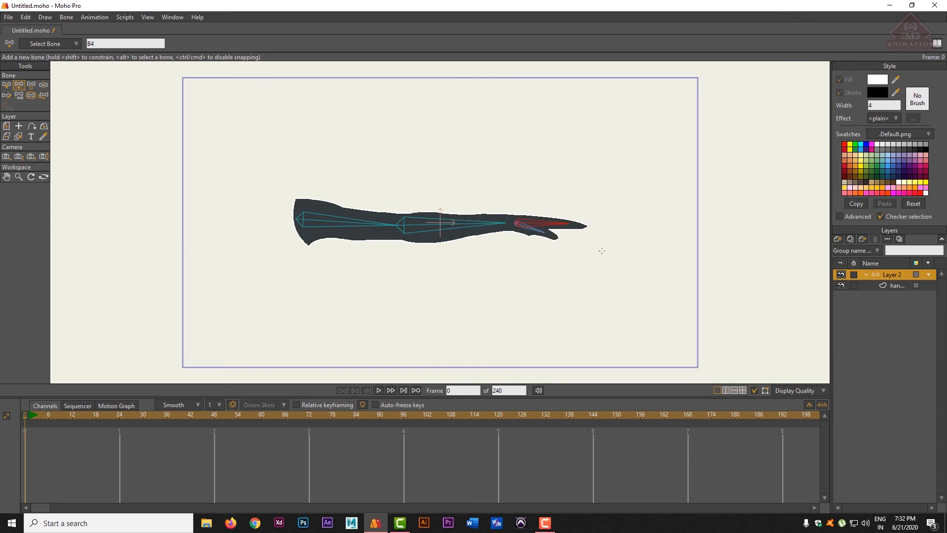
Create a smooth joint on the hand layer for the upper arm and forearm bone pair
{"action": "left_click", "coordinate": [7, 86]}
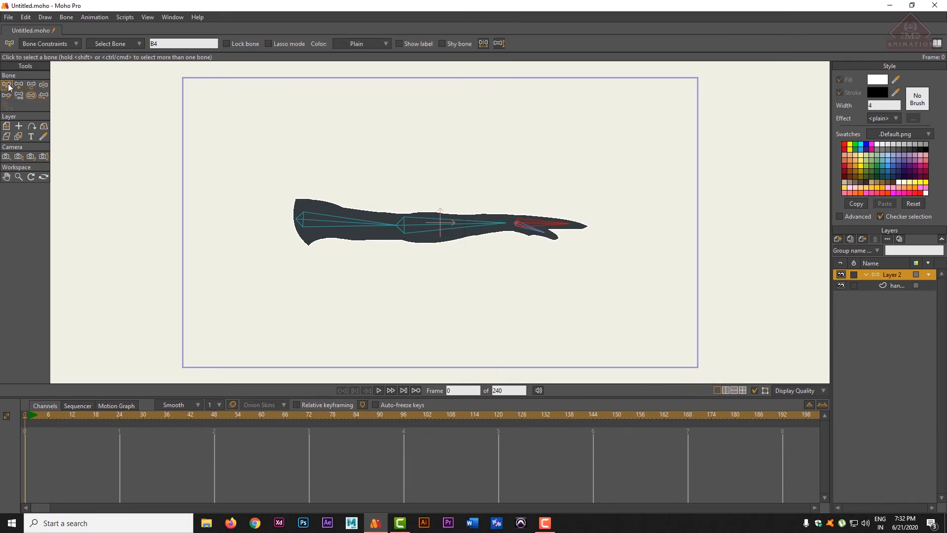
{"action": "left_click", "coordinate": [332, 221]}
{"action": "left_click", "coordinate": [472, 227], "text": "shift"}
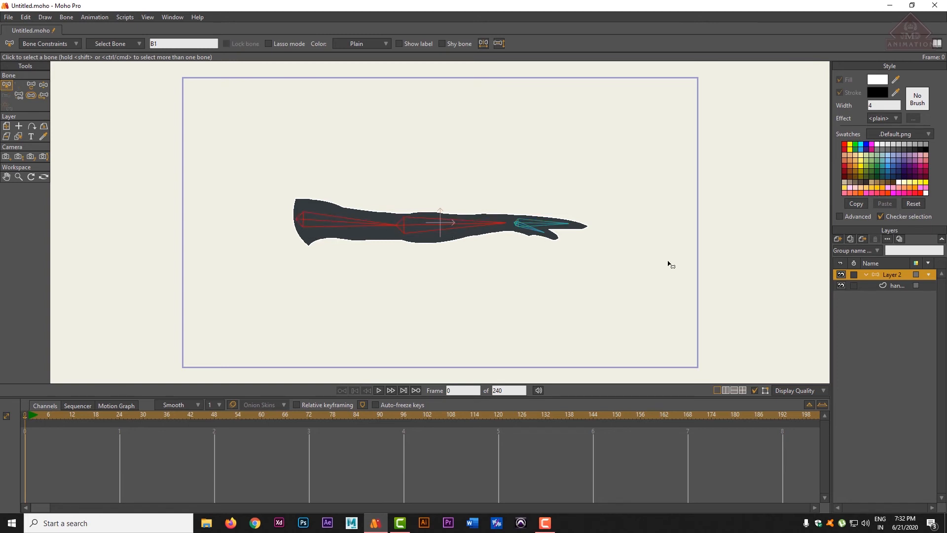
{"action": "left_click", "coordinate": [898, 284]}
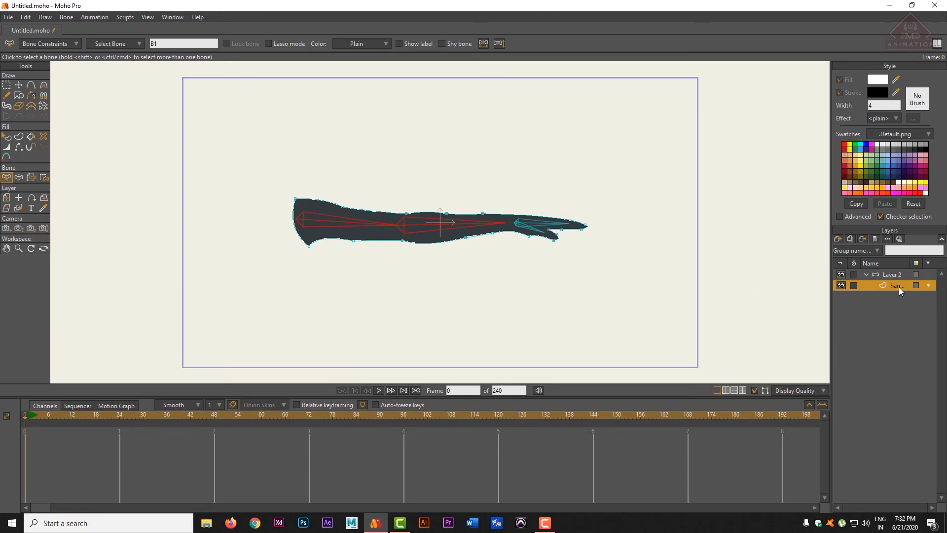
{"action": "left_click", "coordinate": [66, 17]}
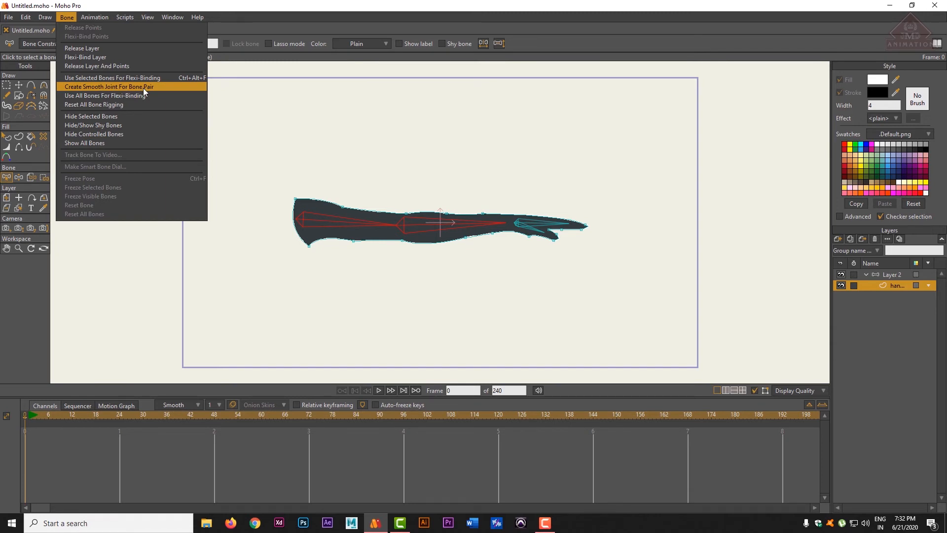
{"action": "left_click", "coordinate": [112, 87]}
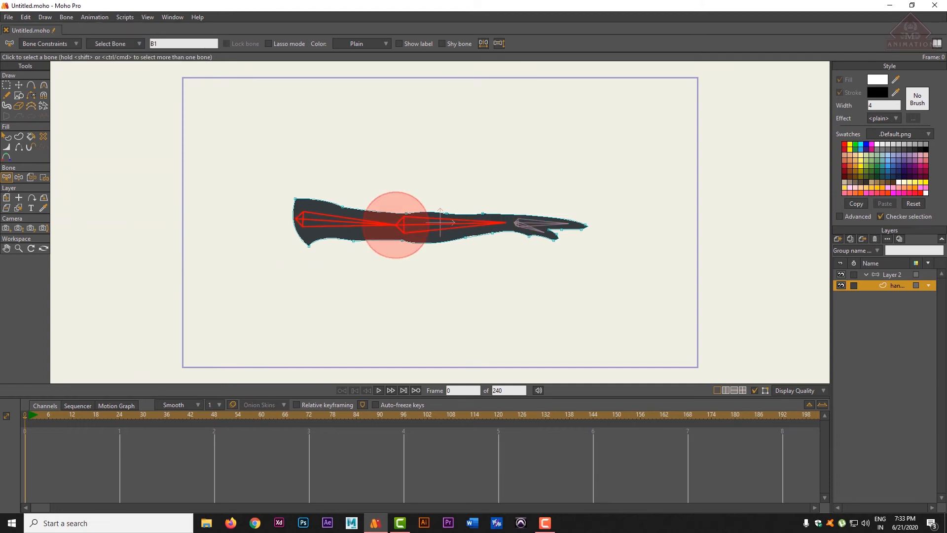
Test how the arm bends at the elbow by manipulating the bones, and reselect the bone layer
{"action": "left_click", "coordinate": [19, 177]}
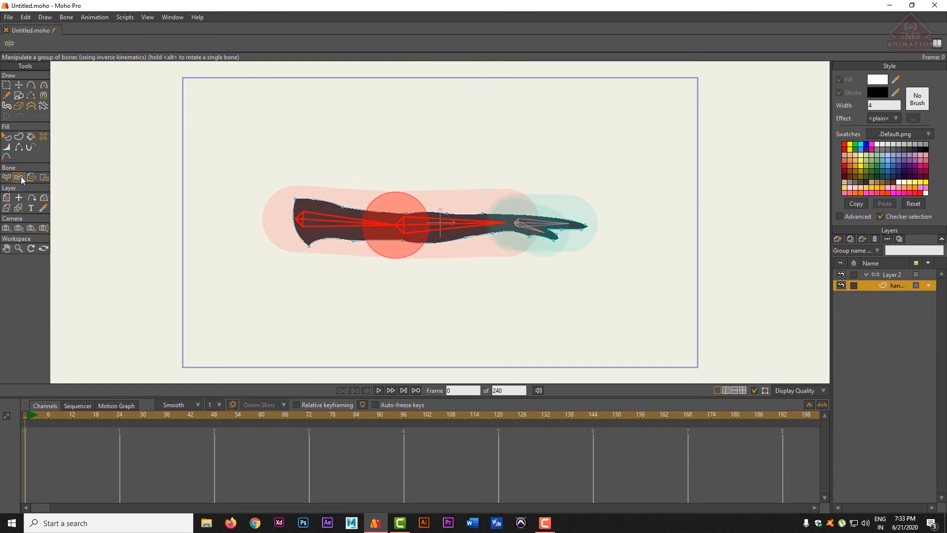
{"action": "left_click", "coordinate": [544, 227]}
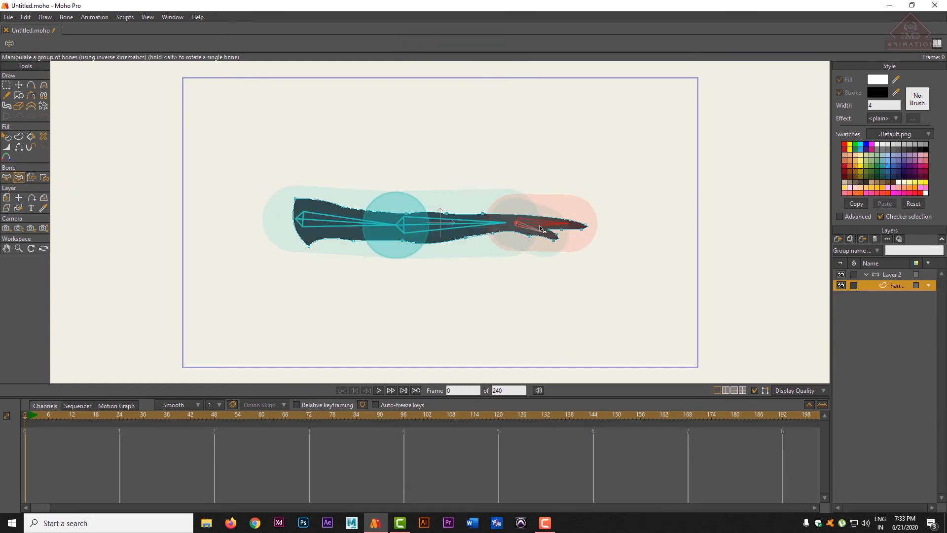
{"action": "left_click_drag", "start_coordinate": [542, 228], "coordinate": [516, 186]}
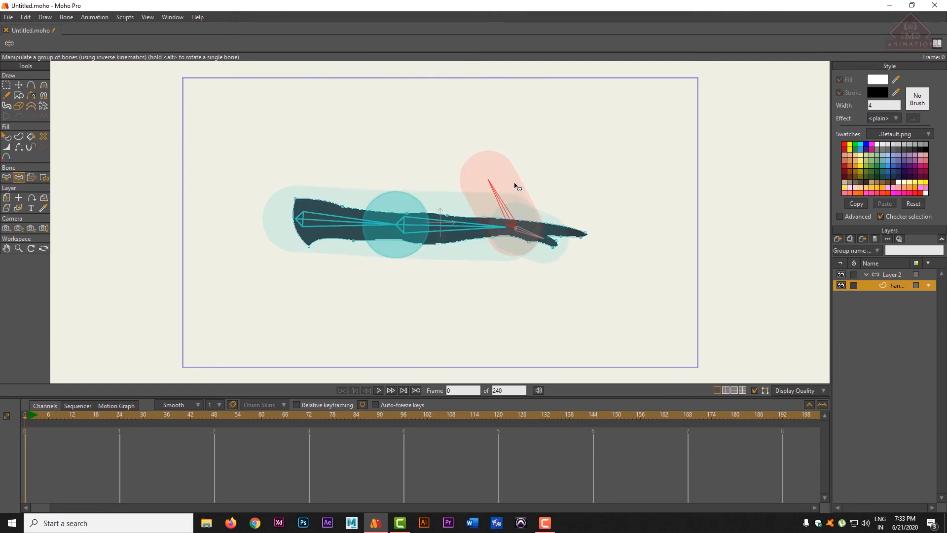
{"action": "left_click_drag", "start_coordinate": [516, 186], "coordinate": [691, 198]}
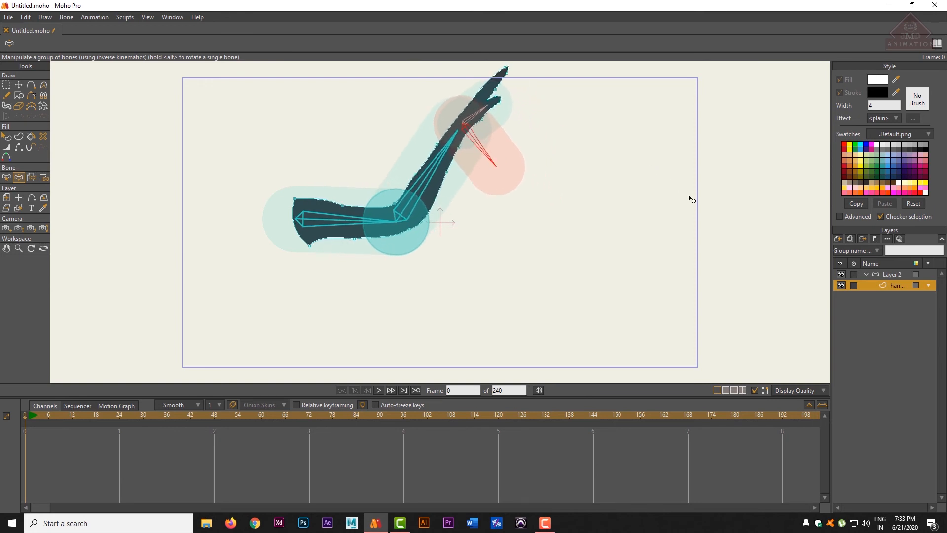
{"action": "left_click", "coordinate": [12, 87]}
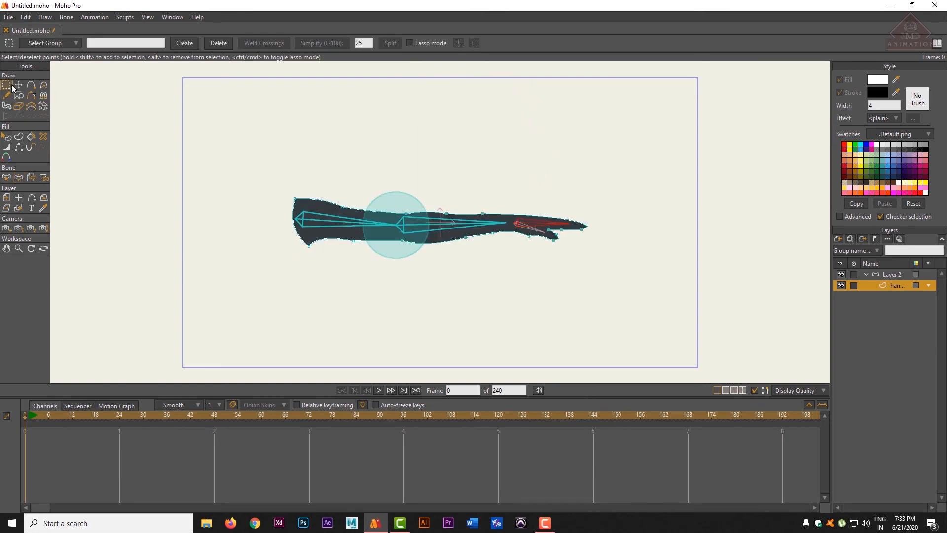
{"action": "left_click", "coordinate": [887, 275]}
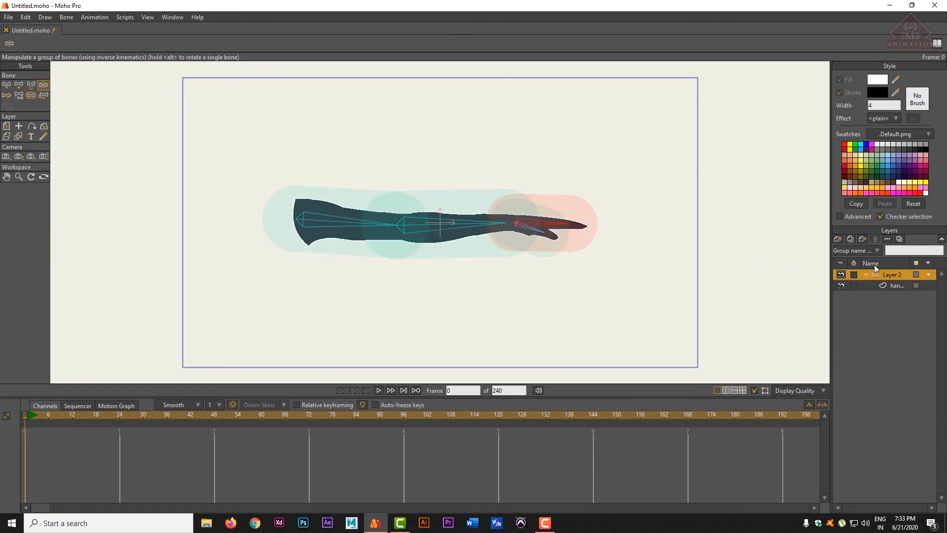
Close the hand project and create another new blank project
{"action": "left_click", "coordinate": [6, 30]}
{"action": "left_click", "coordinate": [508, 202]}
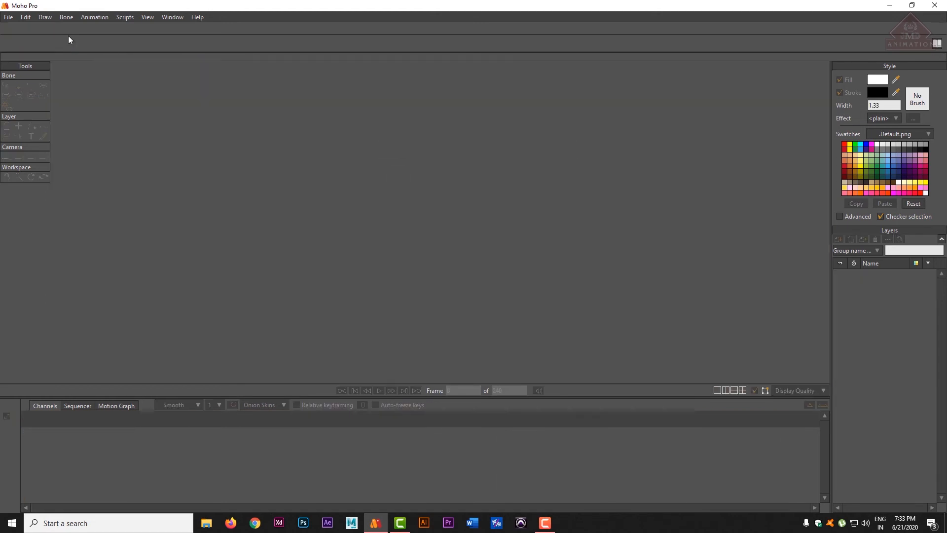
{"action": "left_click", "coordinate": [5, 18]}
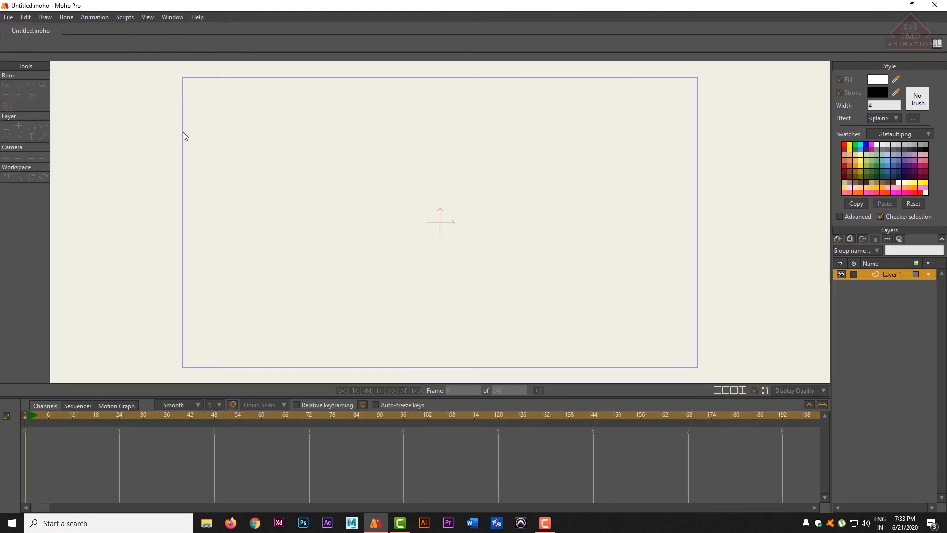
{"action": "left_click", "coordinate": [15, 27]}
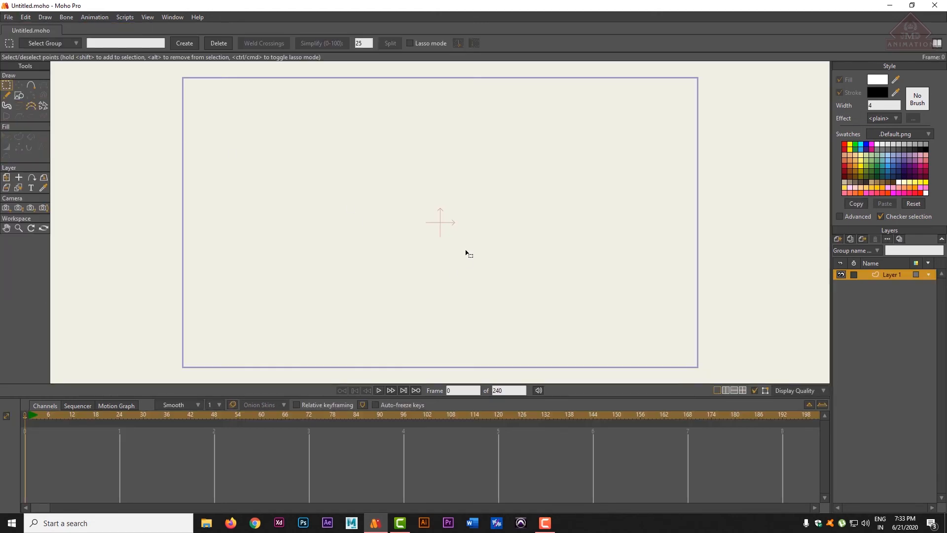
Draw a long thin horizontal rectangle and repeatedly split its outline to add evenly spaced points
{"action": "left_click", "coordinate": [19, 95]}
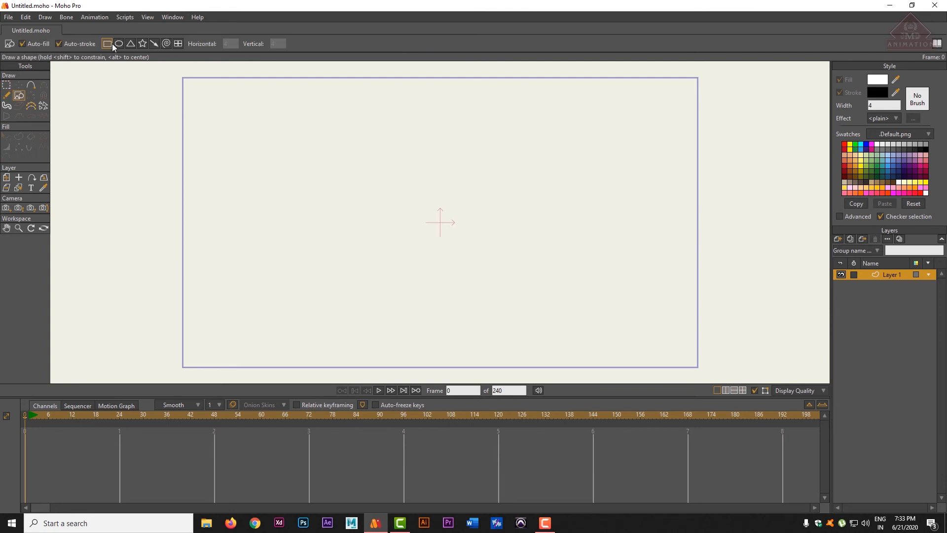
{"action": "mouse_move", "coordinate": [299, 192]}
{"action": "left_mouse_down"}
{"action": "mouse_move", "coordinate": [469, 232]}
{"action": "mouse_move", "coordinate": [602, 215]}
{"action": "left_mouse_up"}
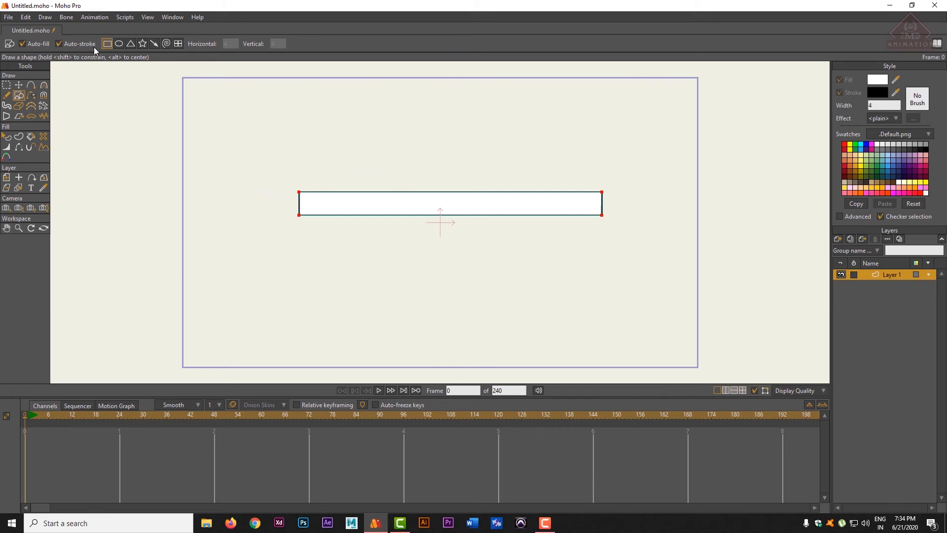
{"action": "left_click", "coordinate": [6, 84]}
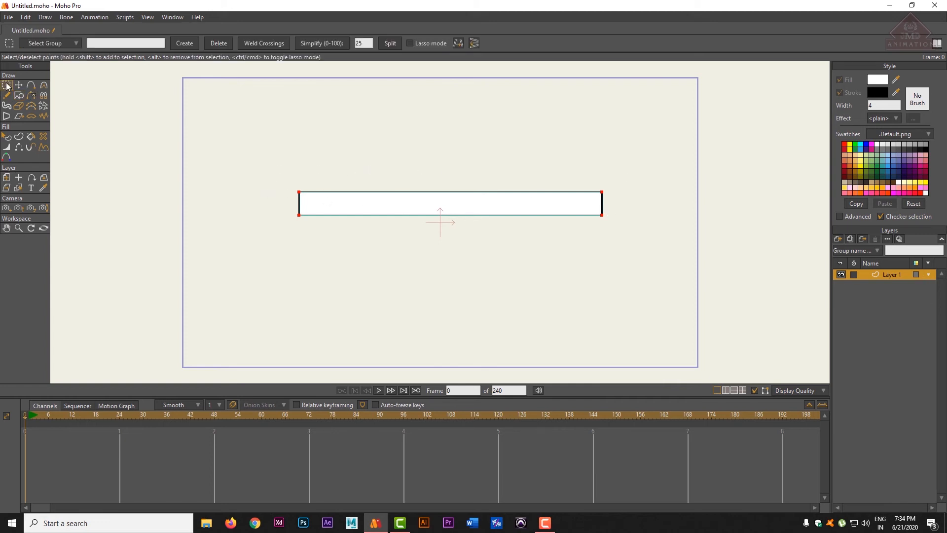
{"action": "left_click", "coordinate": [390, 44]}
{"action": "left_click", "coordinate": [391, 43]}
Lasso-select the extra points between the corners of the rectangle's right short edge and delete them
{"action": "left_click", "coordinate": [18, 228]}
{"action": "left_click_drag", "start_coordinate": [634, 225], "coordinate": [946, 257]}
{"action": "mouse_move", "coordinate": [512, 175]}
{"action": "left_mouse_down"}
{"action": "mouse_move", "coordinate": [669, 211]}
{"action": "mouse_move", "coordinate": [726, 210]}
{"action": "left_mouse_up"}
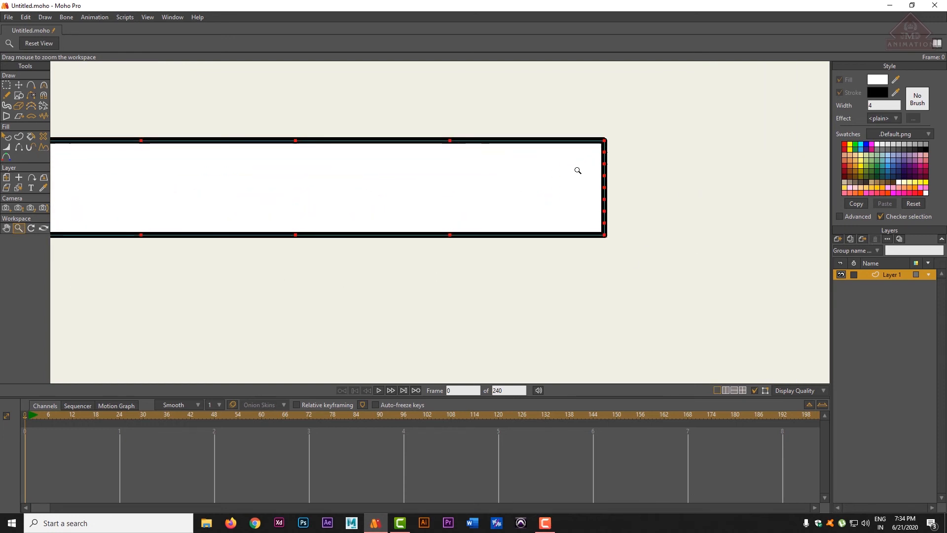
{"action": "left_click", "coordinate": [6, 85]}
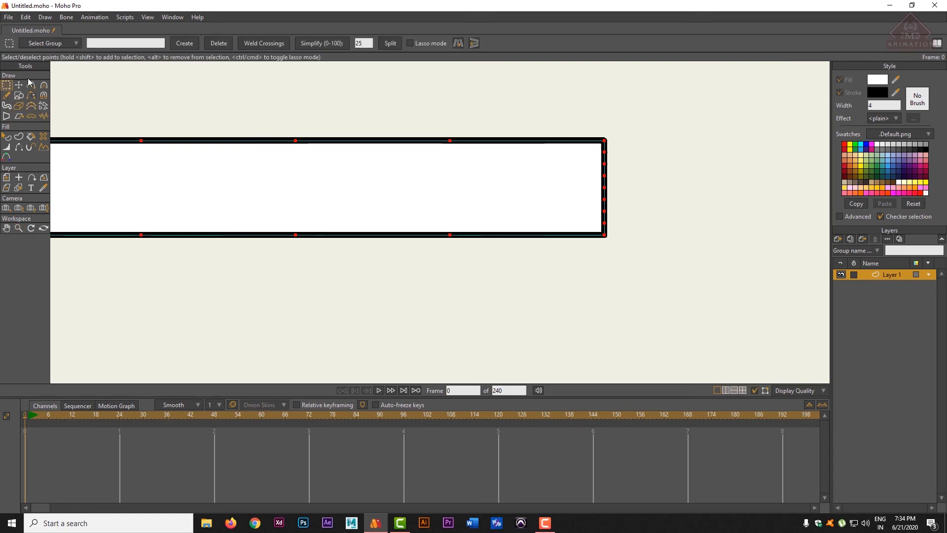
{"action": "mouse_move", "coordinate": [591, 156]}
{"action": "left_mouse_down"}
{"action": "mouse_move", "coordinate": [629, 151]}
{"action": "mouse_move", "coordinate": [635, 186]}
{"action": "mouse_move", "coordinate": [612, 224]}
{"action": "mouse_move", "coordinate": [589, 212]}
{"action": "mouse_move", "coordinate": [591, 155]}
{"action": "left_mouse_up"}
{"action": "key", "text": "Return"}
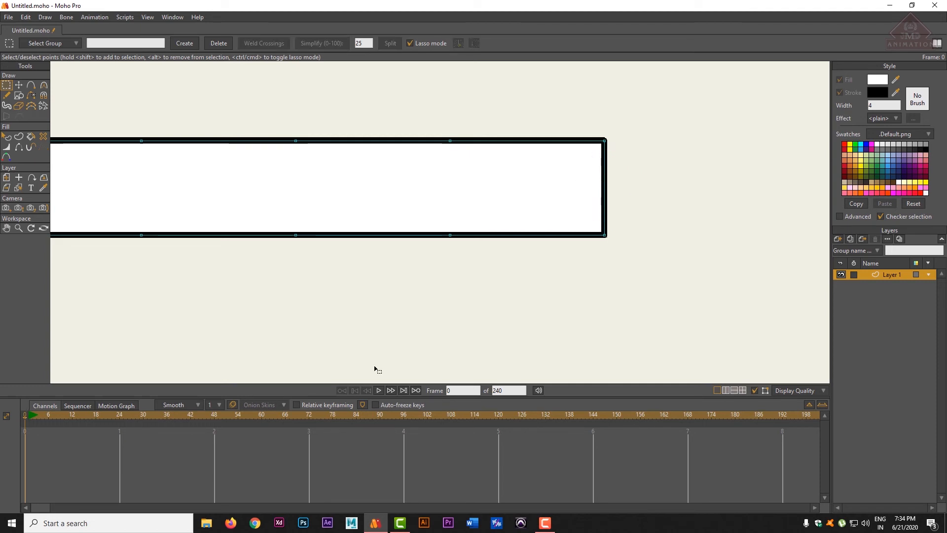
Lasso-select the extra points between the corners of the rectangle's left short edge and delete them
{"action": "left_click_drag", "start_coordinate": [208, 224], "coordinate": [942, 240]}
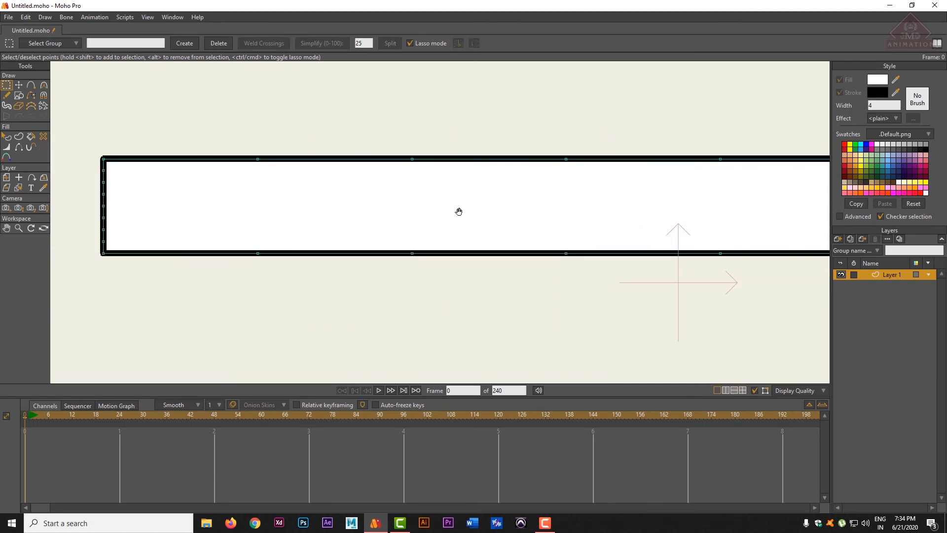
{"action": "left_click_drag", "start_coordinate": [439, 212], "coordinate": [635, 200]}
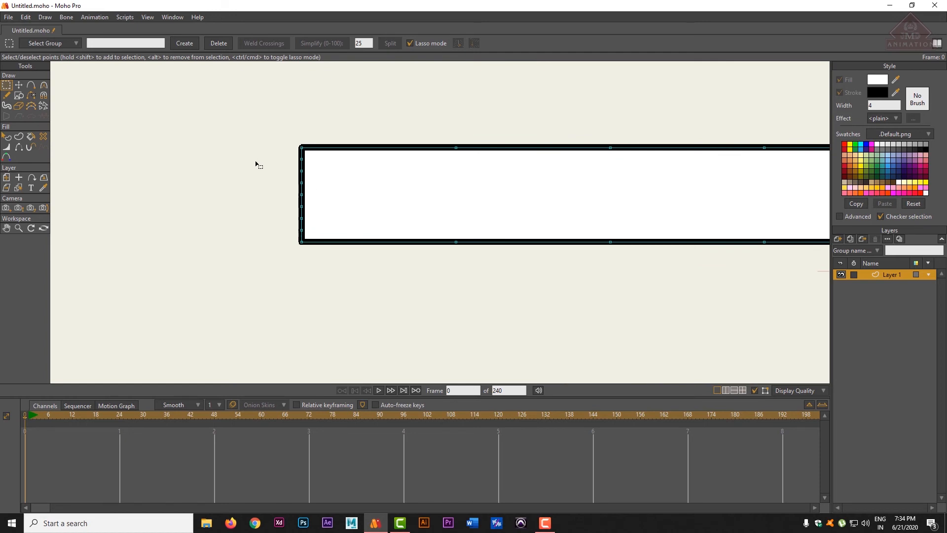
{"action": "mouse_move", "coordinate": [279, 161]}
{"action": "left_mouse_down"}
{"action": "mouse_move", "coordinate": [313, 157]}
{"action": "mouse_move", "coordinate": [291, 156]}
{"action": "mouse_move", "coordinate": [313, 158]}
{"action": "mouse_move", "coordinate": [324, 198]}
{"action": "mouse_move", "coordinate": [319, 223]}
{"action": "mouse_move", "coordinate": [296, 236]}
{"action": "mouse_move", "coordinate": [280, 182]}
{"action": "mouse_move", "coordinate": [287, 162]}
{"action": "mouse_move", "coordinate": [301, 160]}
{"action": "left_mouse_up"}
{"action": "left_click", "coordinate": [331, 206]}
{"action": "left_click_drag", "start_coordinate": [554, 177], "coordinate": [313, 204]}
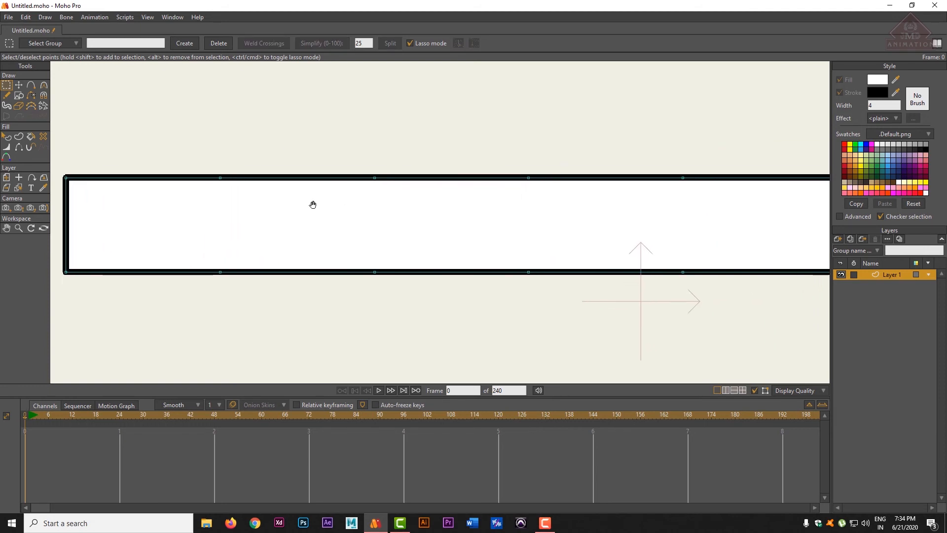
{"action": "left_click", "coordinate": [18, 228]}
{"action": "left_click_drag", "start_coordinate": [738, 229], "coordinate": [491, 203]}
{"action": "left_click", "coordinate": [6, 85]}
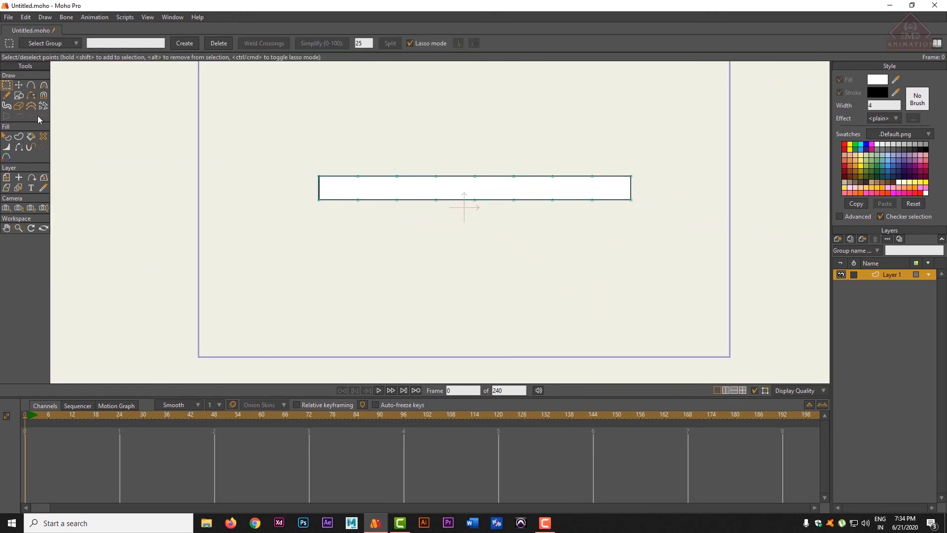
Add a bone layer and place the rectangle's layer inside it
{"action": "left_click", "coordinate": [18, 95]}
{"action": "left_click", "coordinate": [7, 85]}
{"action": "left_click", "coordinate": [838, 238]}
{"action": "left_click", "coordinate": [854, 293]}
{"action": "left_click", "coordinate": [898, 286]}
{"action": "left_click_drag", "start_coordinate": [894, 275], "coordinate": [893, 274]}
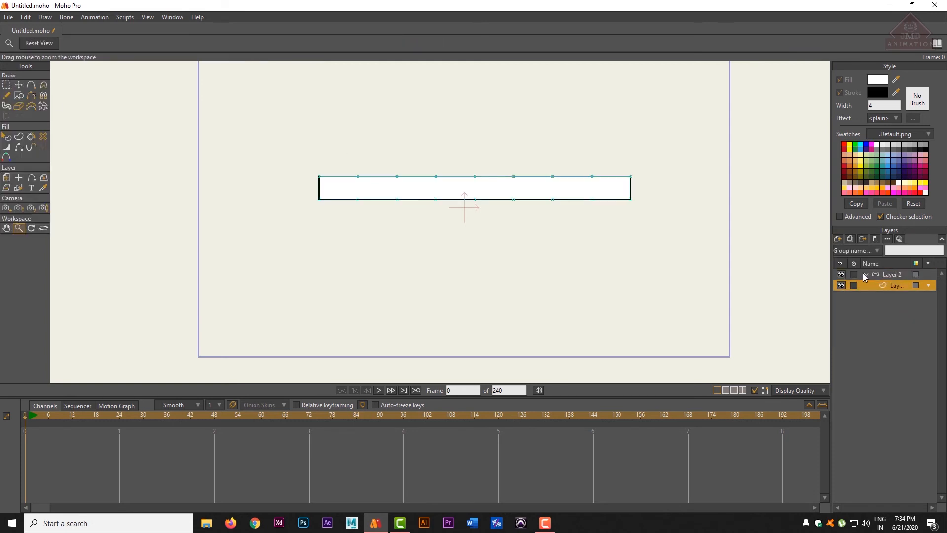
{"action": "left_click", "coordinate": [866, 275]}
{"action": "left_click", "coordinate": [866, 275]}
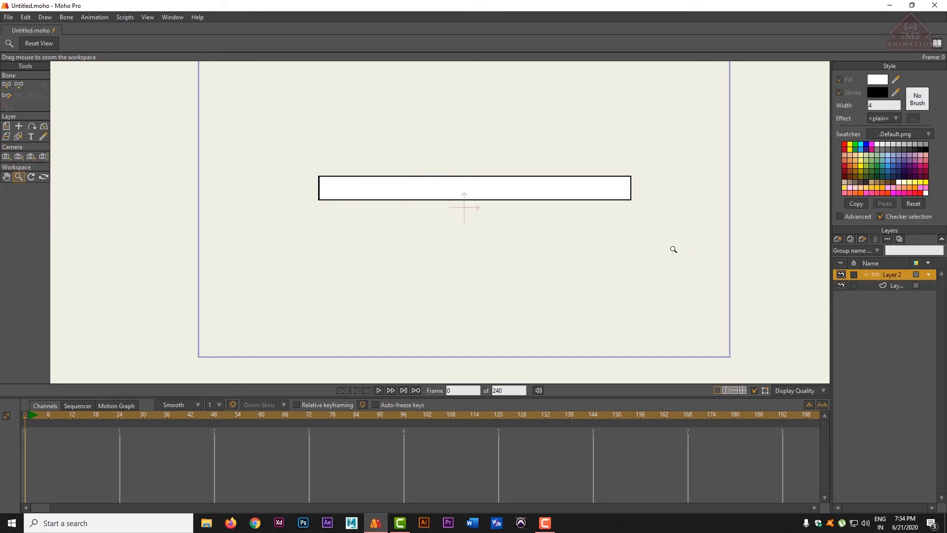
Add two chained bones end to end along the rectangle and open the Actions window
{"action": "left_click", "coordinate": [19, 84]}
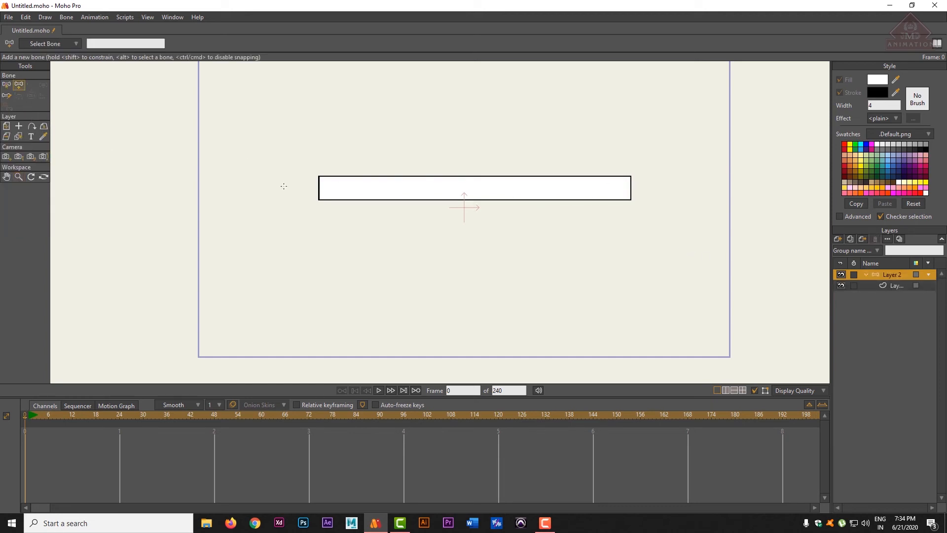
{"action": "left_click_drag", "start_coordinate": [319, 188], "coordinate": [629, 189]}
{"action": "left_click", "coordinate": [173, 18]}
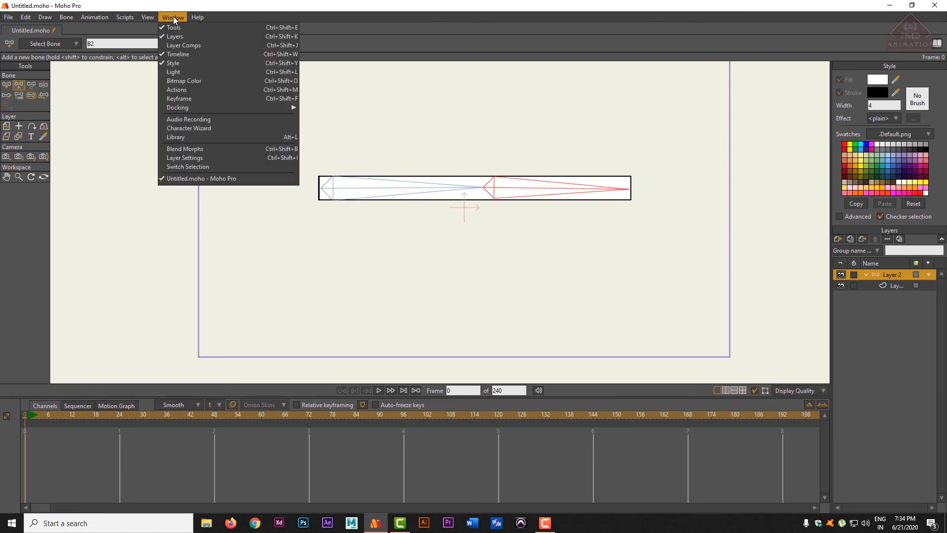
{"action": "left_click", "coordinate": [185, 90]}
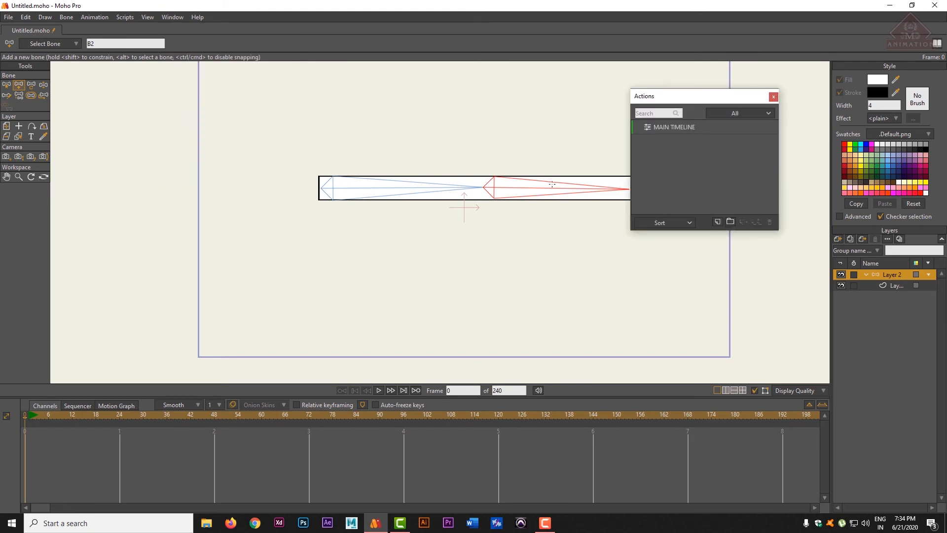
Create a smart bone action for bone B2 and rotate the bone upward to about 90 degrees within it
{"action": "left_click_drag", "start_coordinate": [651, 96], "coordinate": [714, 89]}
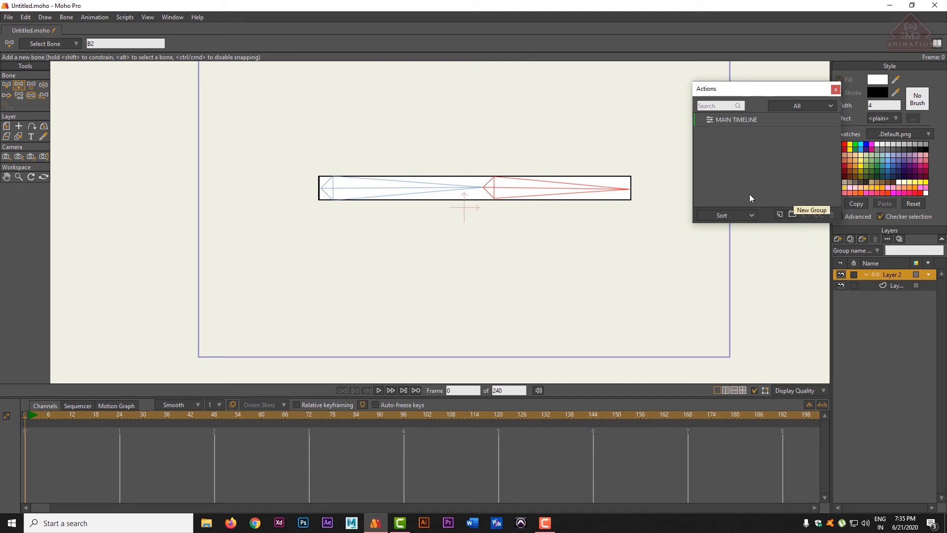
{"action": "left_click", "coordinate": [778, 216]}
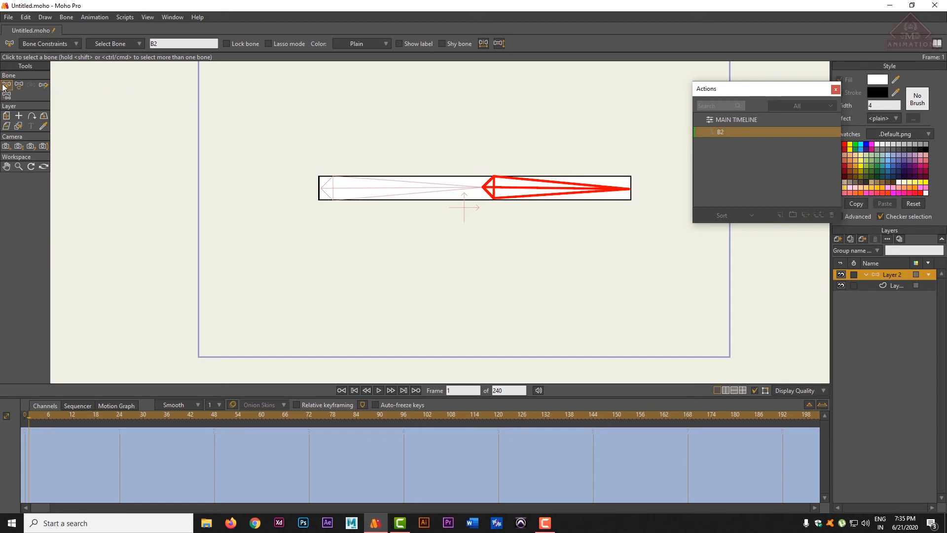
{"action": "left_click", "coordinate": [19, 85]}
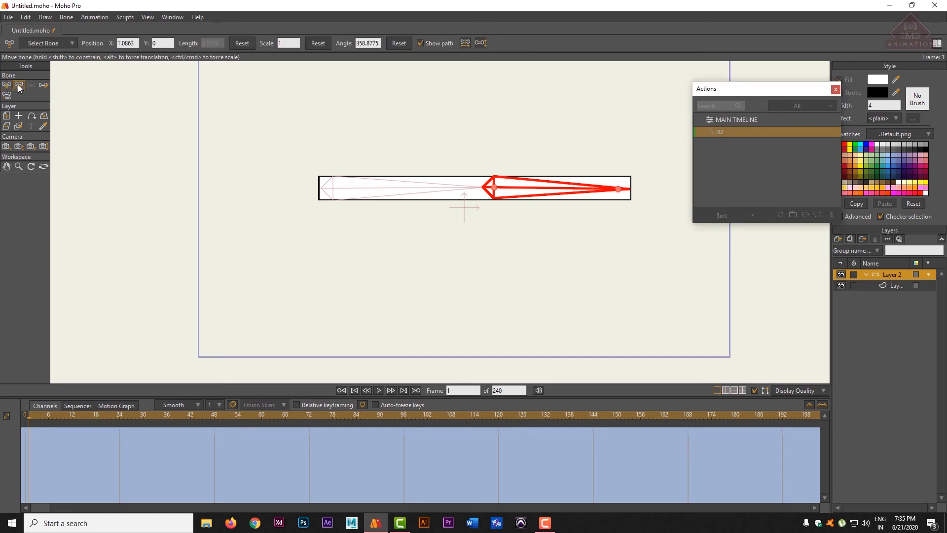
{"action": "left_click_drag", "start_coordinate": [640, 185], "coordinate": [479, 52]}
Move the rectangle's inner elbow point in the B2 action to correct the shape of the bend
{"action": "left_click", "coordinate": [894, 286]}
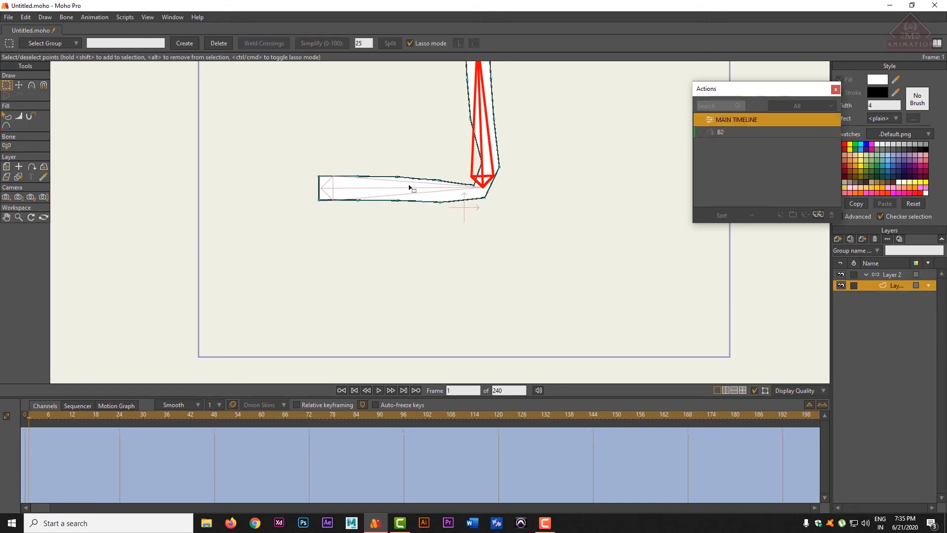
{"action": "left_click", "coordinate": [18, 85]}
{"action": "left_click", "coordinate": [359, 177]}
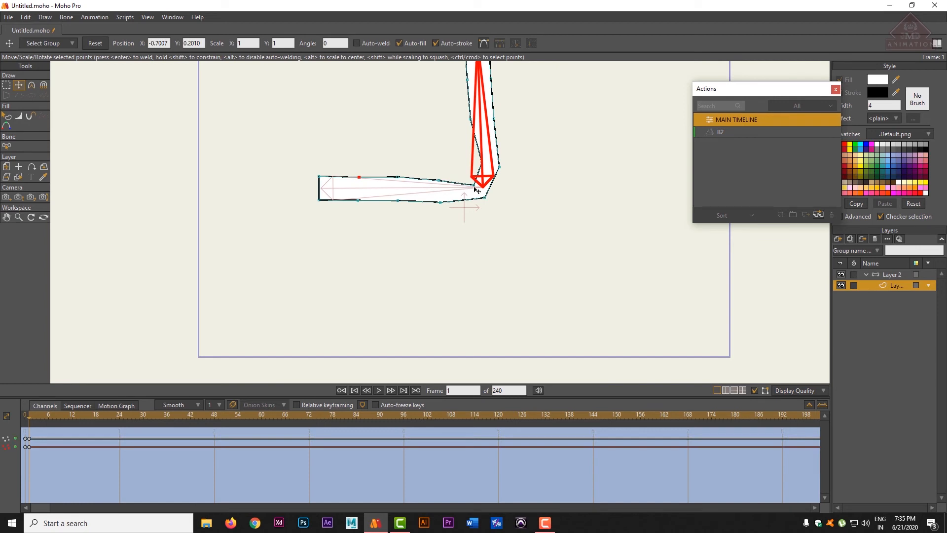
{"action": "left_click_drag", "start_coordinate": [474, 186], "coordinate": [510, 247]}
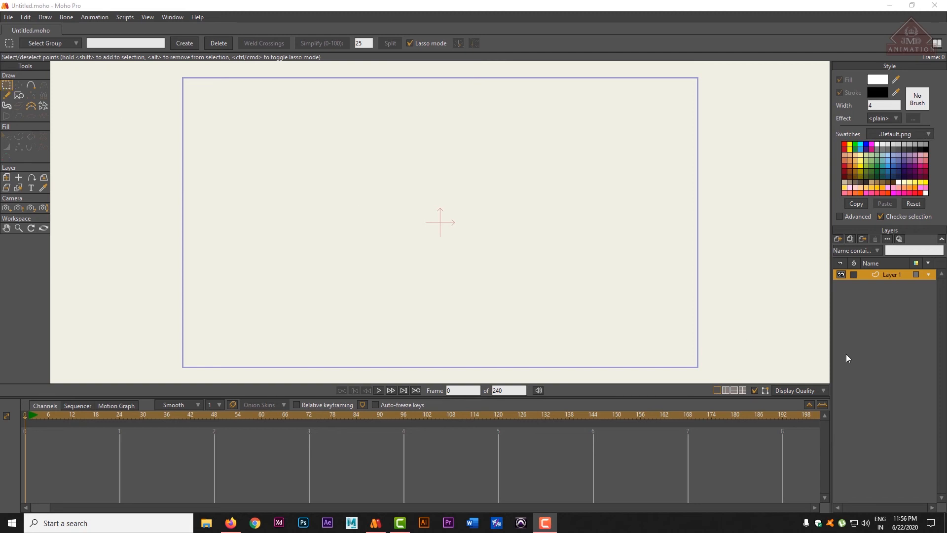
Add a bone layer to the new document and delete the original vector layer, Layer 1
{"action": "left_click", "coordinate": [881, 288]}
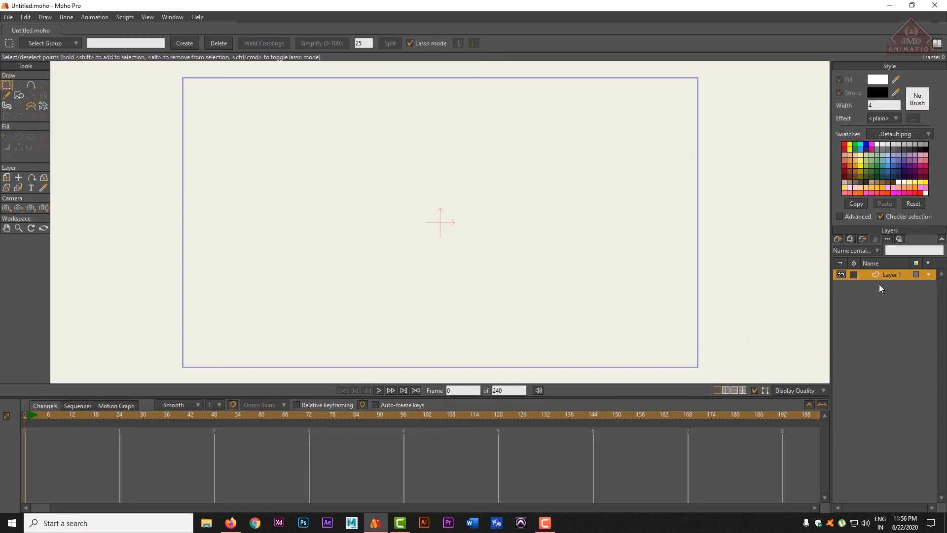
{"action": "left_click", "coordinate": [836, 242]}
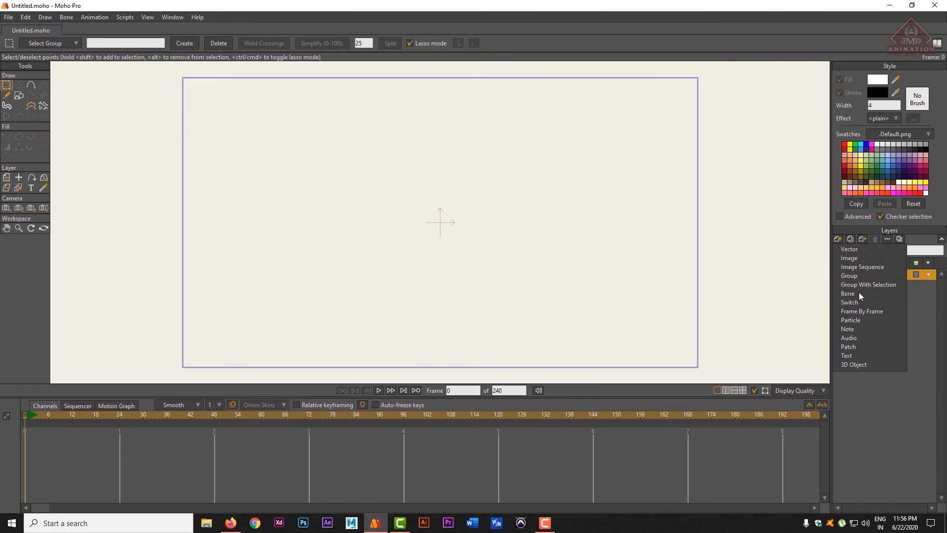
{"action": "left_click", "coordinate": [860, 294]}
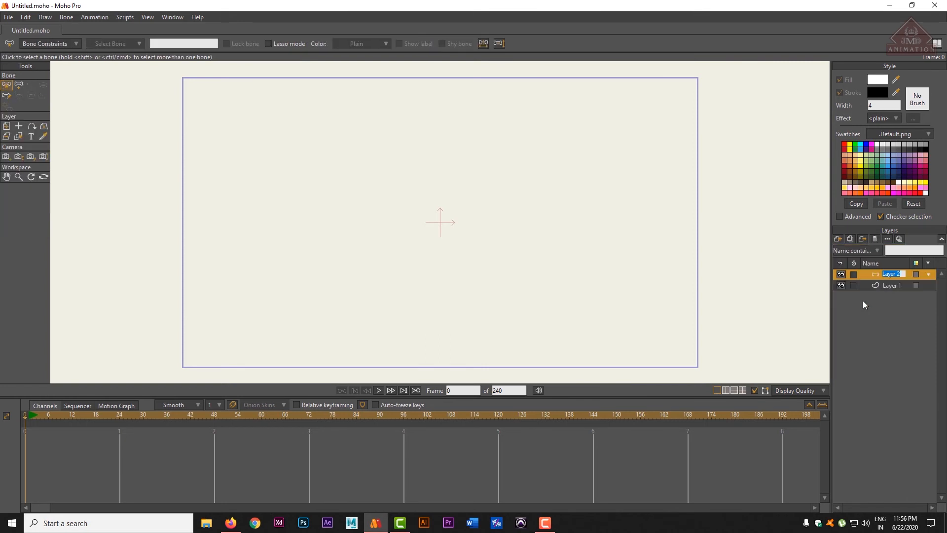
{"action": "left_click", "coordinate": [889, 286]}
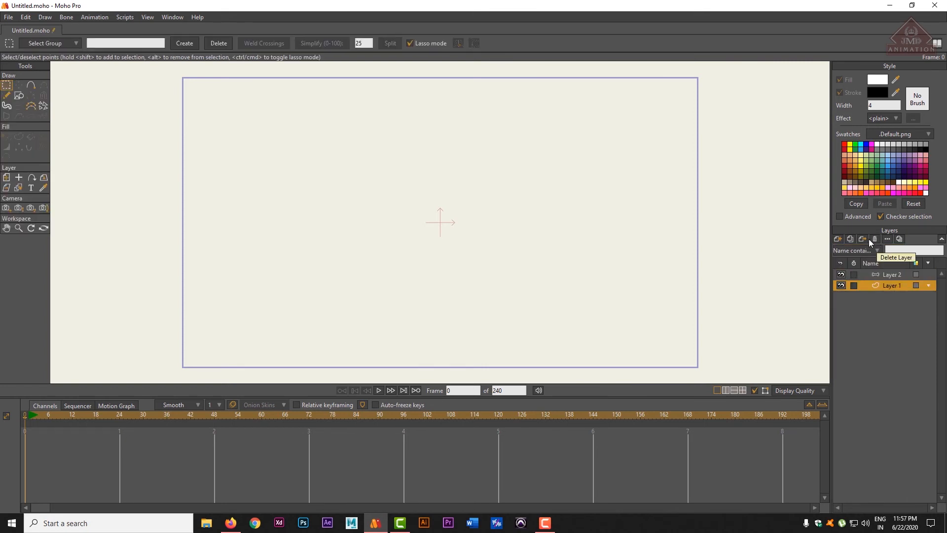
{"action": "left_click", "coordinate": [875, 238]}
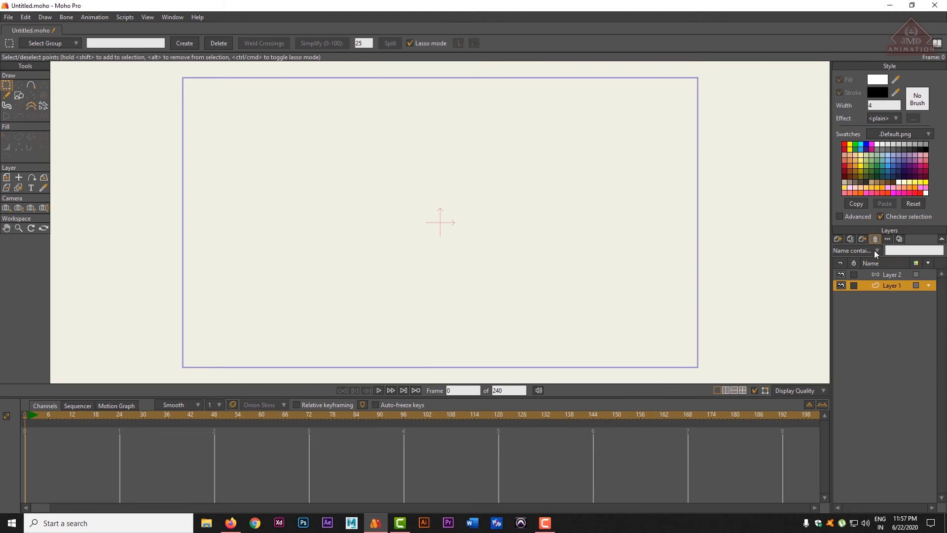
{"action": "left_click", "coordinate": [841, 275]}
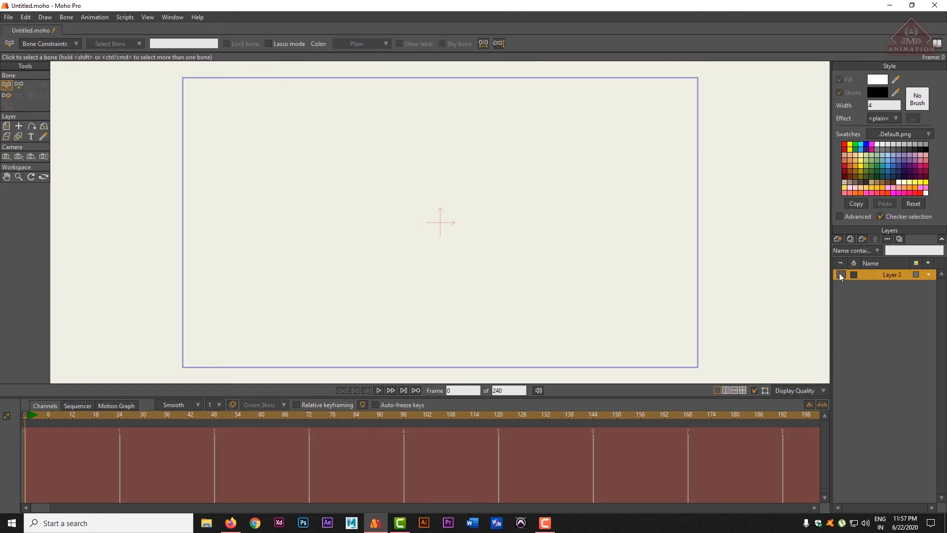
{"action": "left_click", "coordinate": [841, 275]}
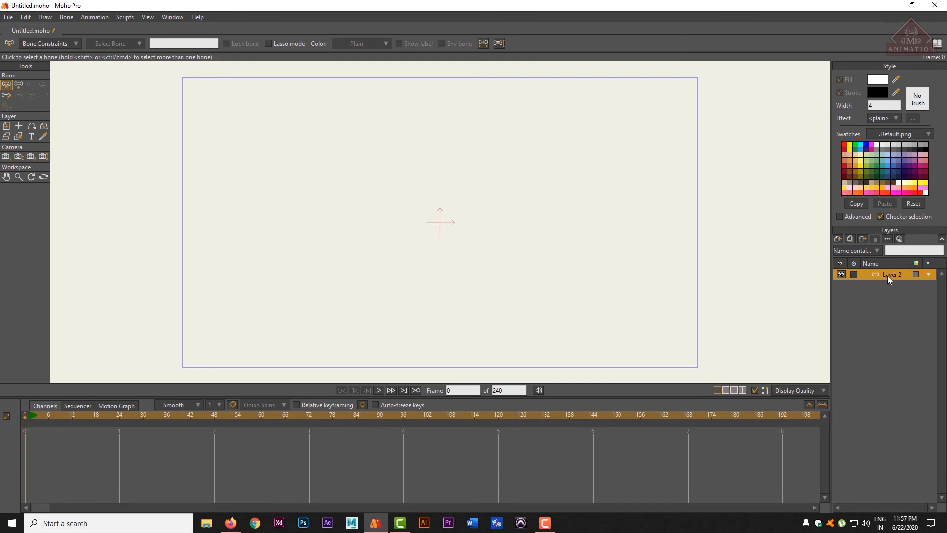
Draw a vertical chain of three connected bones in the left part of the canvas
{"action": "left_click", "coordinate": [19, 85]}
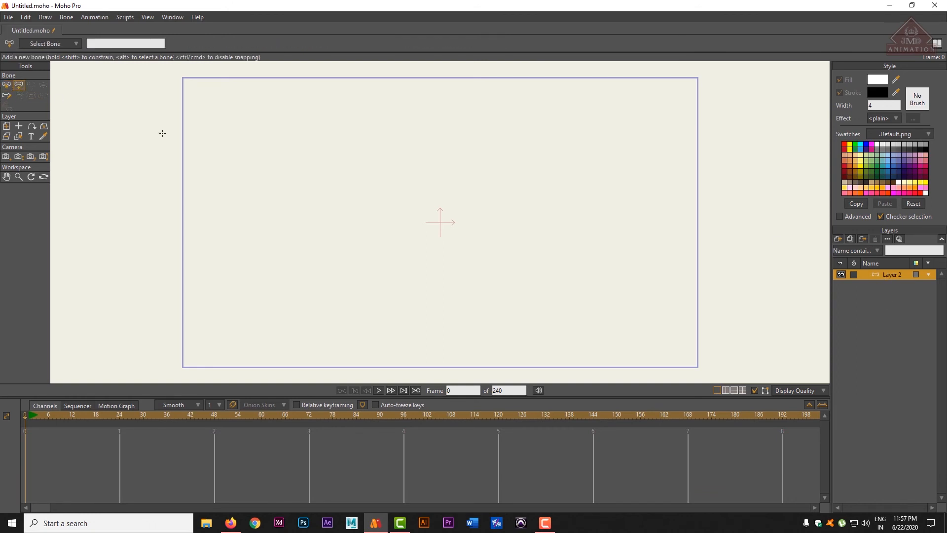
{"action": "left_click_drag", "start_coordinate": [257, 118], "coordinate": [255, 267]}
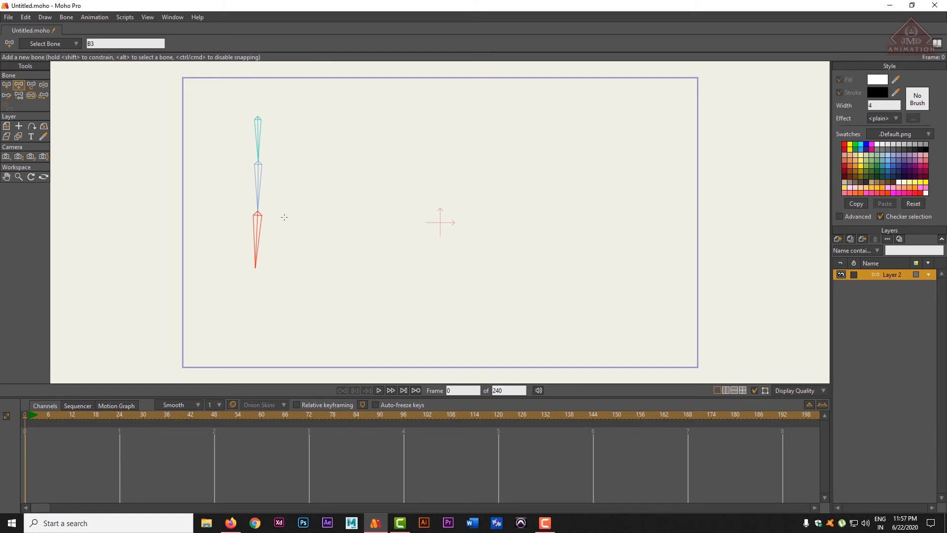
Test the three-bone chain with Manipulate Bones by swinging its lowest bone to both sides
{"action": "left_click", "coordinate": [43, 84]}
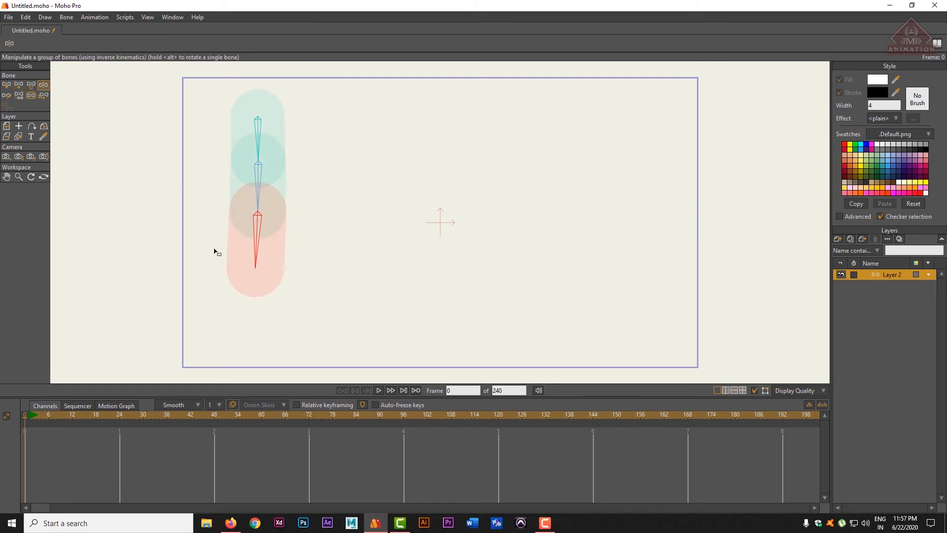
{"action": "left_click_drag", "start_coordinate": [268, 259], "coordinate": [401, 89]}
{"action": "left_click_drag", "start_coordinate": [434, 203], "coordinate": [283, 453]}
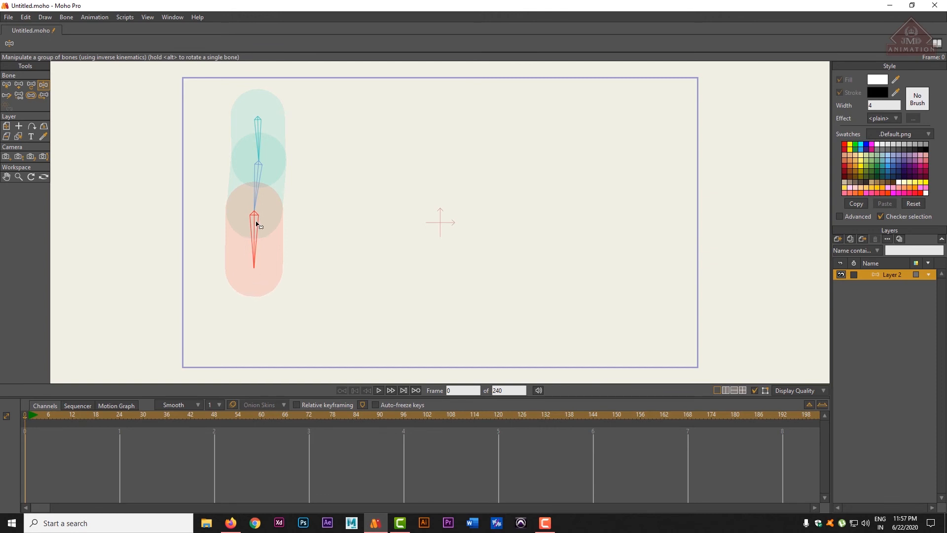
{"action": "left_click_drag", "start_coordinate": [253, 252], "coordinate": [175, 289]}
{"action": "left_click_drag", "start_coordinate": [294, 323], "coordinate": [274, 509]}
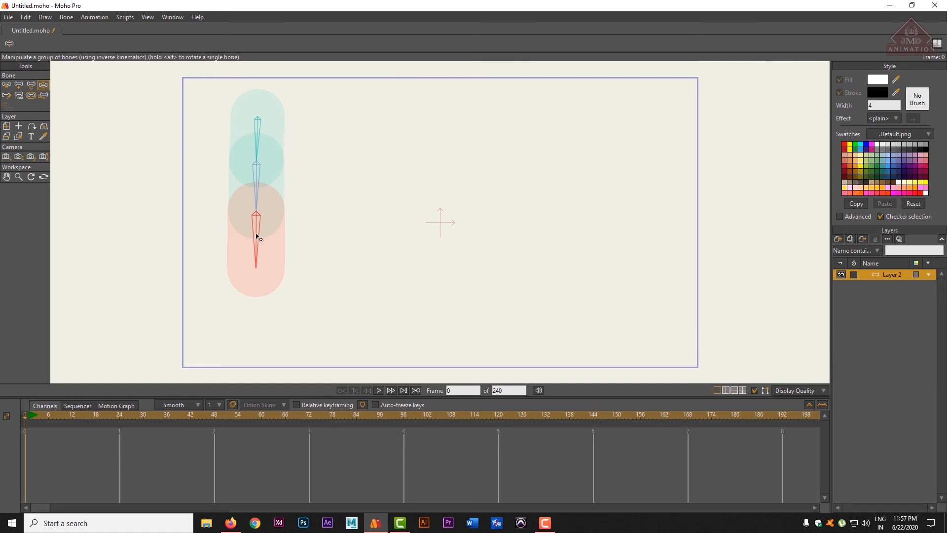
Select each of the three bones in turn on the canvas, from the top bone down, and repeat the round
{"action": "left_click", "coordinate": [6, 84]}
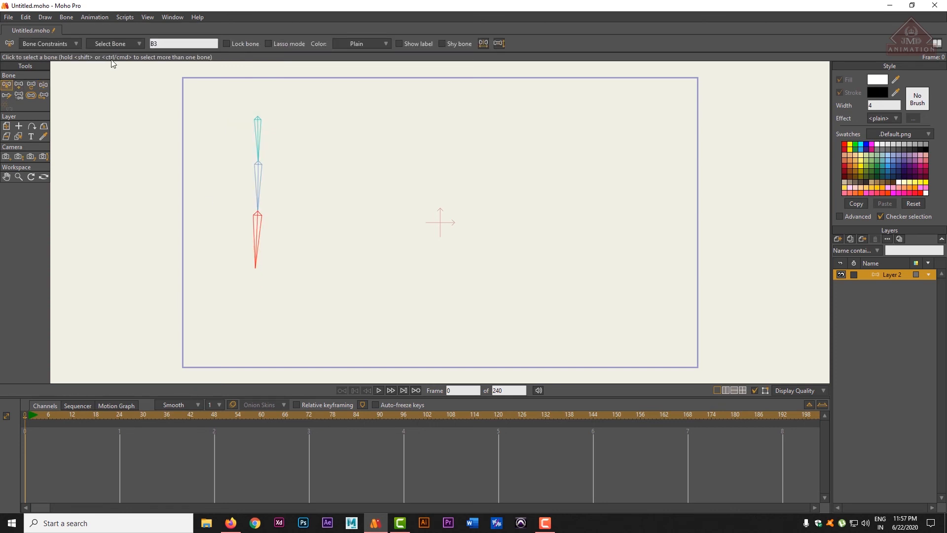
{"action": "left_click", "coordinate": [160, 43]}
{"action": "left_click", "coordinate": [262, 132]}
{"action": "left_click", "coordinate": [258, 176]}
{"action": "left_click", "coordinate": [257, 236]}
{"action": "left_click", "coordinate": [259, 140]}
{"action": "left_click", "coordinate": [258, 191]}
{"action": "left_click", "coordinate": [258, 242]}
Select bones B2 and B3 one after the other by name
{"action": "left_click", "coordinate": [136, 44]}
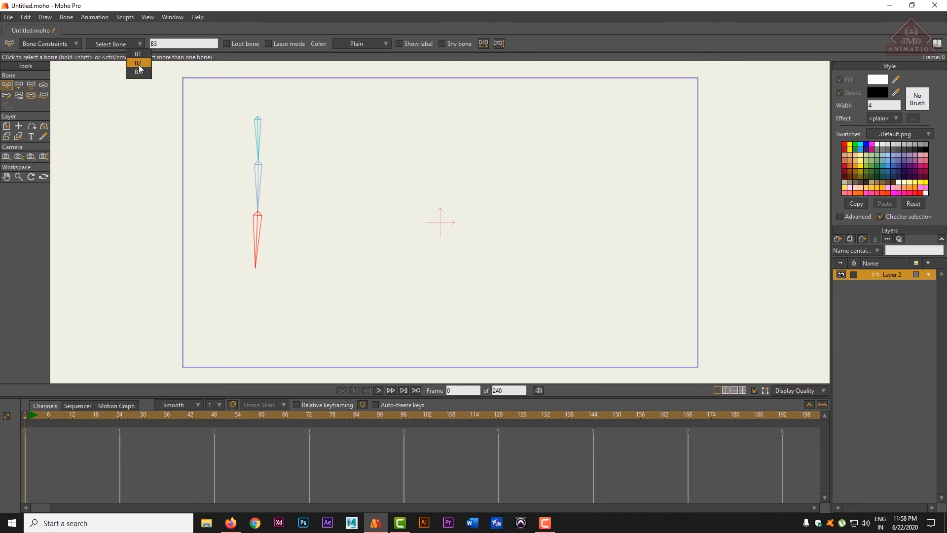
{"action": "left_click", "coordinate": [138, 63]}
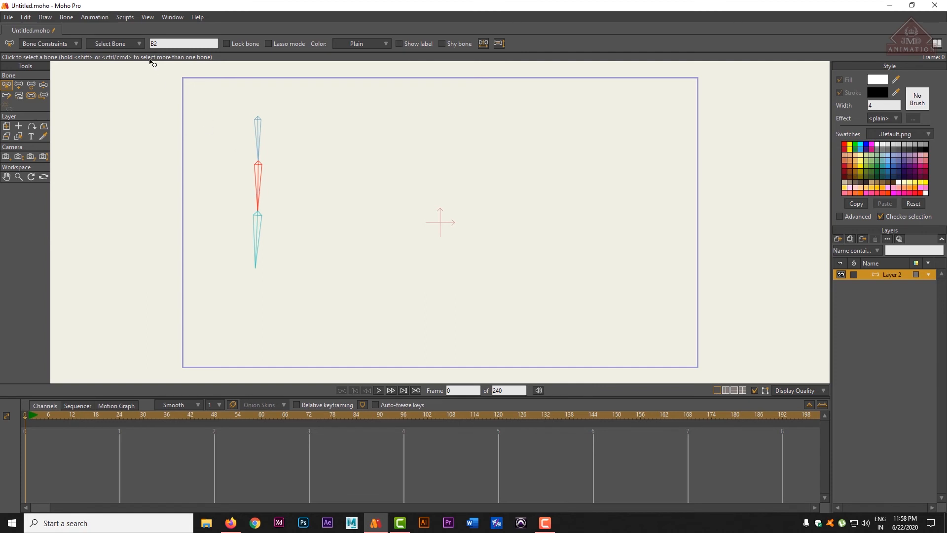
{"action": "left_click", "coordinate": [122, 44]}
{"action": "left_click", "coordinate": [127, 72]}
Draw a second vertical chain of three bones beside the first while bone B3 is selected
{"action": "left_click", "coordinate": [19, 86]}
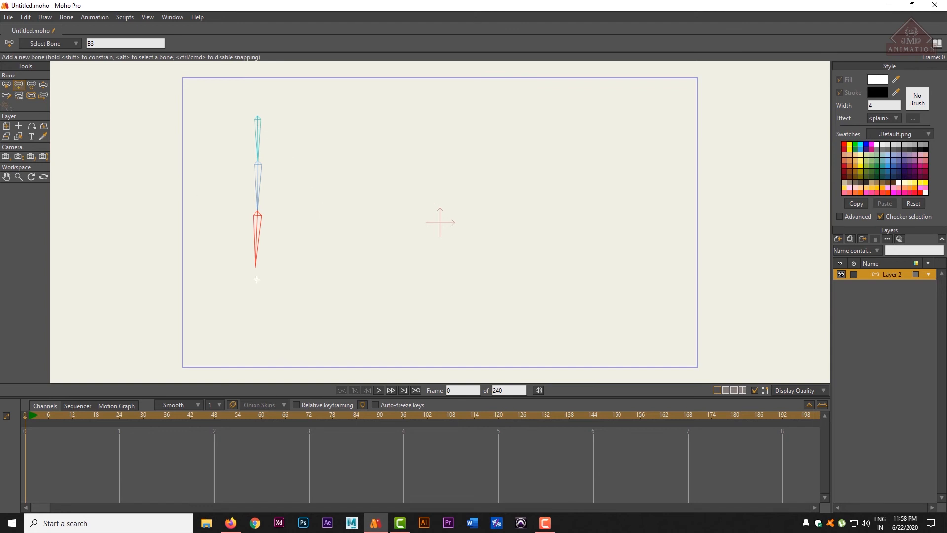
{"action": "left_click_drag", "start_coordinate": [362, 117], "coordinate": [361, 172]}
{"action": "left_click_drag", "start_coordinate": [361, 174], "coordinate": [359, 275]}
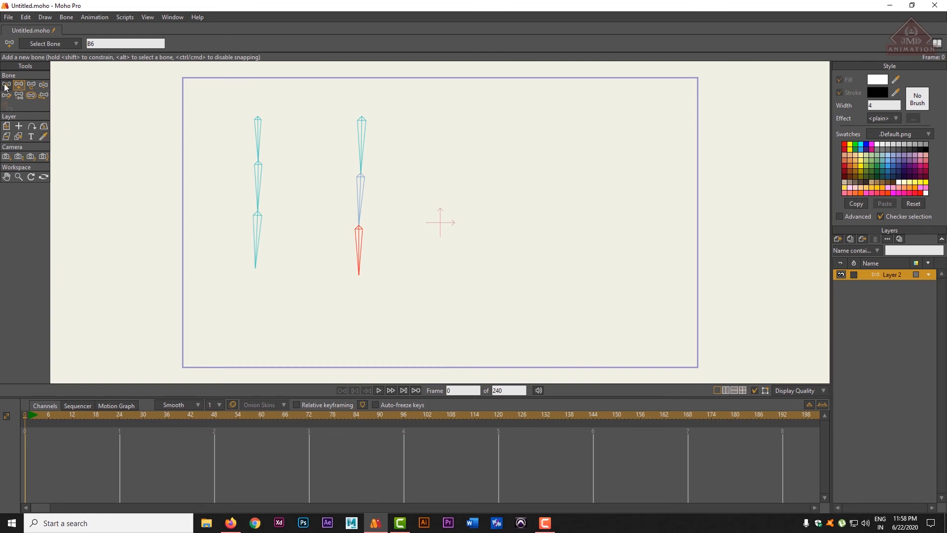
Display the parent links between the bones and test the second chain's movement with Manipulate Bones
{"action": "left_click", "coordinate": [20, 96]}
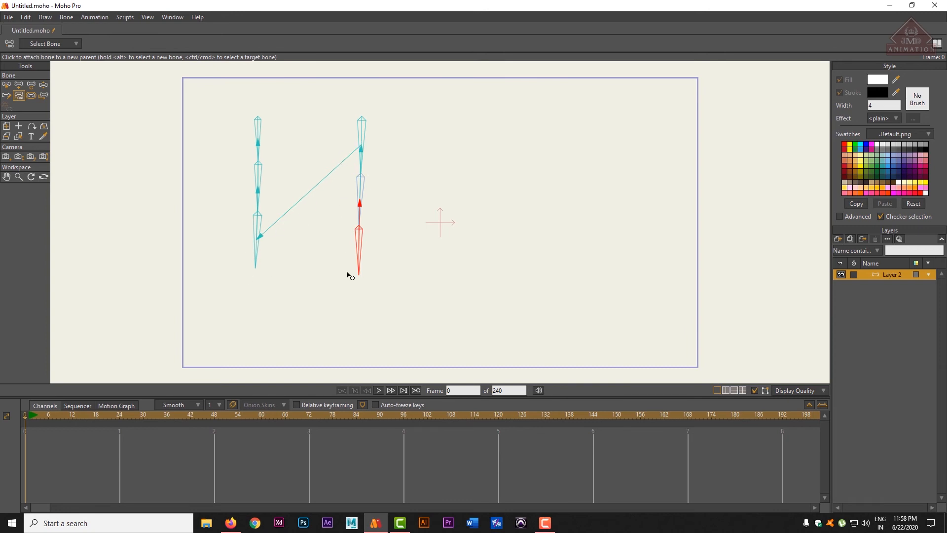
{"action": "left_click", "coordinate": [44, 84]}
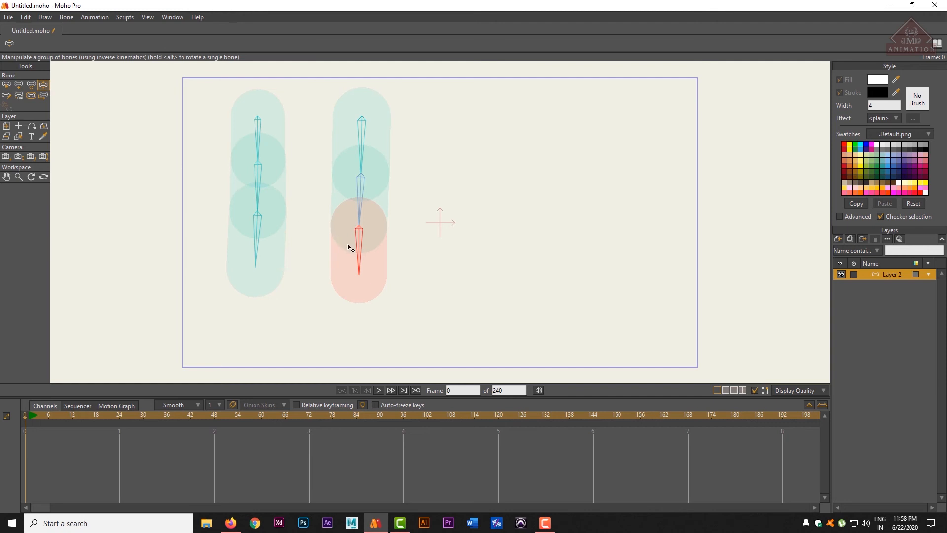
{"action": "left_click_drag", "start_coordinate": [364, 249], "coordinate": [850, 322]}
Undo the second bone chain so only the first three bones are left
{"action": "key", "text": "ctrl+z"}
{"action": "key", "text": "ctrl+z"}
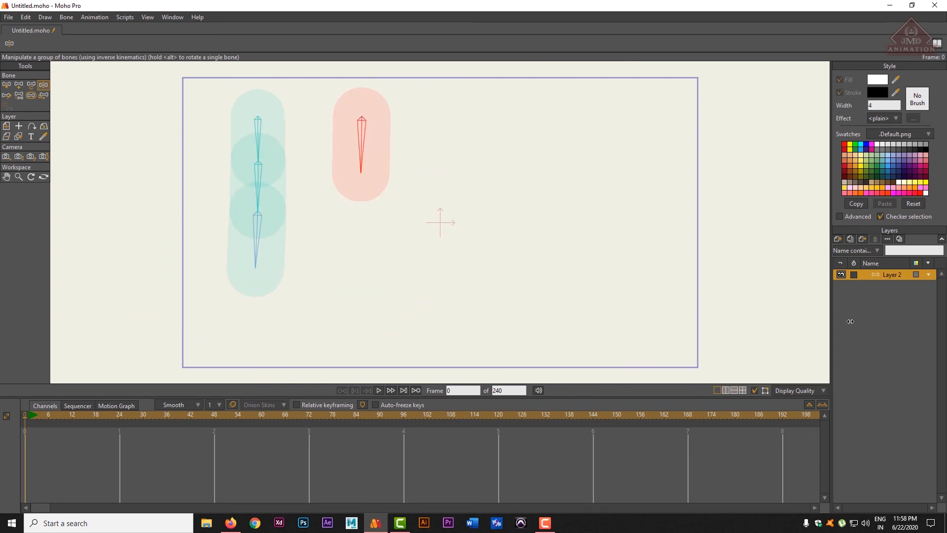
{"action": "key", "text": "ctrl+z"}
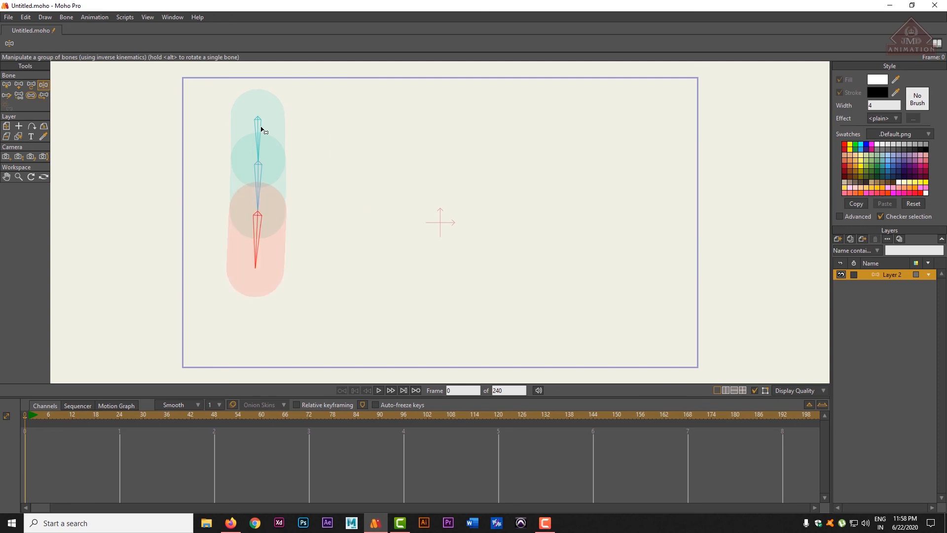
Deselect all bones and draw a separate vertical chain of three bones to the right of the first
{"action": "left_click", "coordinate": [6, 84]}
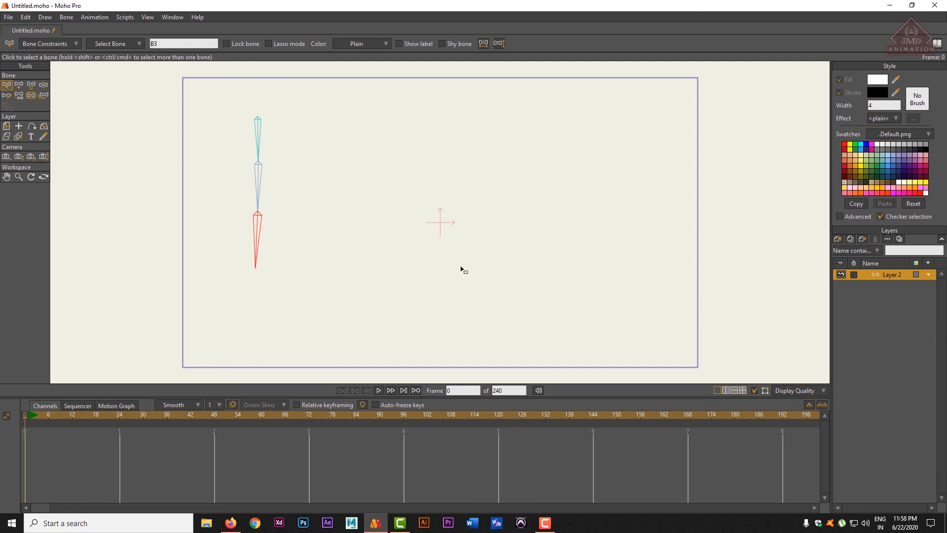
{"action": "left_click", "coordinate": [260, 201]}
{"action": "left_click", "coordinate": [365, 198]}
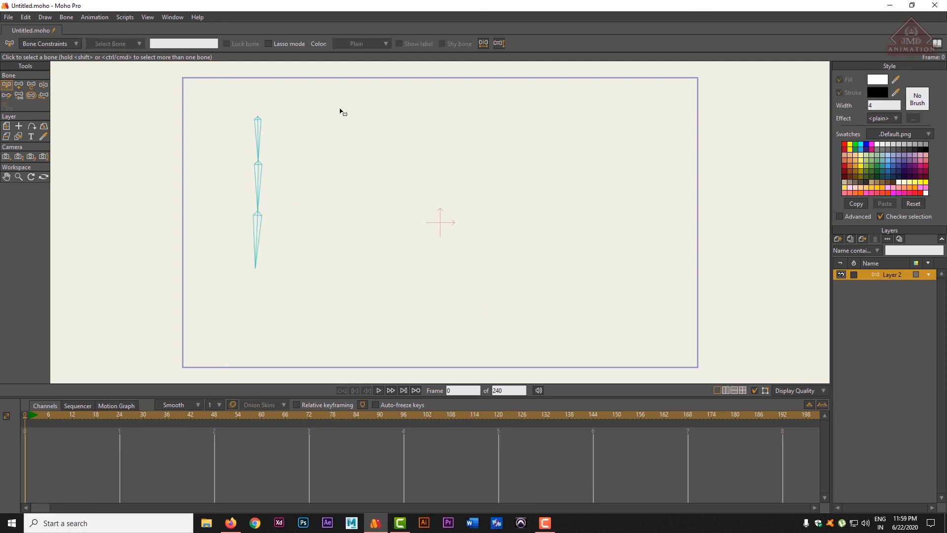
{"action": "left_click_drag", "start_coordinate": [340, 110], "coordinate": [187, 354]}
{"action": "left_click", "coordinate": [289, 178]}
{"action": "left_click", "coordinate": [19, 86]}
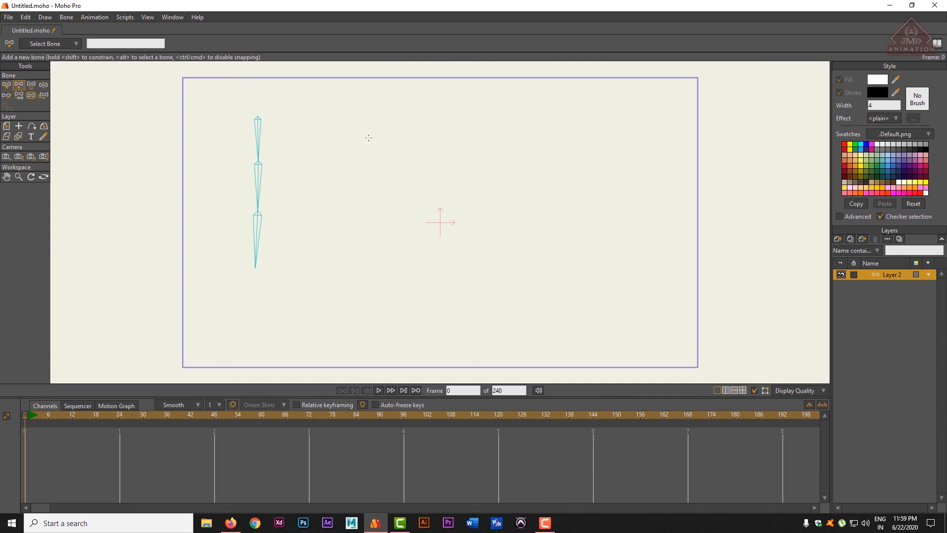
{"action": "left_click_drag", "start_coordinate": [370, 118], "coordinate": [367, 273]}
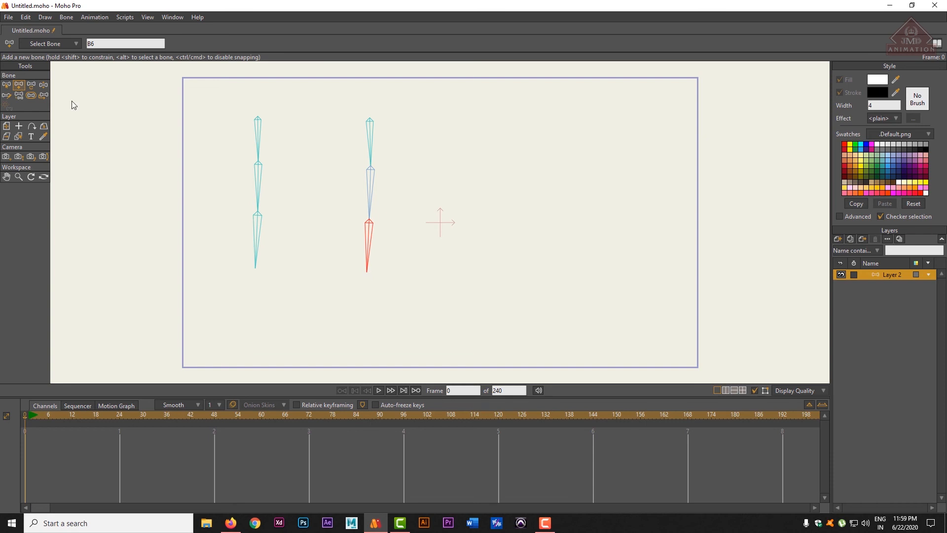
Test each of the two chains separately with Manipulate Bones and return to the Select Bone tool
{"action": "left_click", "coordinate": [43, 85]}
{"action": "left_click_drag", "start_coordinate": [370, 259], "coordinate": [417, 369]}
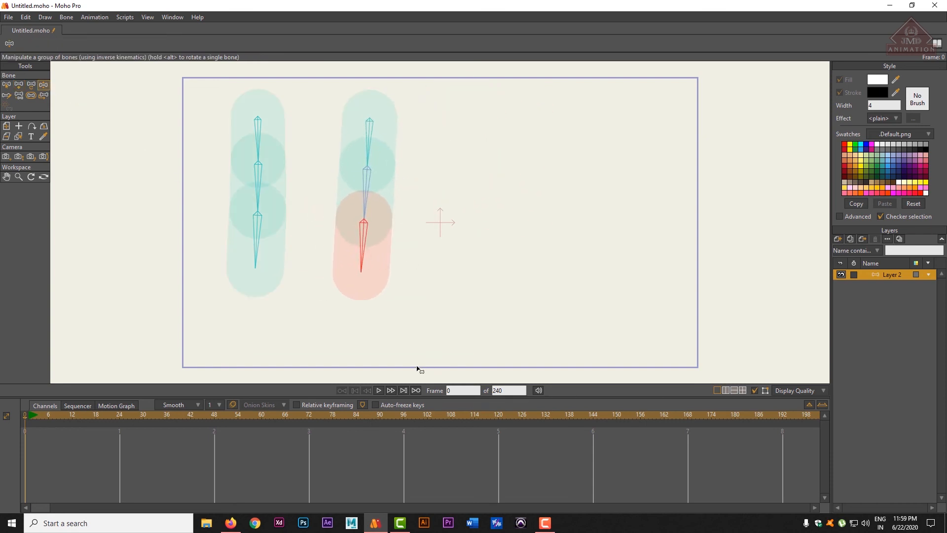
{"action": "left_click_drag", "start_coordinate": [259, 245], "coordinate": [233, 313]}
{"action": "left_click", "coordinate": [371, 248]}
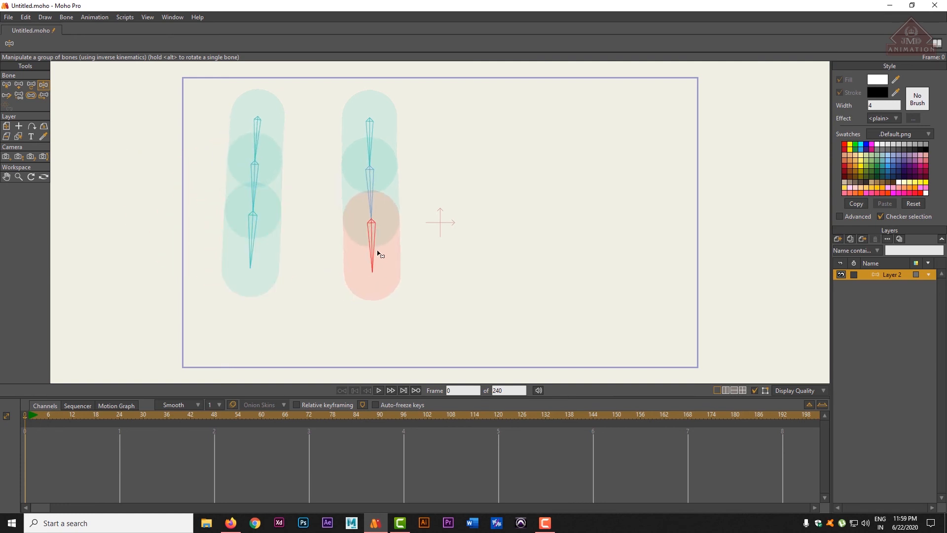
{"action": "left_click_drag", "start_coordinate": [378, 254], "coordinate": [374, 257]}
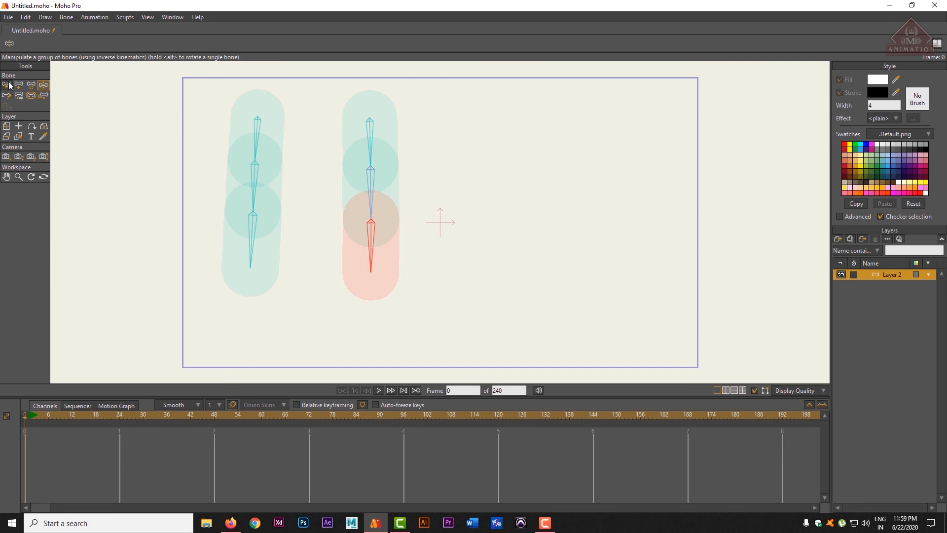
{"action": "left_click", "coordinate": [6, 84]}
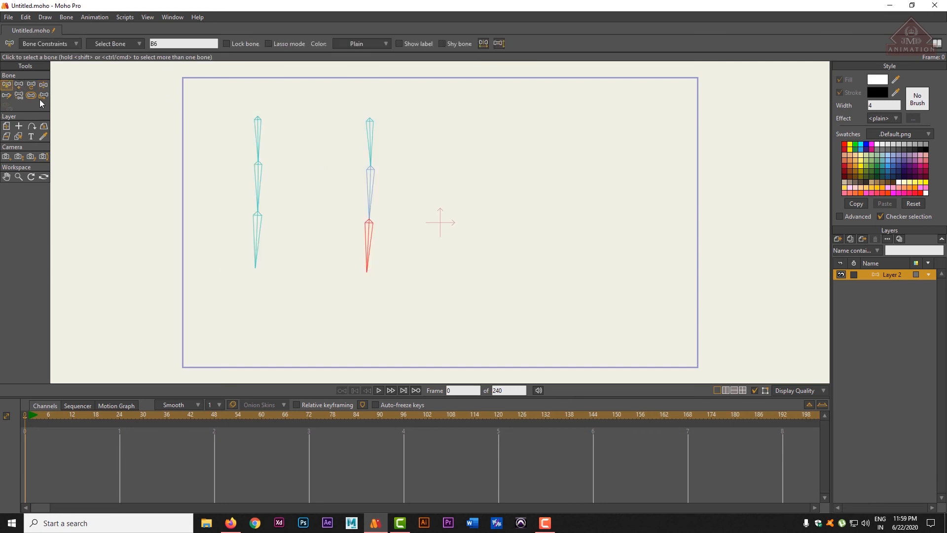
Deselect all bones, draw a single vertical bone between the two chains, and name it "final"
{"action": "left_click", "coordinate": [194, 165]}
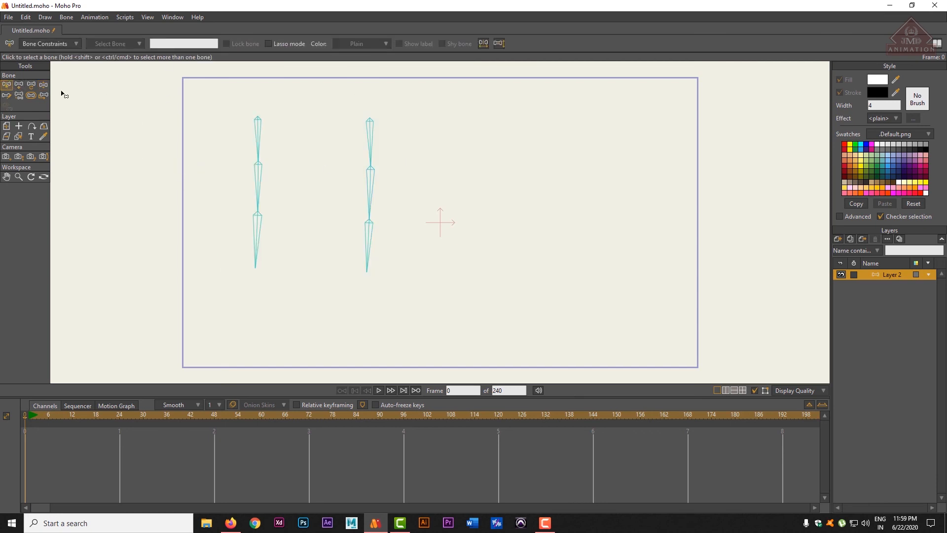
{"action": "left_click", "coordinate": [18, 85]}
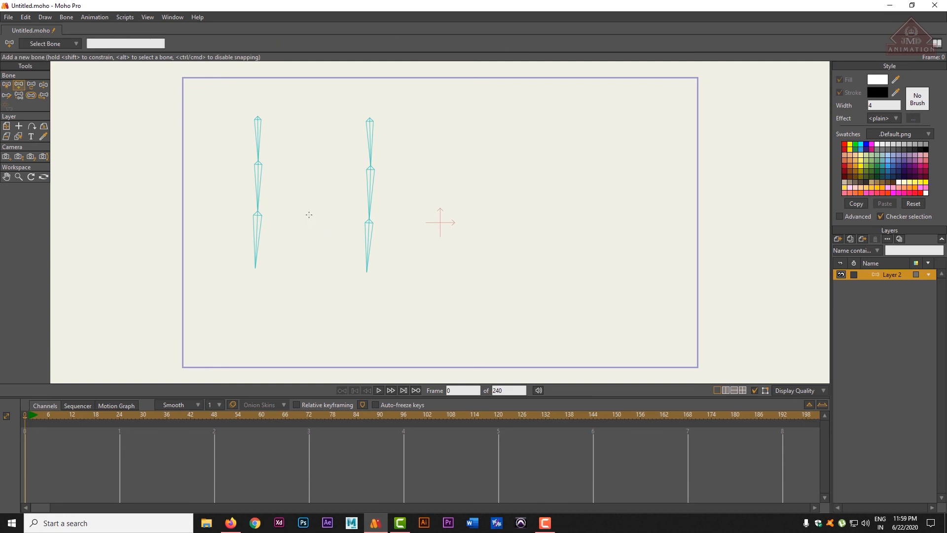
{"action": "left_click_drag", "start_coordinate": [309, 215], "coordinate": [308, 273]}
{"action": "left_click_drag", "start_coordinate": [114, 43], "coordinate": [10, 45]}
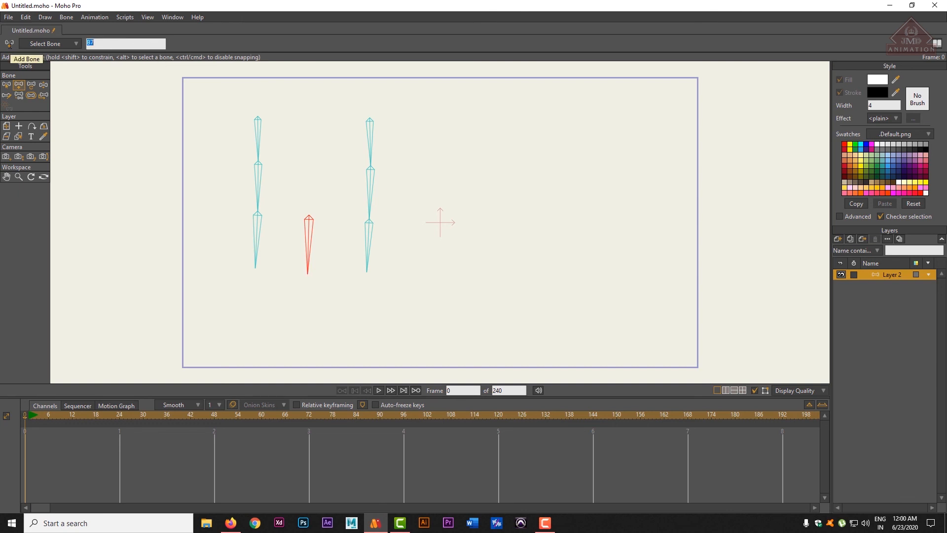
{"action": "type", "text": "final"}
{"action": "key", "text": "Return"}
Select the separate middle bone to check its name and test how both chains move with Manipulate Bones
{"action": "left_click", "coordinate": [6, 85]}
{"action": "left_click", "coordinate": [198, 182]}
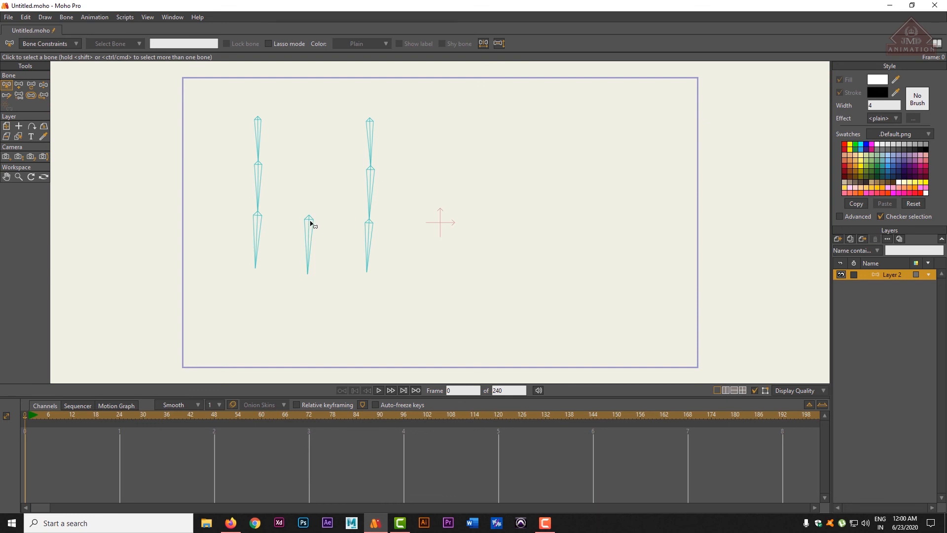
{"action": "left_click", "coordinate": [313, 241]}
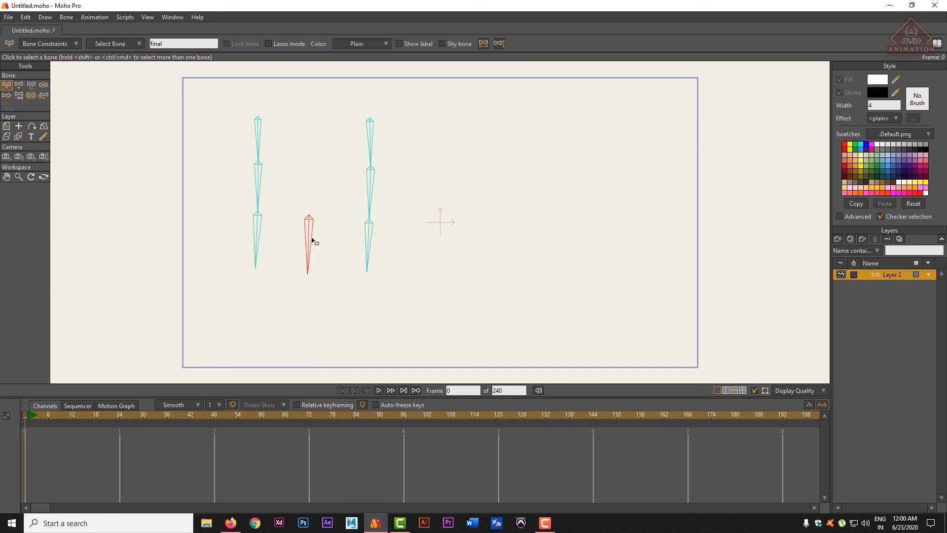
{"action": "left_click", "coordinate": [370, 247]}
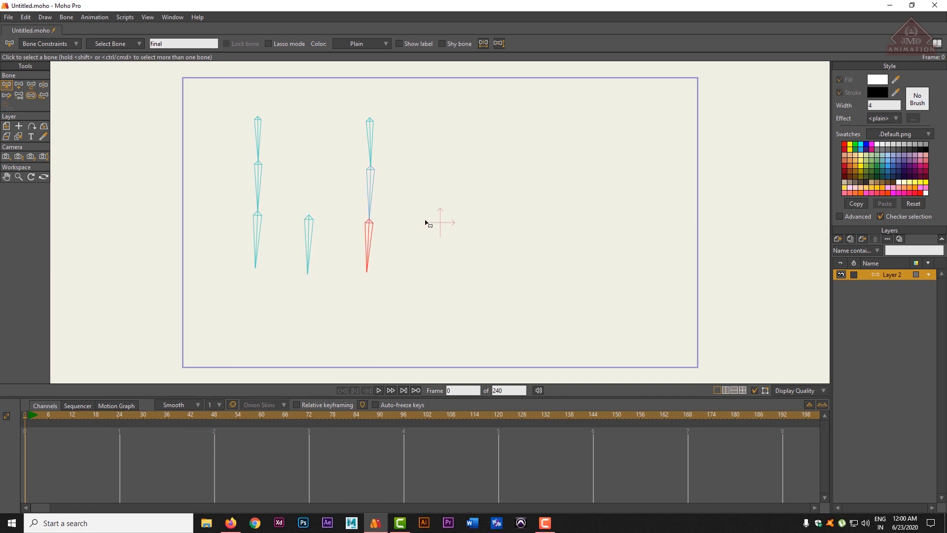
{"action": "left_click", "coordinate": [44, 85]}
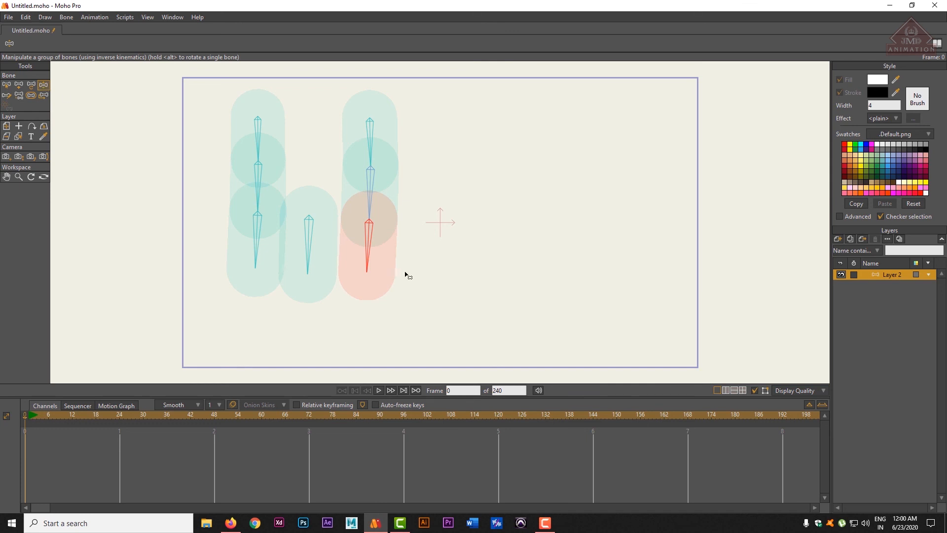
{"action": "left_click_drag", "start_coordinate": [368, 246], "coordinate": [418, 377]}
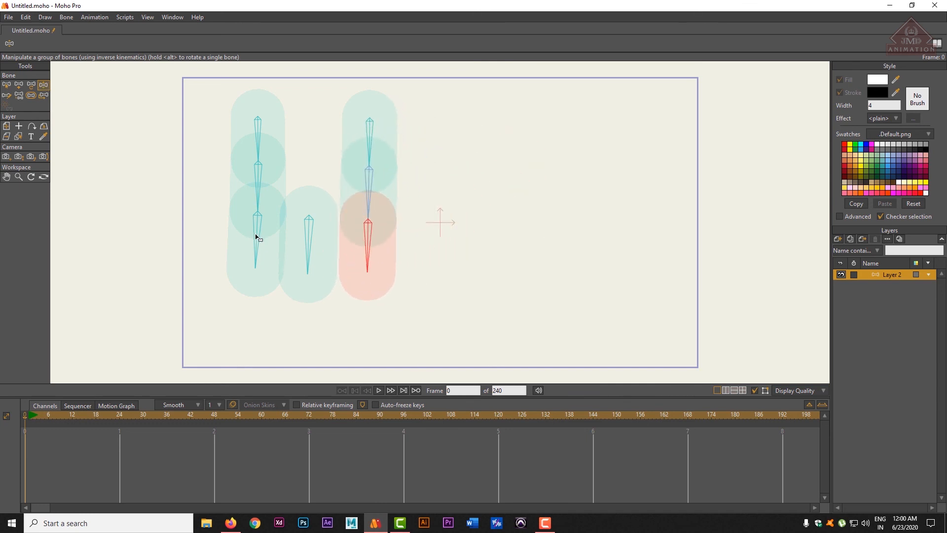
{"action": "left_click_drag", "start_coordinate": [257, 238], "coordinate": [266, 268]}
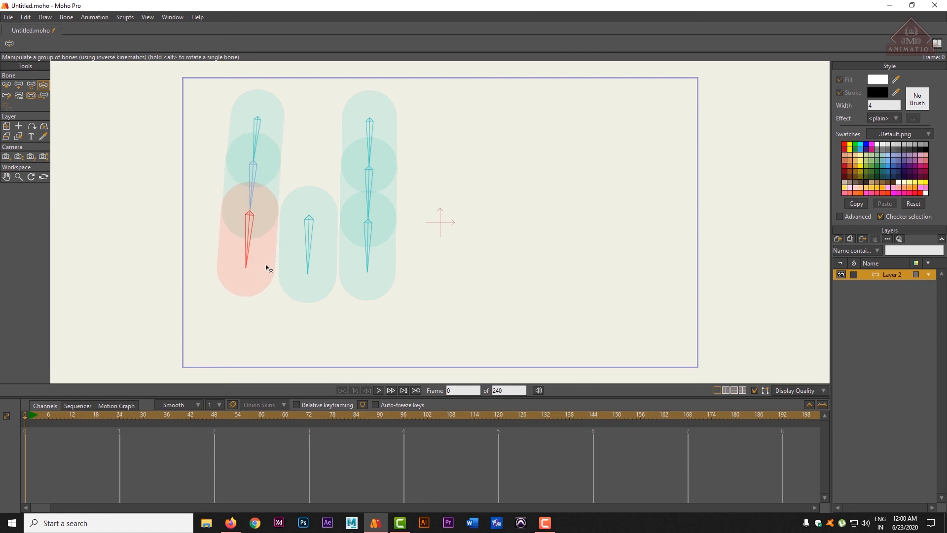
{"action": "left_click", "coordinate": [306, 225]}
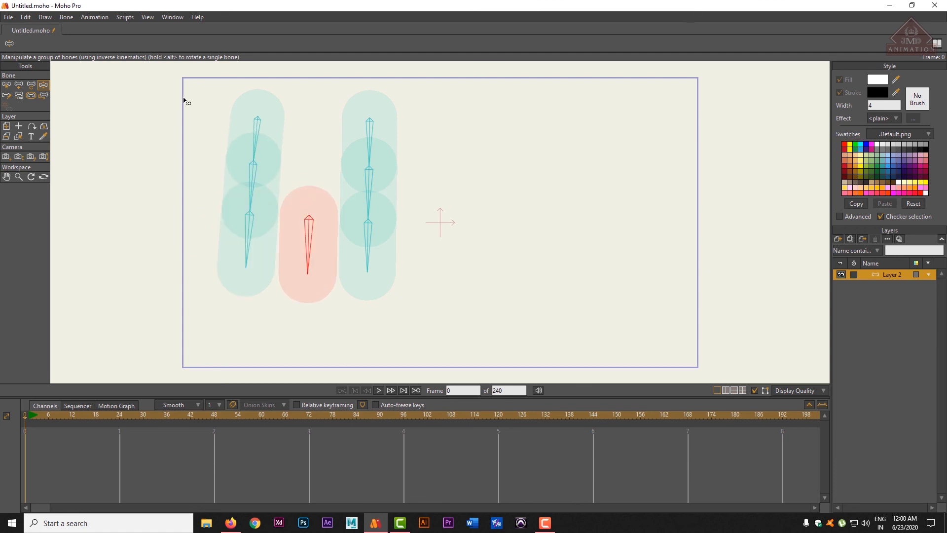
Set the target of the right chain's lowest bone to "final" in its bone constraints
{"action": "left_click", "coordinate": [6, 84]}
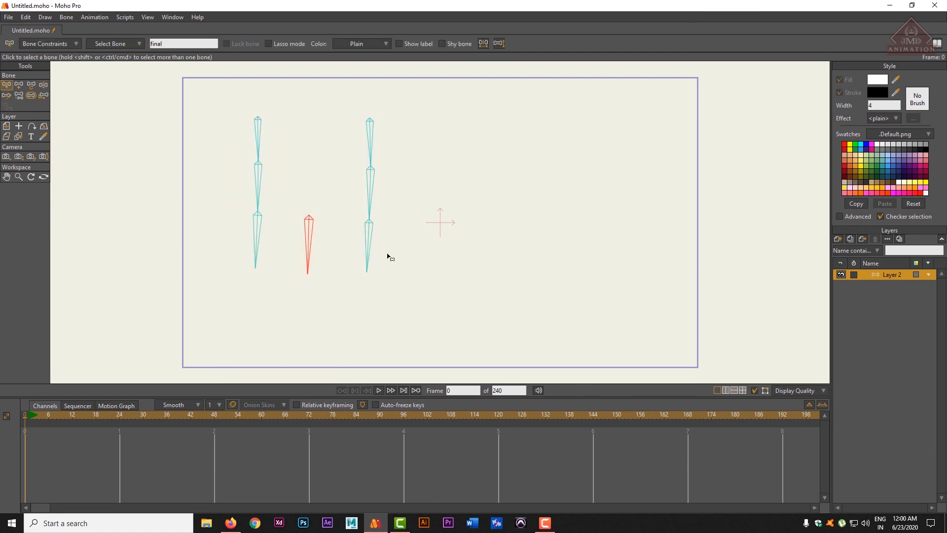
{"action": "left_click", "coordinate": [367, 234]}
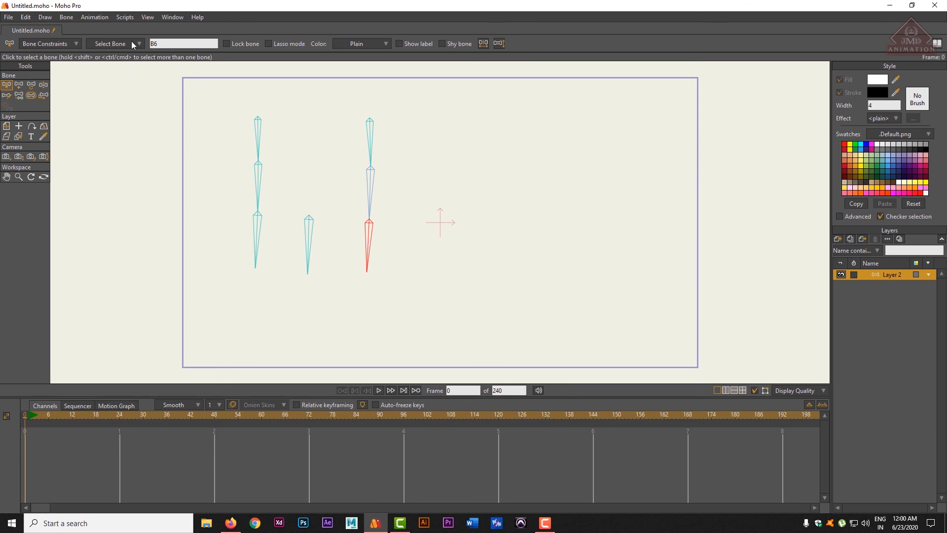
{"action": "left_click_drag", "start_coordinate": [166, 43], "coordinate": [122, 44]}
{"action": "left_click", "coordinate": [79, 45]}
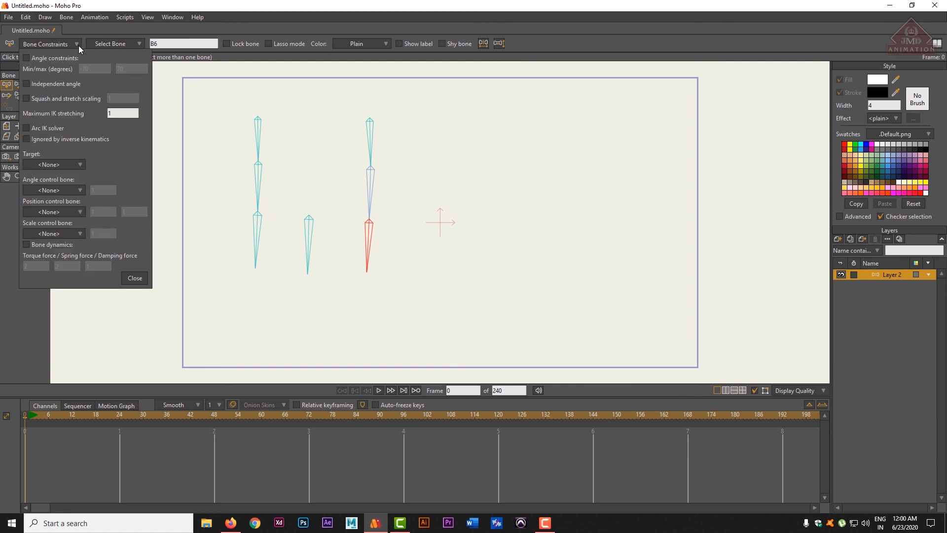
{"action": "left_click", "coordinate": [73, 164]}
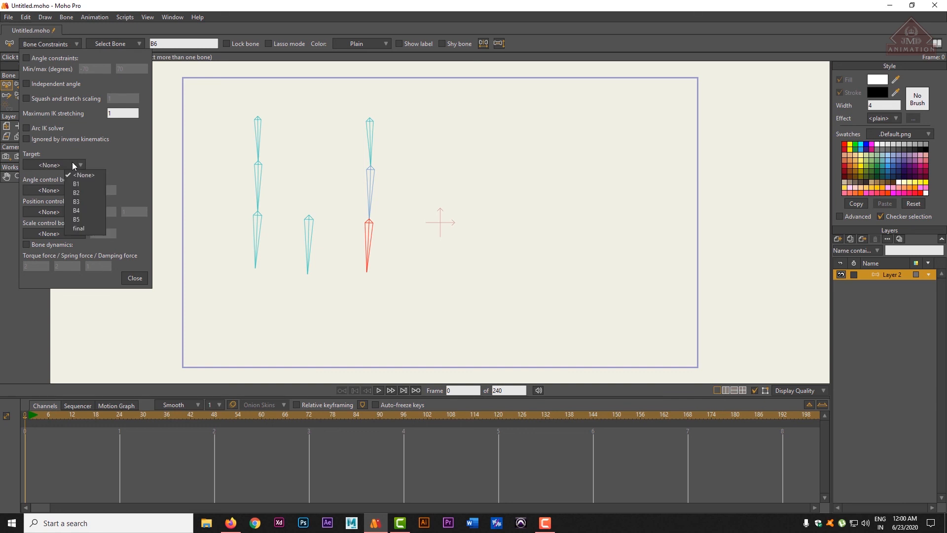
{"action": "left_click", "coordinate": [79, 228]}
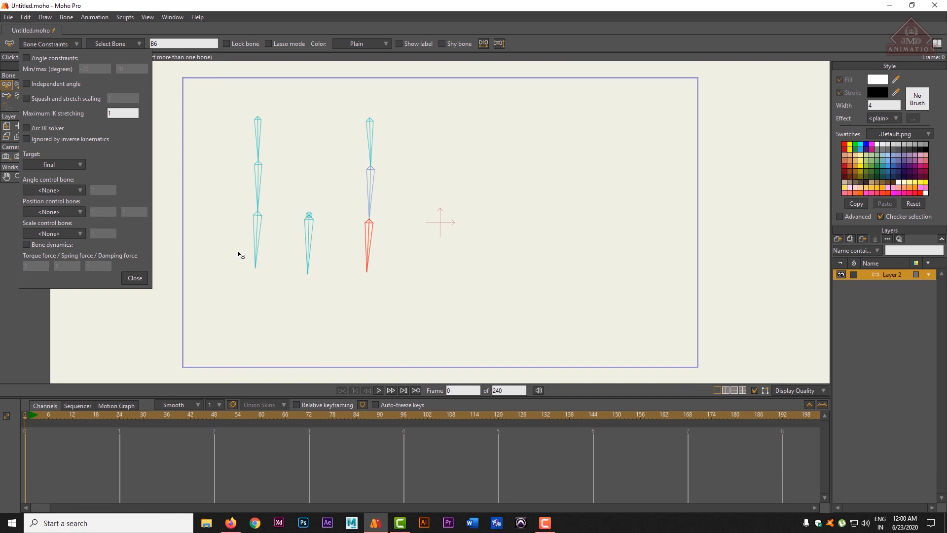
Set the left chain's lowest bone to target "final" as well, then deselect all bones and close the constraints
{"action": "left_click", "coordinate": [259, 235]}
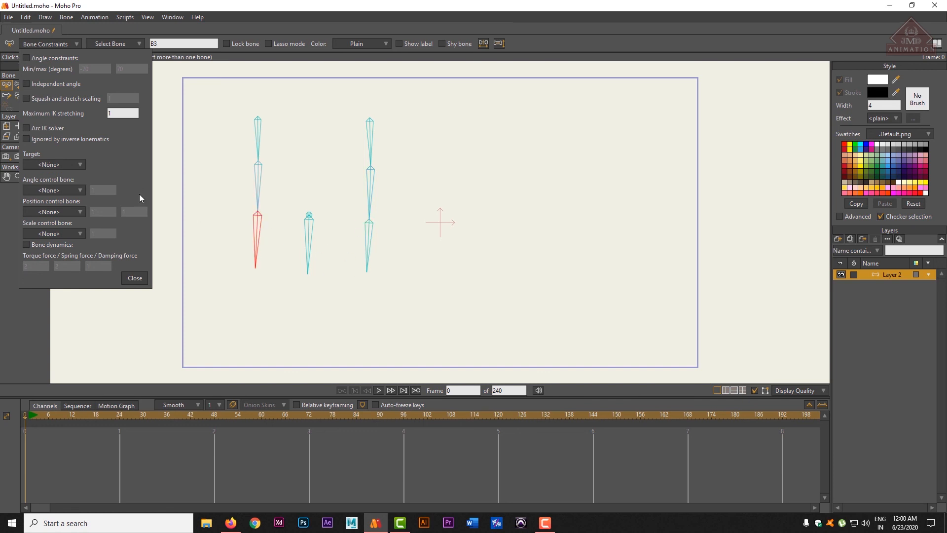
{"action": "left_click", "coordinate": [69, 165]}
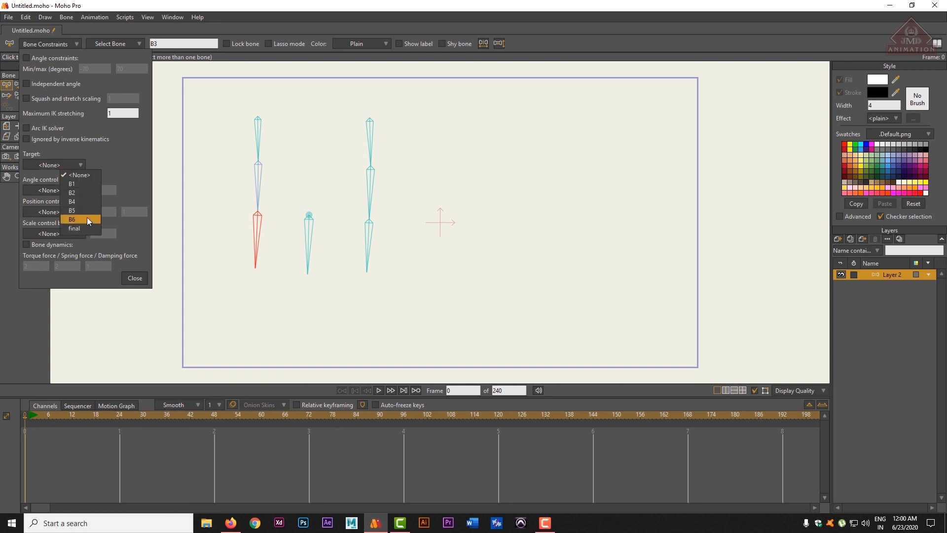
{"action": "left_click", "coordinate": [79, 228]}
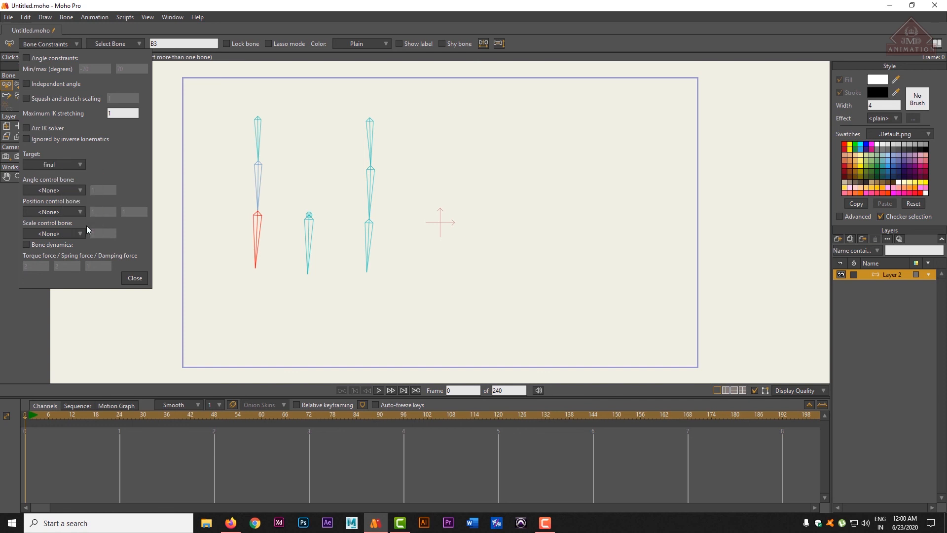
{"action": "left_click", "coordinate": [206, 277]}
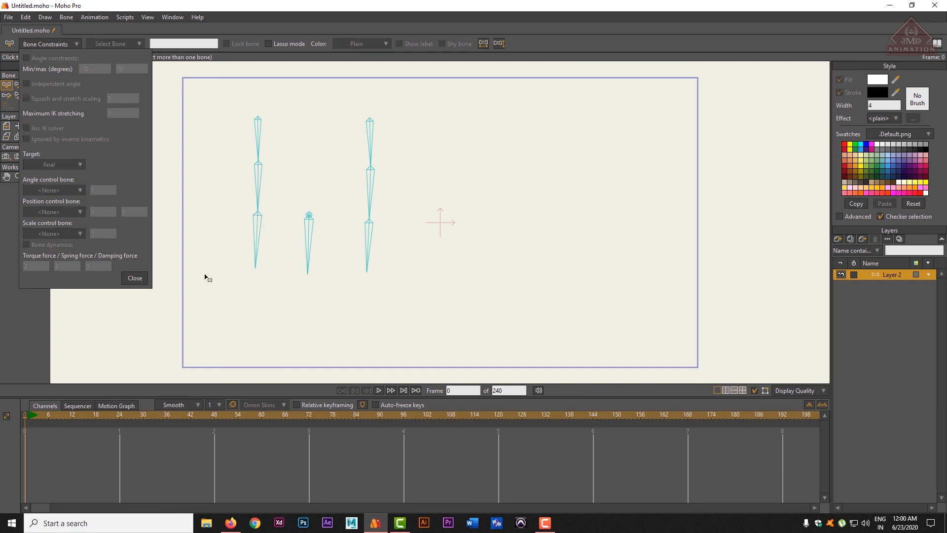
{"action": "left_click", "coordinate": [71, 42]}
Test the target constraint with Manipulate Bones by moving the middle bone down, far to the right and back
{"action": "left_click", "coordinate": [43, 85]}
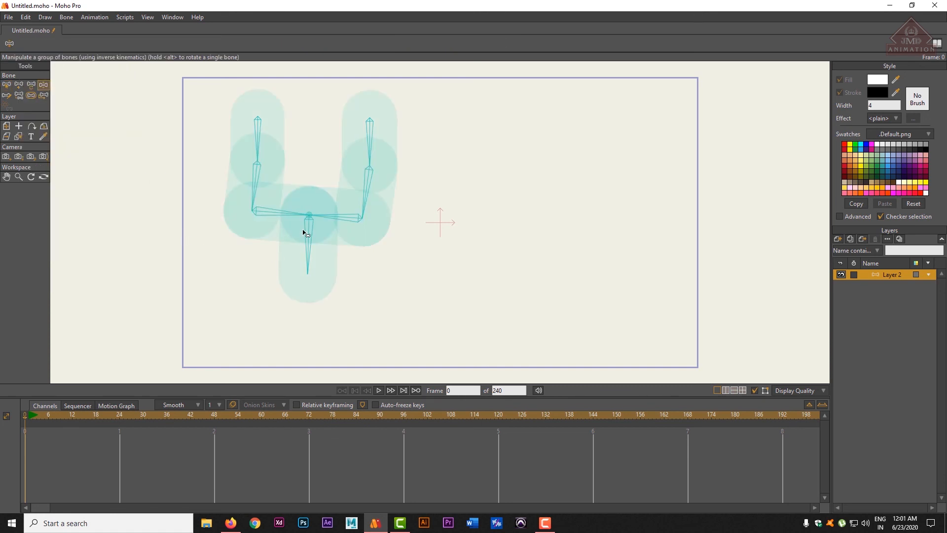
{"action": "left_click_drag", "start_coordinate": [307, 234], "coordinate": [298, 374]}
{"action": "left_click_drag", "start_coordinate": [310, 305], "coordinate": [608, 280]}
{"action": "left_click_drag", "start_coordinate": [553, 304], "coordinate": [311, 328]}
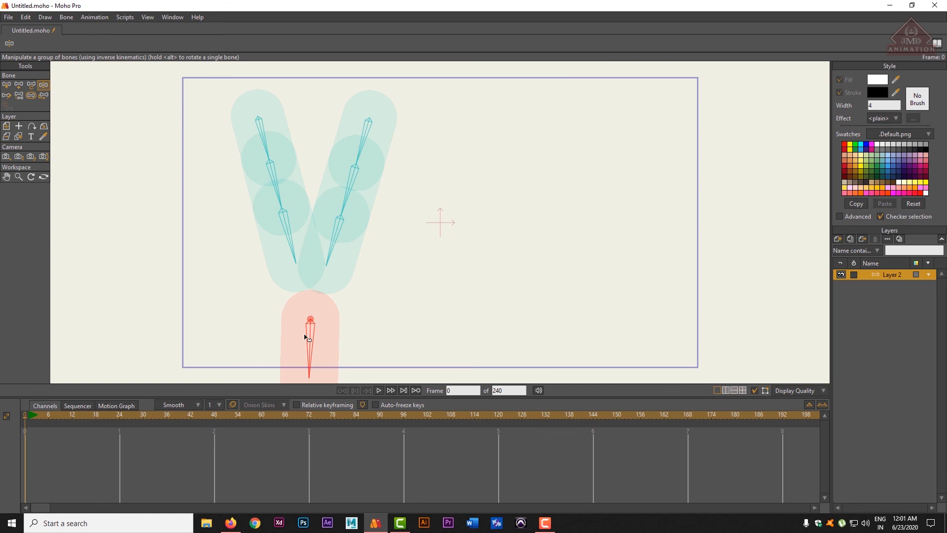
Review the target options in the middle bone's constraints, keep <None>, and close the constraints
{"action": "left_click", "coordinate": [6, 84]}
{"action": "left_click", "coordinate": [59, 43]}
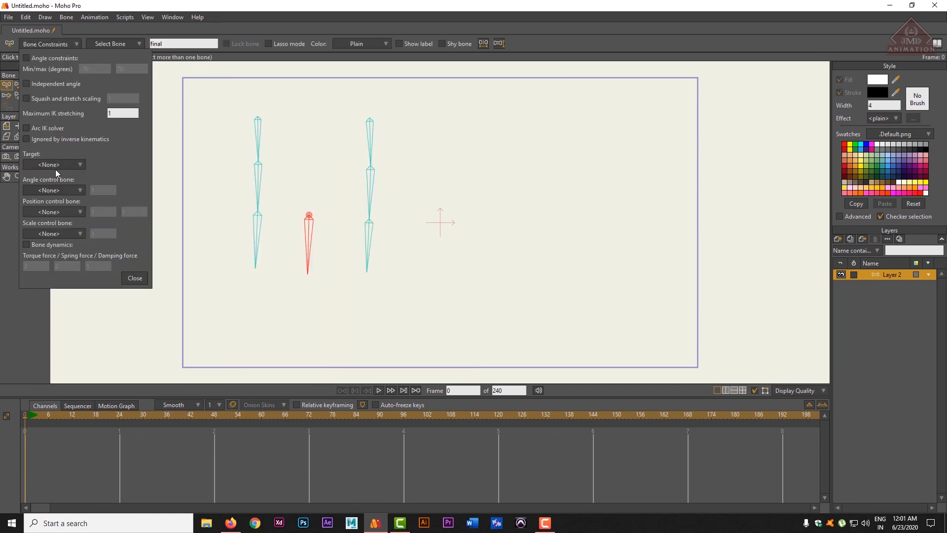
{"action": "left_click", "coordinate": [76, 165]}
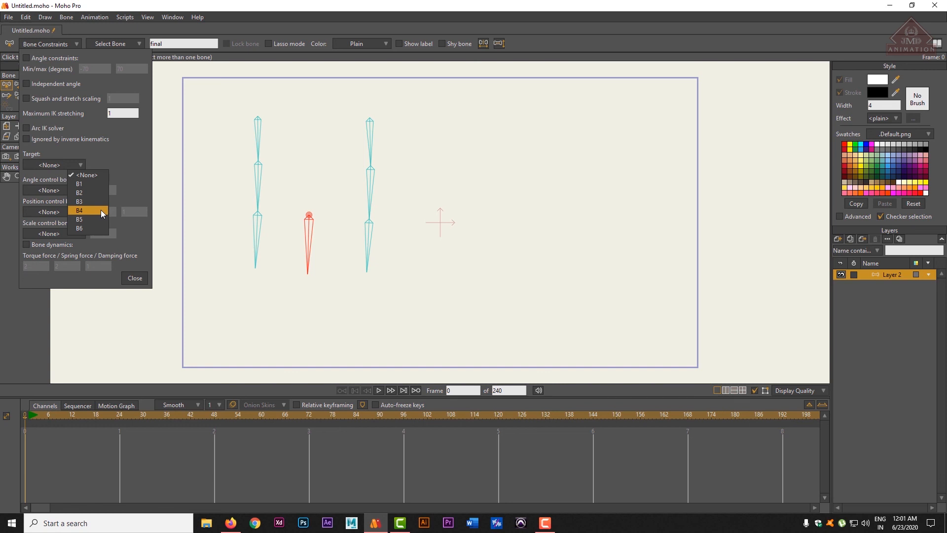
{"action": "left_click", "coordinate": [79, 175]}
{"action": "left_click", "coordinate": [231, 162]}
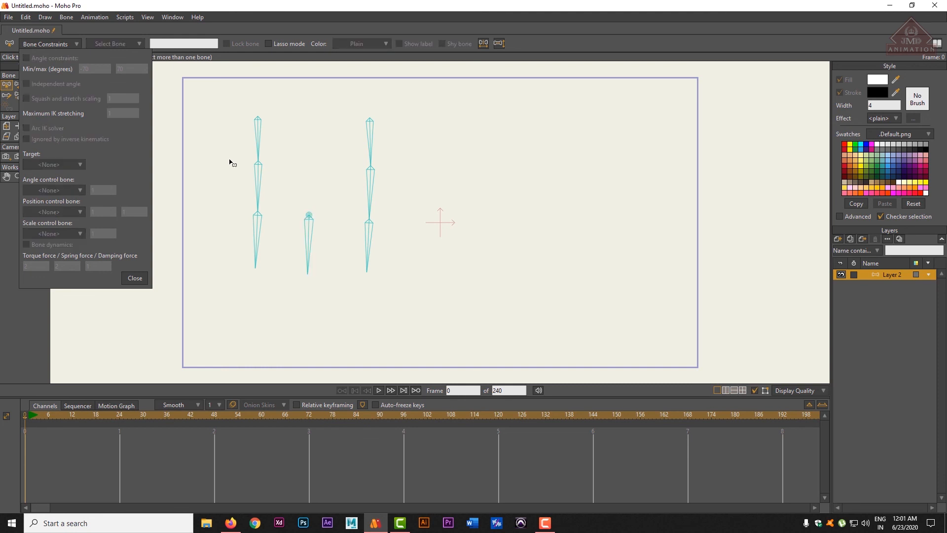
{"action": "left_click", "coordinate": [58, 44]}
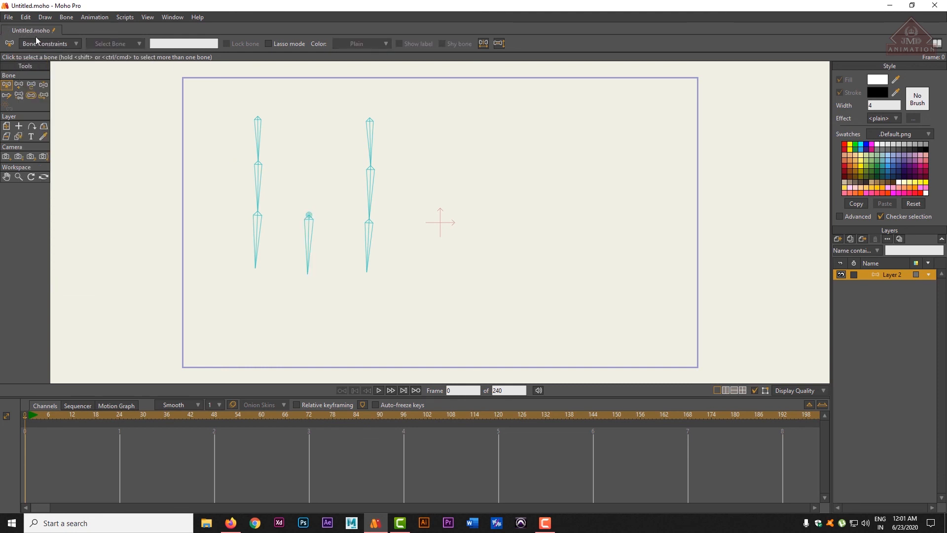
Close the current document without saving and create a new one
{"action": "left_click", "coordinate": [7, 30]}
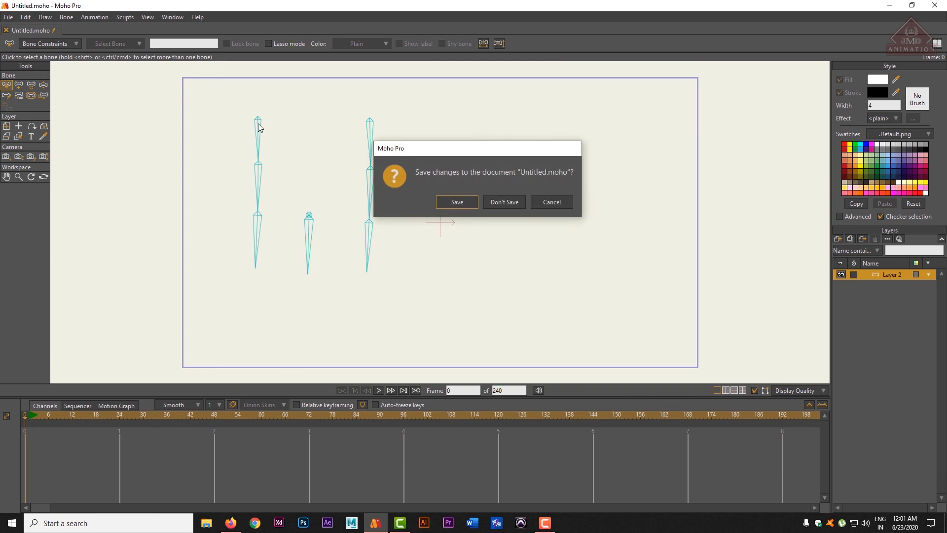
{"action": "left_click", "coordinate": [496, 205]}
{"action": "left_click", "coordinate": [9, 18]}
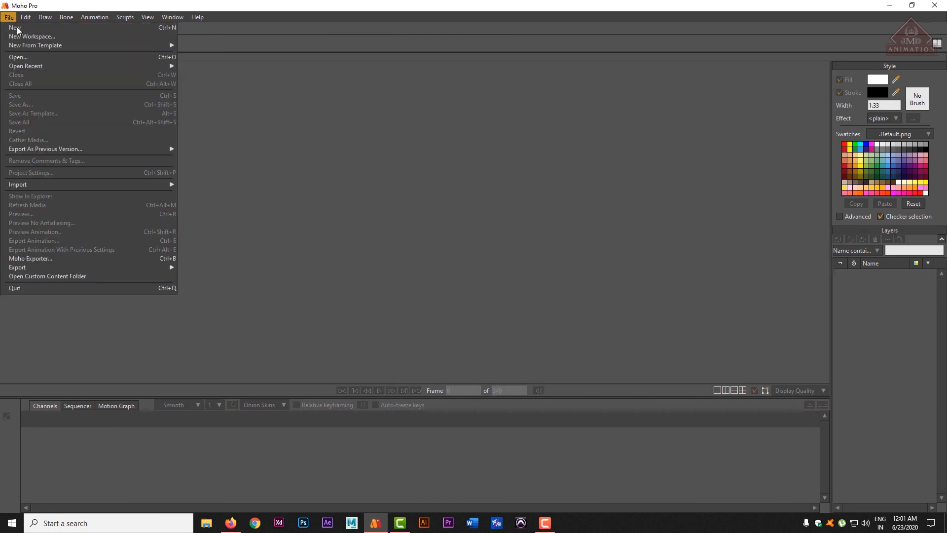
{"action": "left_click", "coordinate": [15, 28]}
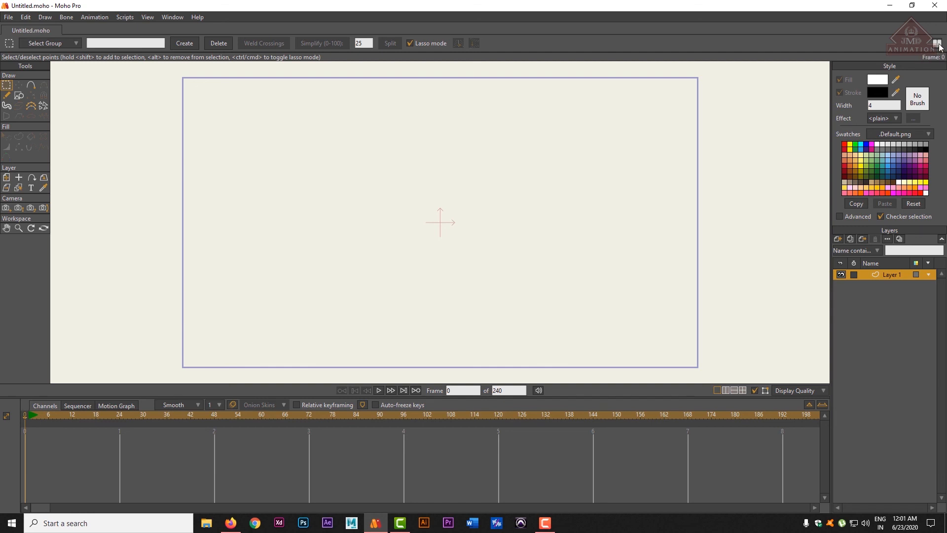
Open the Library and preview the 3D props in the Factory Content Library, including the anvil, phone booth, purse and toon bomb
{"action": "left_click", "coordinate": [938, 44]}
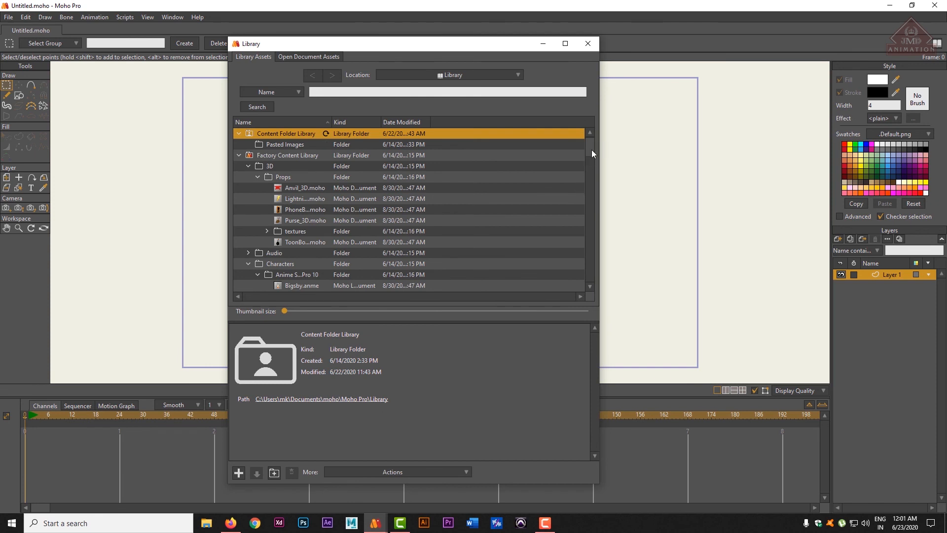
{"action": "left_click_drag", "start_coordinate": [592, 149], "coordinate": [592, 159]}
{"action": "left_click", "coordinate": [292, 155]}
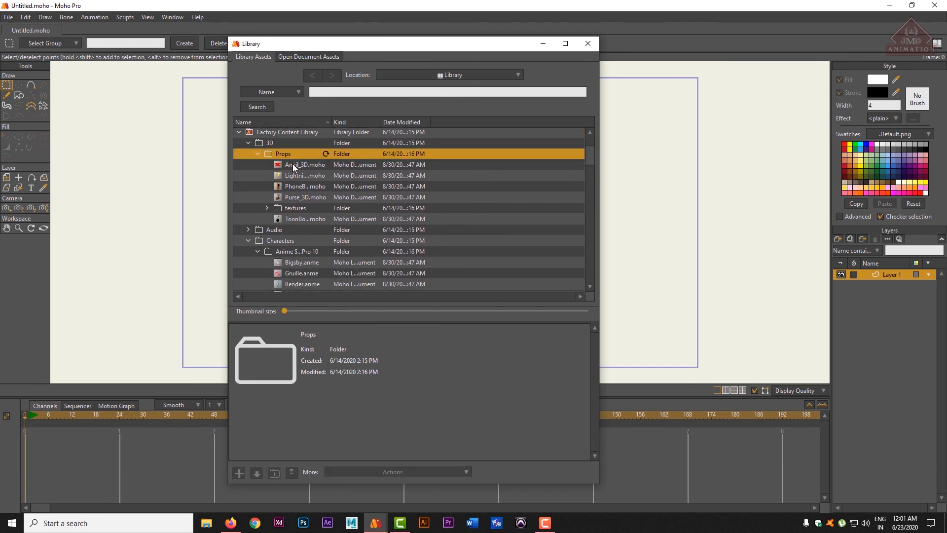
{"action": "left_click", "coordinate": [292, 164]}
{"action": "left_click", "coordinate": [298, 186]}
{"action": "left_click", "coordinate": [298, 199]}
{"action": "left_click", "coordinate": [298, 217]}
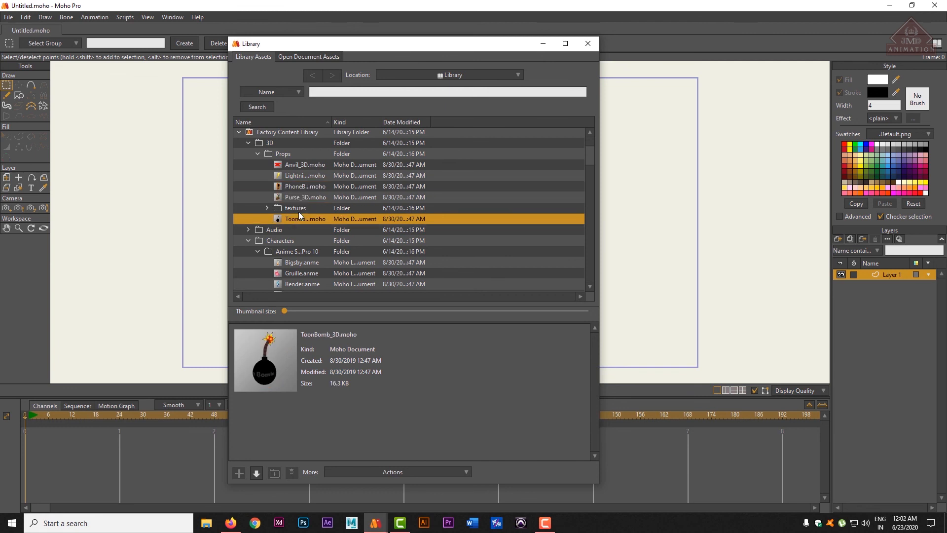
{"action": "left_click", "coordinate": [298, 188]}
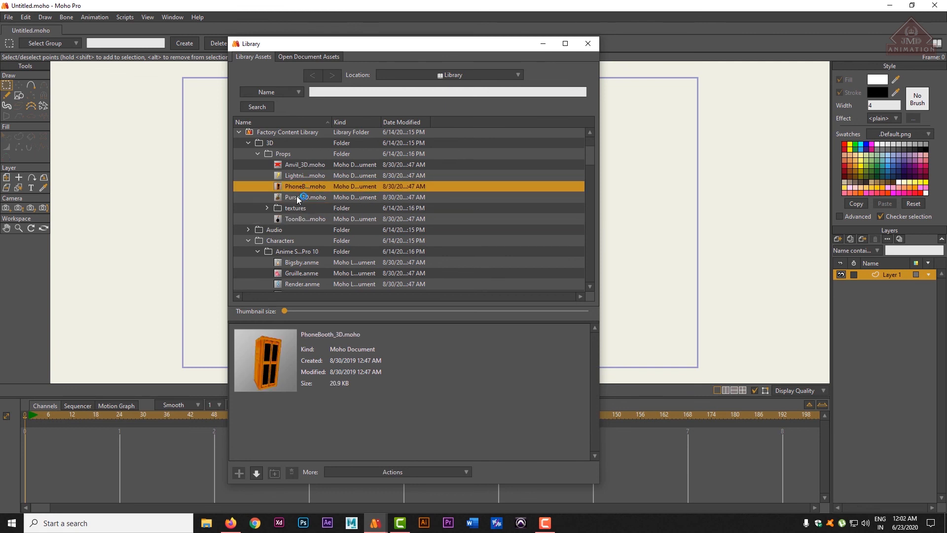
{"action": "left_click", "coordinate": [297, 198]}
{"action": "left_click", "coordinate": [296, 220]}
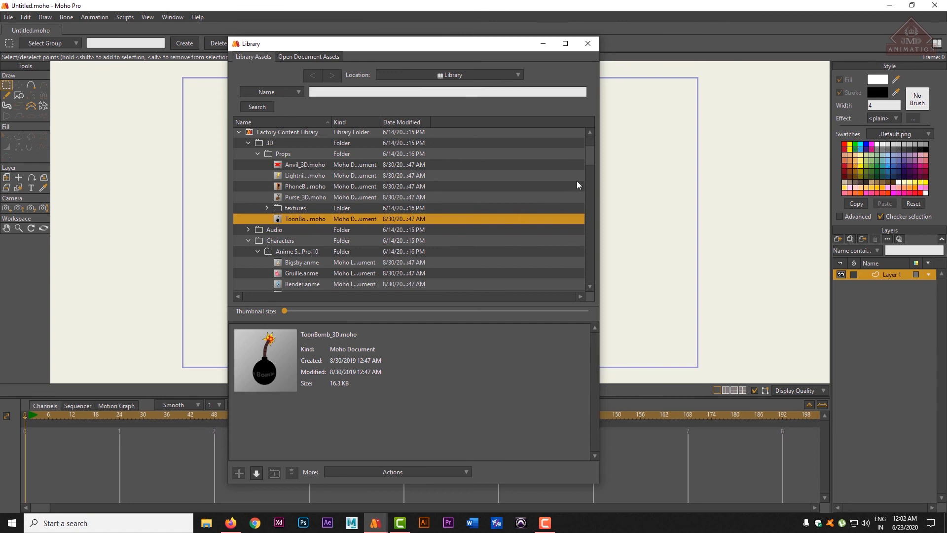
Preview the Anime Studio Pro 10 characters in the Library, including Gruille, Render, Scarlett Rigs and Trapper
{"action": "left_click_drag", "start_coordinate": [589, 162], "coordinate": [591, 173]}
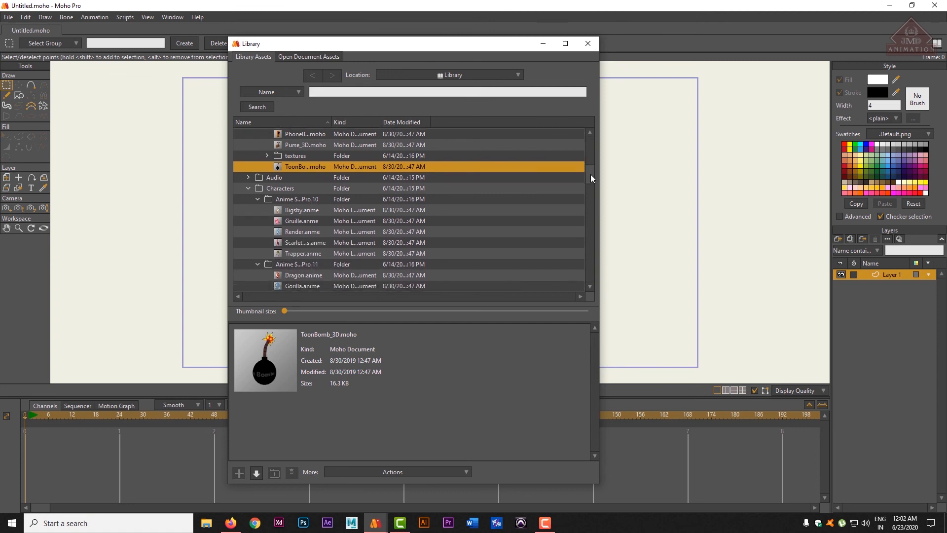
{"action": "left_click", "coordinate": [284, 220]}
{"action": "left_click", "coordinate": [288, 230]}
{"action": "left_click", "coordinate": [288, 243]}
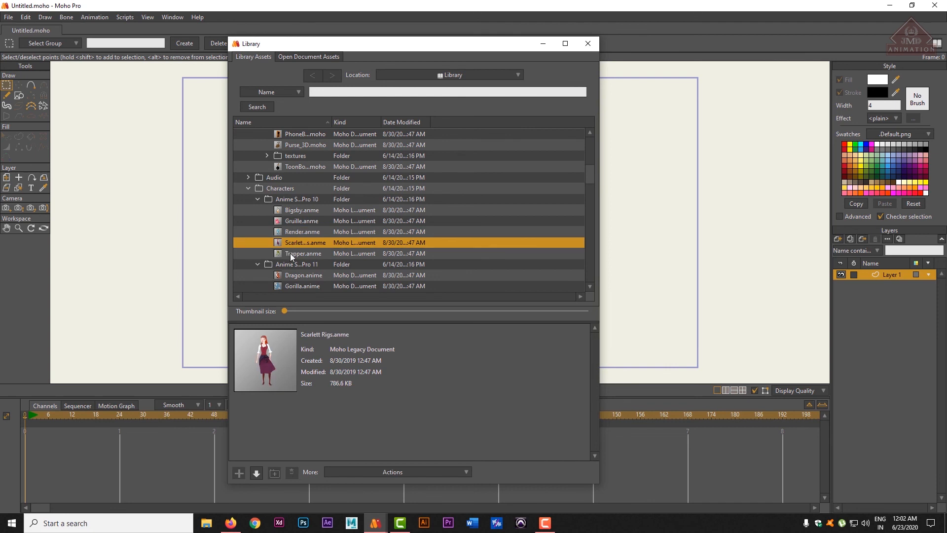
{"action": "left_click", "coordinate": [291, 256]}
Insert the Scarlett Rigs character from the Library into the document and close the Library
{"action": "left_click", "coordinate": [292, 245]}
{"action": "double_click", "coordinate": [289, 246]}
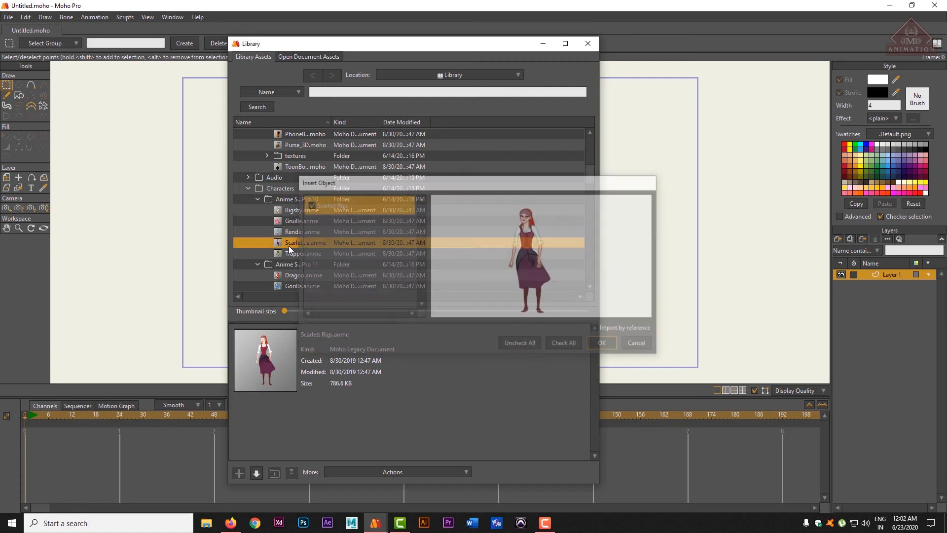
{"action": "left_click", "coordinate": [601, 344]}
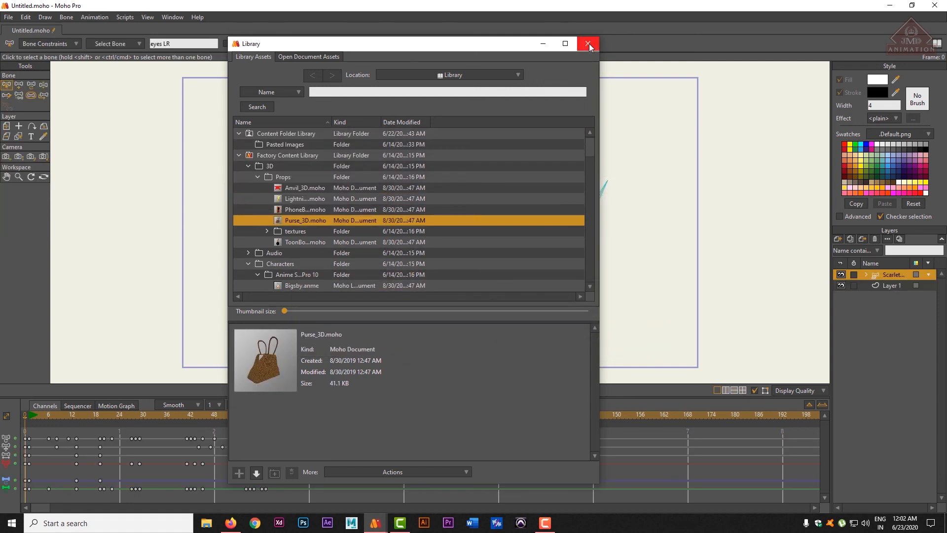
{"action": "left_click", "coordinate": [588, 43]}
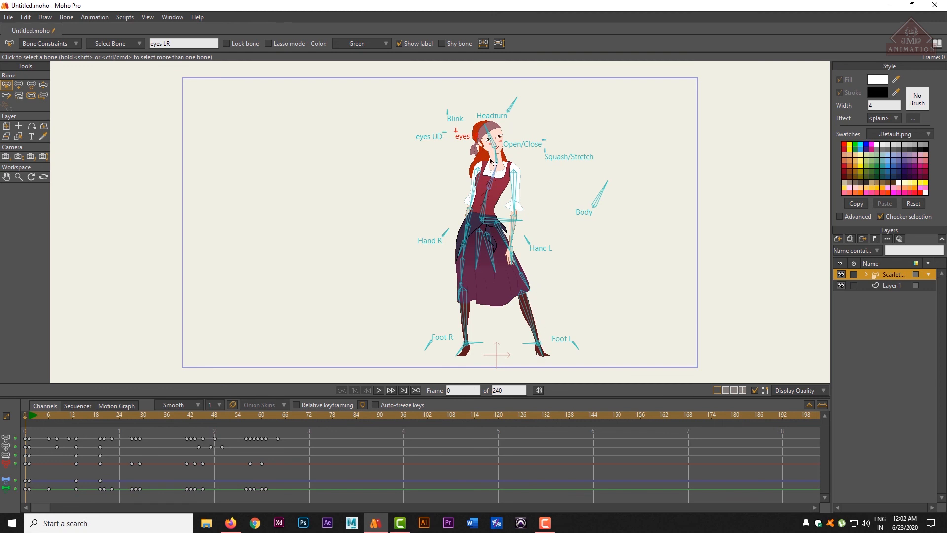
Scrub and play the imported character's animation to review it, and return to frame 0
{"action": "left_click", "coordinate": [41, 417]}
{"action": "left_click_drag", "start_coordinate": [40, 415], "coordinate": [346, 423]}
{"action": "left_click_drag", "start_coordinate": [452, 428], "coordinate": [40, 406]}
{"action": "key", "text": "space"}
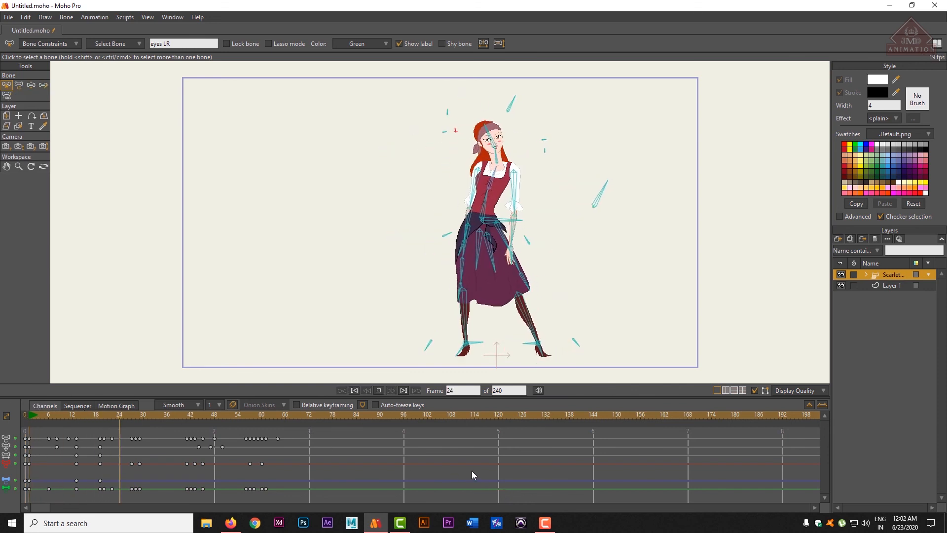
{"action": "key", "text": "space"}
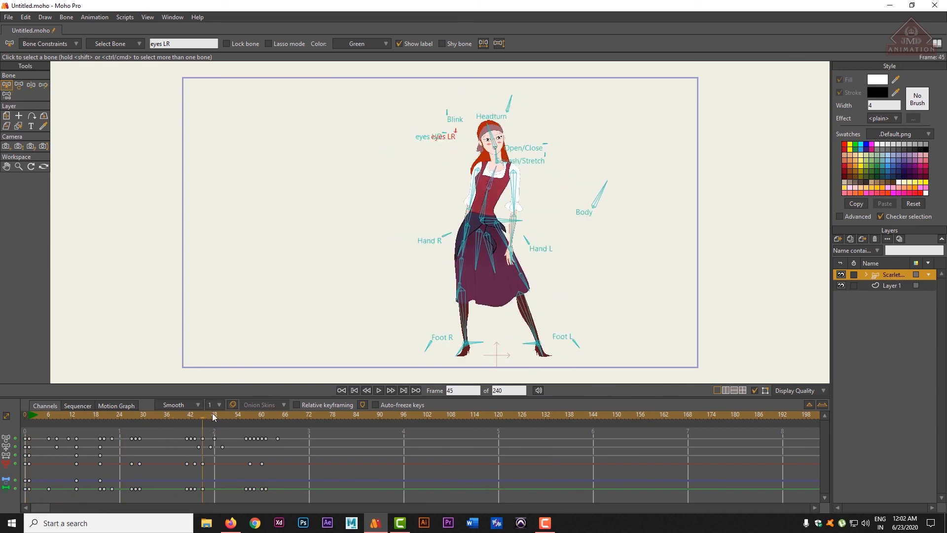
{"action": "left_click_drag", "start_coordinate": [212, 413], "coordinate": [2, 426]}
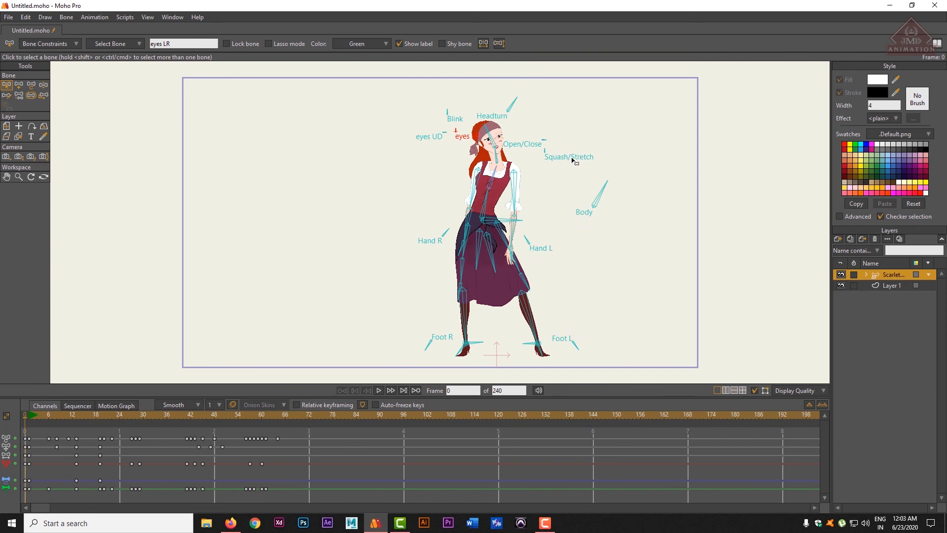
Test the Headturn control with Manipulate Bones, return it to its original pose, and select bones in the character's right foot and leg
{"action": "left_click", "coordinate": [513, 105]}
{"action": "key", "text": "z"}
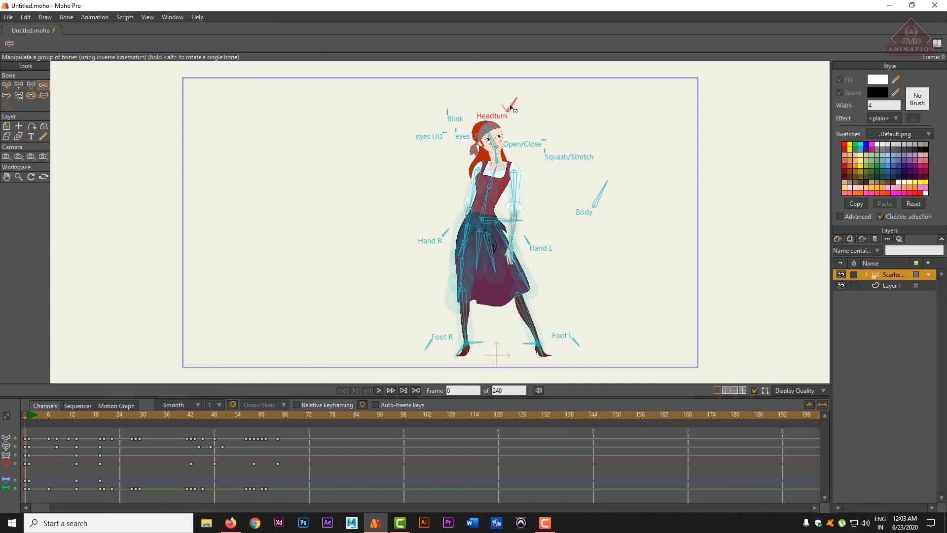
{"action": "left_click_drag", "start_coordinate": [511, 106], "coordinate": [442, 97]}
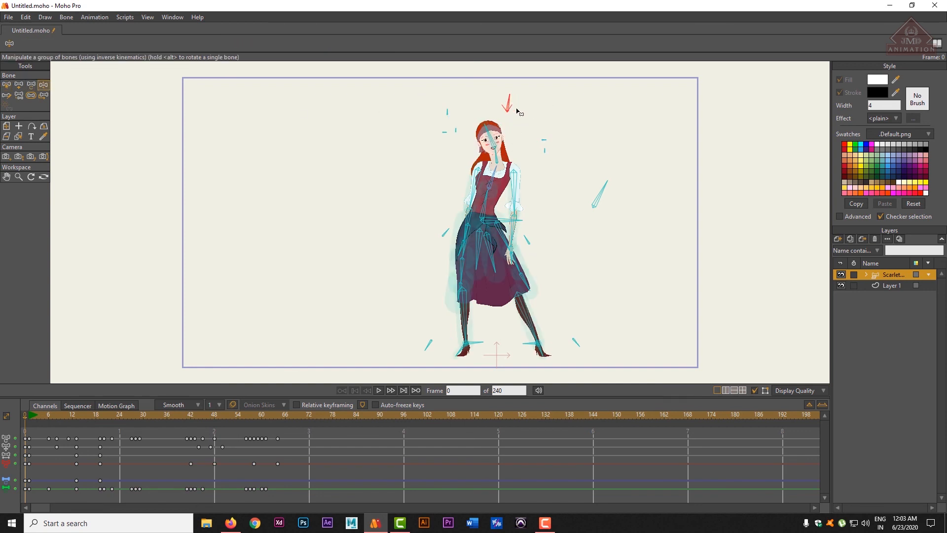
{"action": "mouse_move", "coordinate": [517, 112]}
{"action": "left_mouse_down"}
{"action": "mouse_move", "coordinate": [442, 108]}
{"action": "mouse_move", "coordinate": [656, 112]}
{"action": "mouse_move", "coordinate": [644, 129]}
{"action": "mouse_move", "coordinate": [533, 90]}
{"action": "mouse_move", "coordinate": [421, 127]}
{"action": "mouse_move", "coordinate": [595, 91]}
{"action": "mouse_move", "coordinate": [605, 99]}
{"action": "mouse_move", "coordinate": [478, 122]}
{"action": "mouse_move", "coordinate": [517, 119]}
{"action": "mouse_move", "coordinate": [481, 116]}
{"action": "mouse_move", "coordinate": [509, 102]}
{"action": "left_mouse_up"}
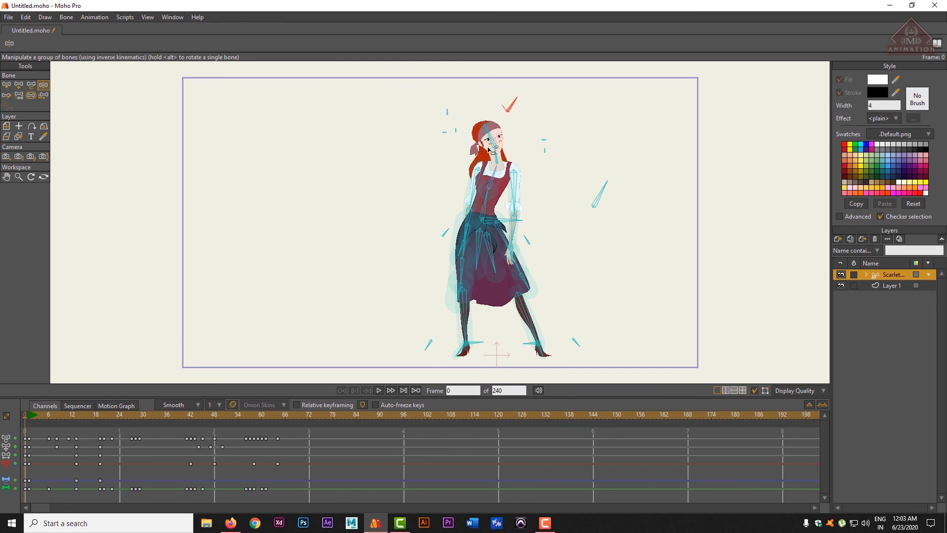
{"action": "left_click", "coordinate": [465, 352]}
{"action": "left_click", "coordinate": [468, 318]}
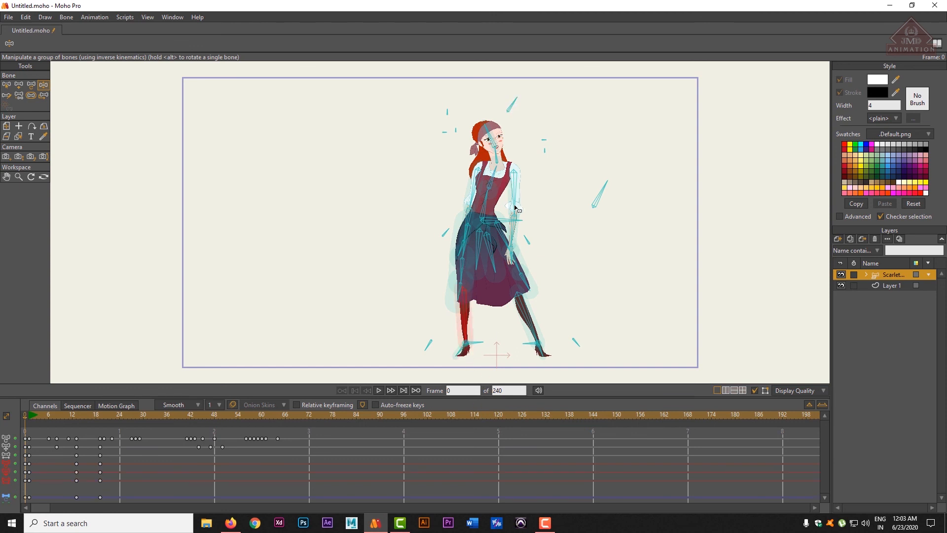
Expand the Scarlett group, toggle the visibility of its hand, forearm and arm layers to identify them, and collapse the group
{"action": "left_click", "coordinate": [867, 274]}
{"action": "left_click", "coordinate": [841, 285]}
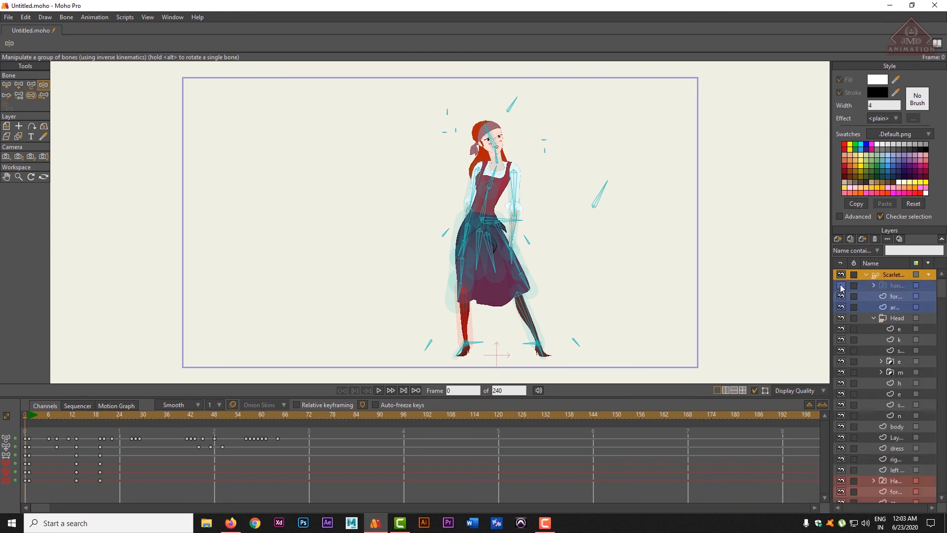
{"action": "left_click", "coordinate": [842, 296]}
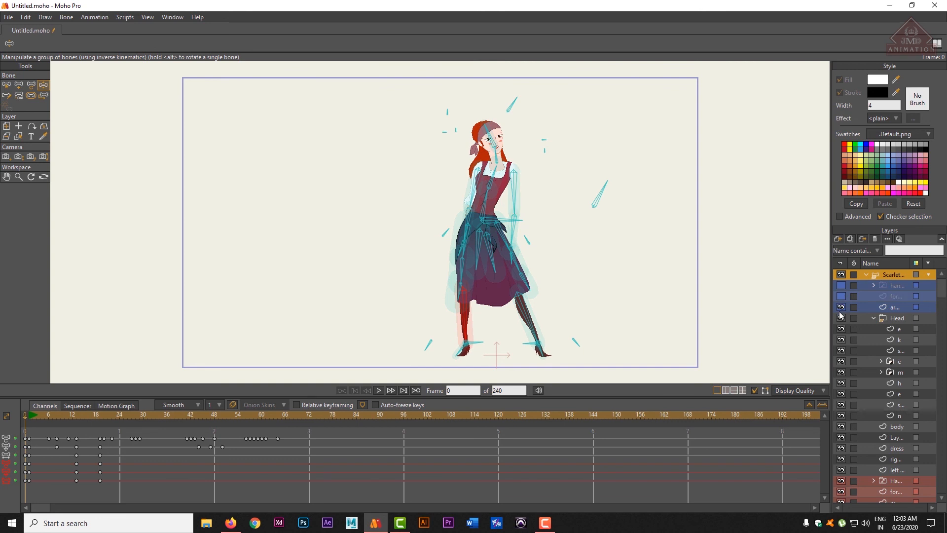
{"action": "left_click", "coordinate": [841, 307]}
{"action": "left_click", "coordinate": [841, 286]}
{"action": "left_click", "coordinate": [842, 296]}
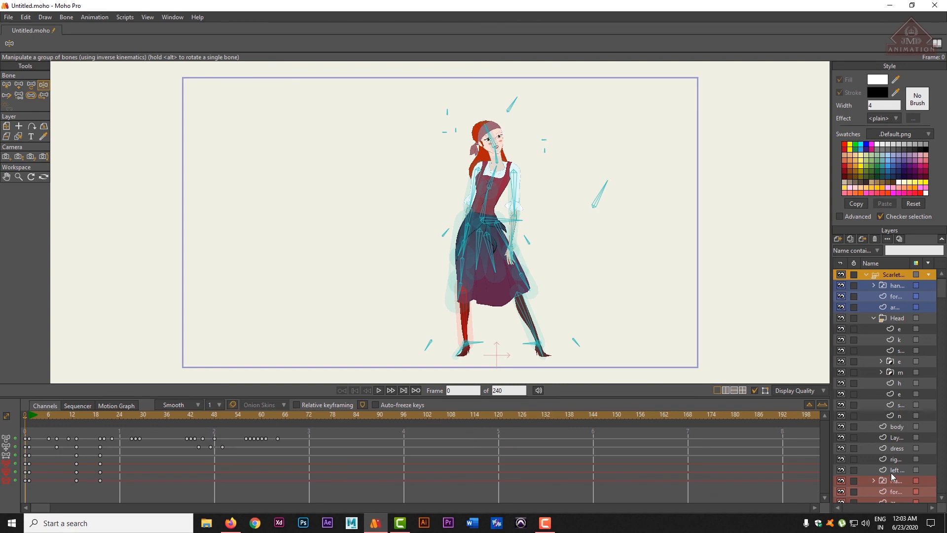
{"action": "left_click", "coordinate": [864, 285]}
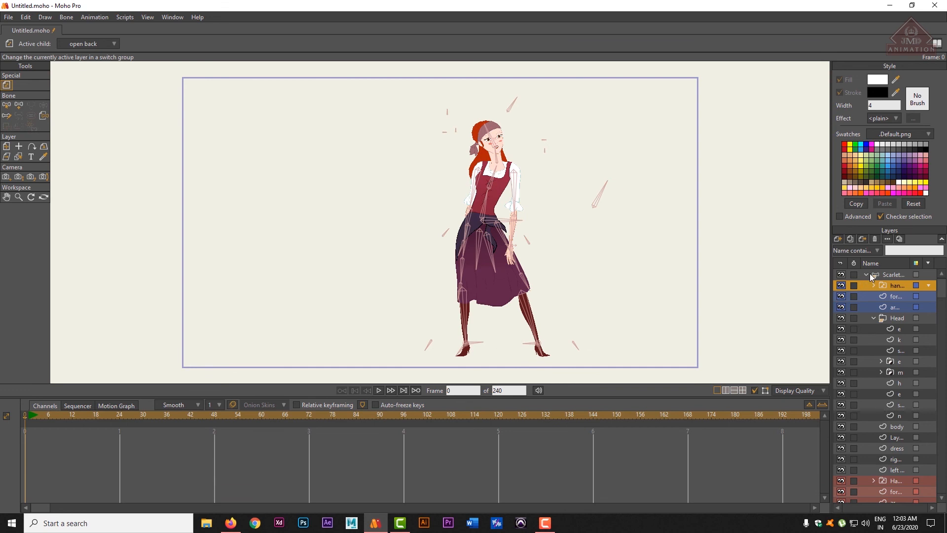
{"action": "left_click", "coordinate": [869, 274]}
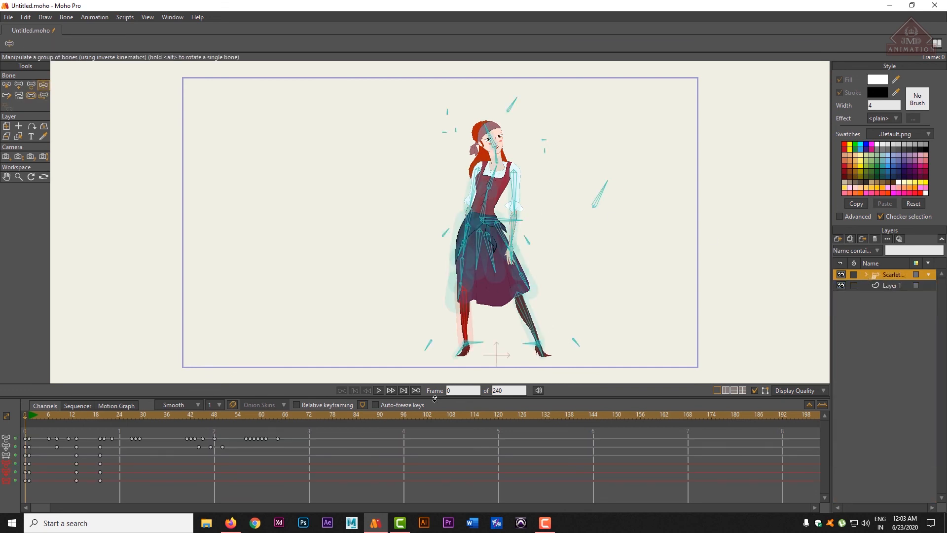
Review the bone constraints of the right foot bone B22, close them, and select the skirt bone B25 with Select Bone
{"action": "left_click_drag", "start_coordinate": [42, 417], "coordinate": [16, 423]}
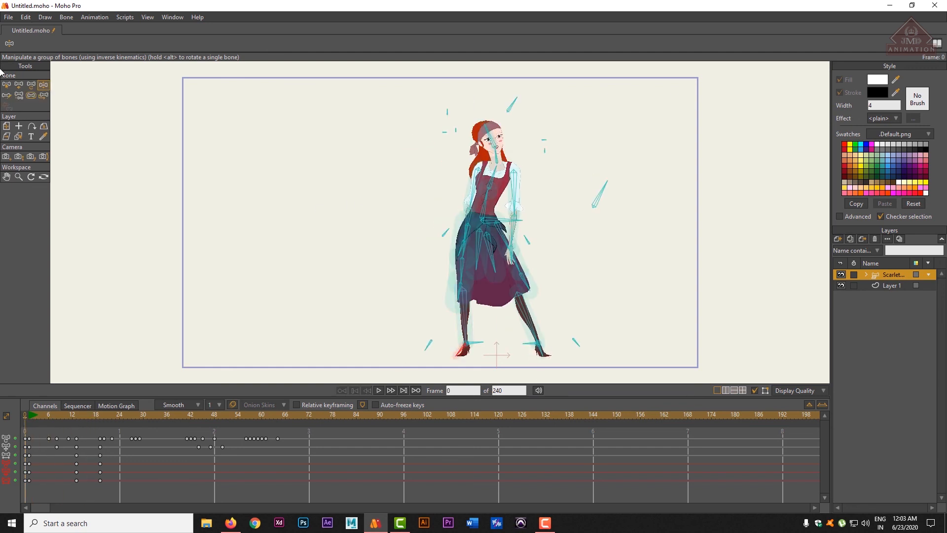
{"action": "left_click", "coordinate": [6, 85]}
{"action": "left_click", "coordinate": [49, 44]}
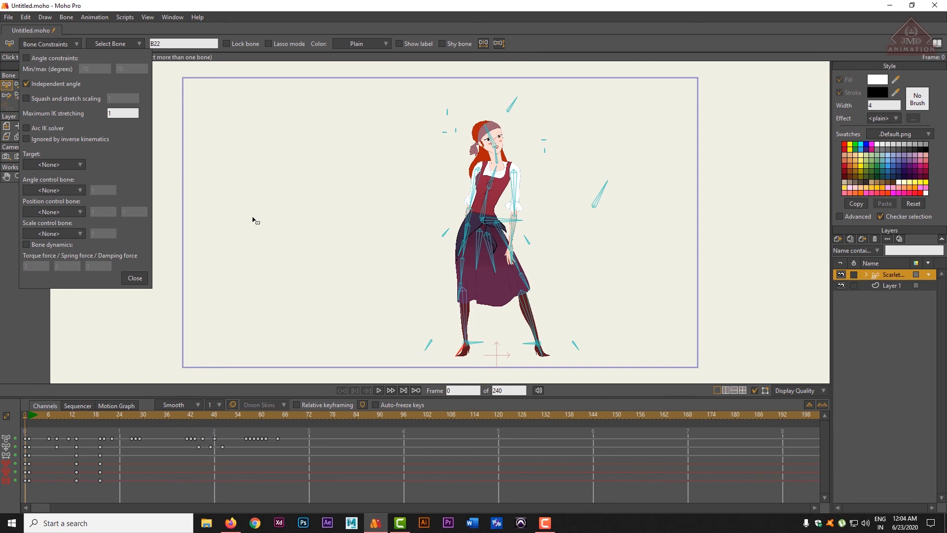
{"action": "left_click", "coordinate": [400, 262]}
{"action": "left_click", "coordinate": [73, 44]}
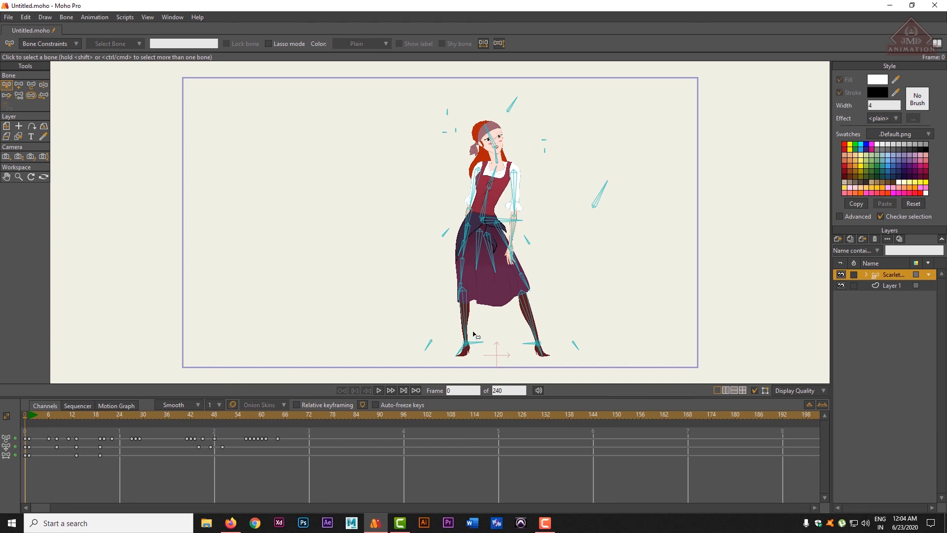
{"action": "left_click", "coordinate": [481, 236]}
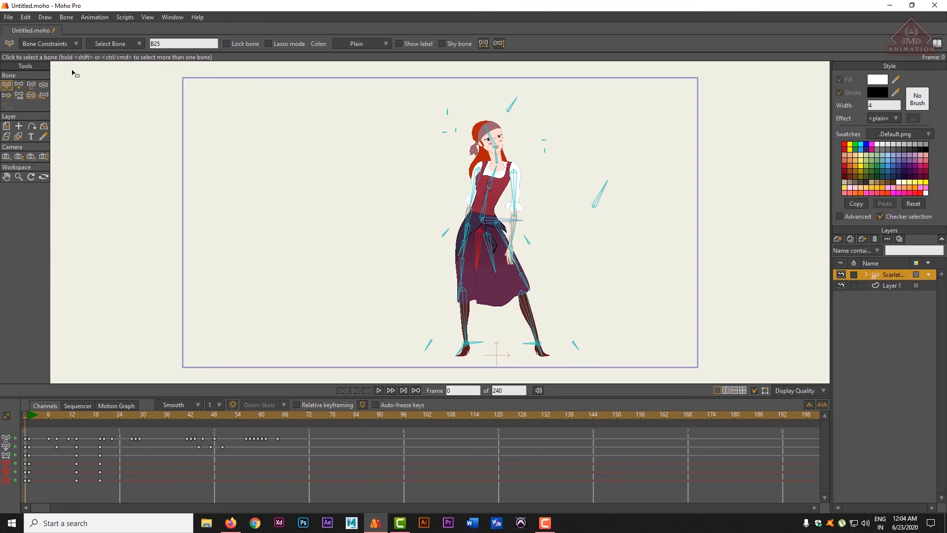
Select the Body control bone, browse the rig's bone actions in the Actions window, and close the window
{"action": "left_click", "coordinate": [598, 205]}
{"action": "left_click", "coordinate": [179, 17]}
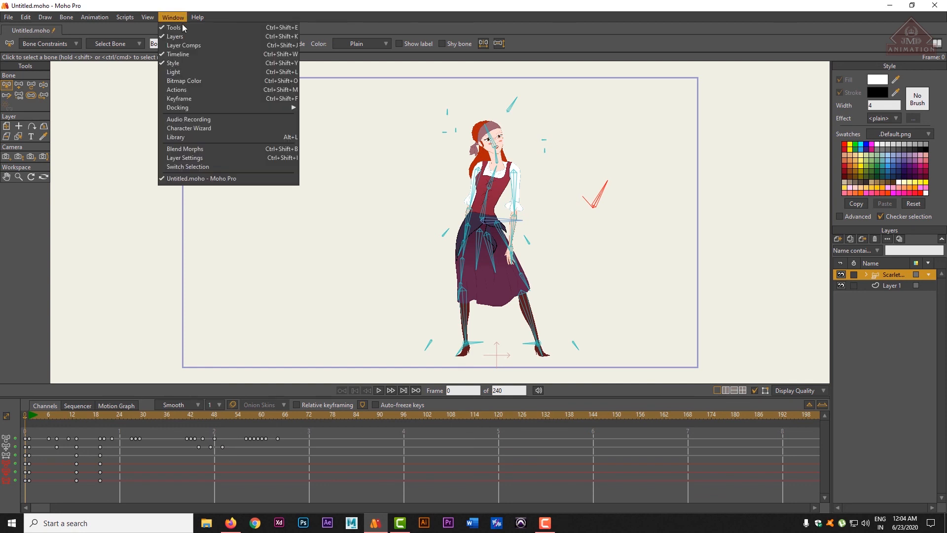
{"action": "left_click", "coordinate": [189, 90]}
{"action": "left_click_drag", "start_coordinate": [749, 94], "coordinate": [699, 103]}
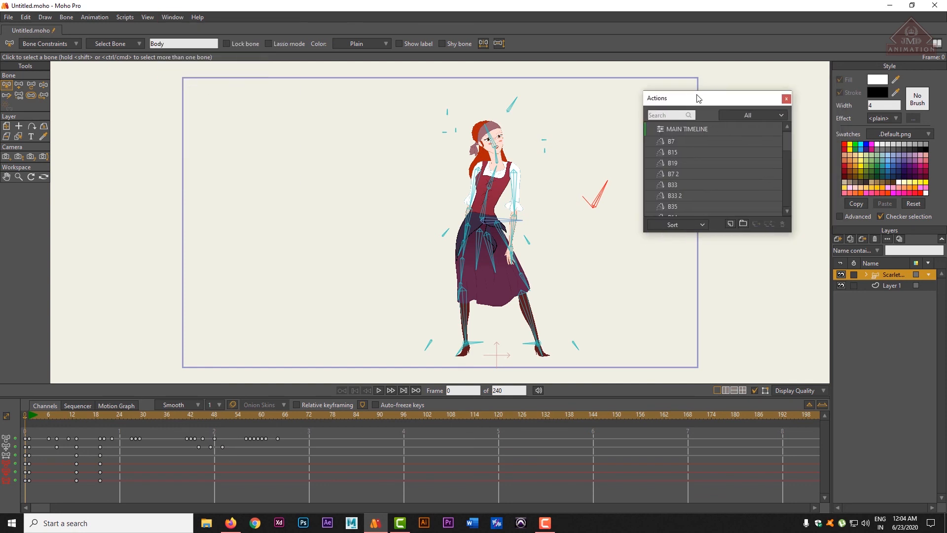
{"action": "left_click", "coordinate": [680, 144]}
{"action": "left_click", "coordinate": [678, 153]}
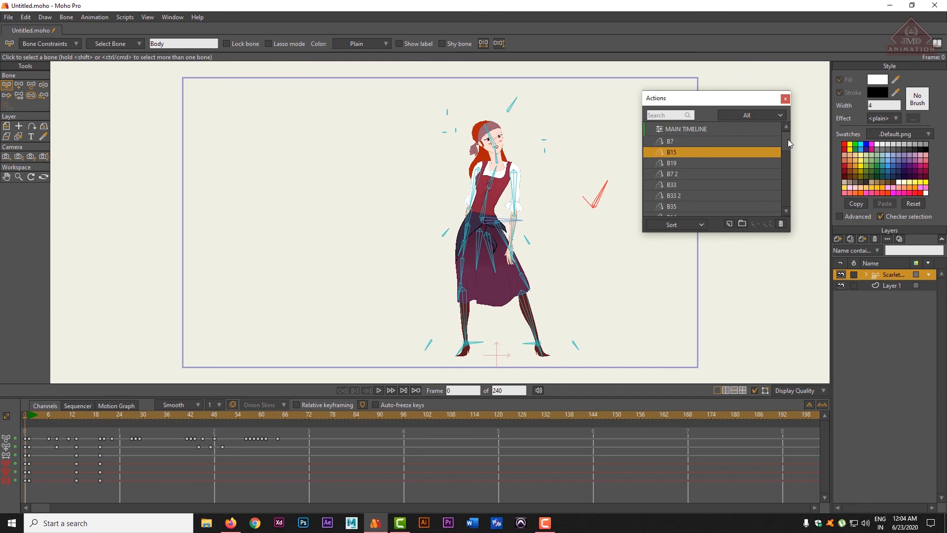
{"action": "left_click_drag", "start_coordinate": [789, 140], "coordinate": [789, 215]}
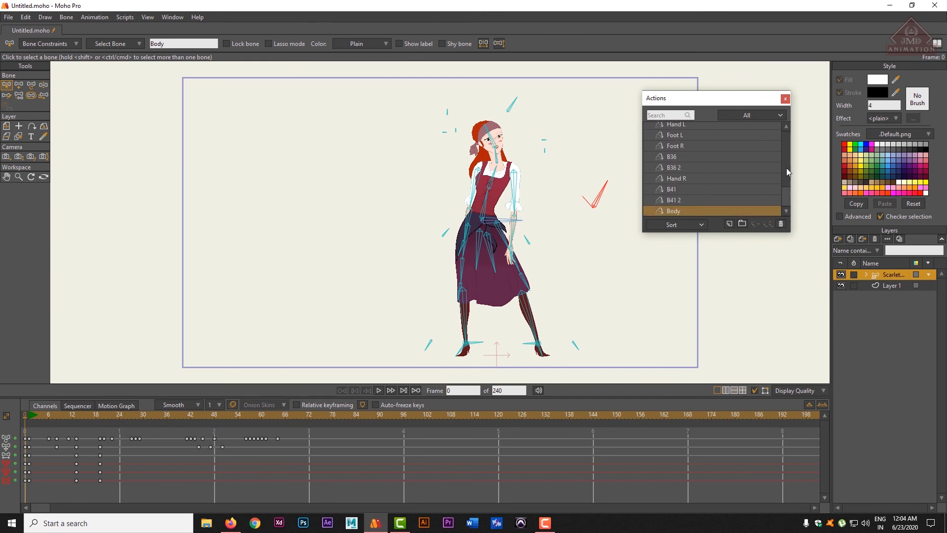
{"action": "left_click_drag", "start_coordinate": [787, 168], "coordinate": [769, 98]}
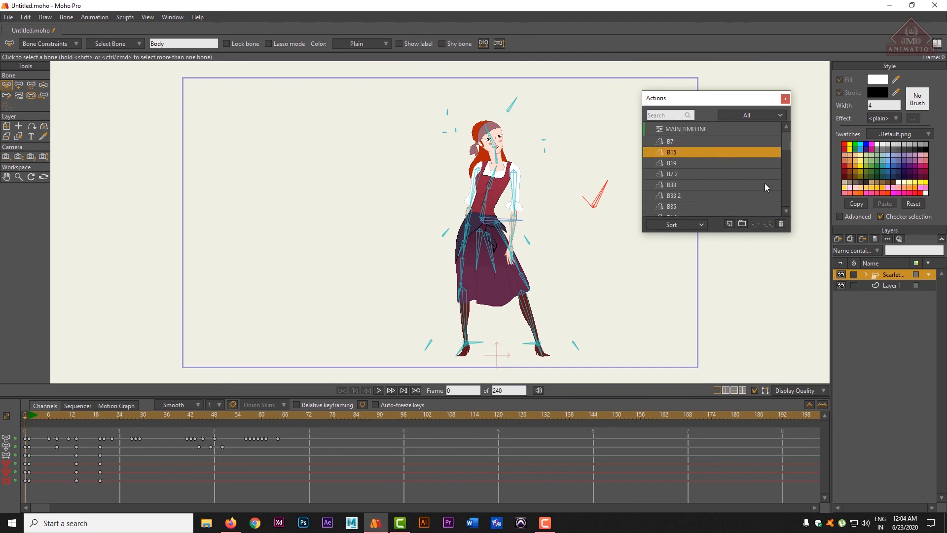
{"action": "left_click", "coordinate": [785, 99]}
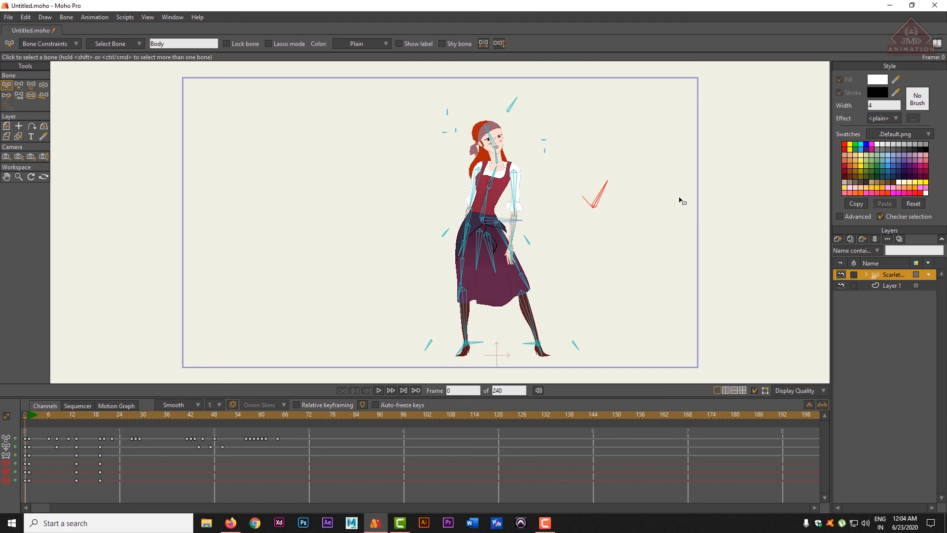
Test the Foot L and Body control bones with Manipulate Bones to see how they drive the character
{"action": "left_click", "coordinate": [545, 345]}
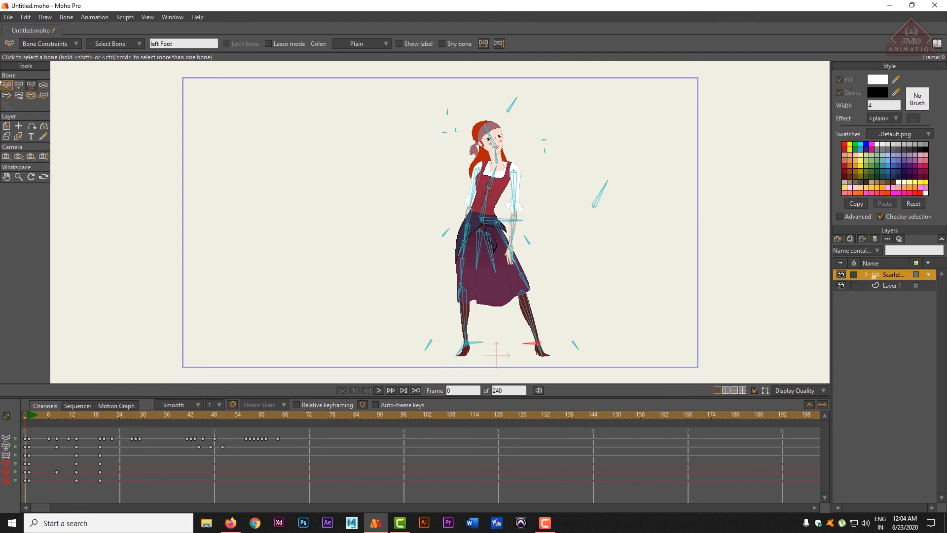
{"action": "left_click", "coordinate": [43, 87]}
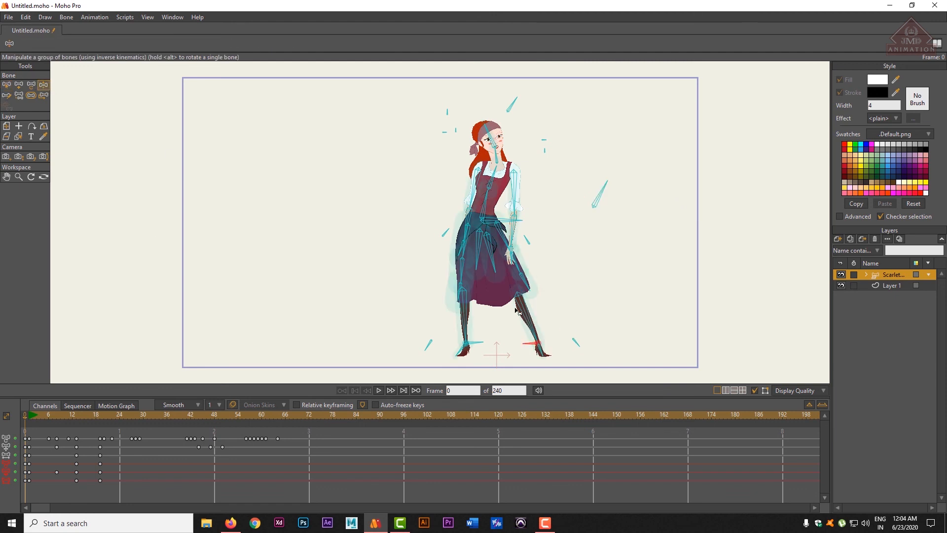
{"action": "left_click", "coordinate": [540, 347]}
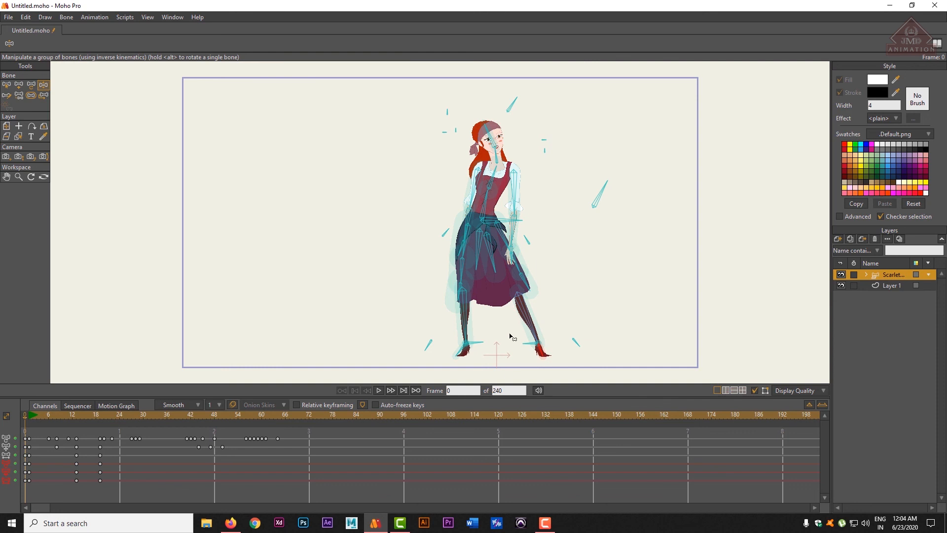
{"action": "left_click", "coordinate": [575, 344]}
{"action": "mouse_move", "coordinate": [570, 347]}
{"action": "left_mouse_down"}
{"action": "mouse_move", "coordinate": [654, 325]}
{"action": "mouse_move", "coordinate": [458, 344]}
{"action": "mouse_move", "coordinate": [706, 351]}
{"action": "mouse_move", "coordinate": [503, 348]}
{"action": "mouse_move", "coordinate": [614, 352]}
{"action": "mouse_move", "coordinate": [570, 340]}
{"action": "mouse_move", "coordinate": [553, 353]}
{"action": "mouse_move", "coordinate": [611, 342]}
{"action": "mouse_move", "coordinate": [599, 350]}
{"action": "mouse_move", "coordinate": [560, 342]}
{"action": "mouse_move", "coordinate": [596, 345]}
{"action": "mouse_move", "coordinate": [572, 343]}
{"action": "left_mouse_up"}
{"action": "left_click_drag", "start_coordinate": [501, 349], "coordinate": [565, 345]}
{"action": "left_click_drag", "start_coordinate": [596, 200], "coordinate": [544, 224]}
{"action": "left_click_drag", "start_coordinate": [687, 183], "coordinate": [604, 206]}
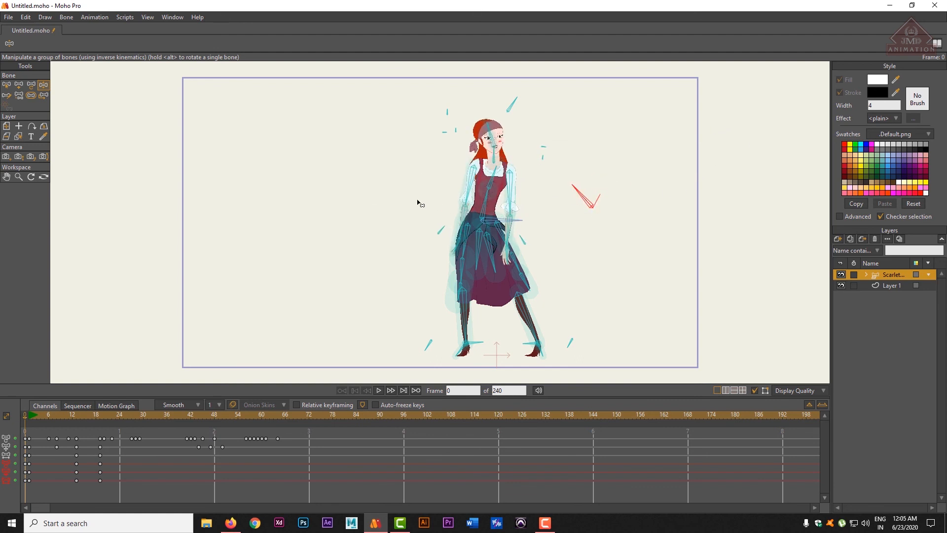
Review the Body bone's constraints, including its angle limits and target setting, and deselect the bone
{"action": "left_click", "coordinate": [7, 84]}
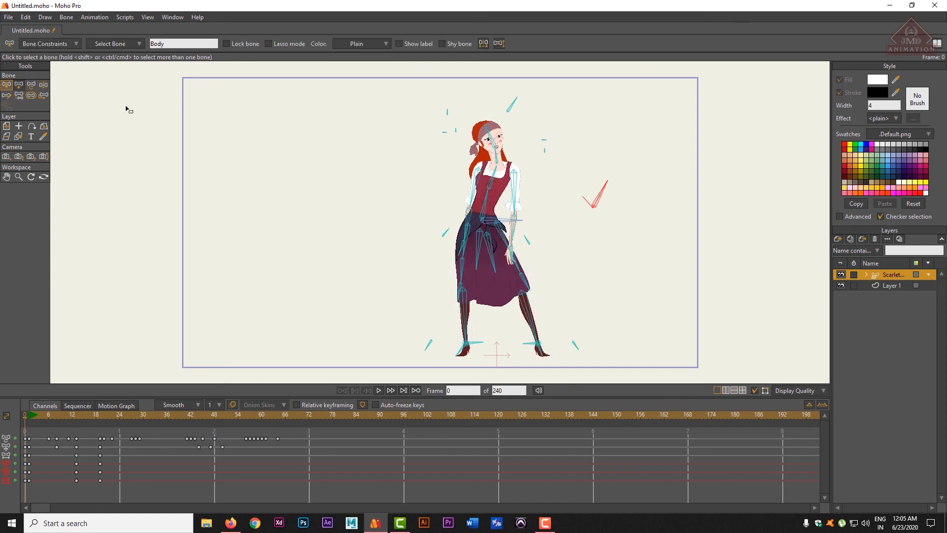
{"action": "left_click", "coordinate": [172, 18]}
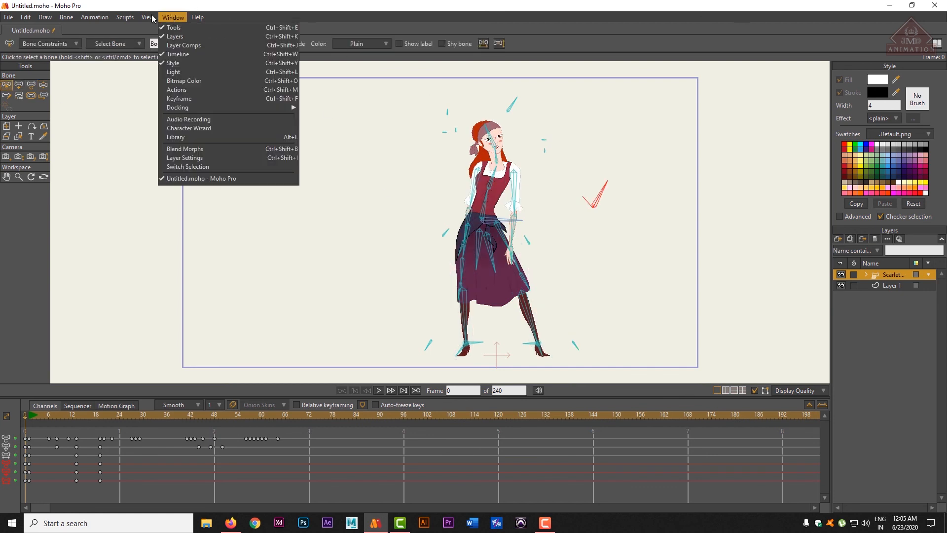
{"action": "left_click", "coordinate": [40, 46]}
{"action": "left_click", "coordinate": [40, 46]}
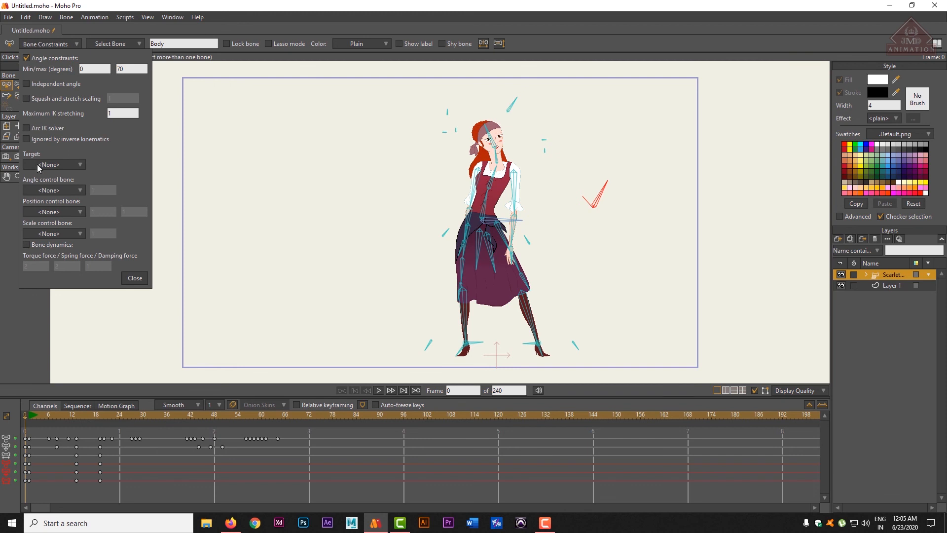
{"action": "left_click", "coordinate": [229, 241]}
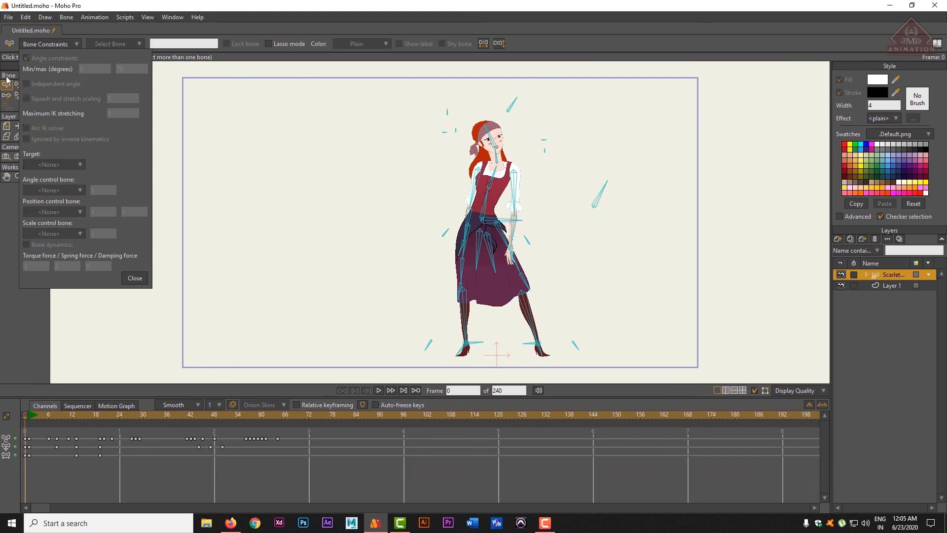
Close and reopen the bone constraints to examine the Target setting with no bone selected
{"action": "left_click", "coordinate": [78, 44]}
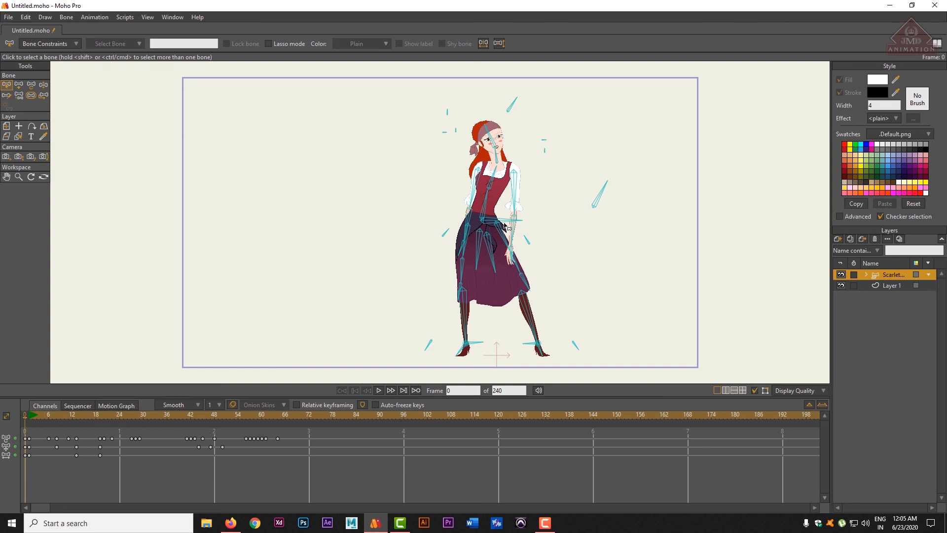
{"action": "left_click", "coordinate": [42, 43]}
{"action": "left_click", "coordinate": [41, 40]}
{"action": "left_click", "coordinate": [53, 45]}
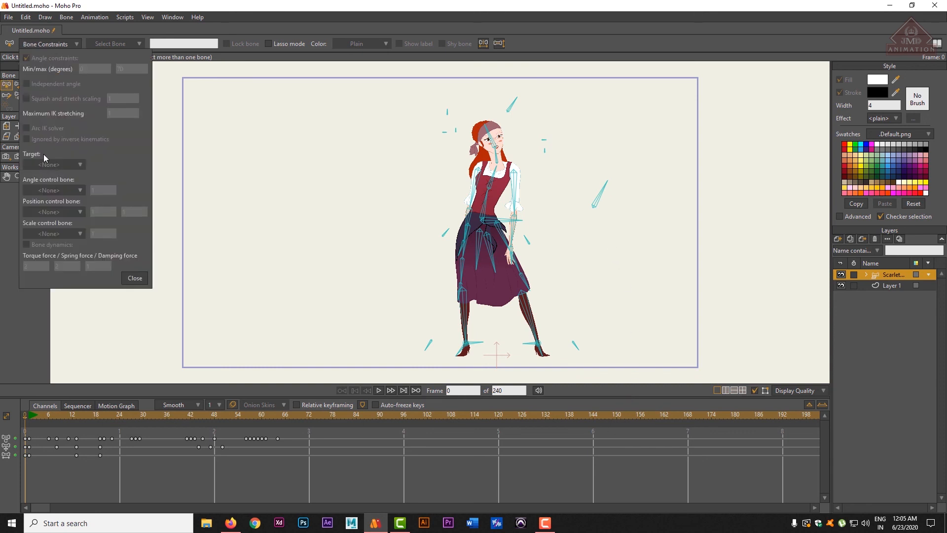